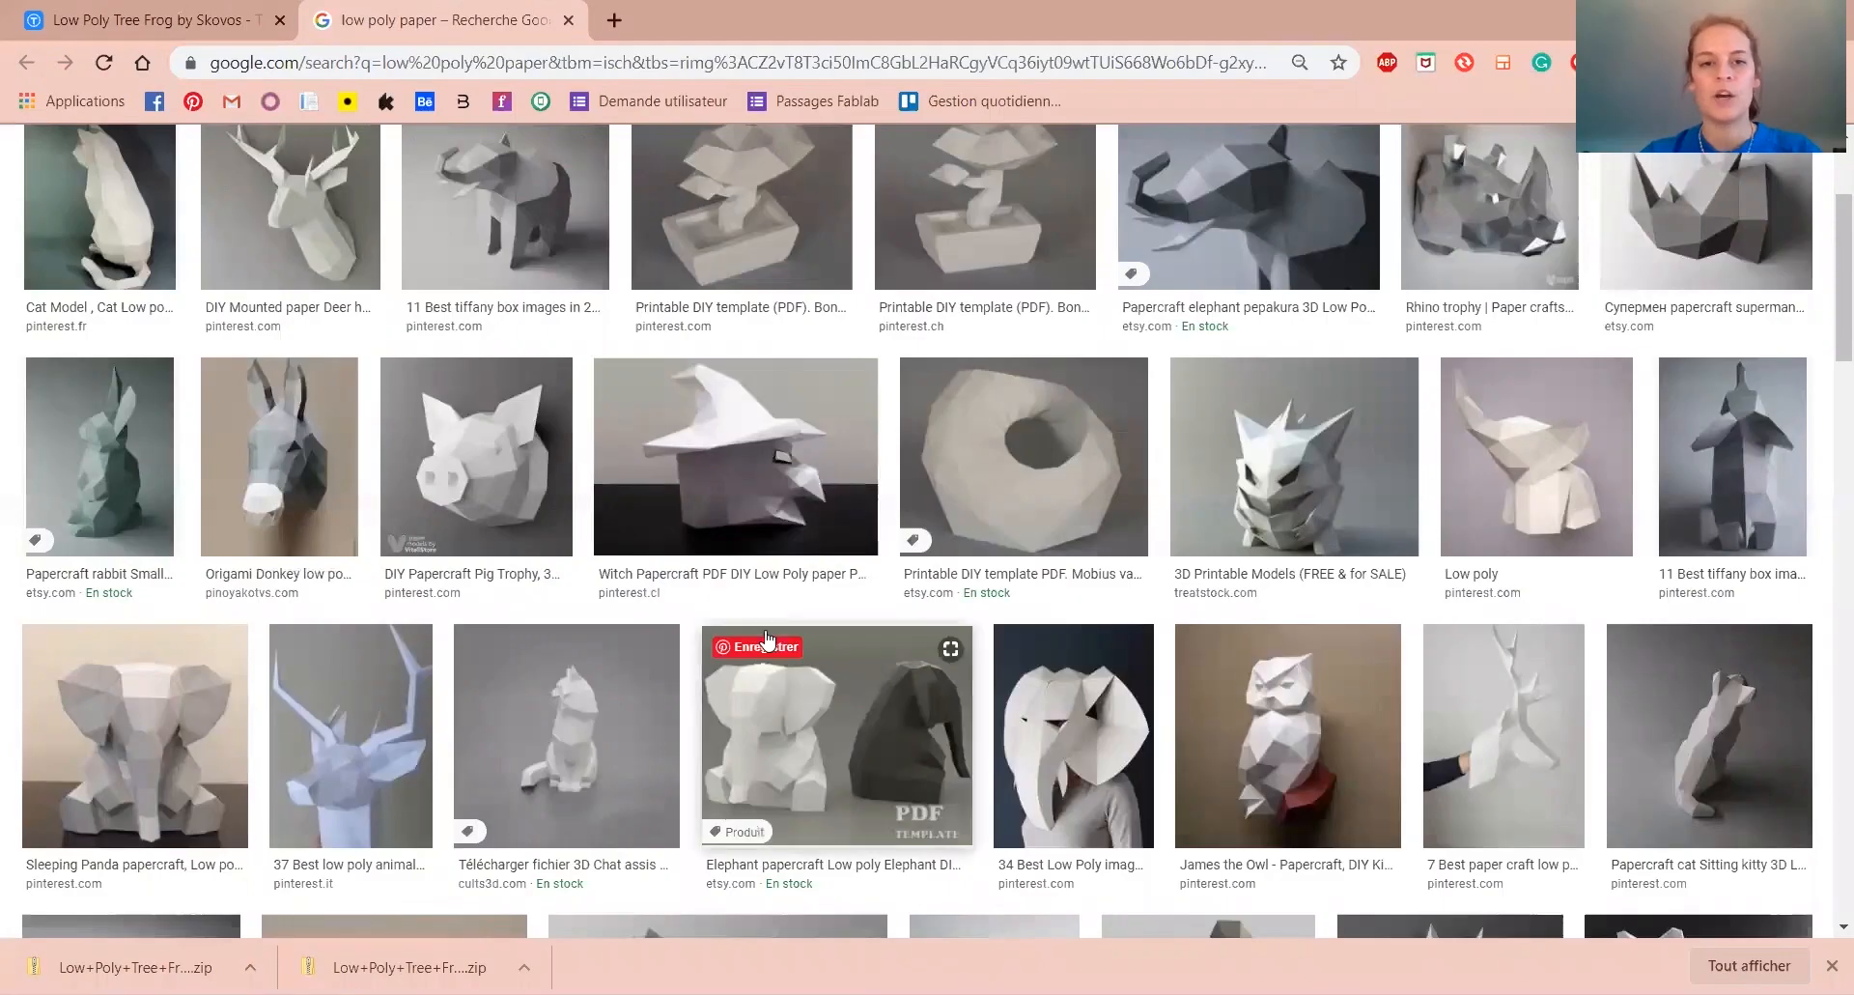
pyautogui.scroll(3, 3, 352)
pyautogui.scroll(-3, 3, 352)
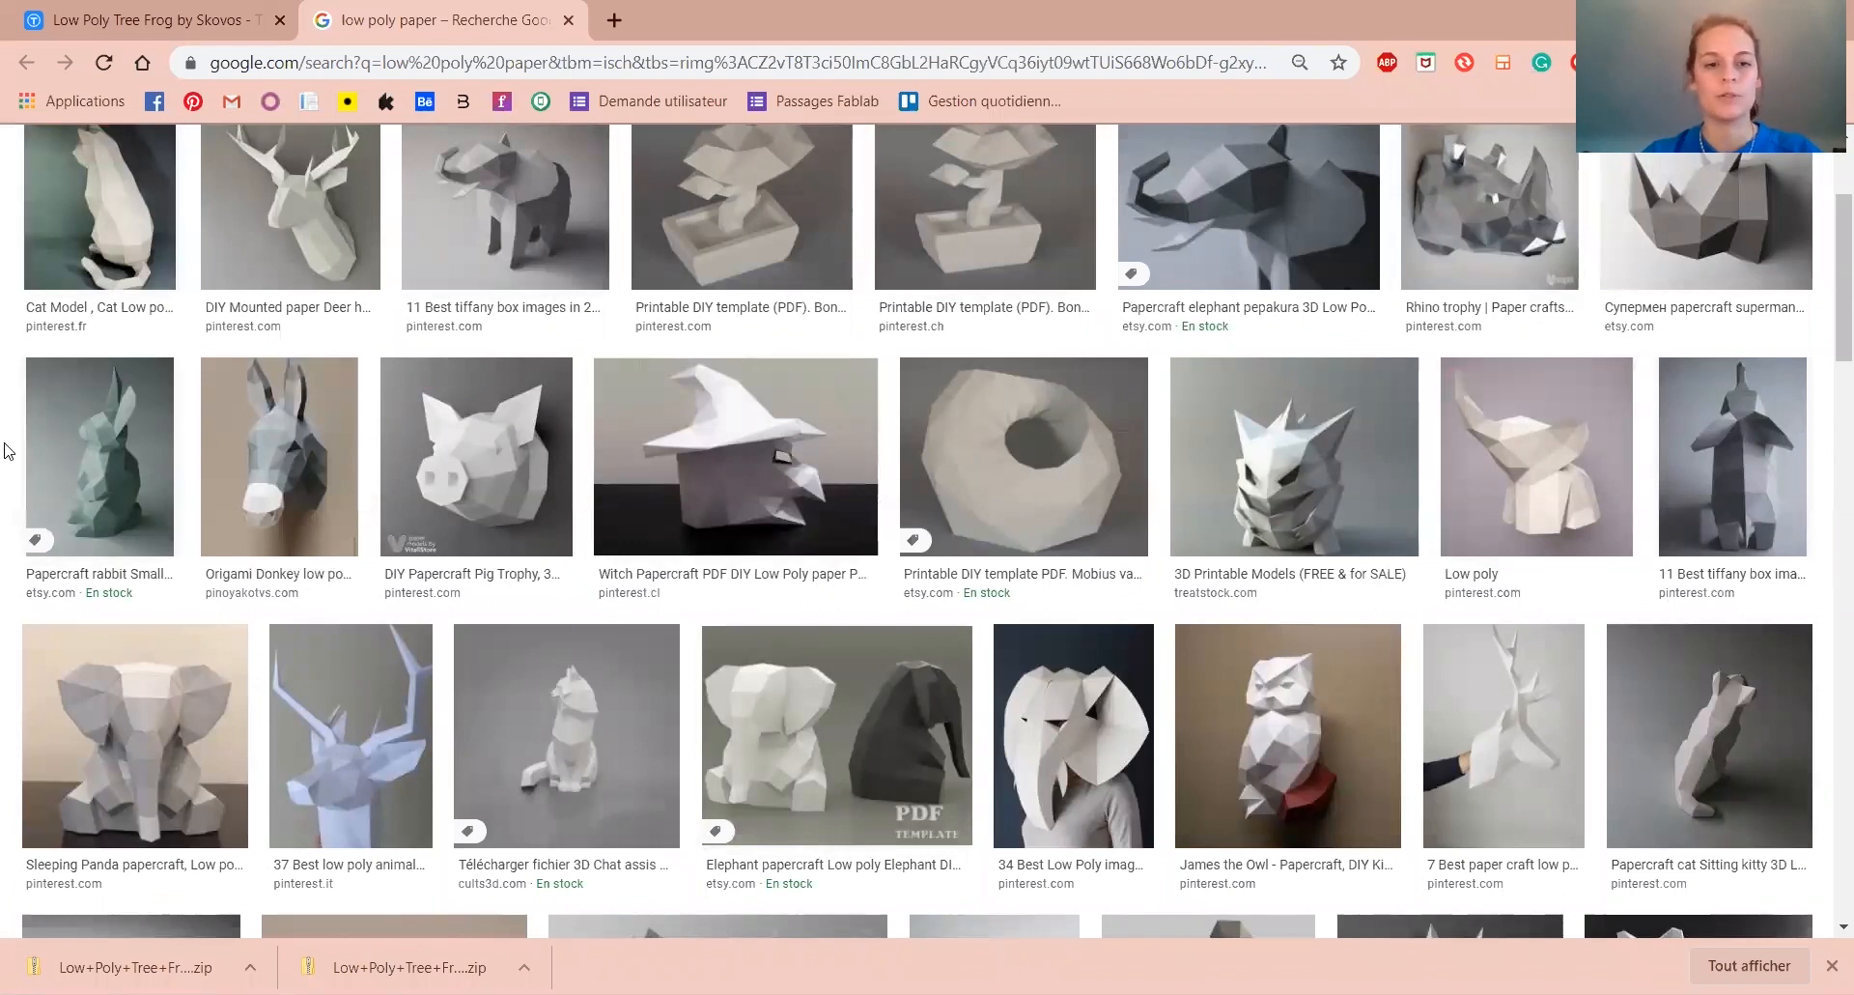
pyautogui.scroll(-1, 15, 463)
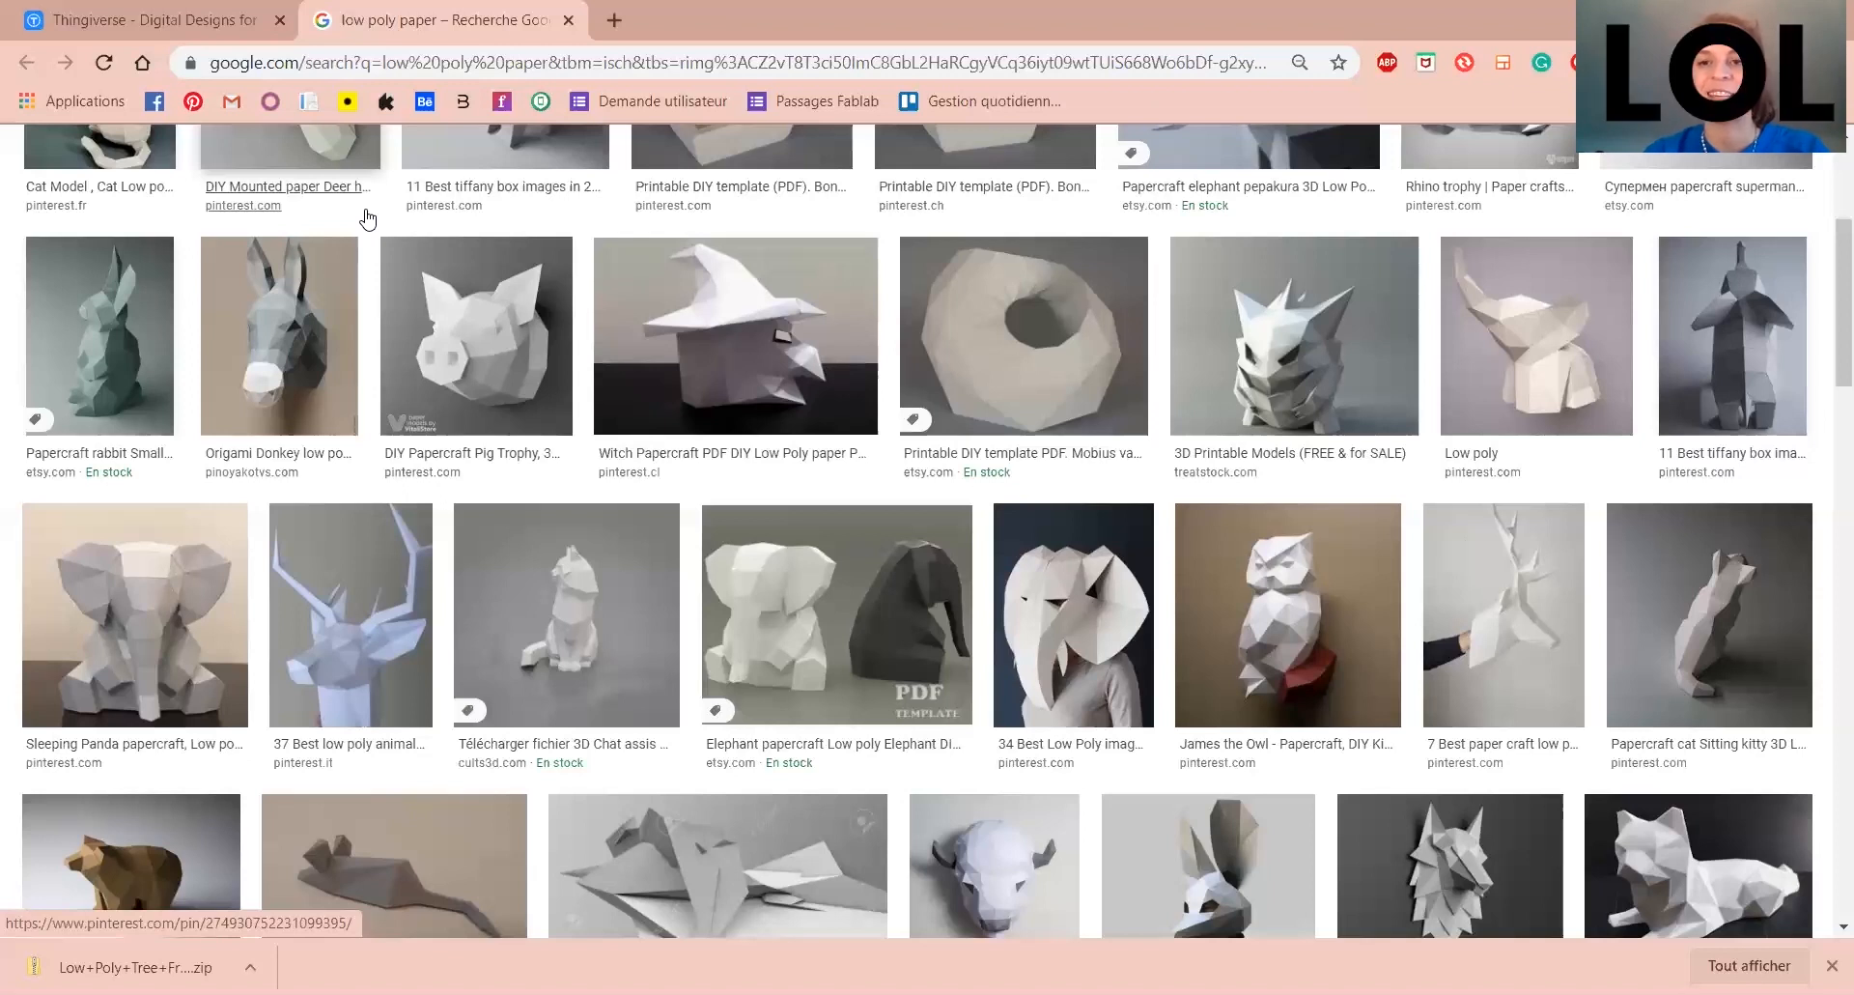
pyautogui.scroll(1, 845, 467)
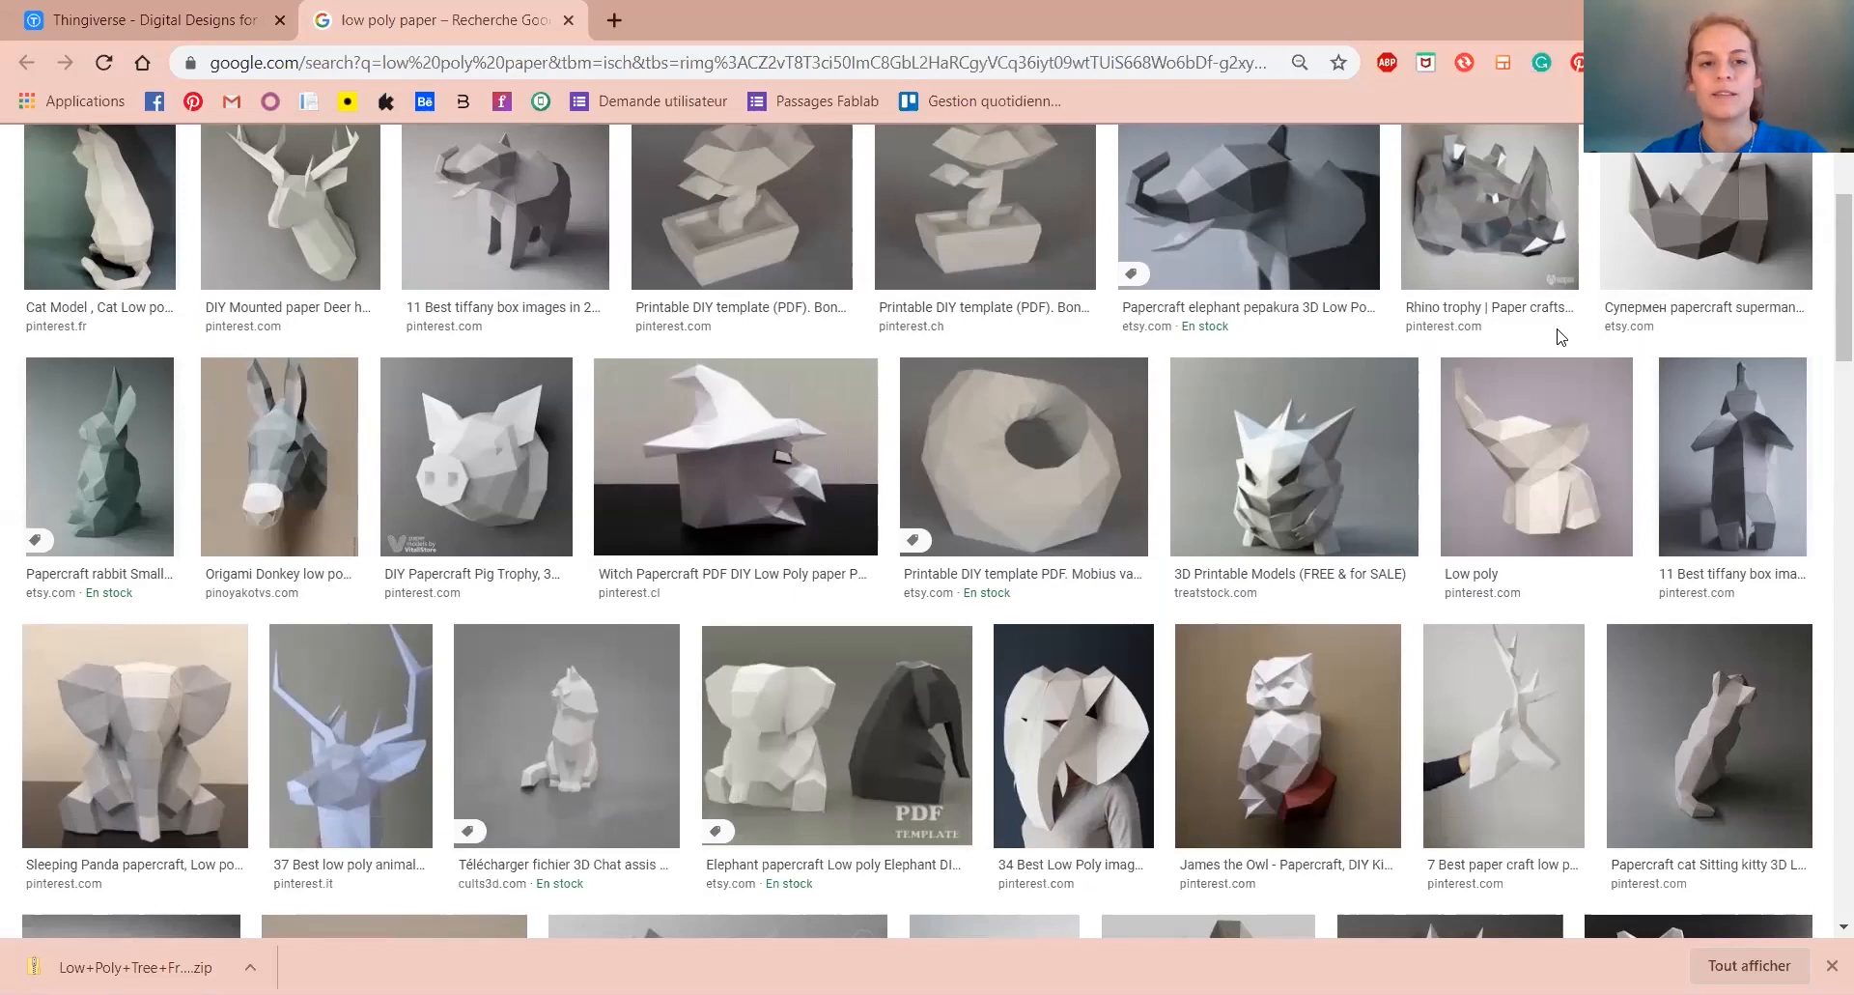
# Switch to the open Thingiverse page and search its models for "LOW POLY".
pyautogui.click(145, 18)
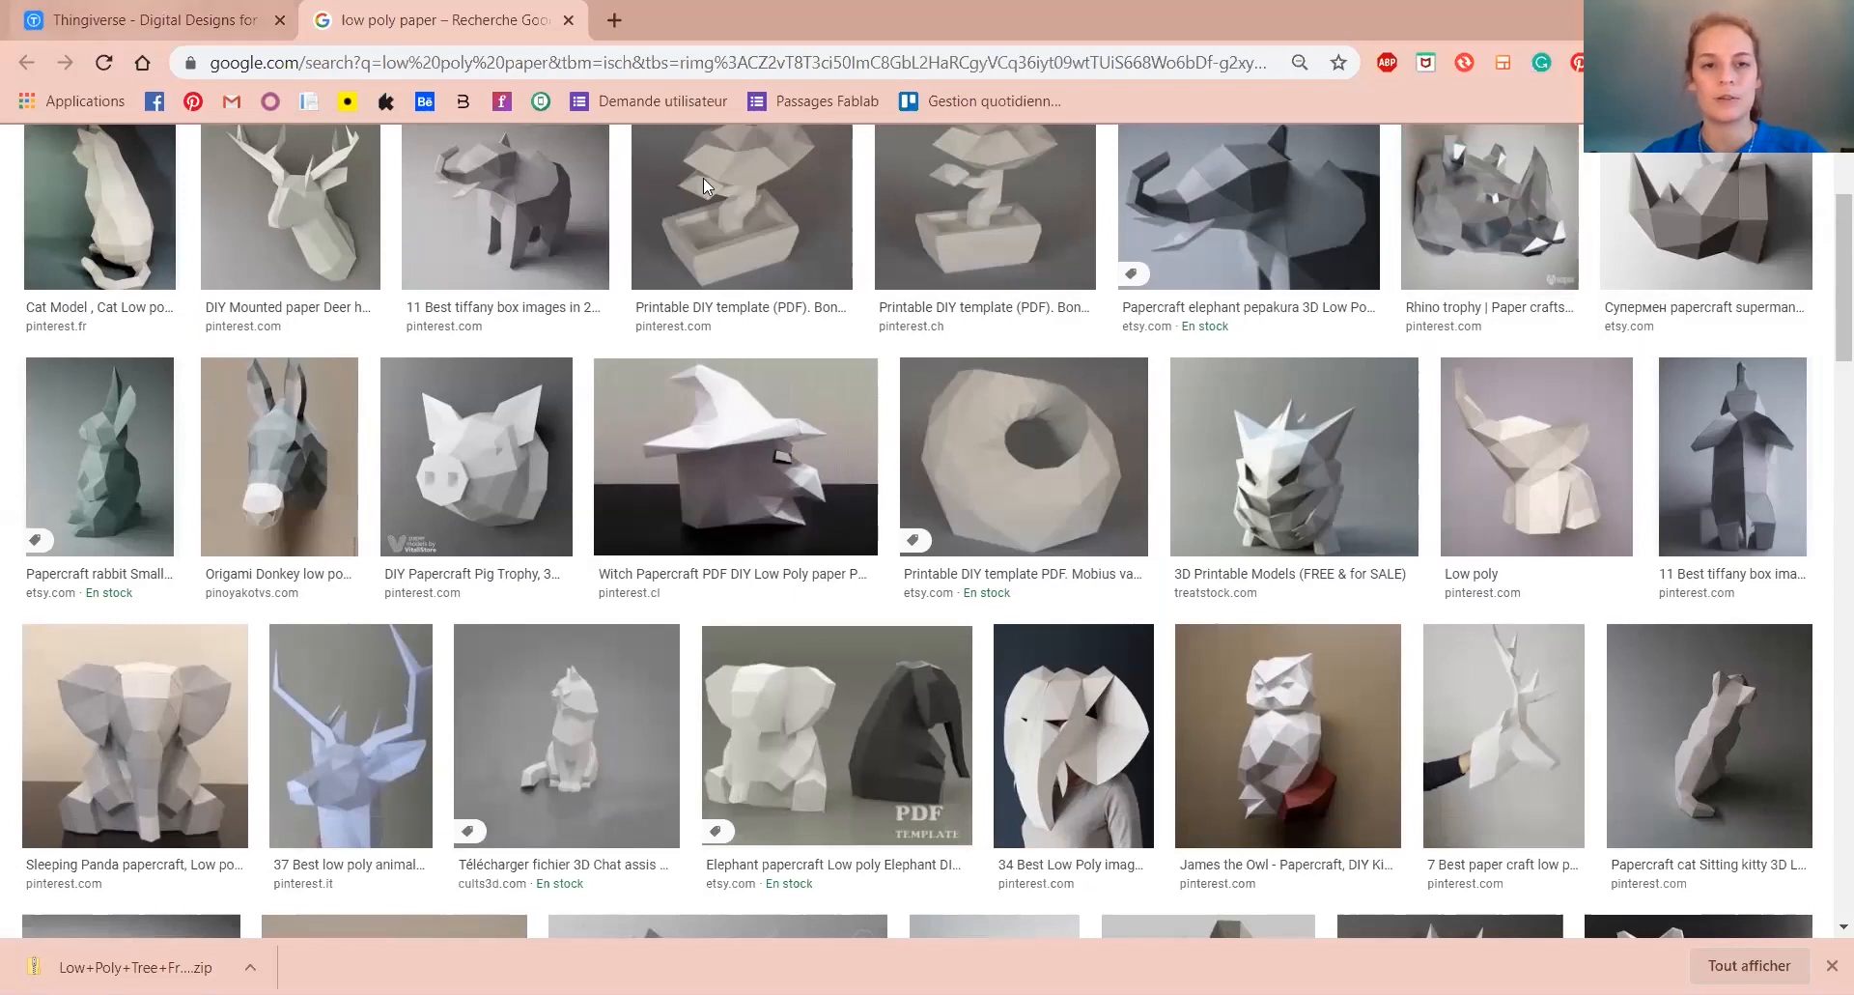
pyautogui.click(713, 158)
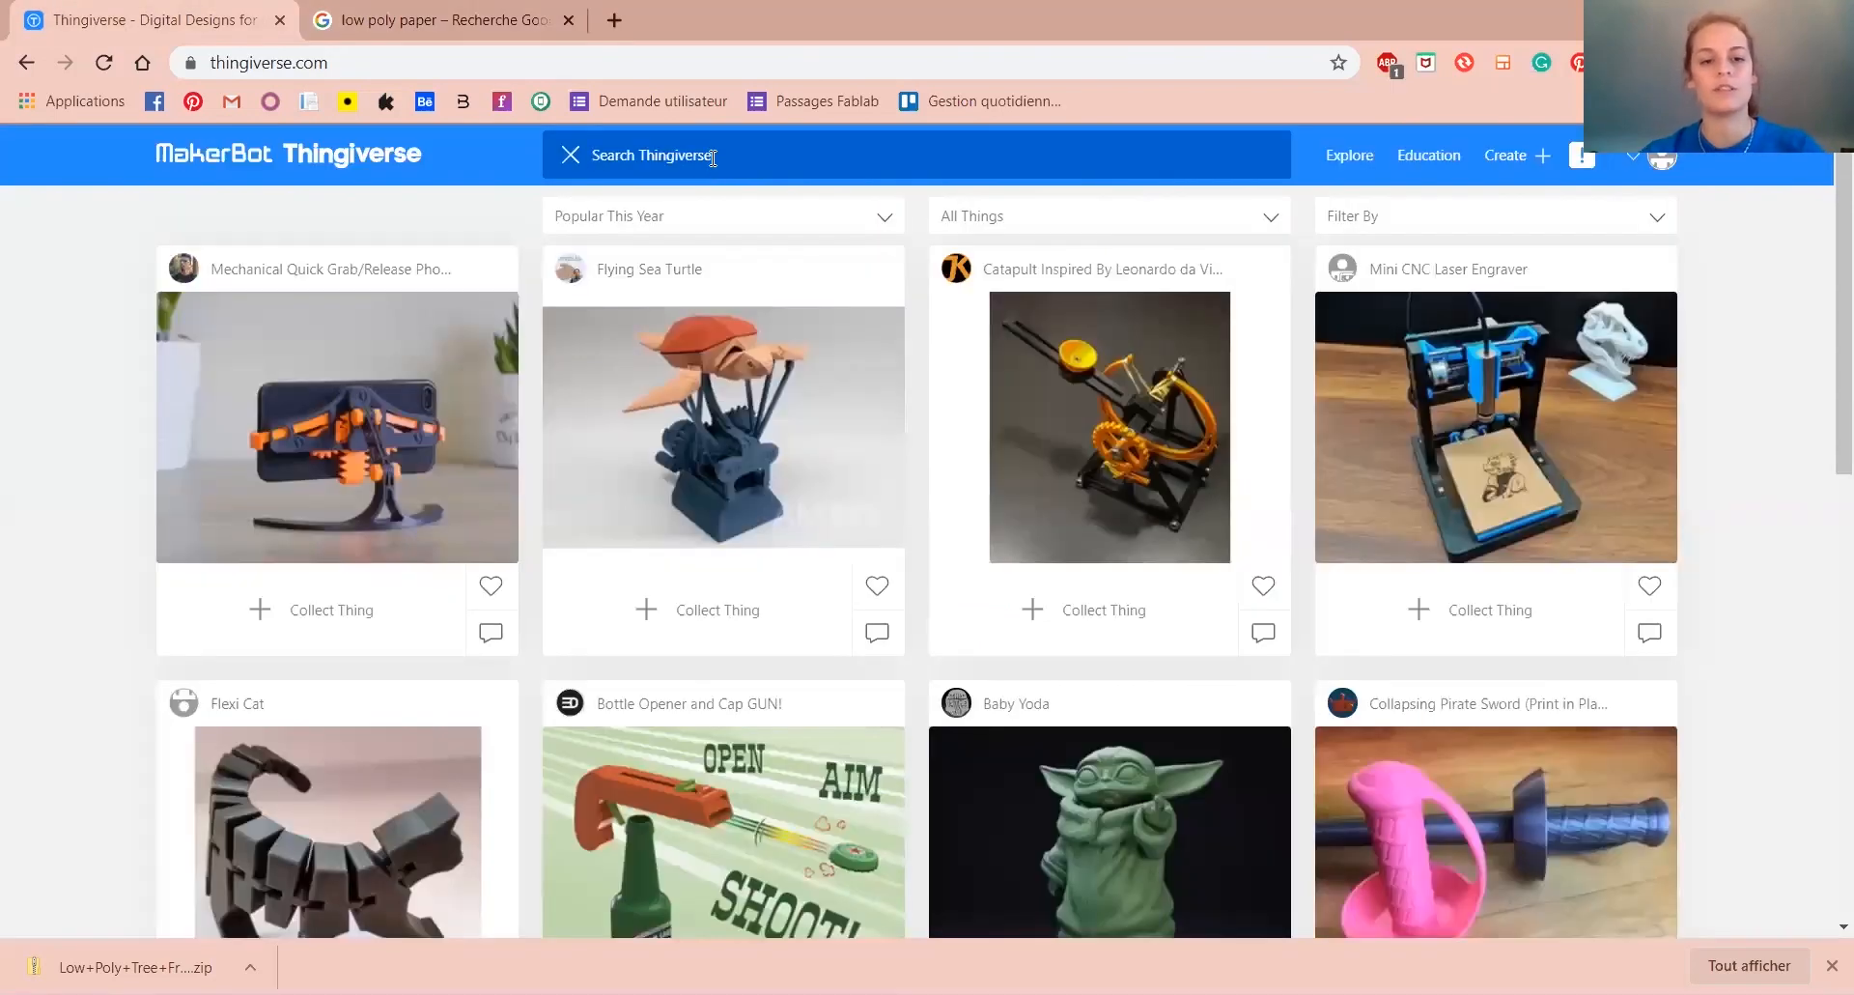
pyautogui.write('LOW POLY')
pyautogui.press('Return')
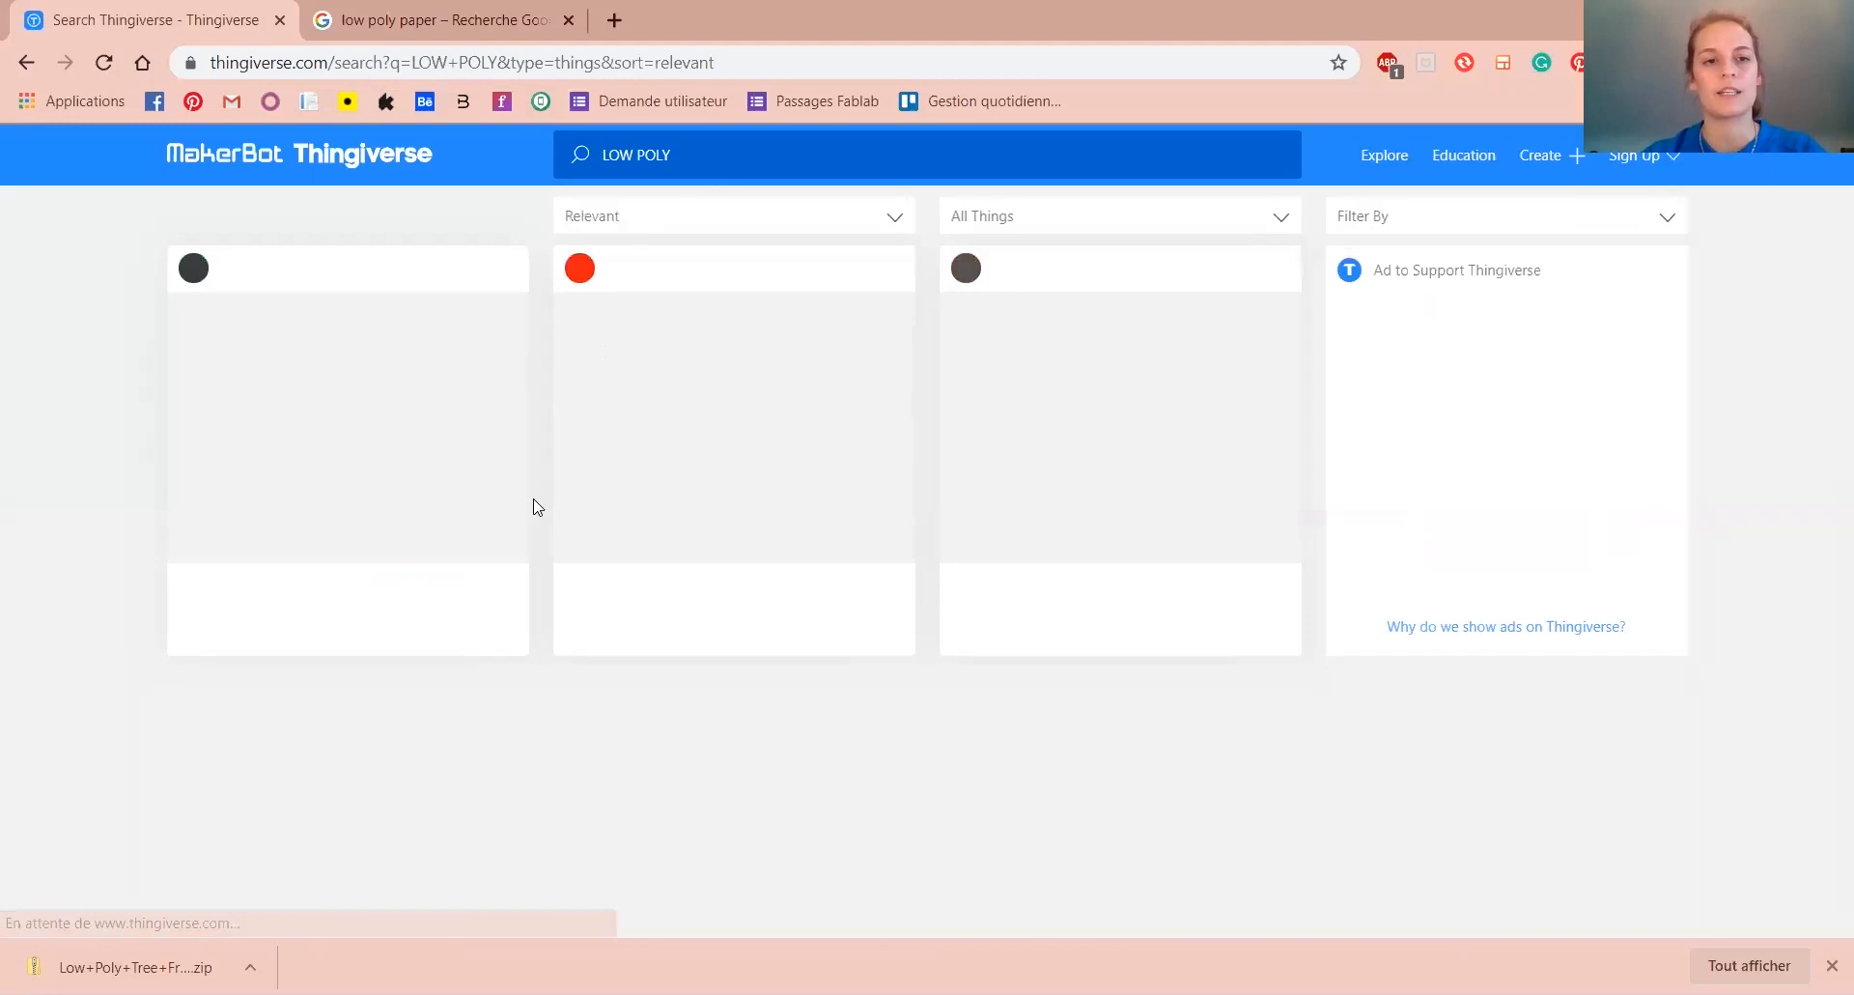
# Open the Low Poly Tree Frog model from the search results, download all its files and dismiss the download message.
pyautogui.scroll(-3, 81, 446)
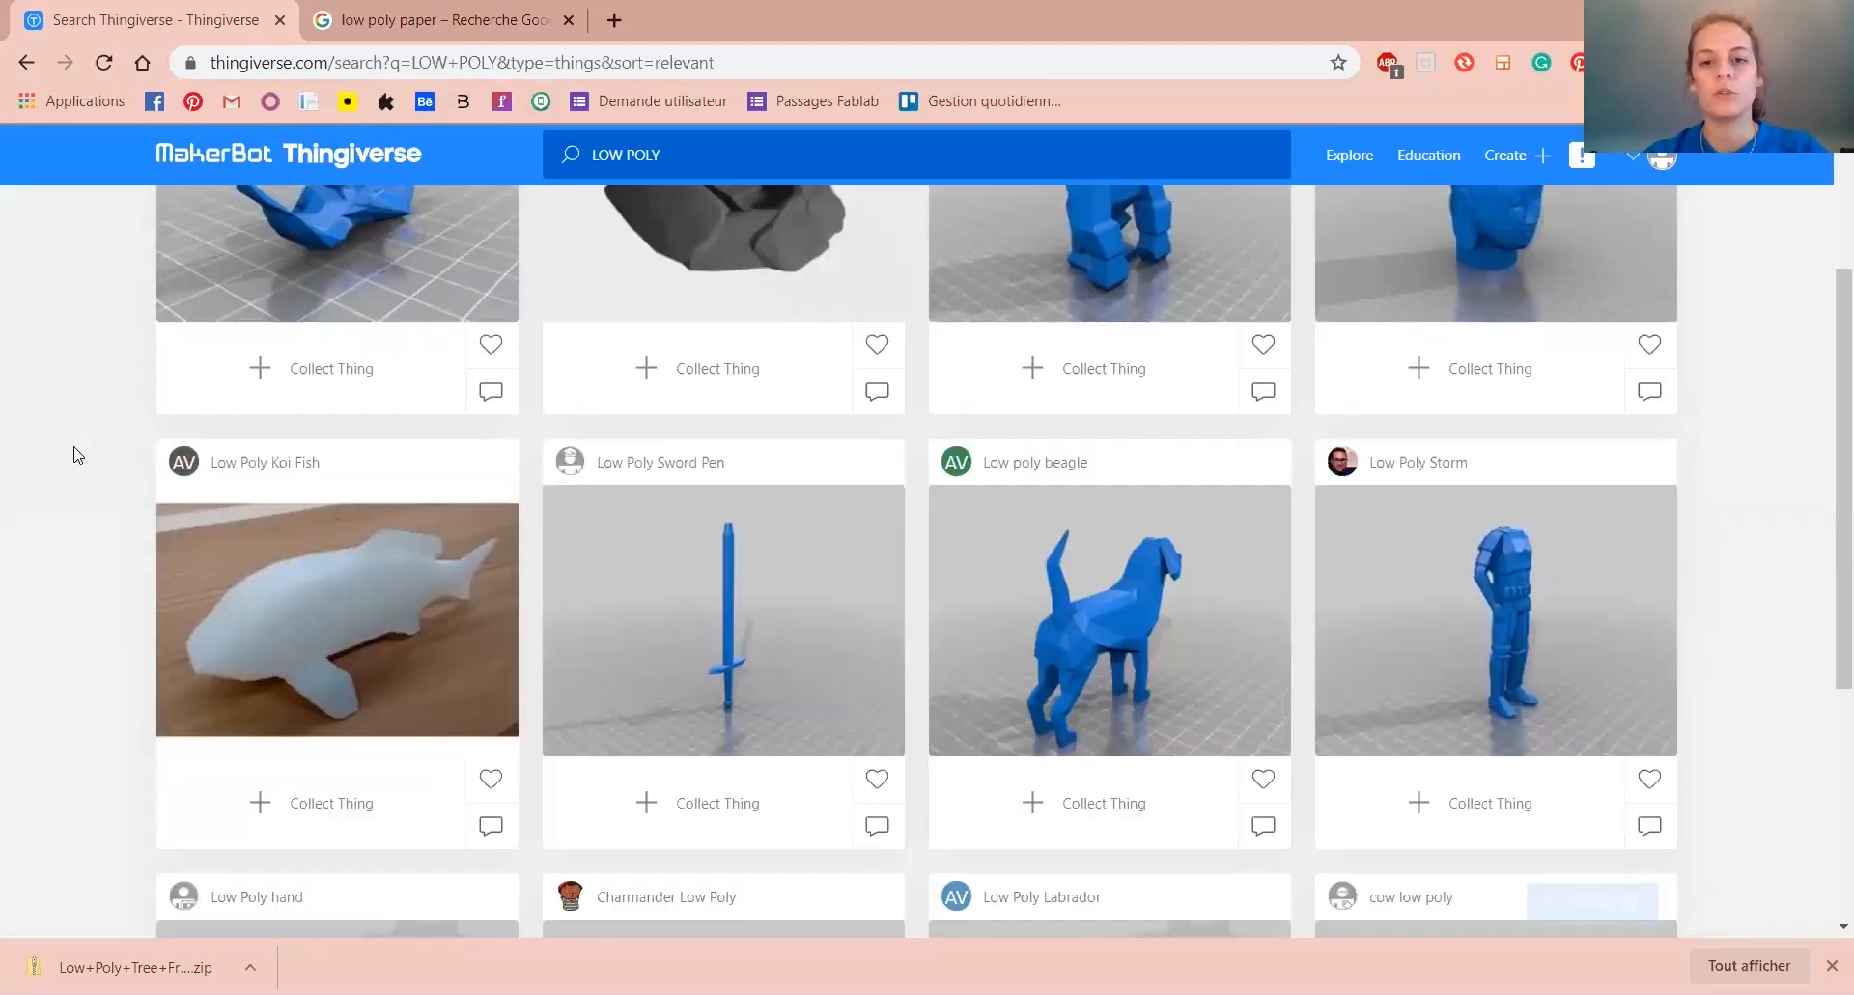
pyautogui.scroll(-14, 78, 454)
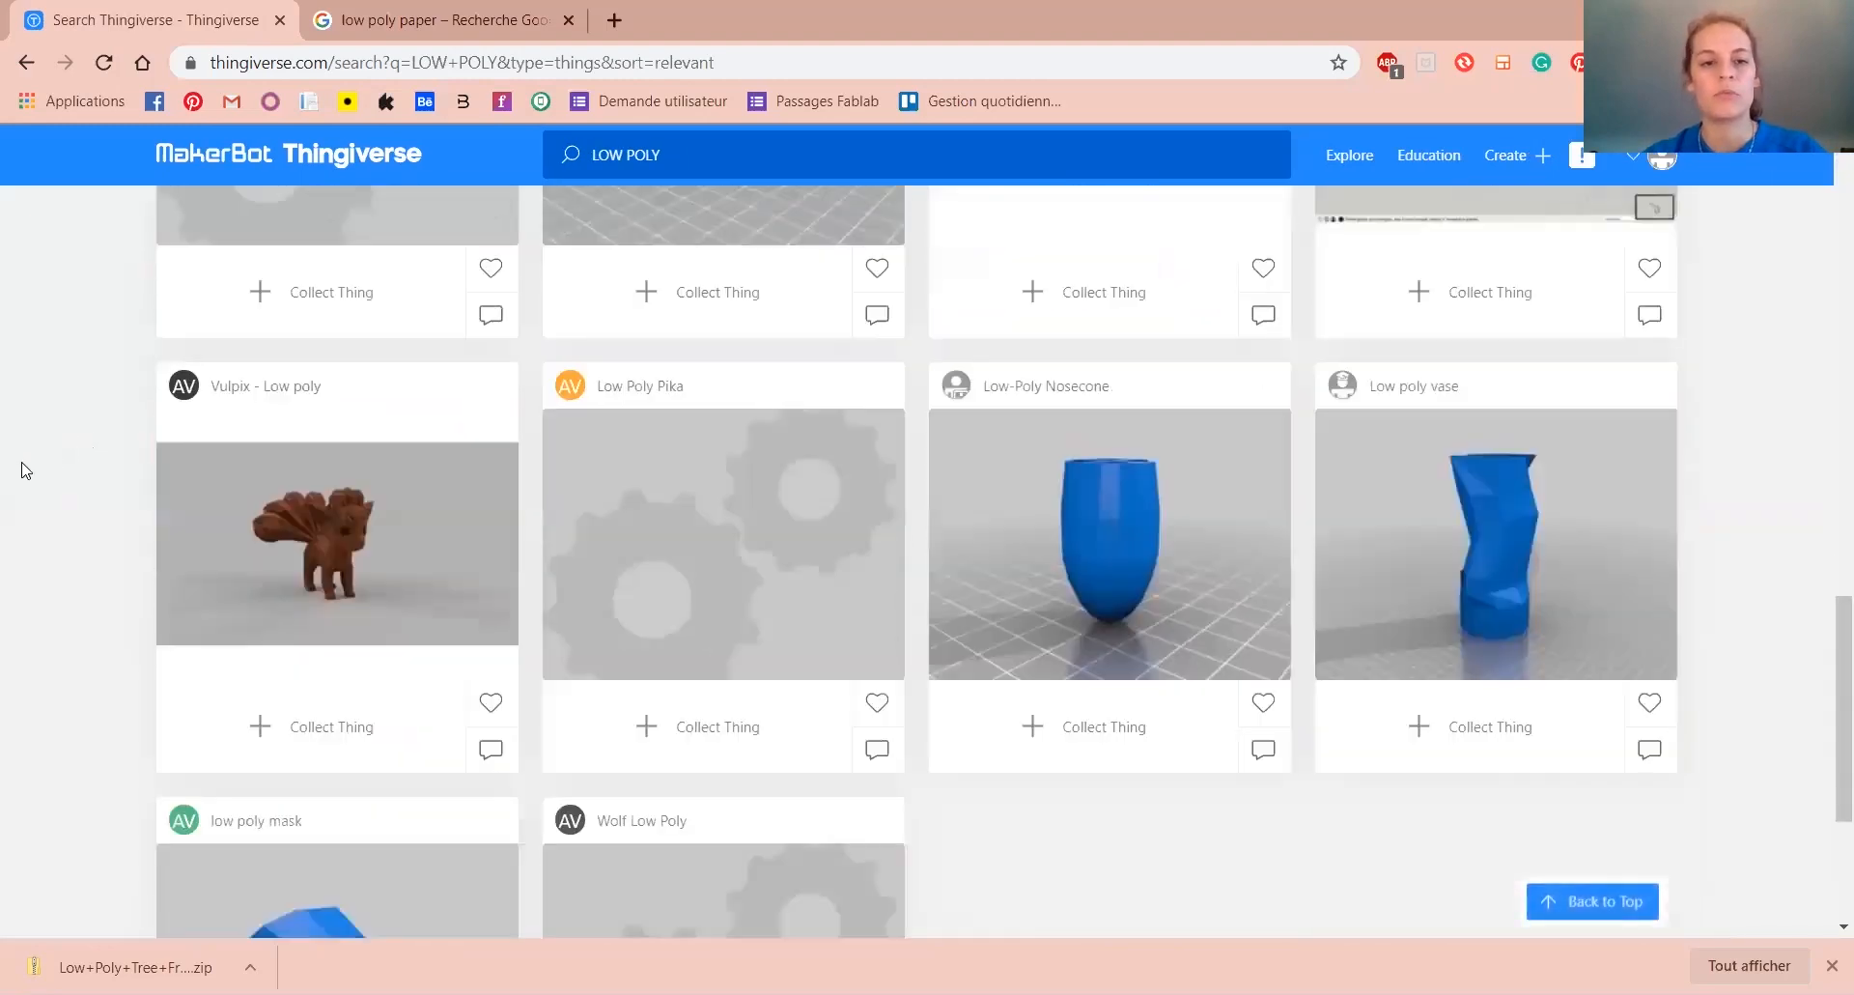
pyautogui.scroll(-7, 25, 479)
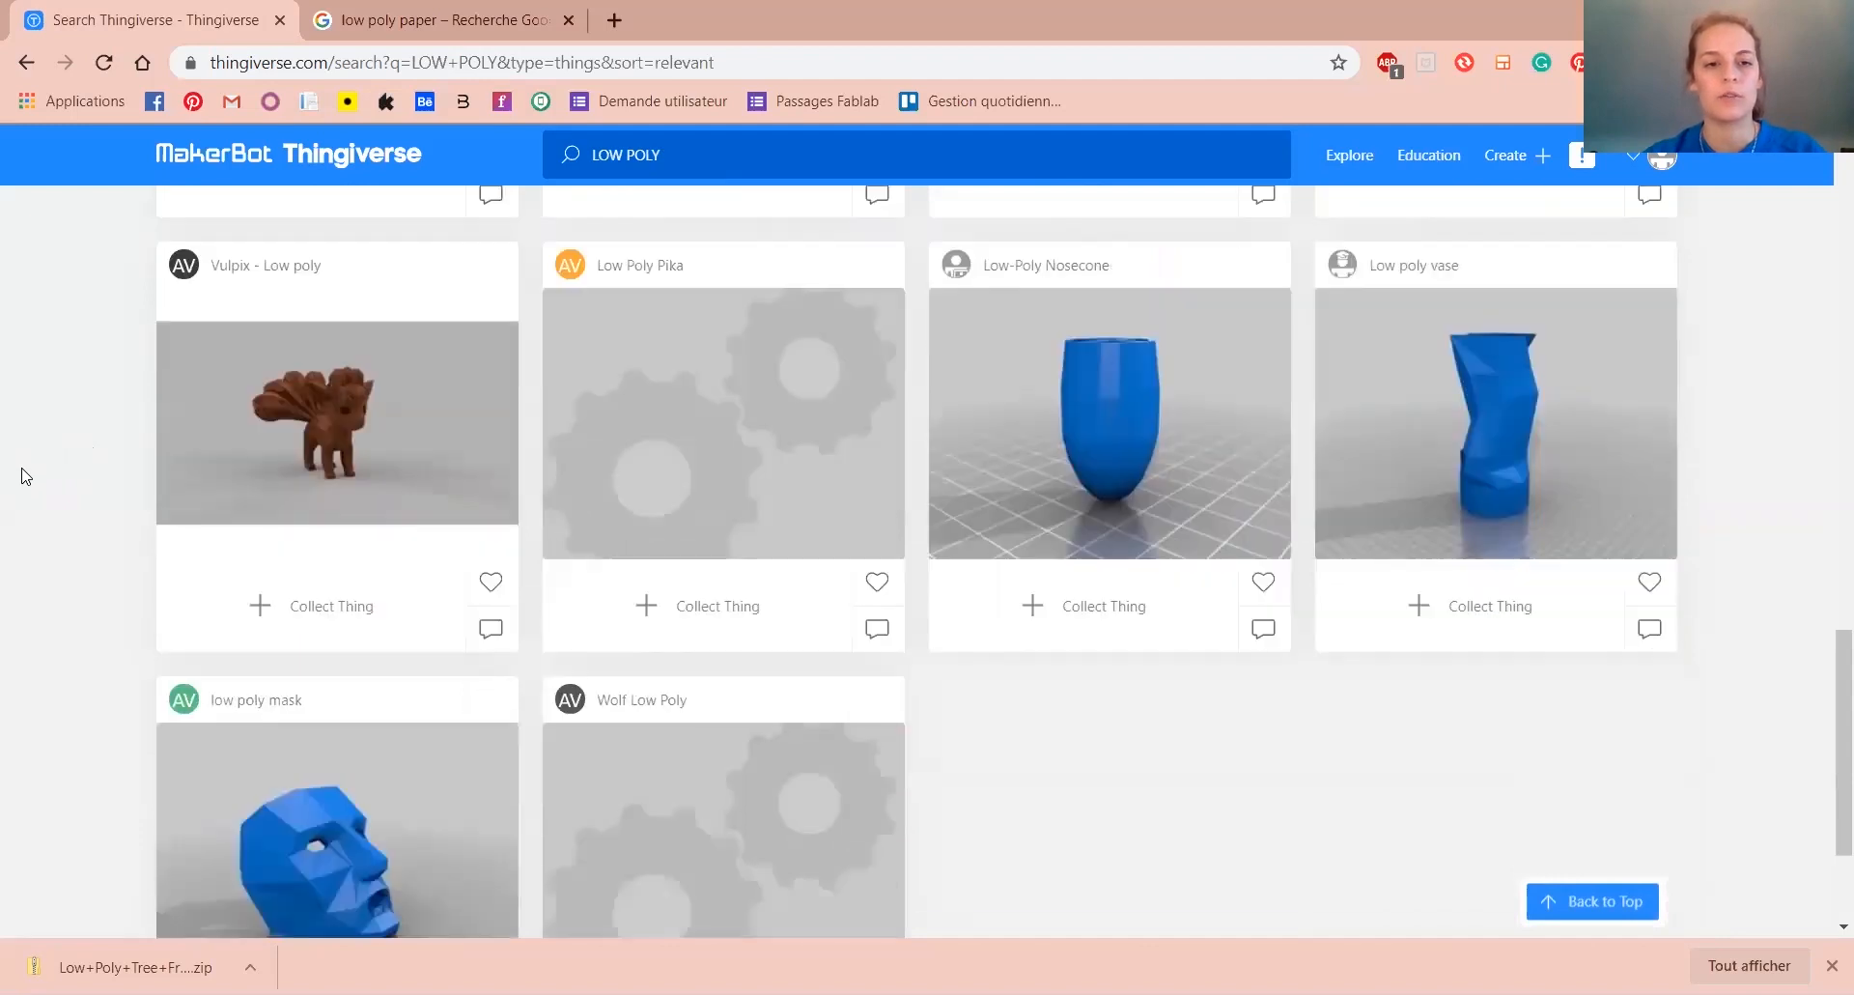
pyautogui.scroll(-13, 25, 498)
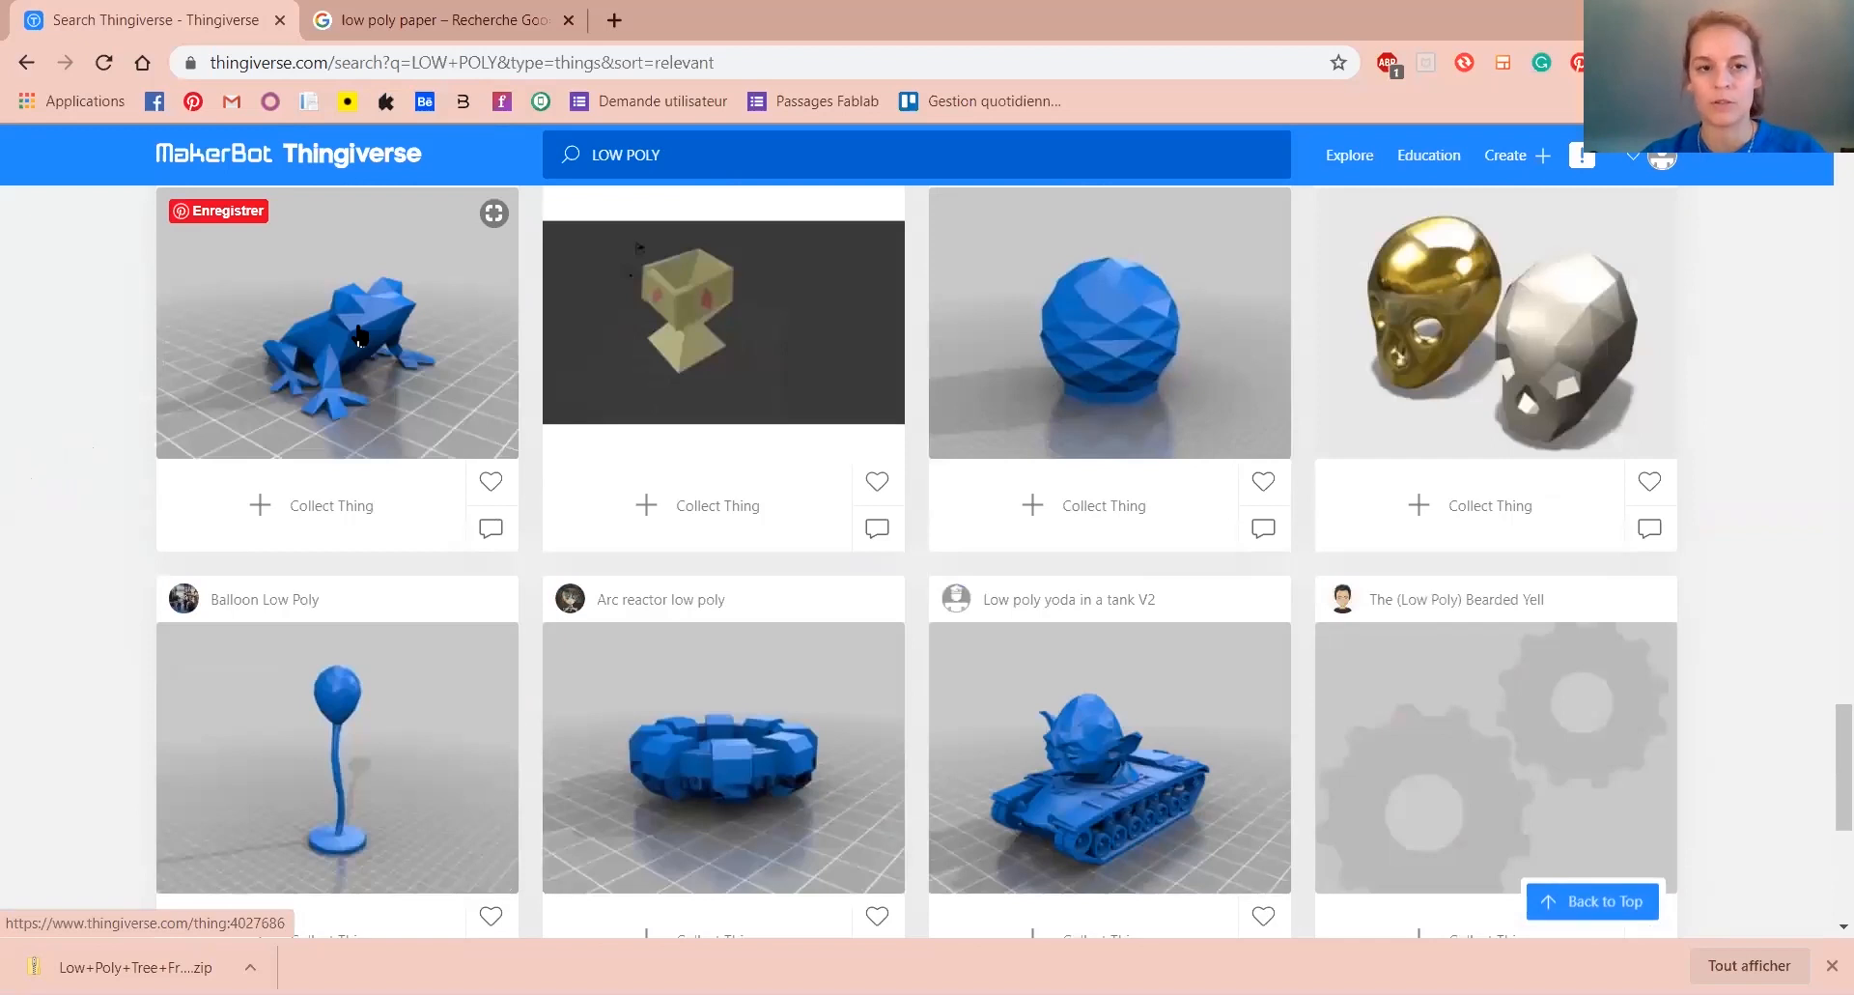
pyautogui.click(357, 335)
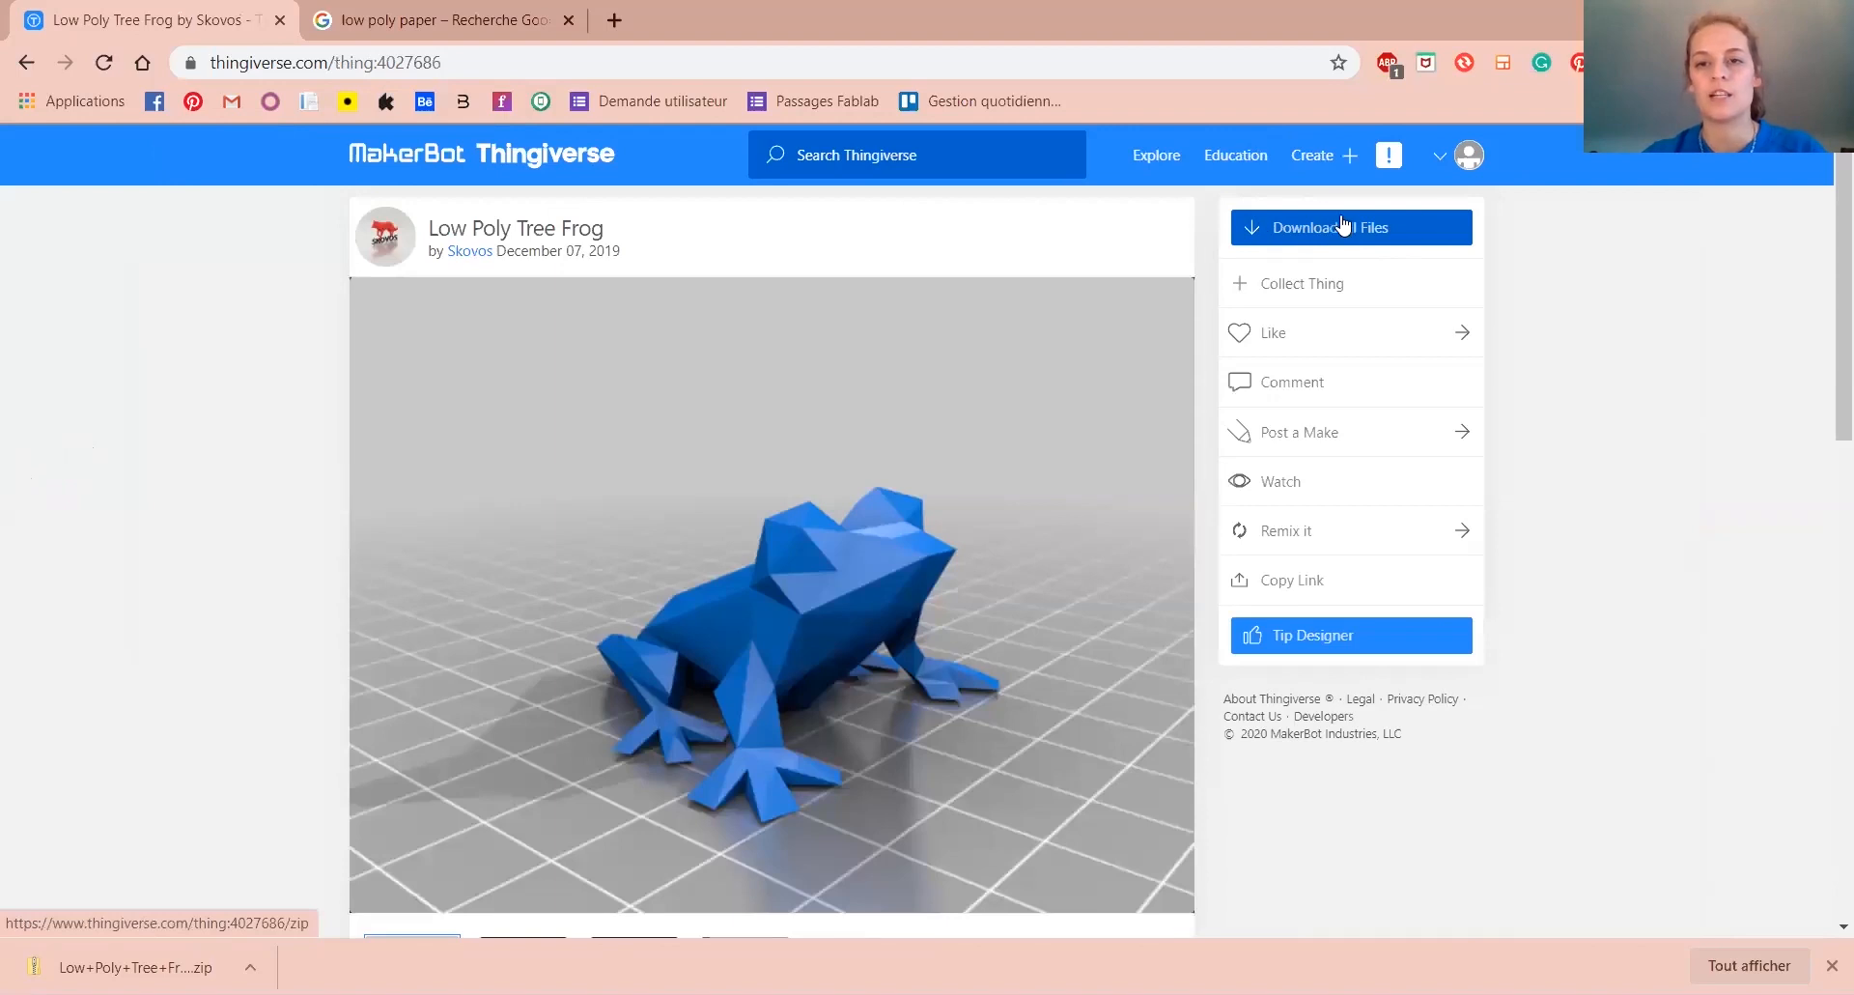
pyautogui.click(1417, 235)
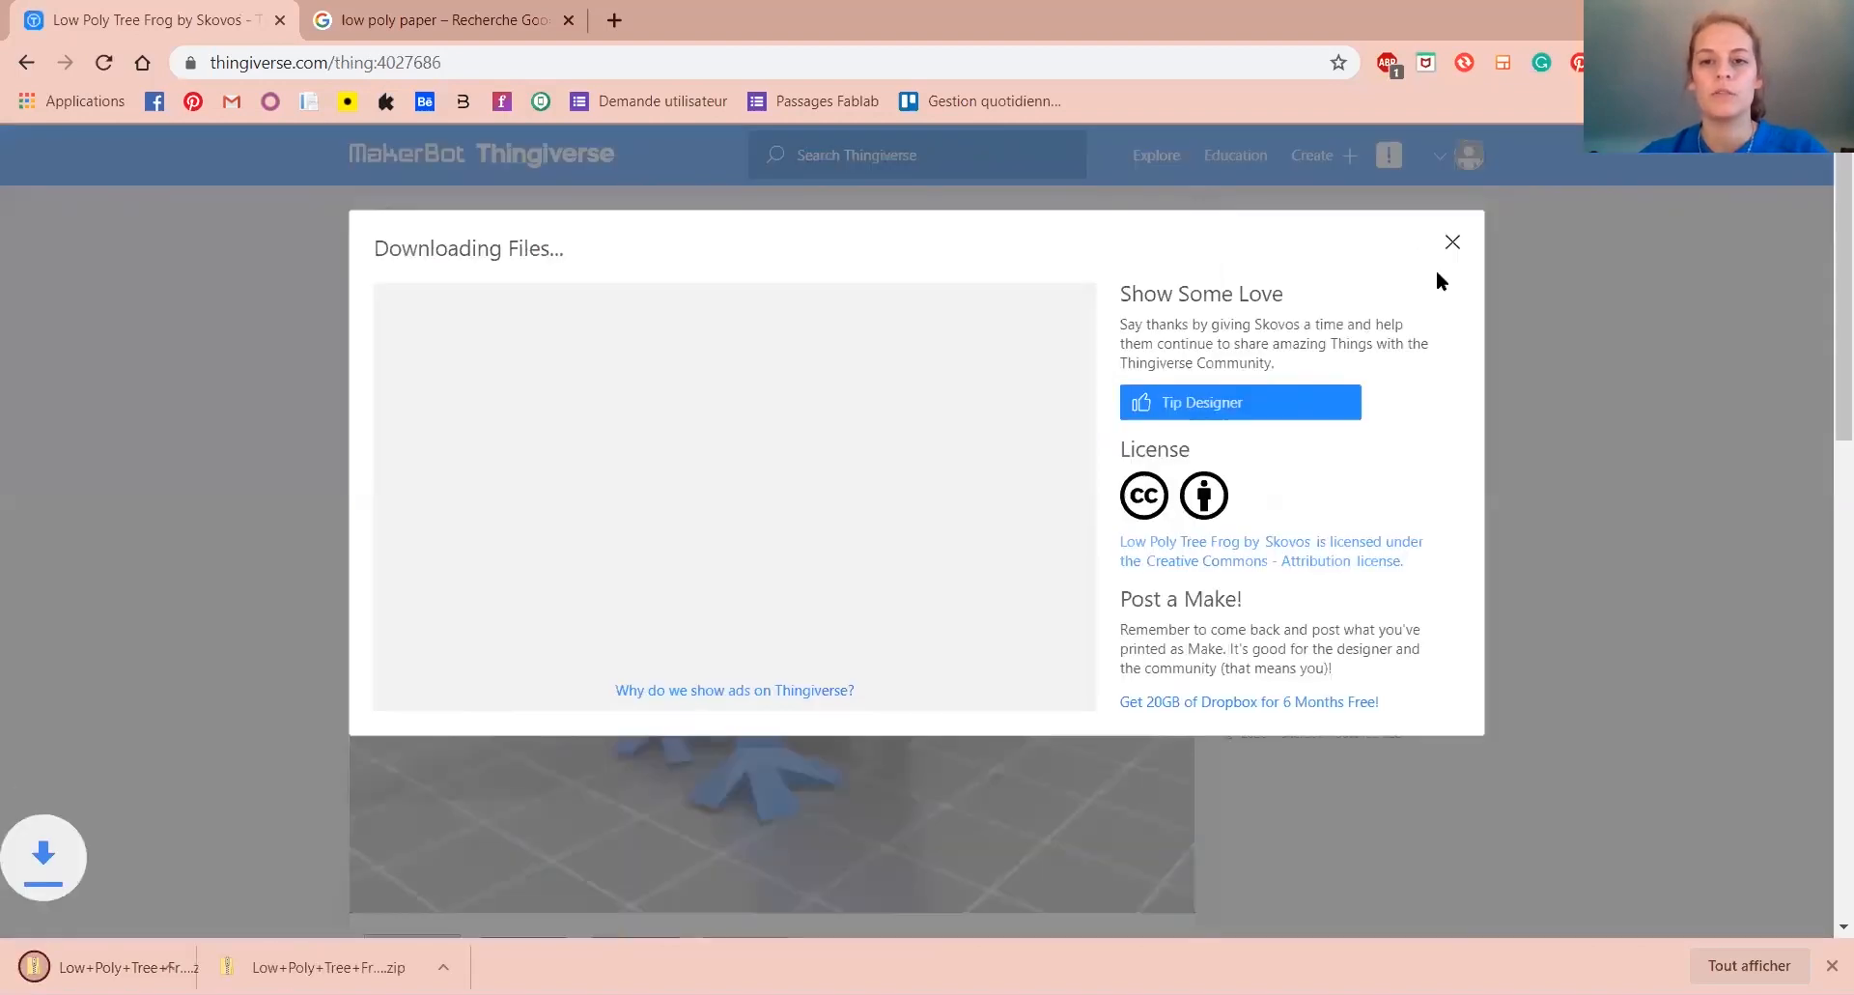
pyautogui.click(1453, 247)
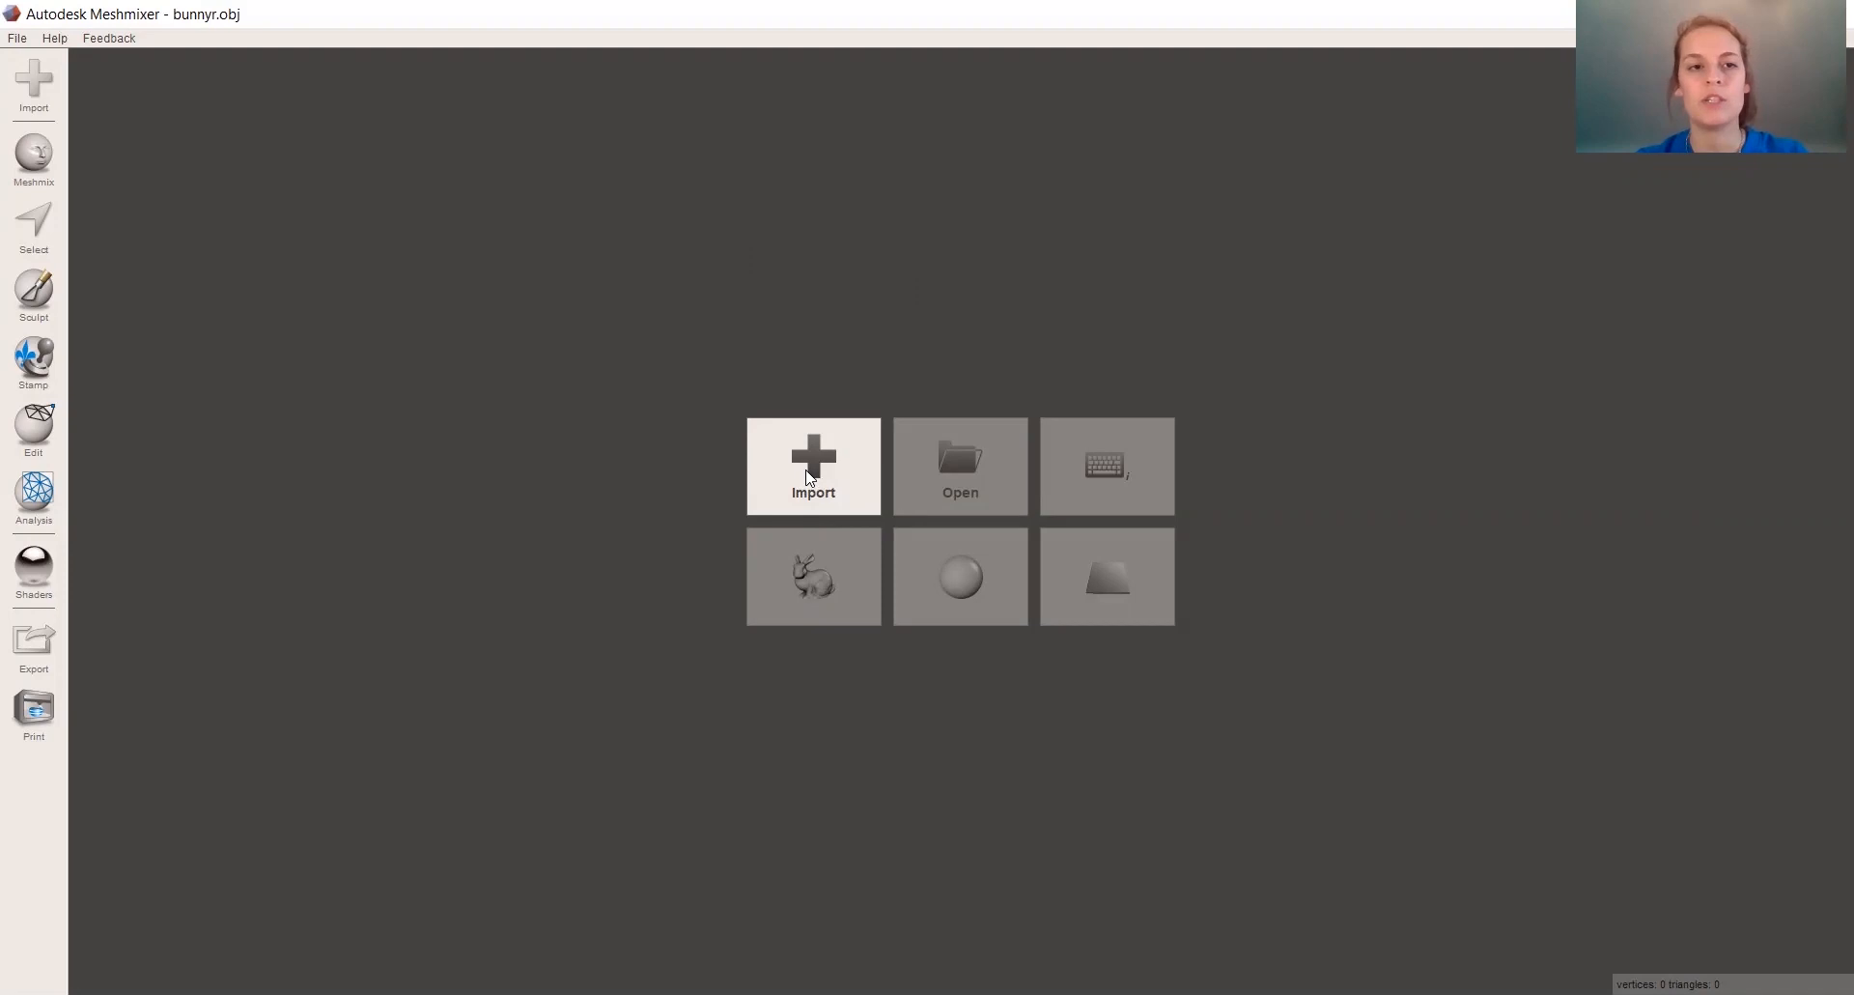
# Switch to Autodesk Meshmixer and load the built-in sample bunny model.
pyautogui.click(813, 589)
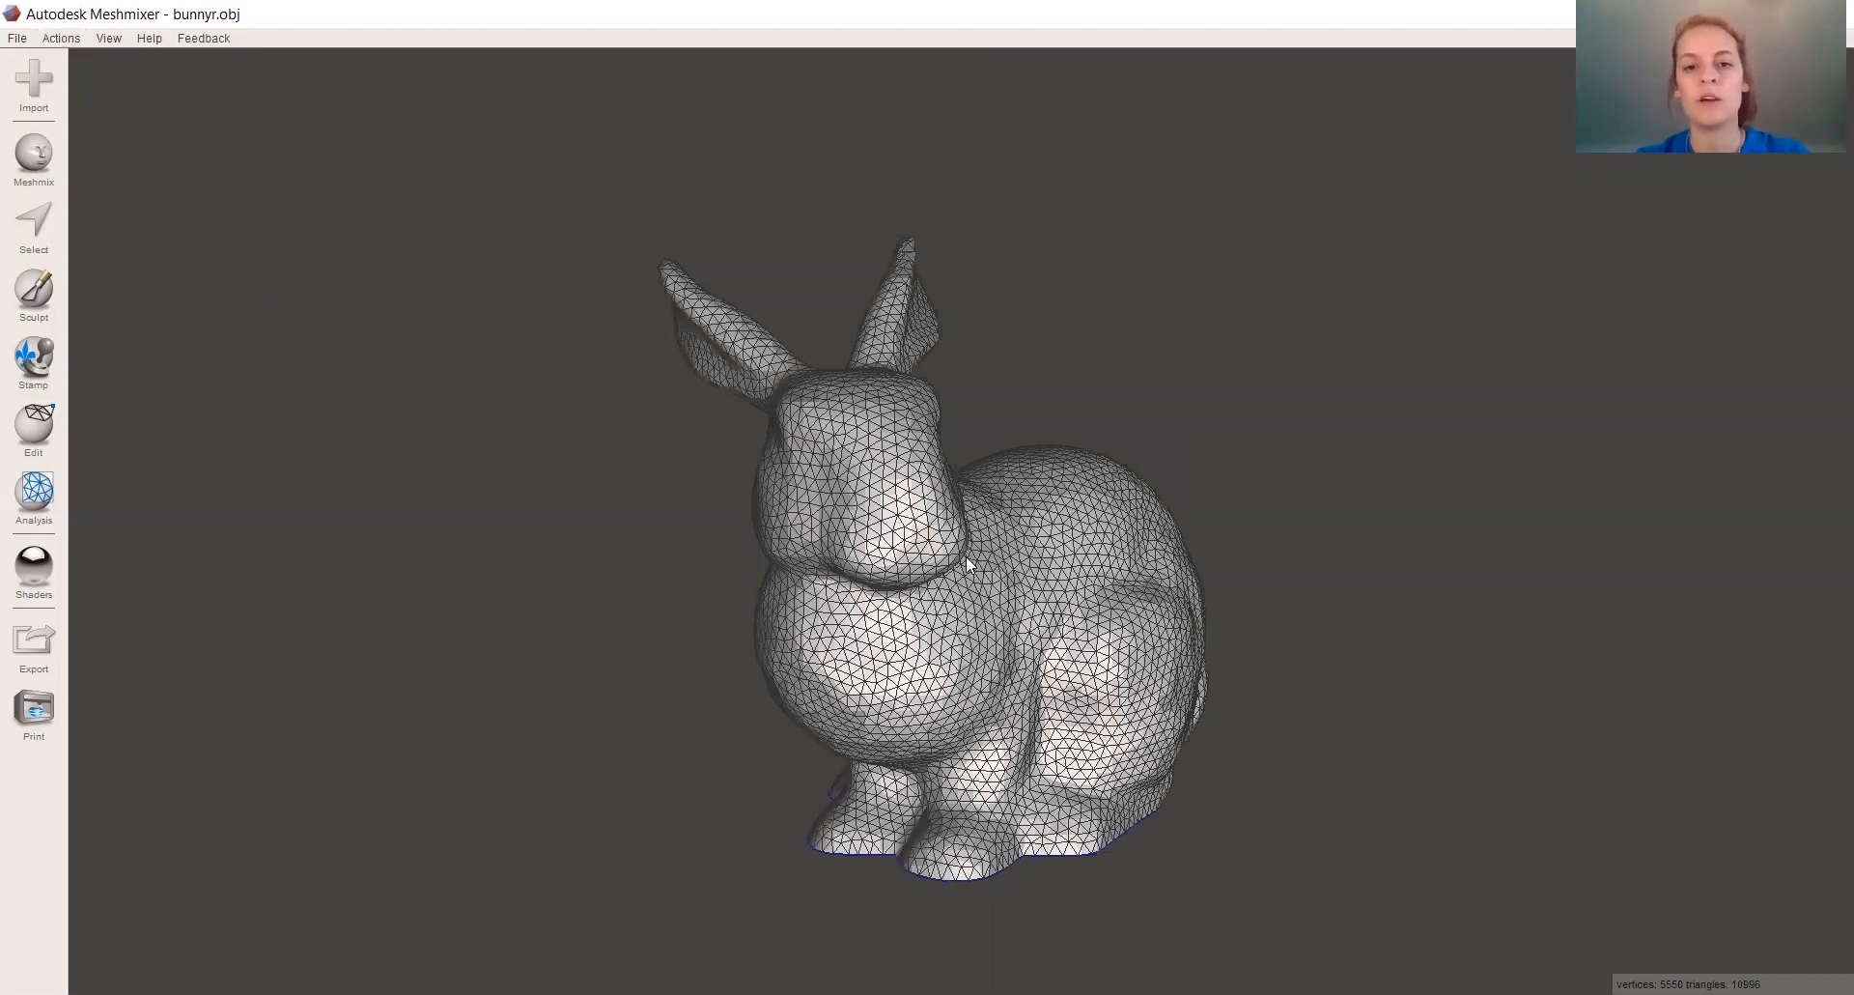
pyautogui.scroll(5, 943, 560)
pyautogui.scroll(-4, 943, 562)
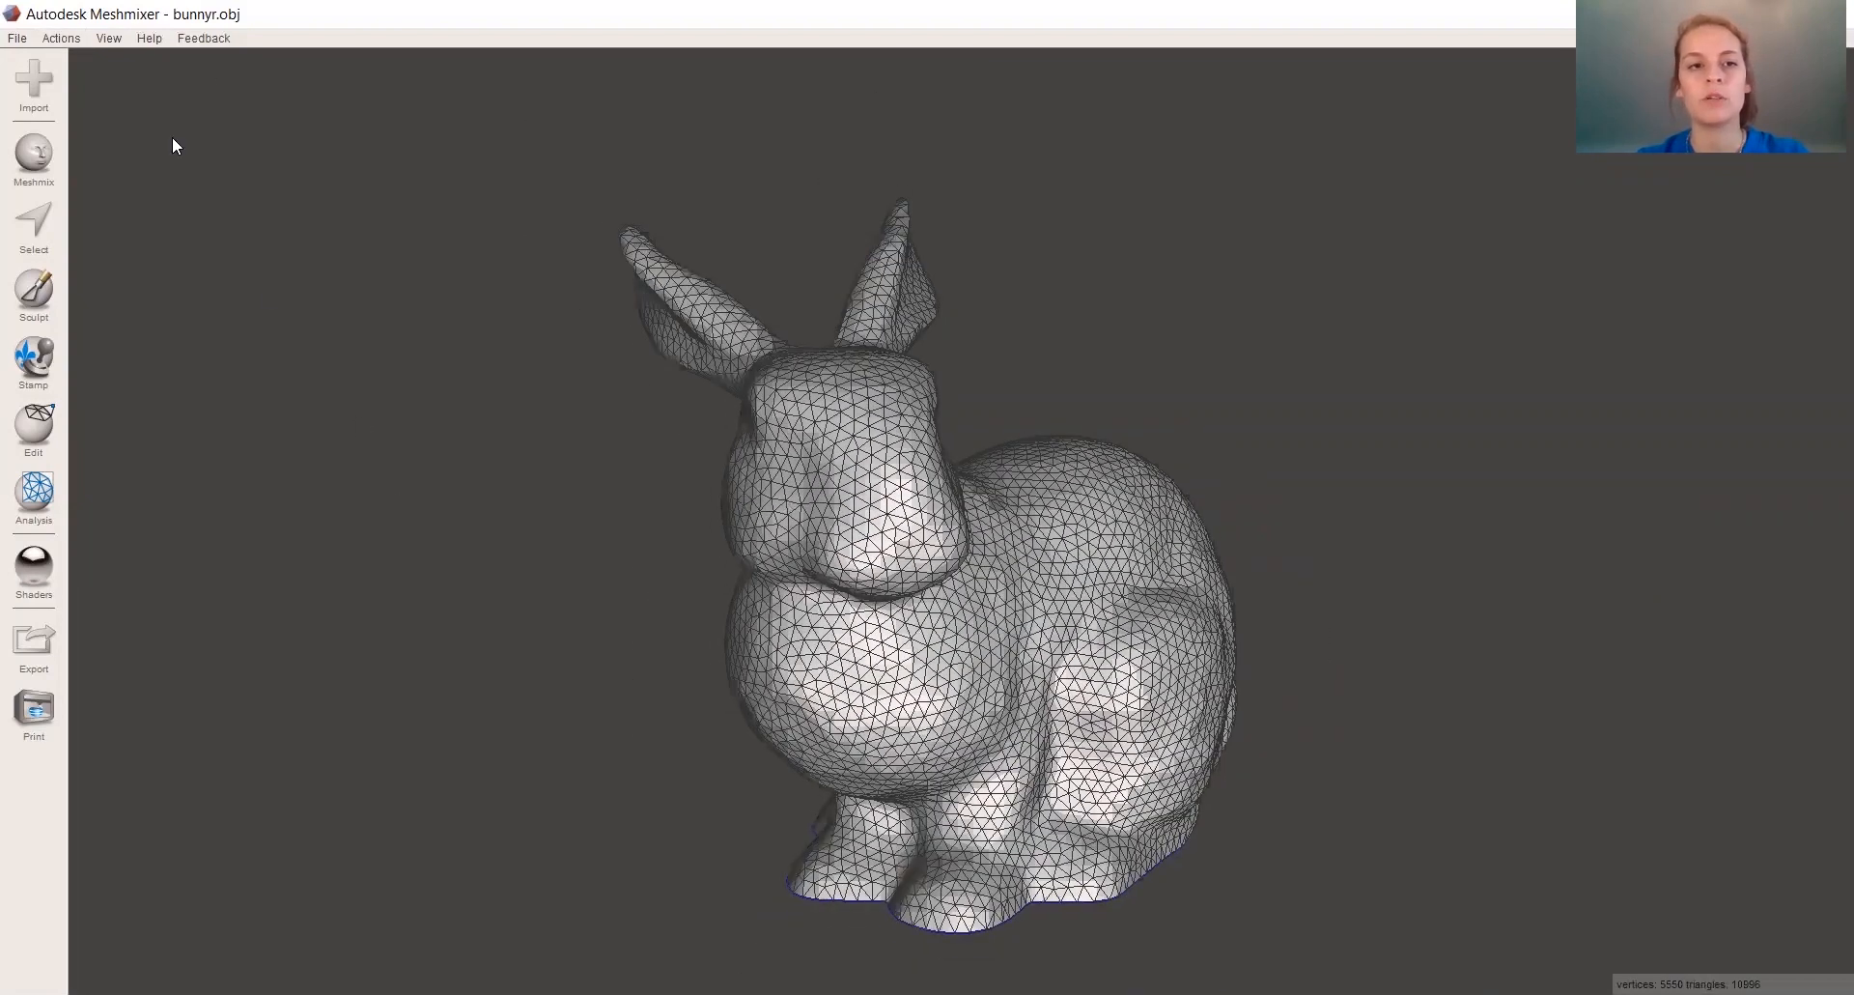
# Check the wireframe display option and examine the bunny's triangle mesh from several angles and distances.
pyautogui.click(112, 41)
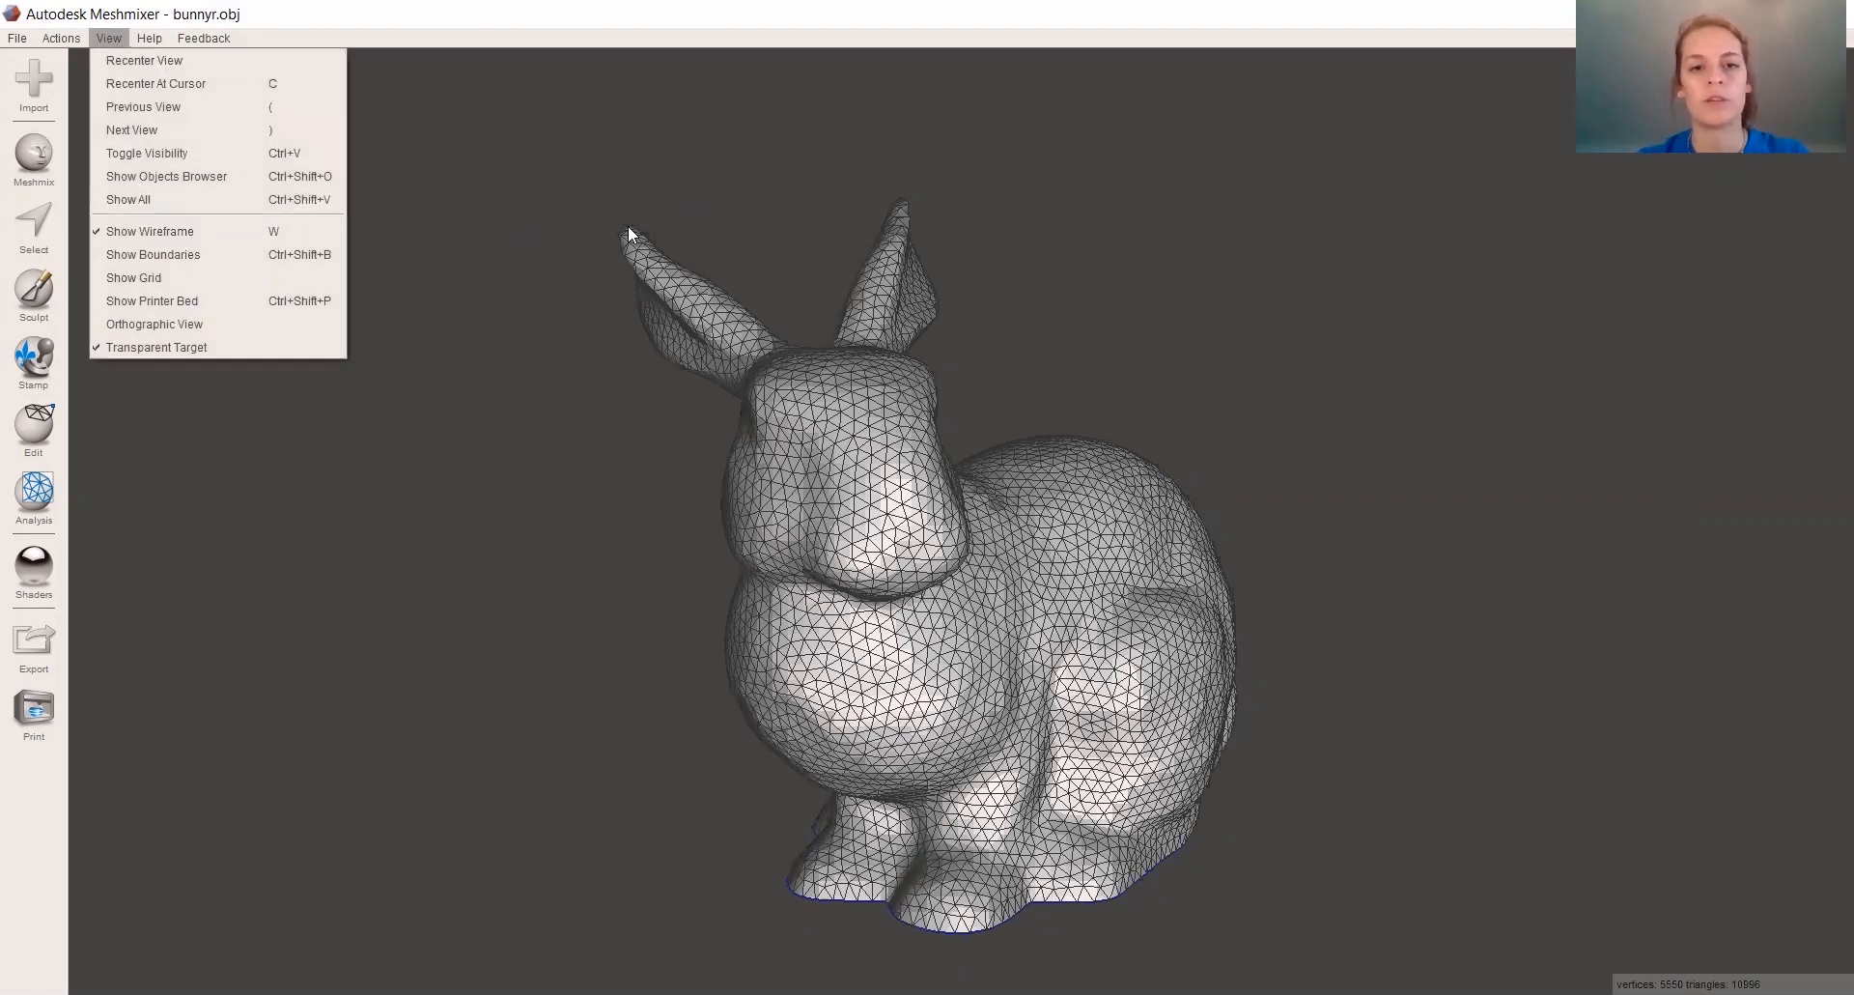
pyautogui.click(800, 232)
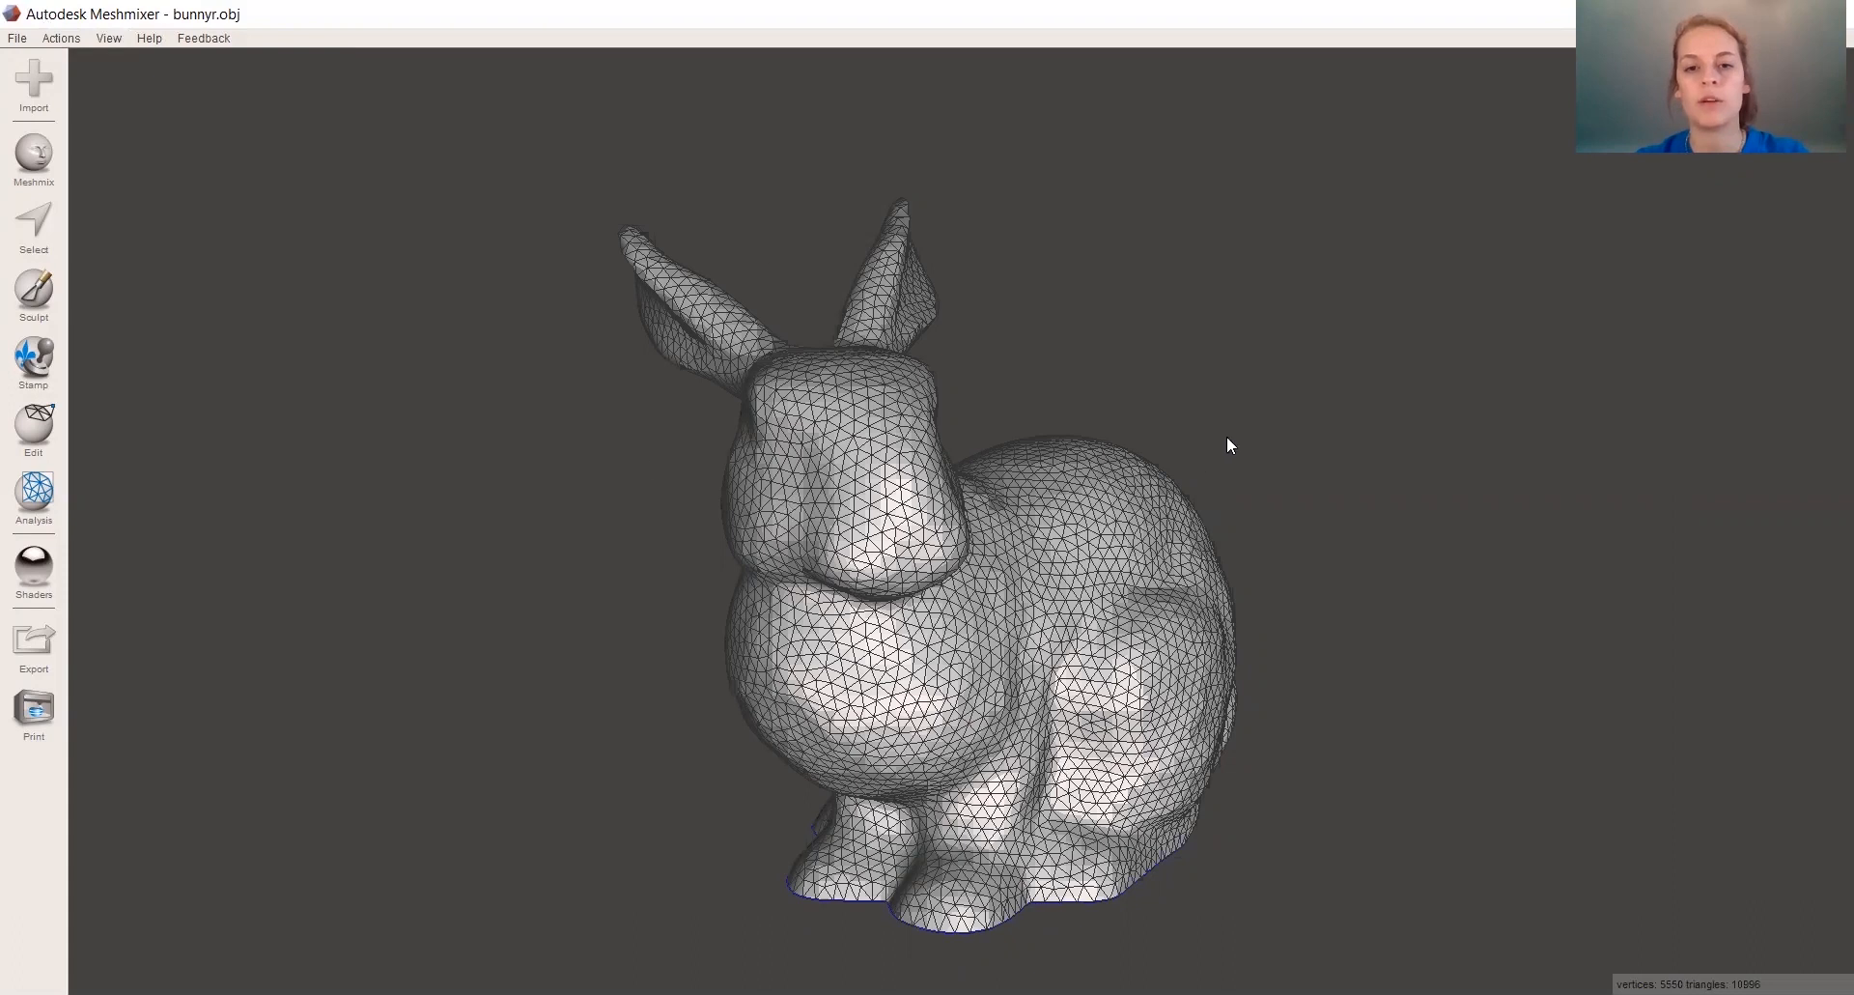
pyautogui.moveTo(639, 516); pyautogui.dragTo(526, 514, button='right')
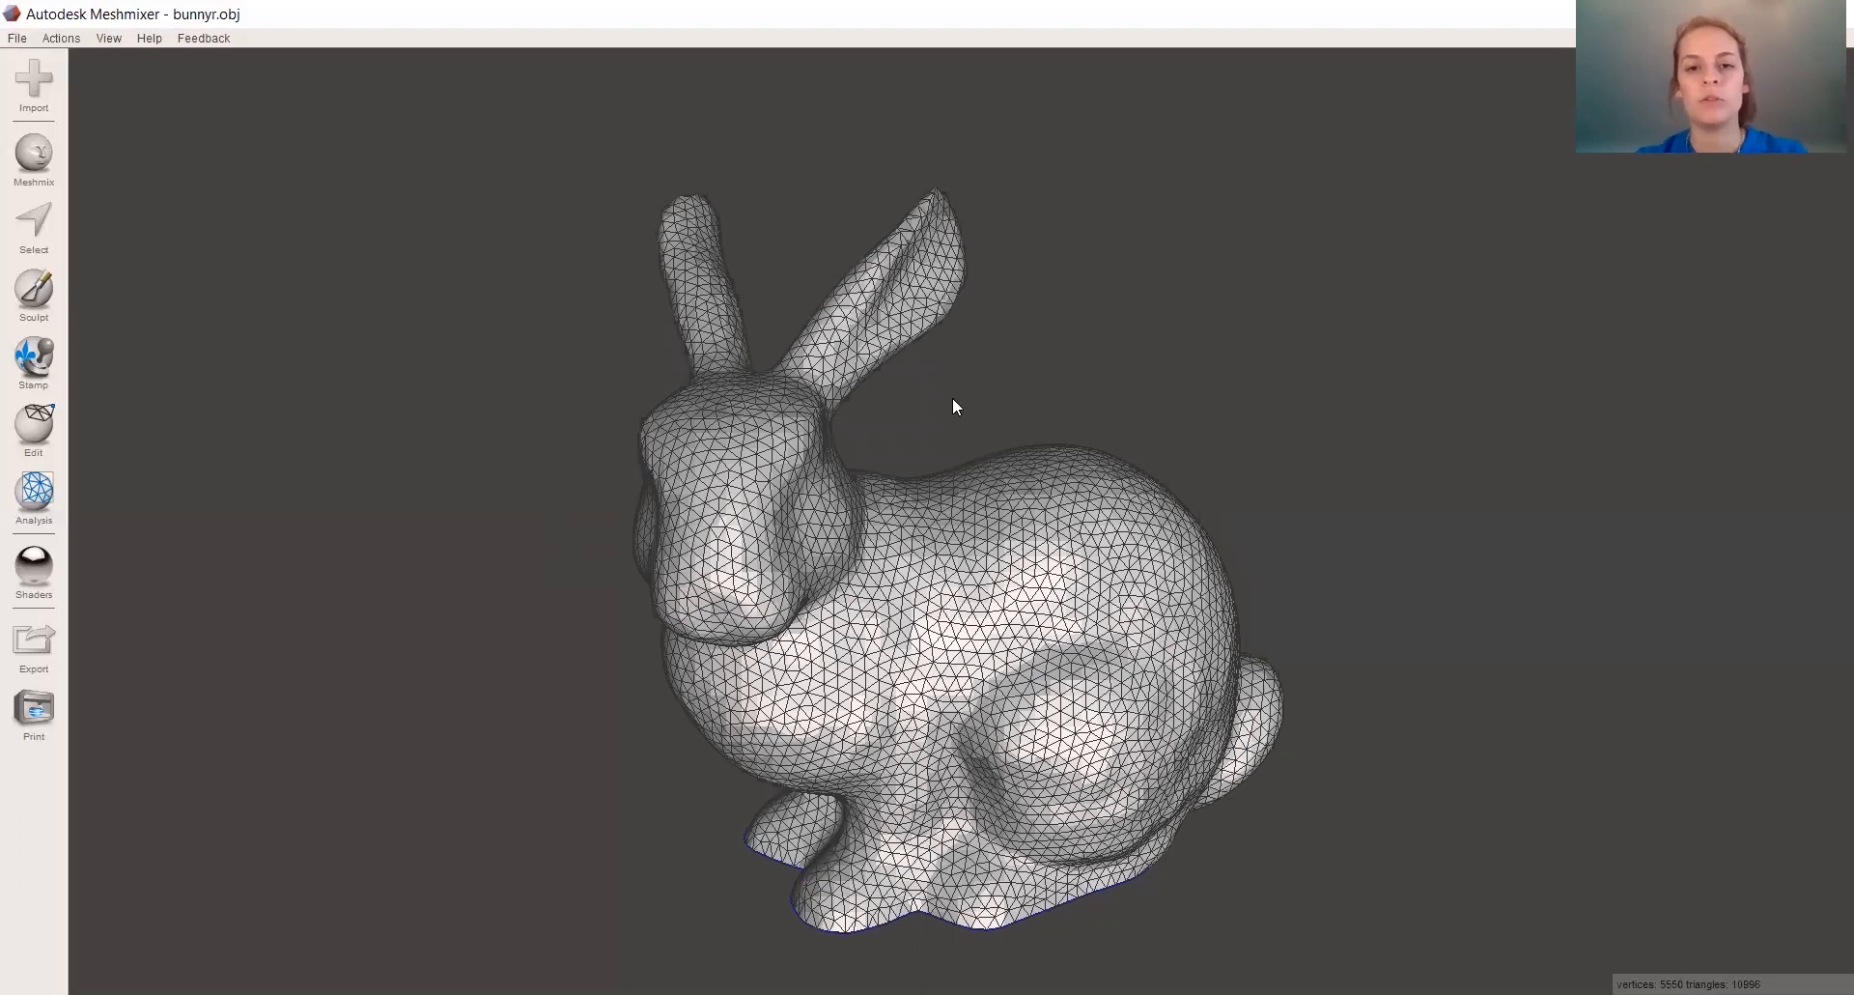
pyautogui.scroll(-2, 956, 405)
pyautogui.scroll(3, 943, 502)
pyautogui.scroll(-3, 943, 505)
pyautogui.scroll(2, 927, 526)
pyautogui.scroll(-2, 915, 537)
pyautogui.moveTo(985, 598)
pyautogui.mouseDown(button='middle')
pyautogui.moveTo(463, 579)
pyautogui.moveTo(1133, 688)
pyautogui.moveTo(1101, 437)
pyautogui.moveTo(944, 629)
pyautogui.moveTo(1004, 594)
pyautogui.moveTo(980, 565)
pyautogui.mouseUp(button='middle')
pyautogui.moveTo(966, 536); pyautogui.dragTo(894, 522, button='right')
pyautogui.scroll(-2, 803, 461)
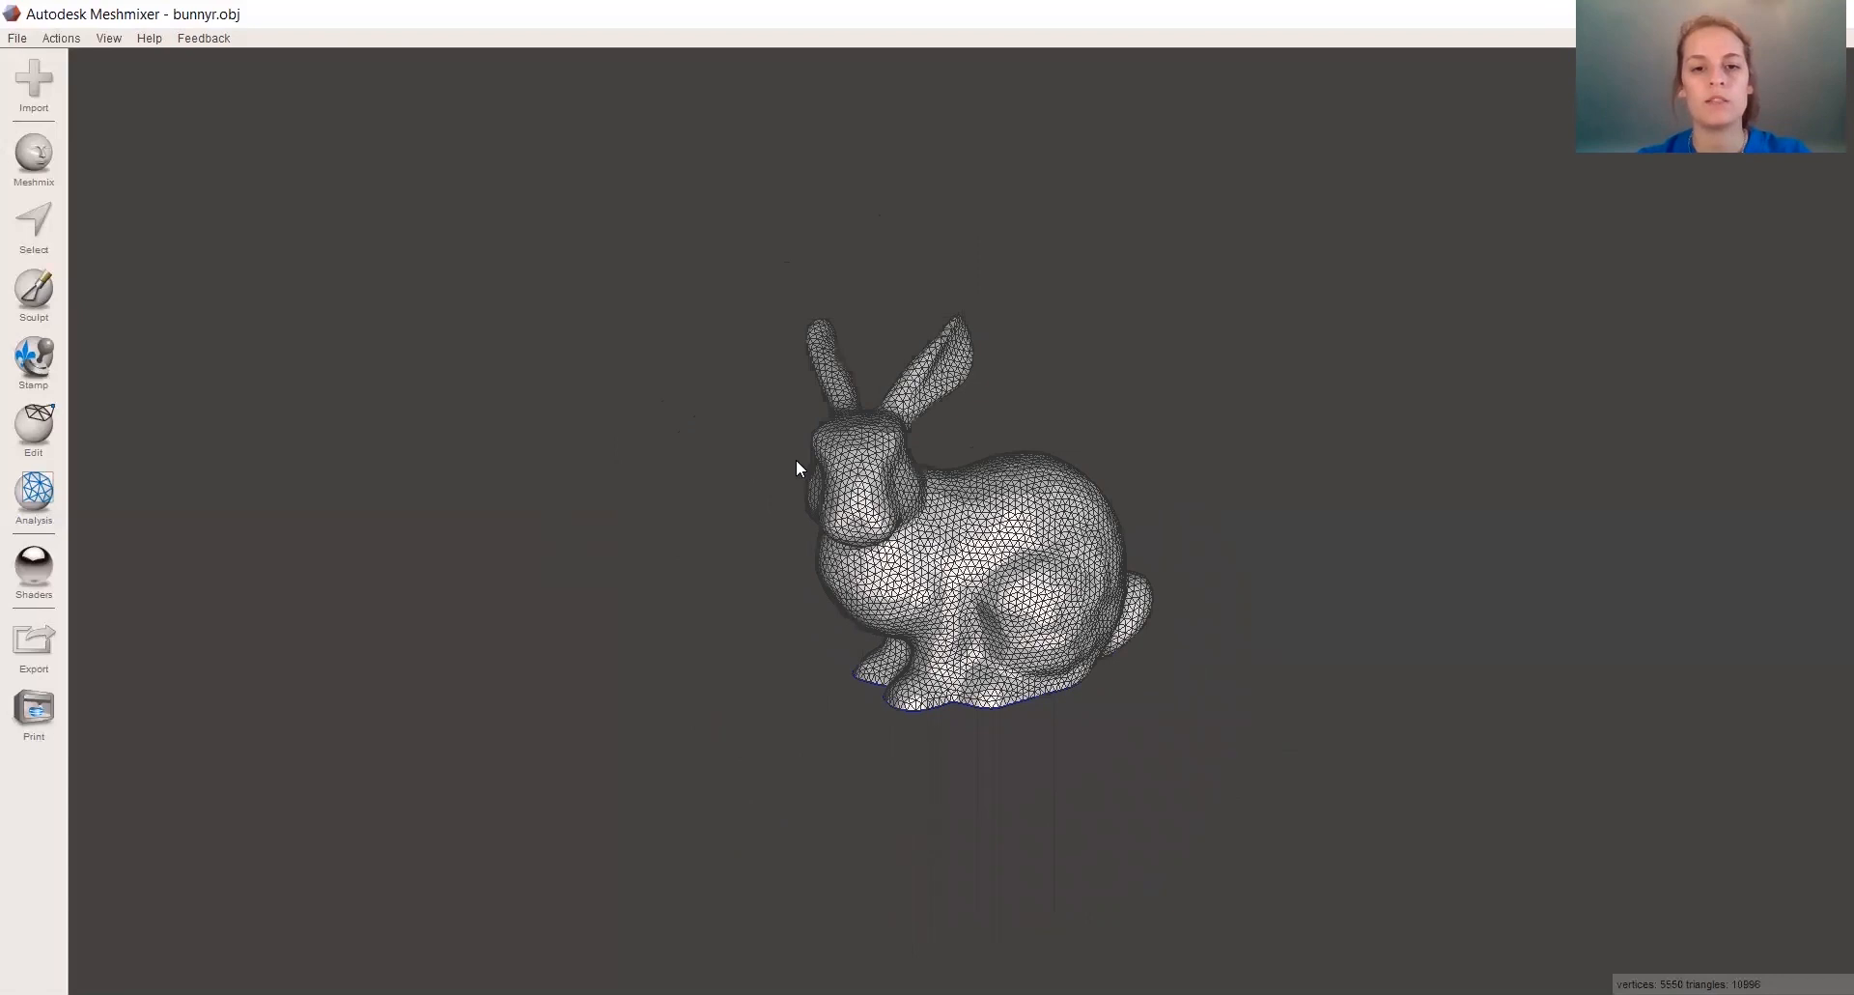
pyautogui.scroll(5, 836, 477)
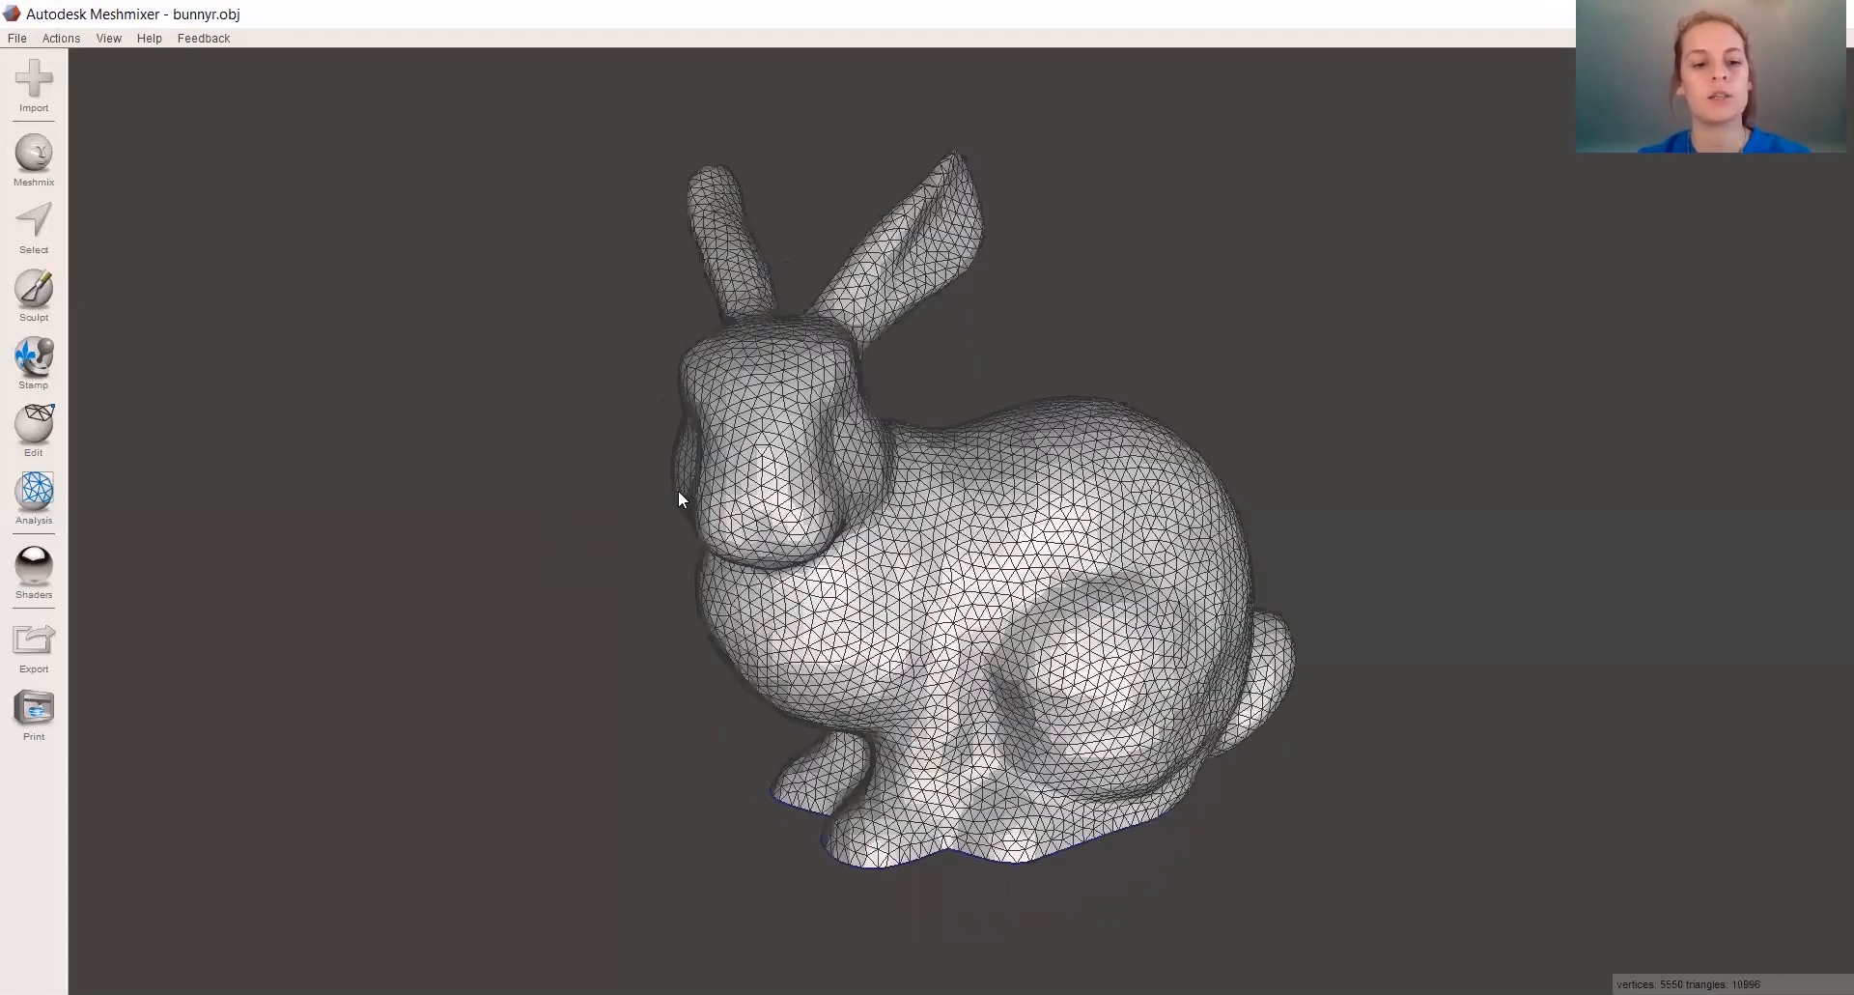
# Pick a patch of triangles on the bunny's face and extend the selection to the whole mesh with Select All.
pyautogui.hotkey('ctrl', 'a')
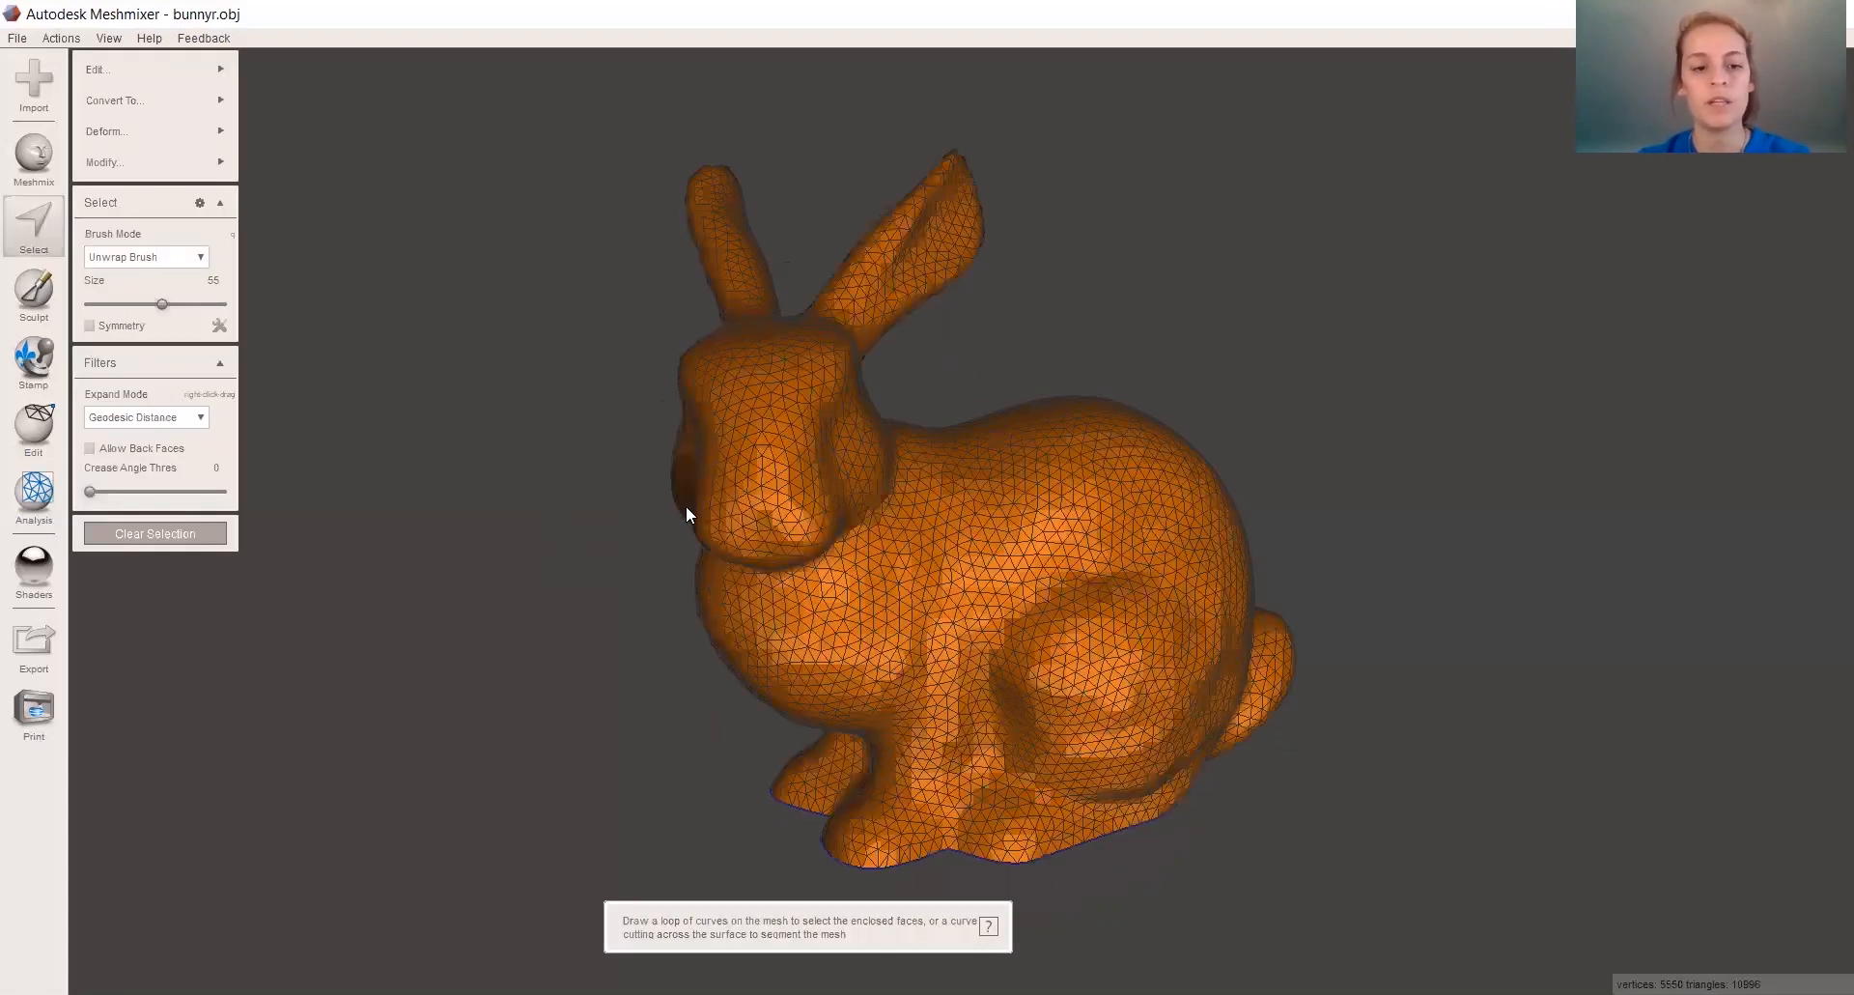
pyautogui.press('Escape')
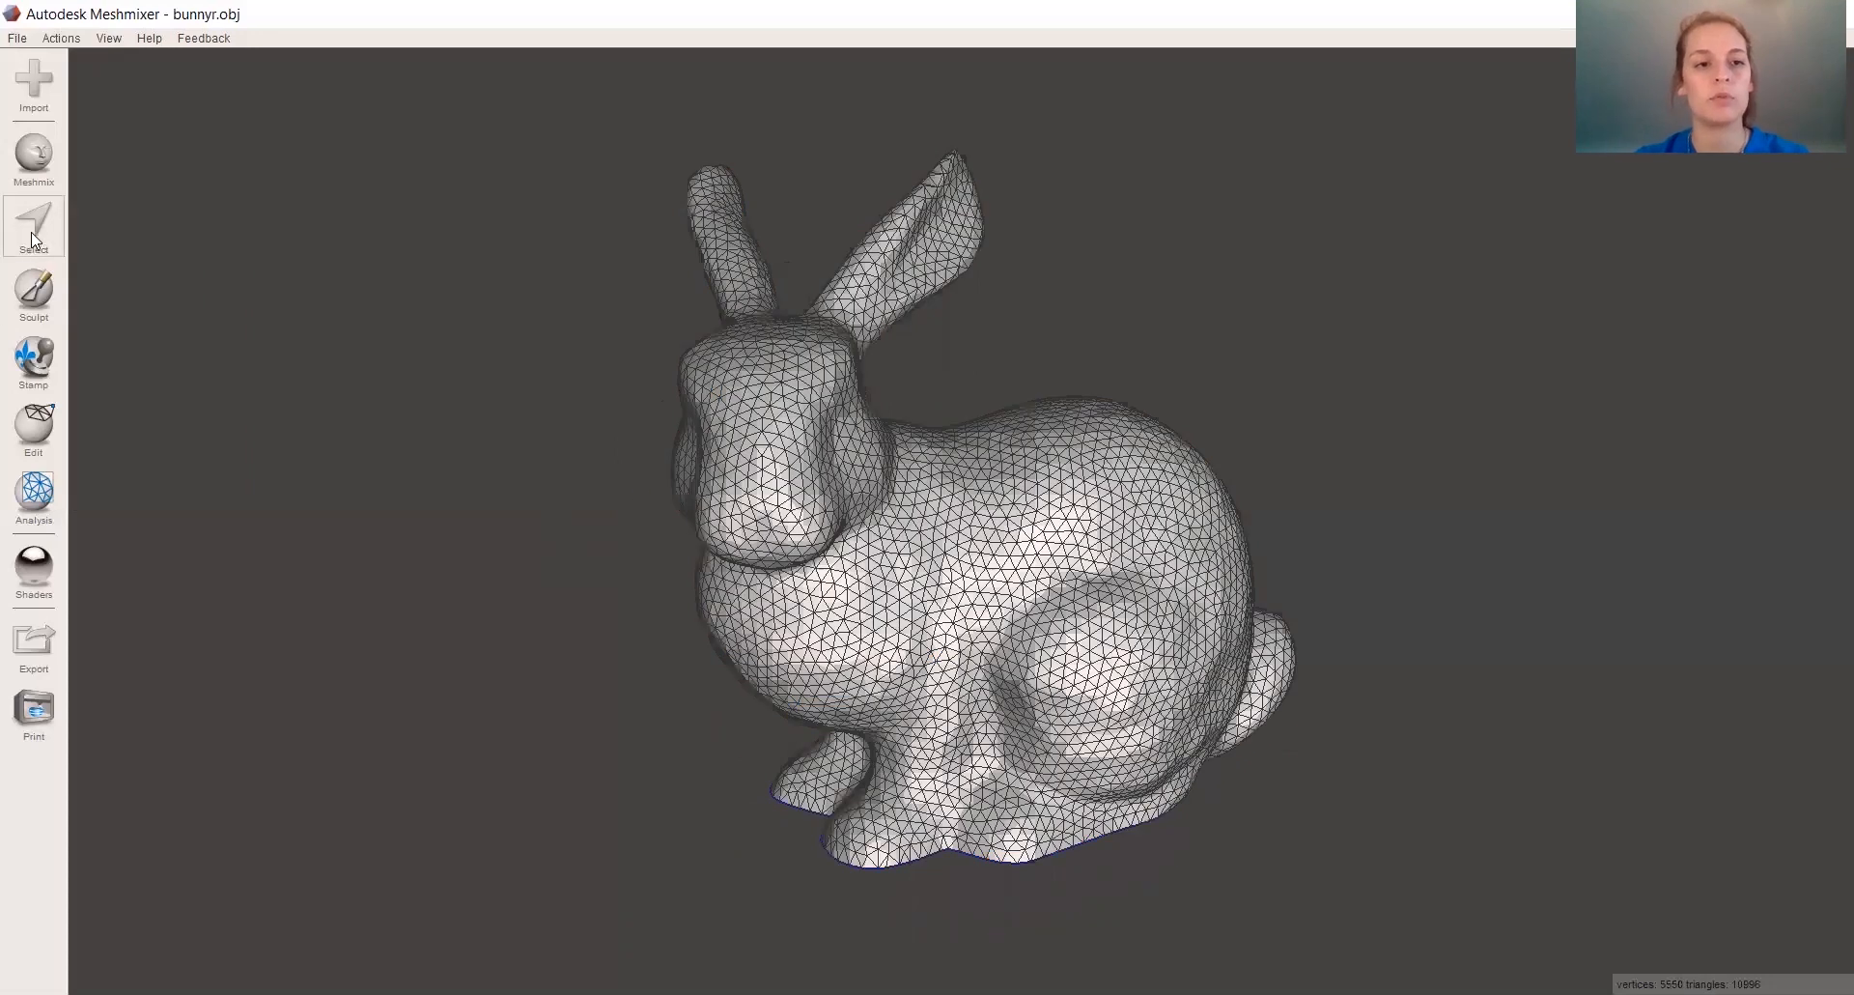
pyautogui.click(795, 488)
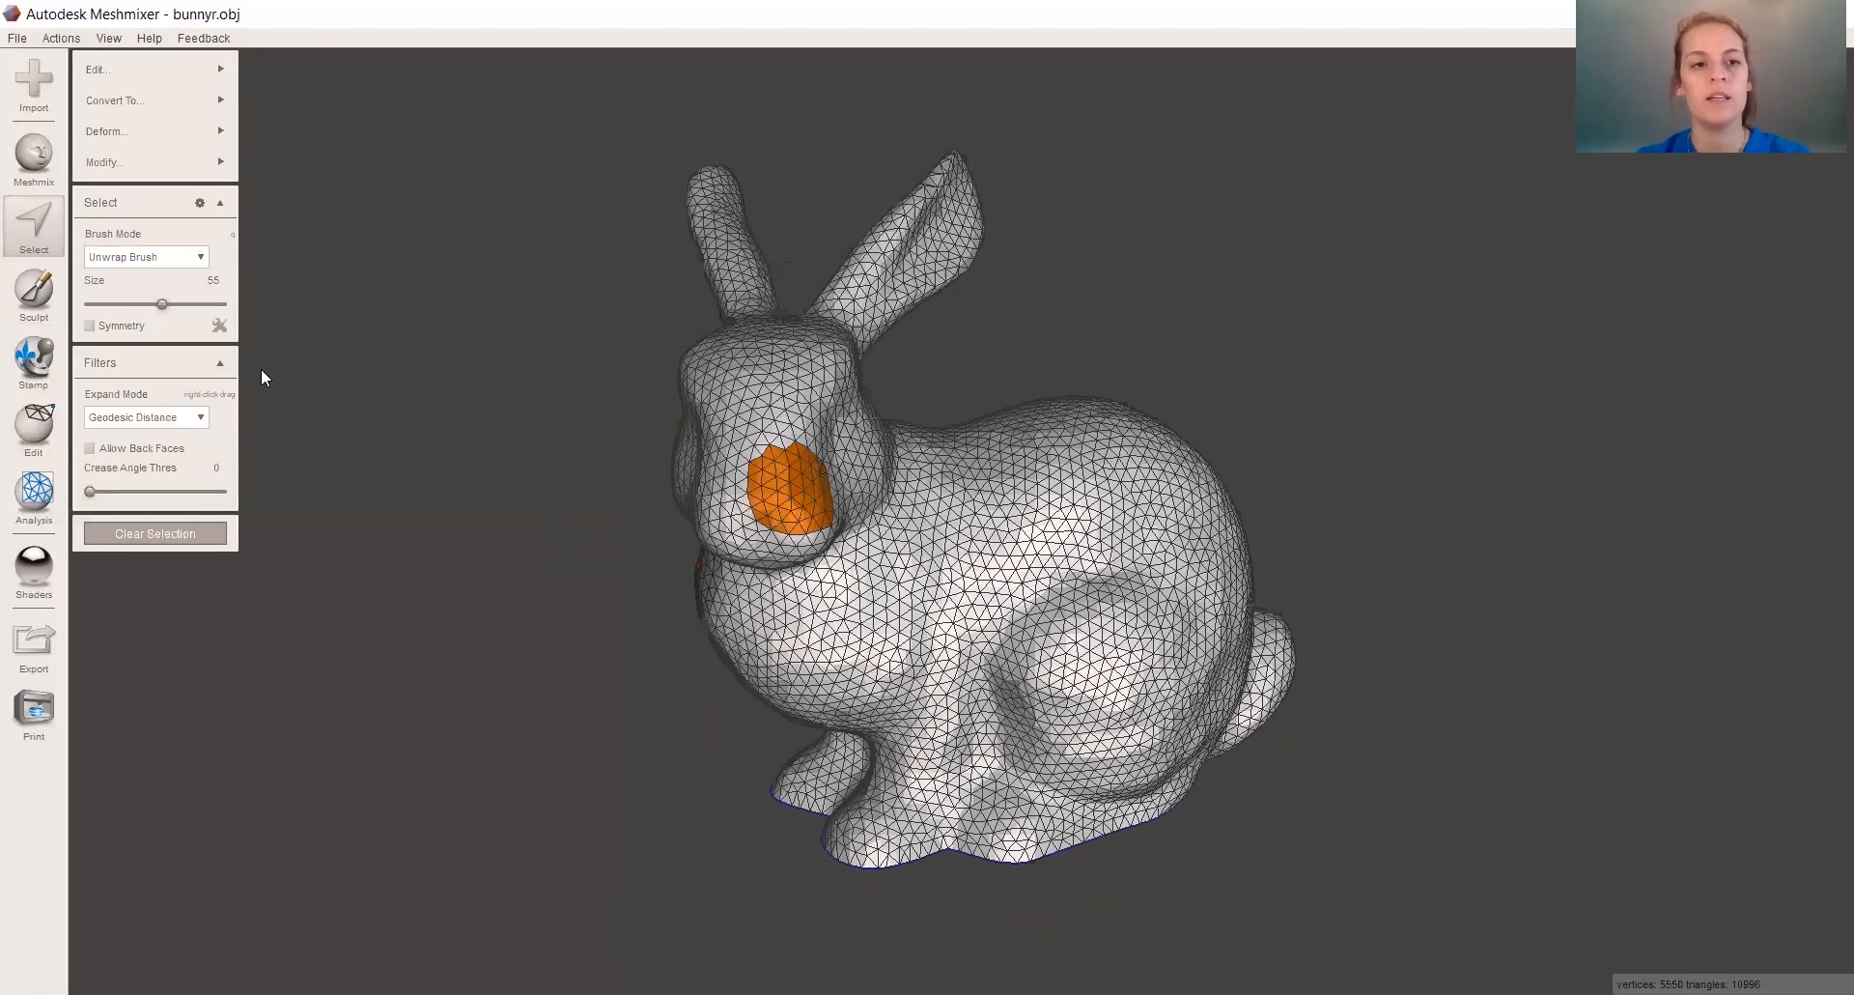
pyautogui.click(156, 166)
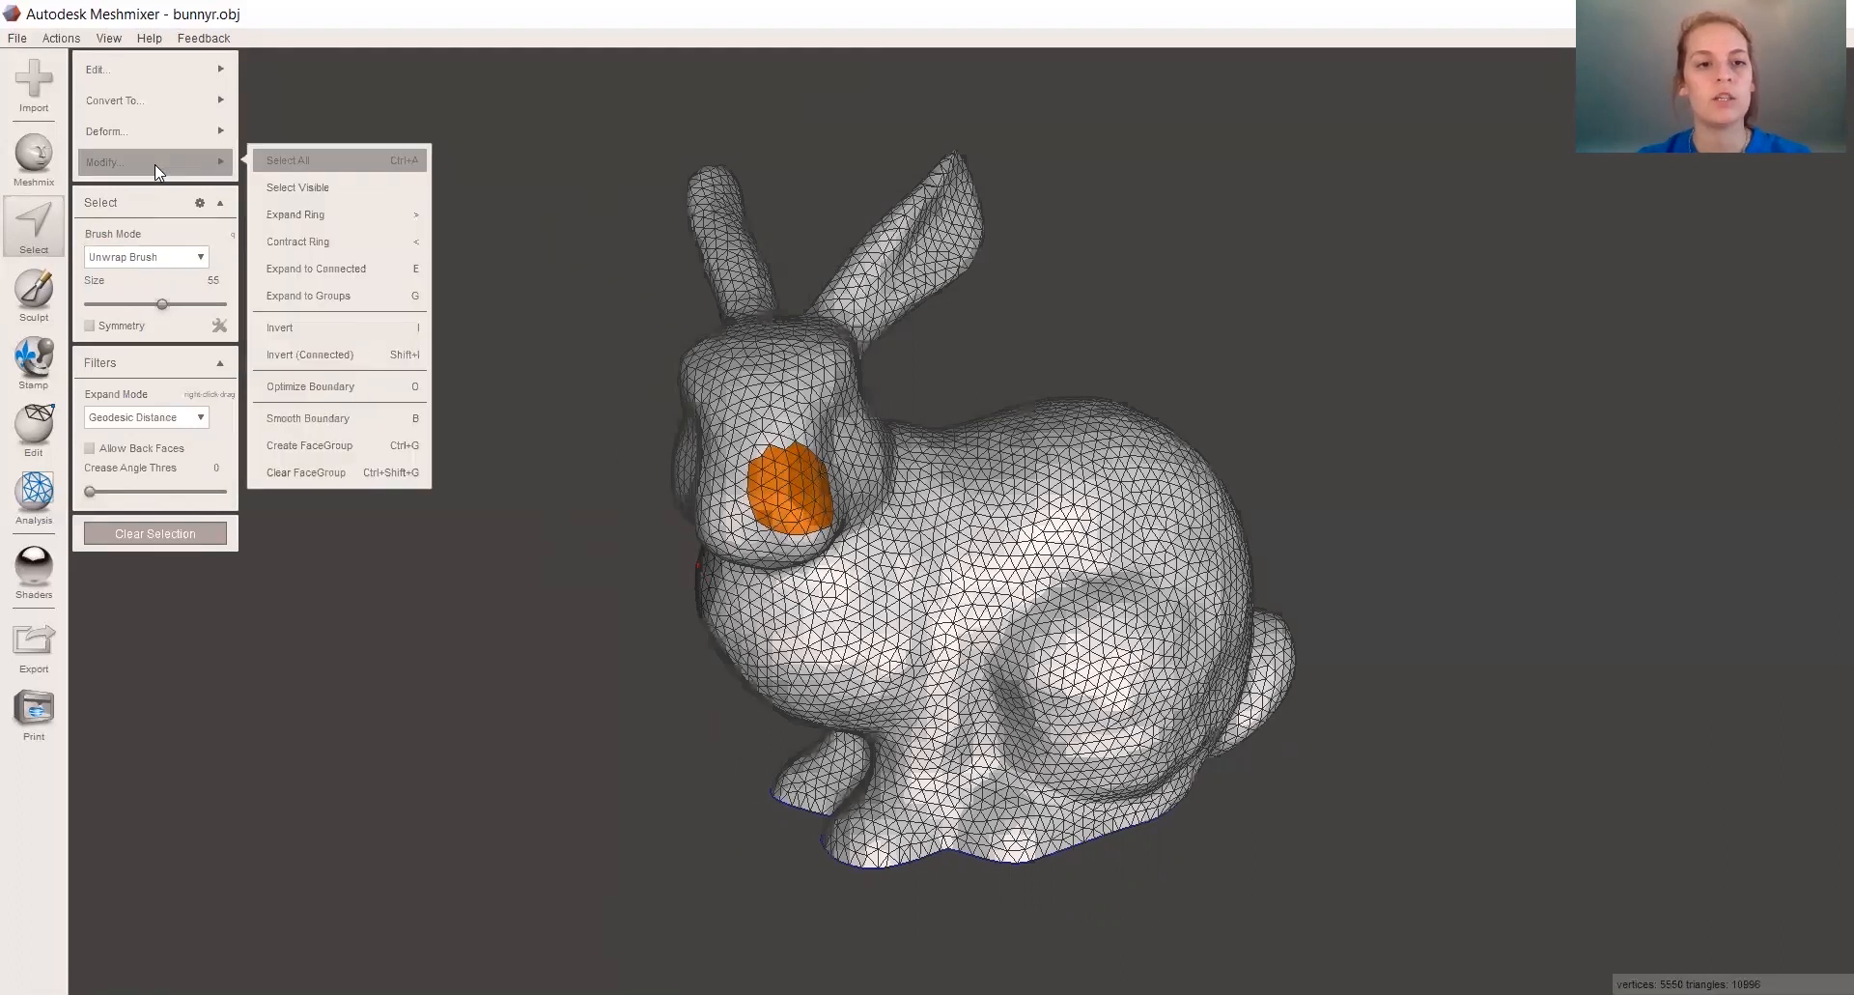
pyautogui.click(336, 162)
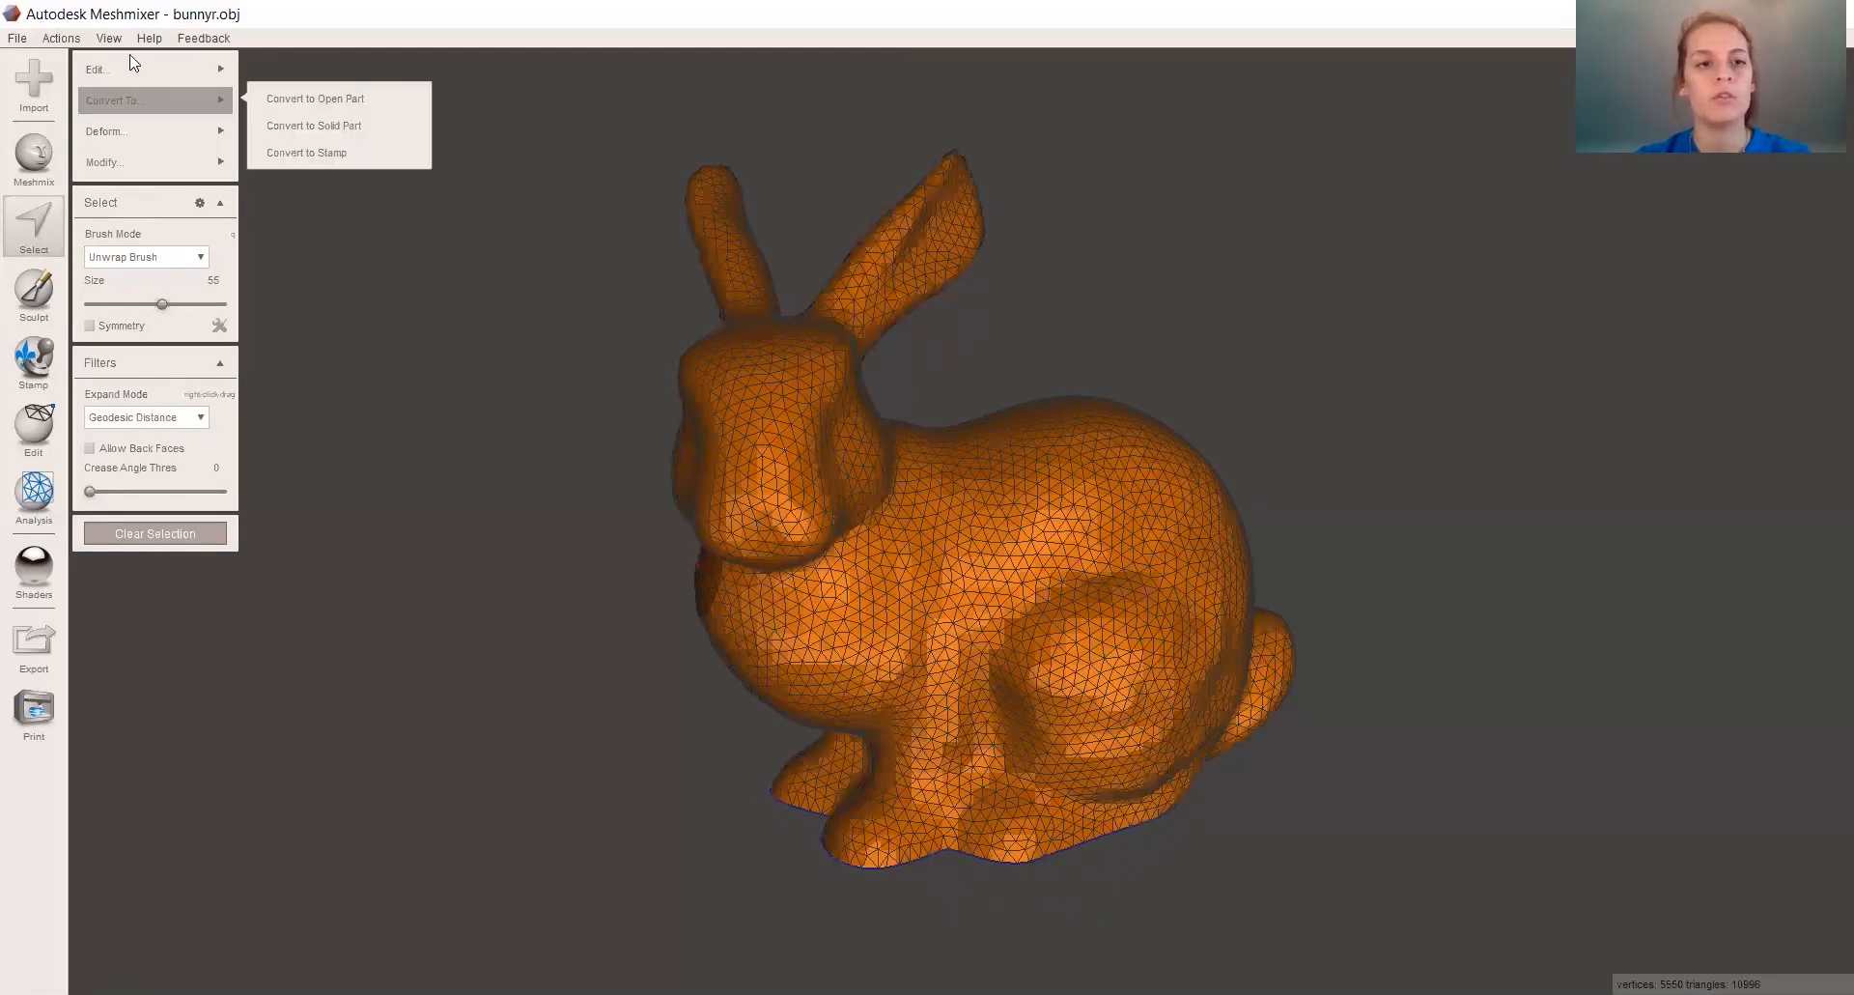
# Start Reduce on the fully selected bunny with Percentage as the reduce target and set the percentage to 96%.
pyautogui.moveTo(106, 102)
pyautogui.moveTo(120, 73)
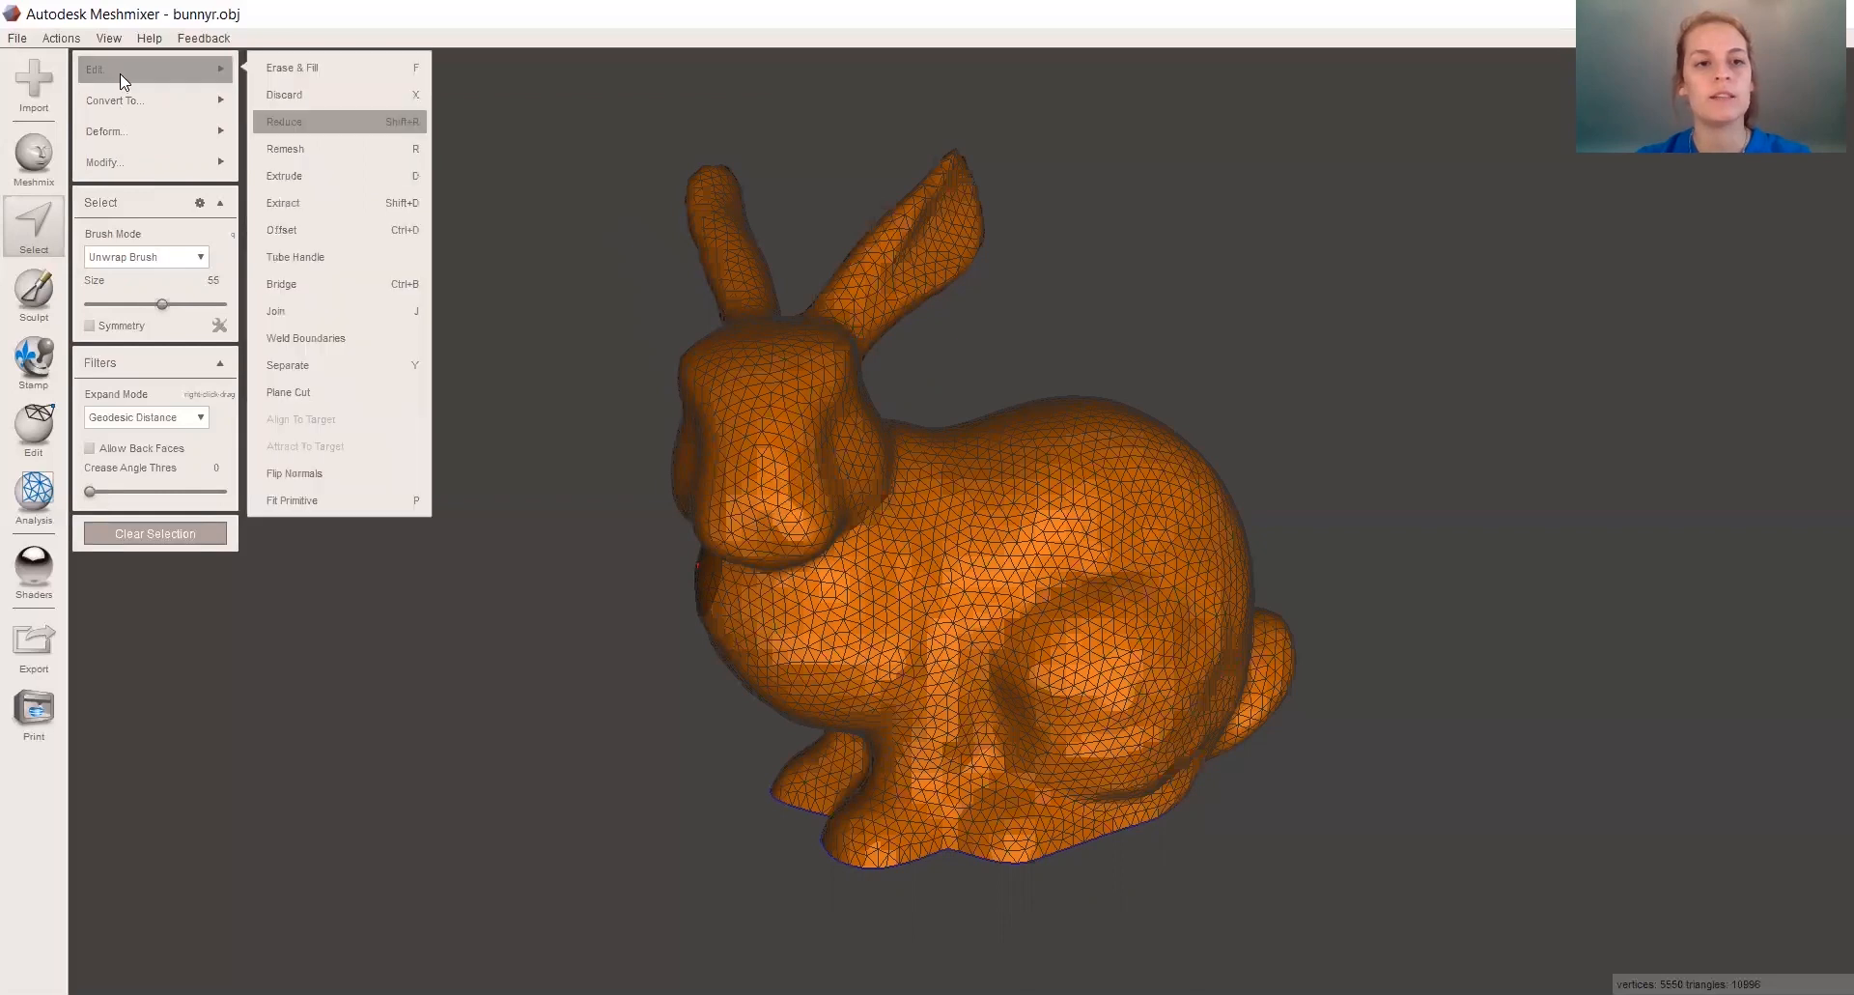
pyautogui.click(280, 120)
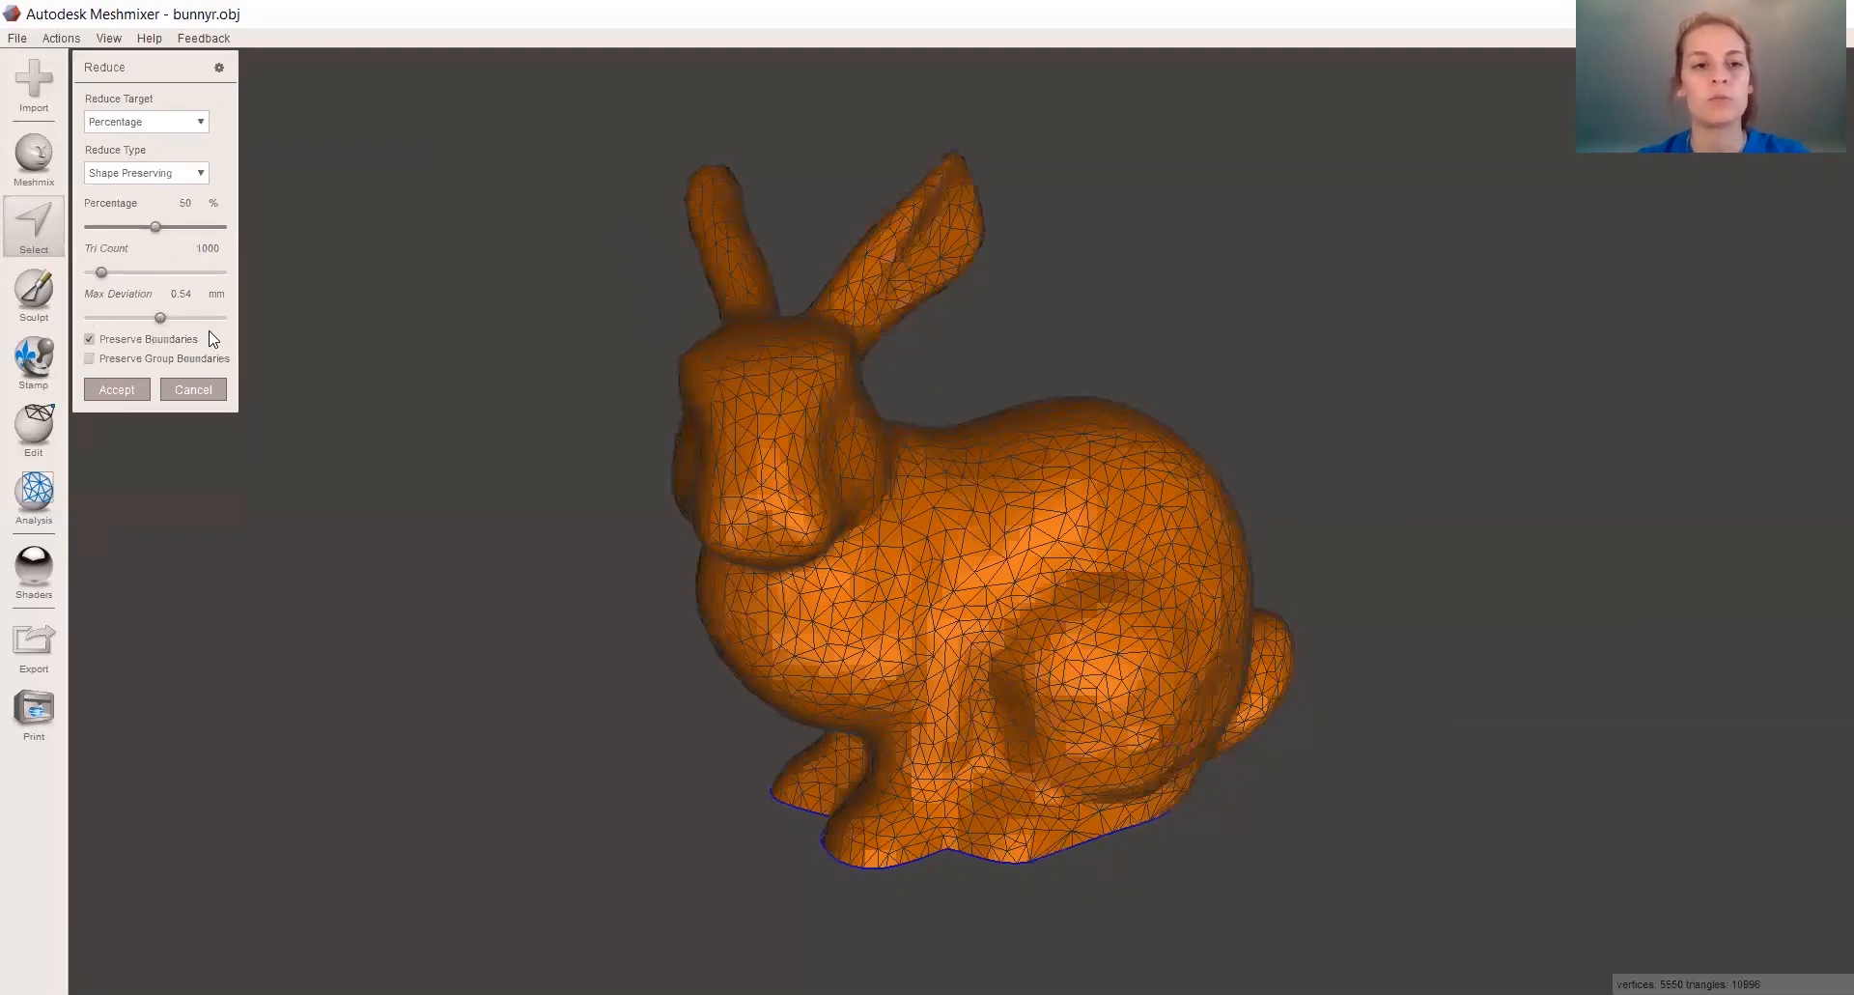
pyautogui.click(171, 124)
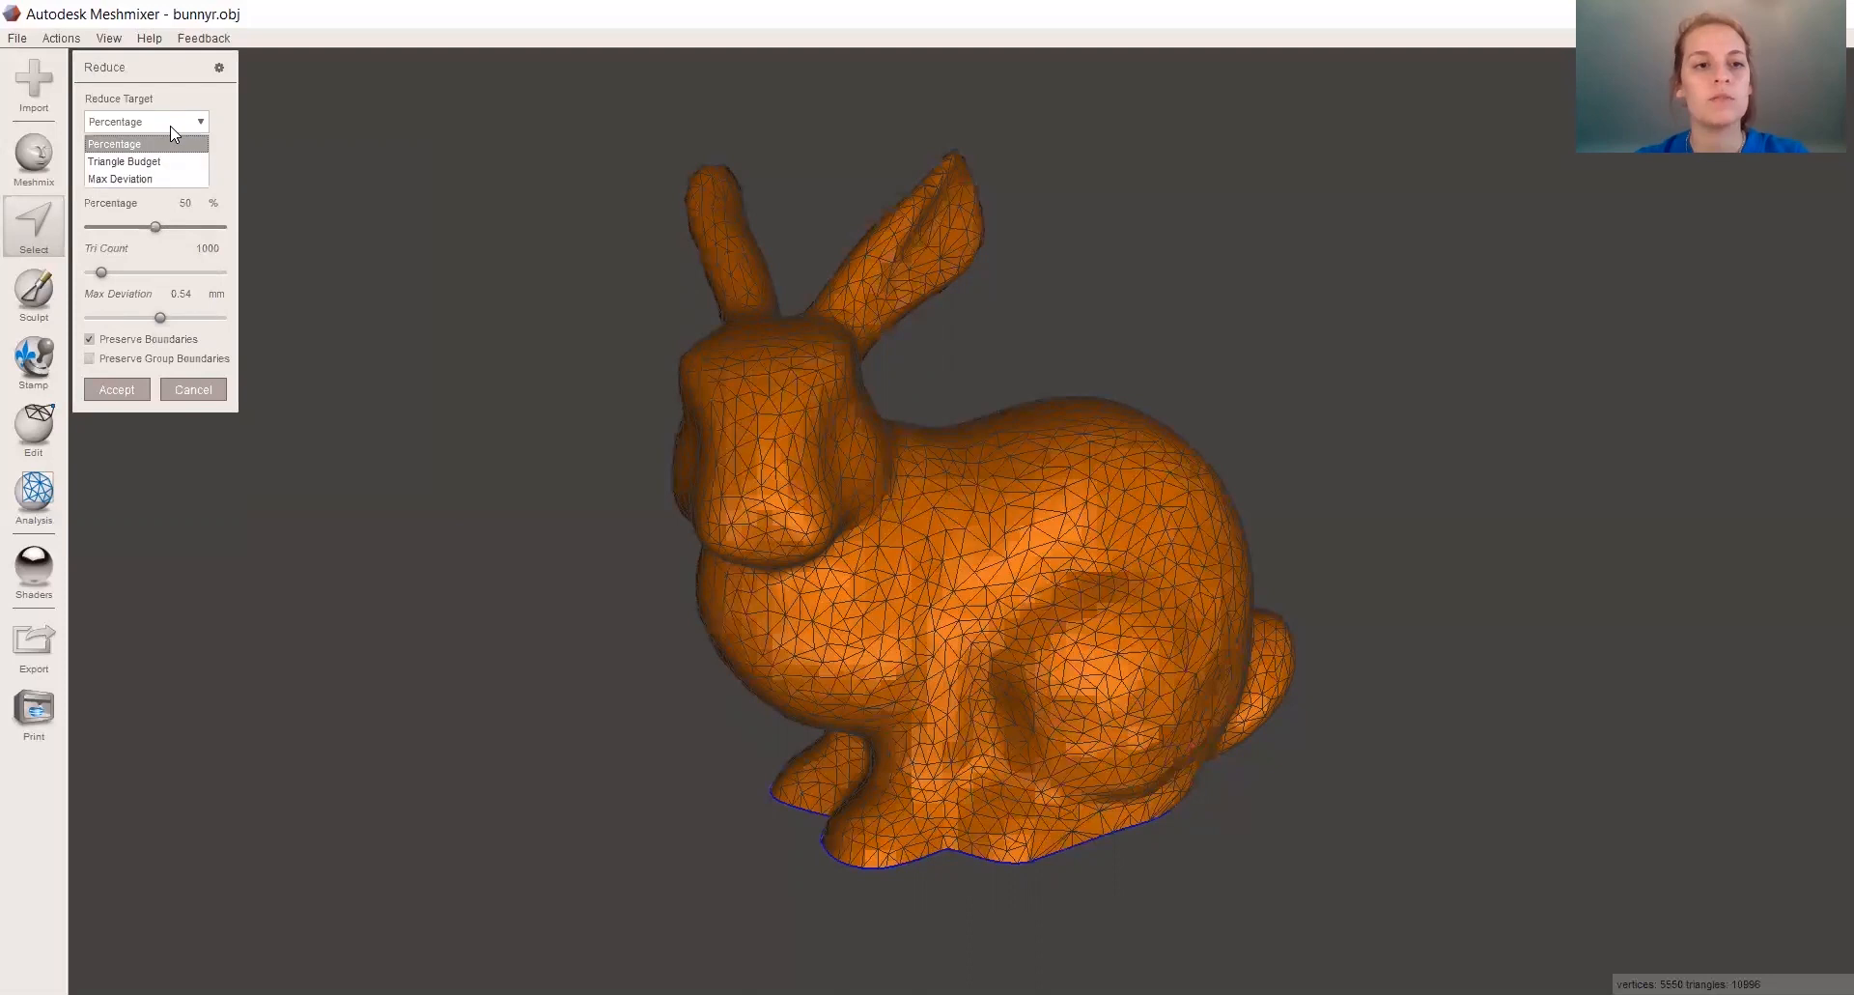
pyautogui.click(171, 124)
pyautogui.moveTo(155, 226); pyautogui.dragTo(204, 228)
pyautogui.click(182, 203)
pyautogui.write('9')
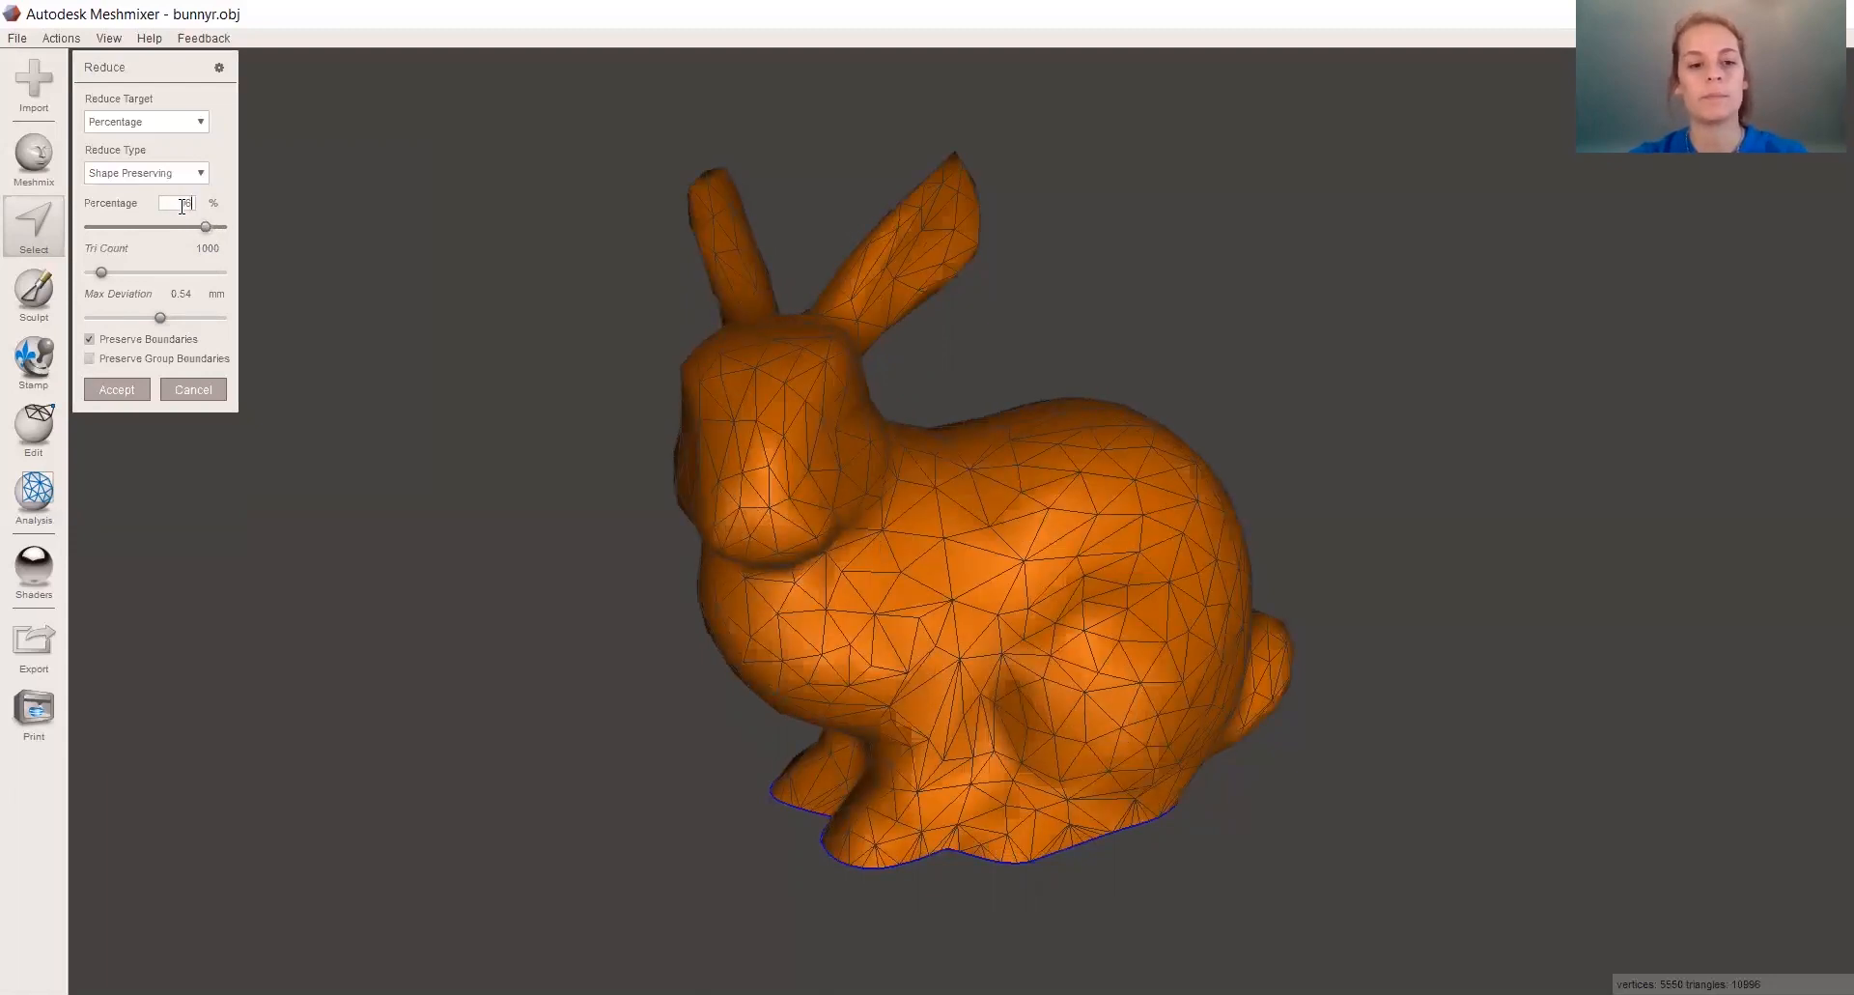
pyautogui.write('6')
pyautogui.press('Return')
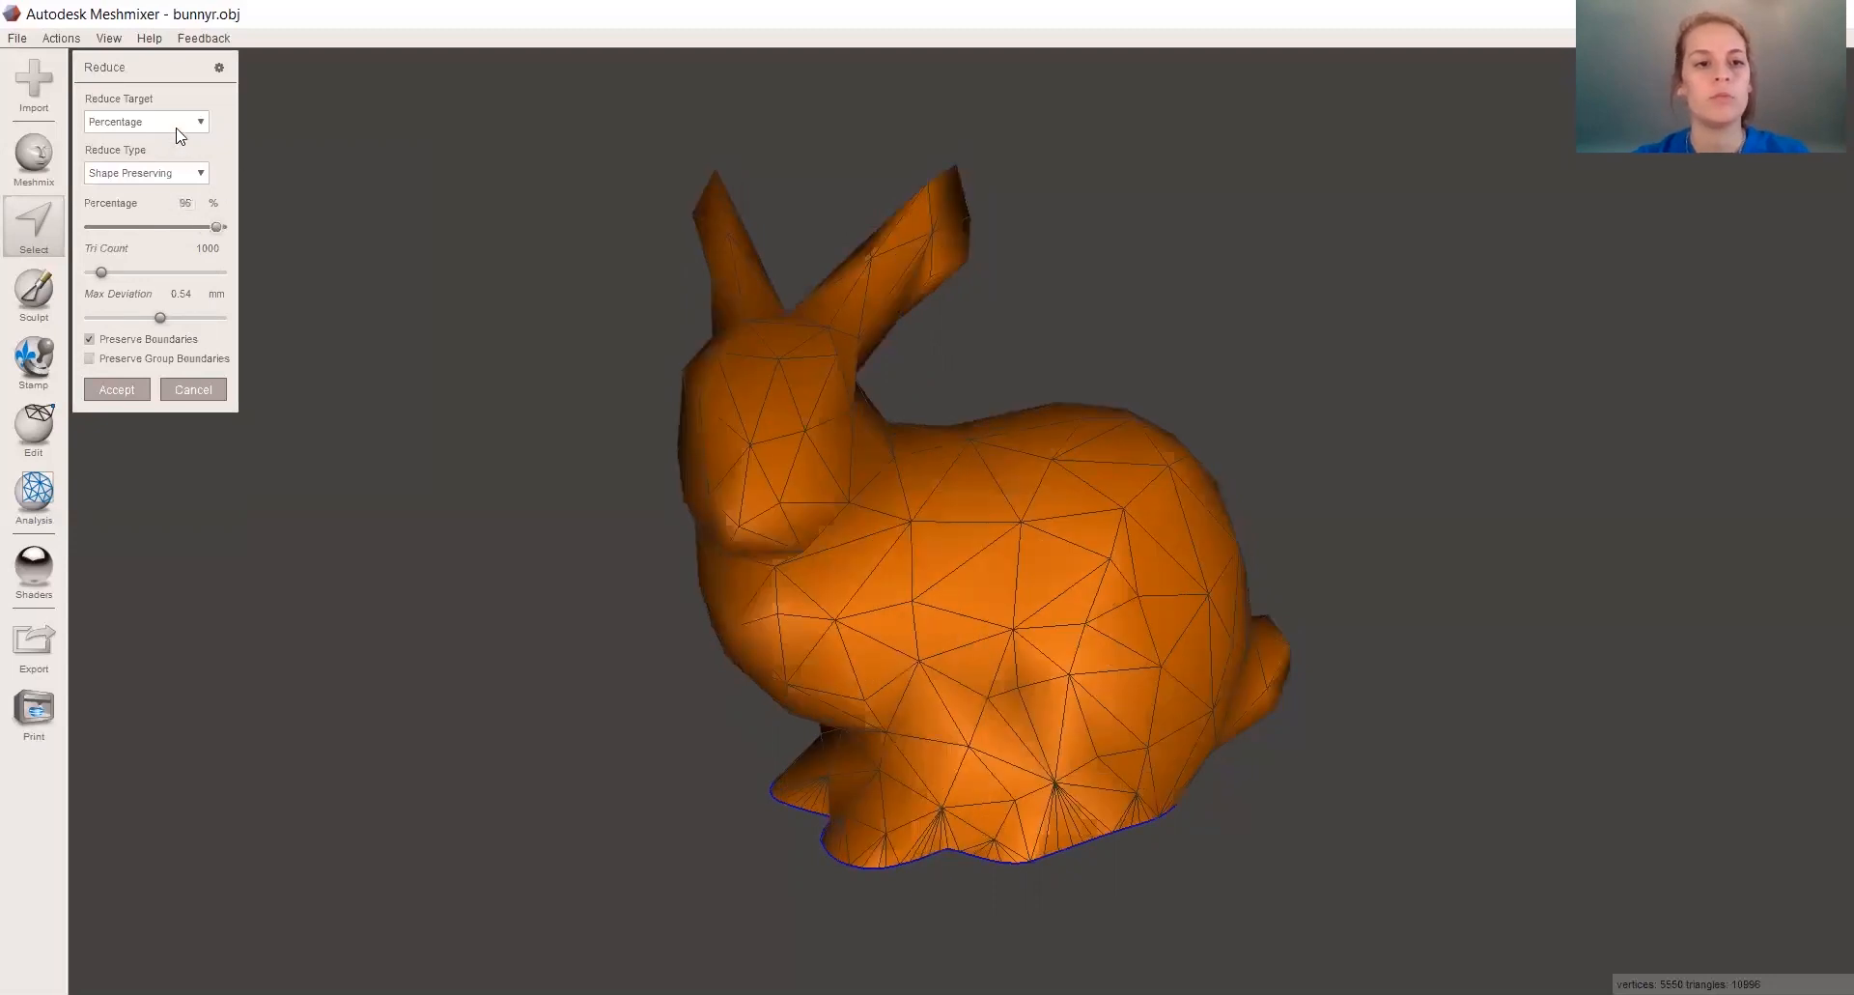
# Change the reduce target to Triangle Budget and set the triangle count to 400.
pyautogui.click(177, 123)
pyautogui.click(183, 162)
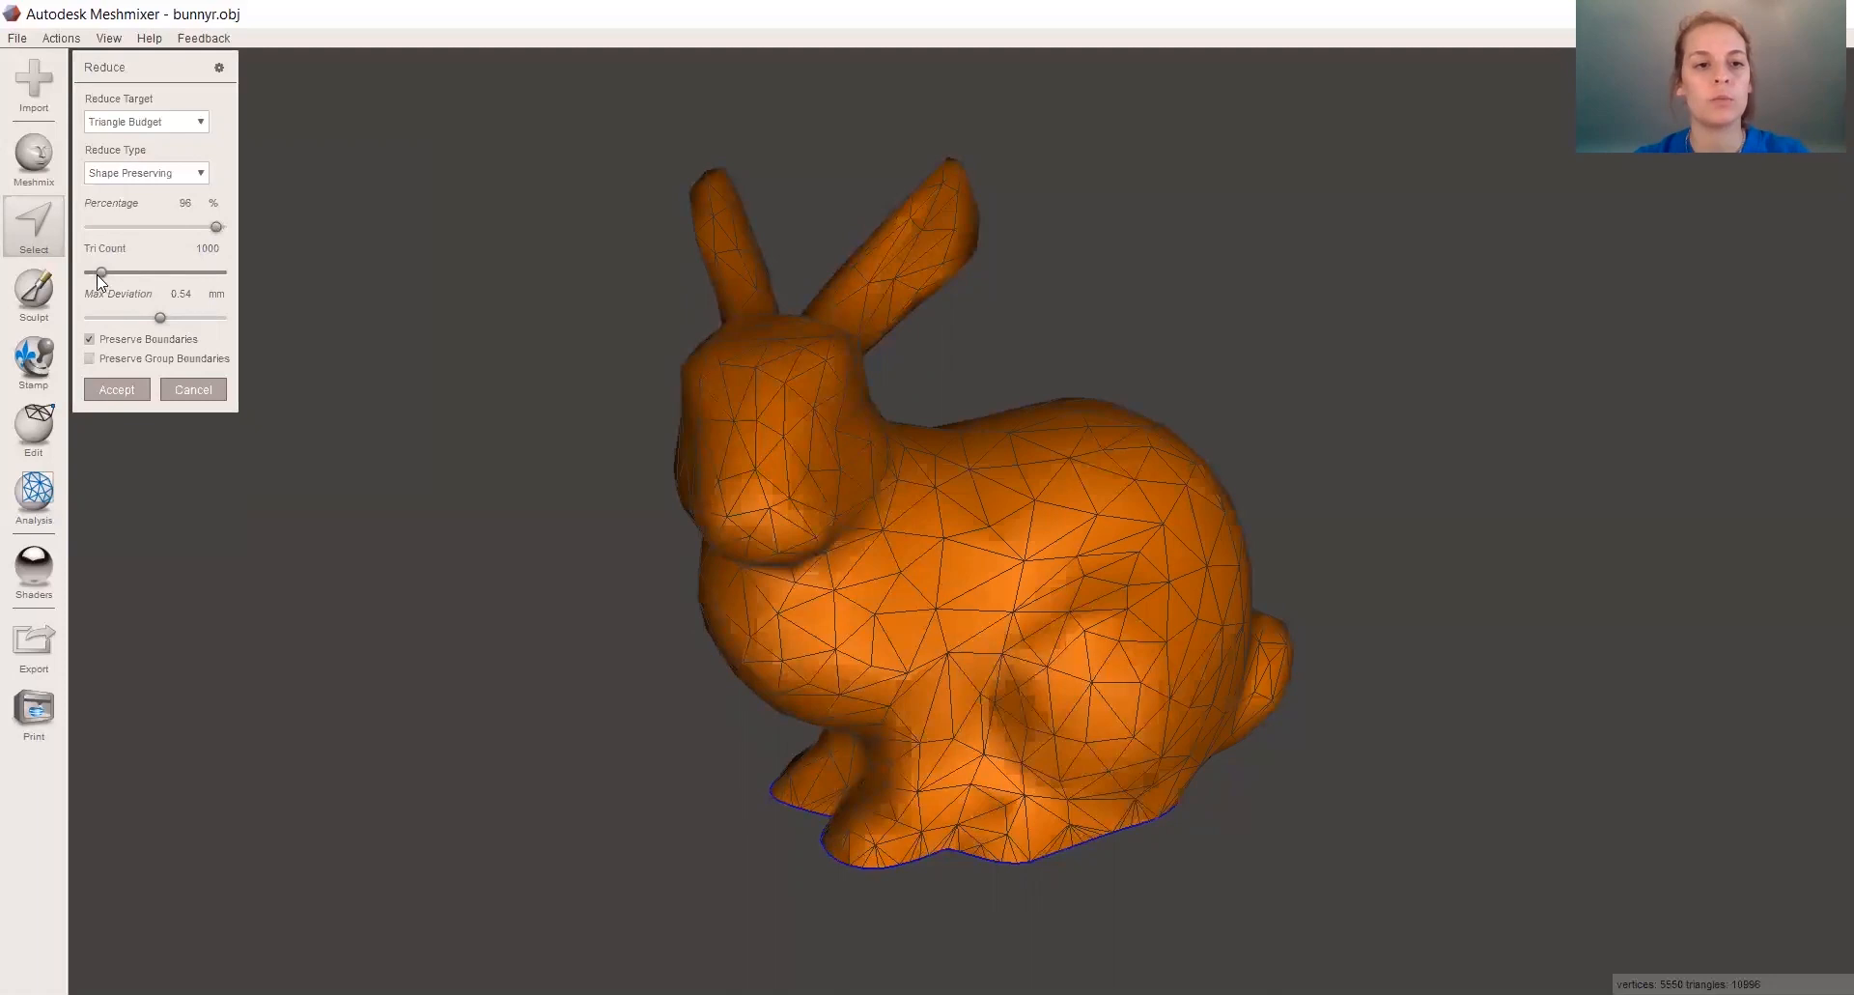
pyautogui.moveTo(99, 273); pyautogui.dragTo(116, 274)
pyautogui.doubleClick(200, 248)
pyautogui.write('40')
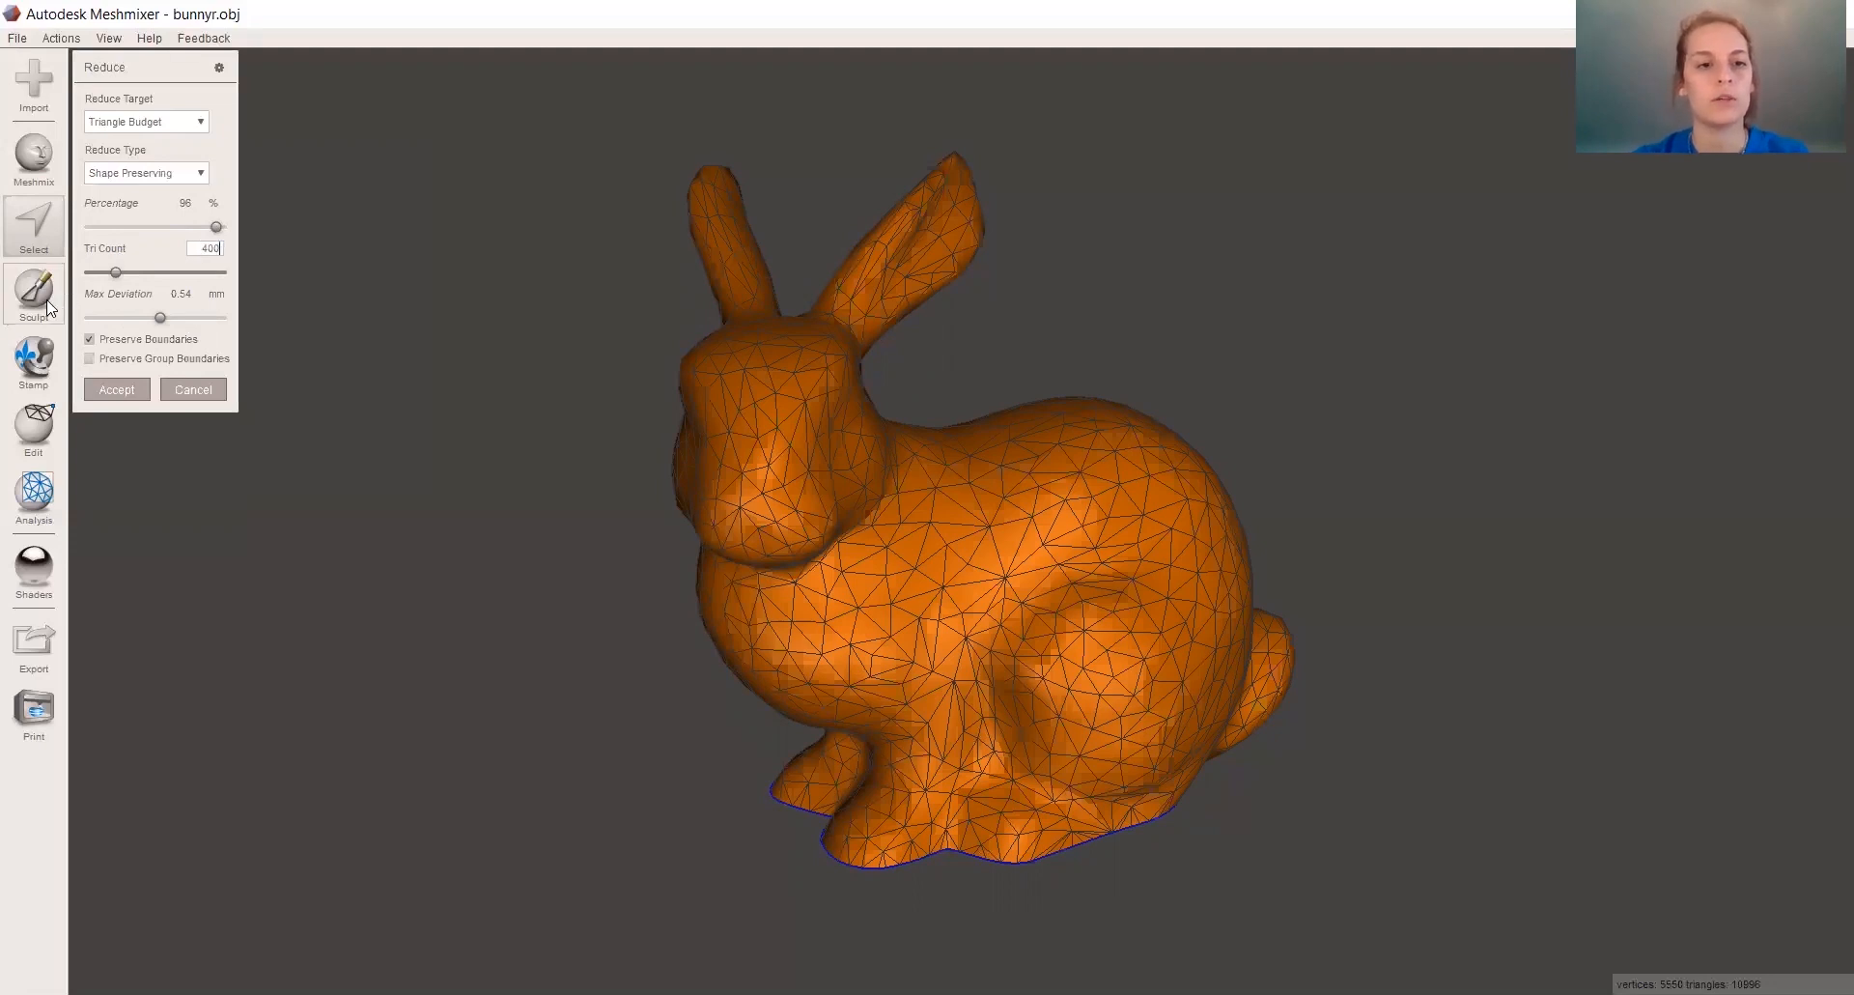
pyautogui.press('Return')
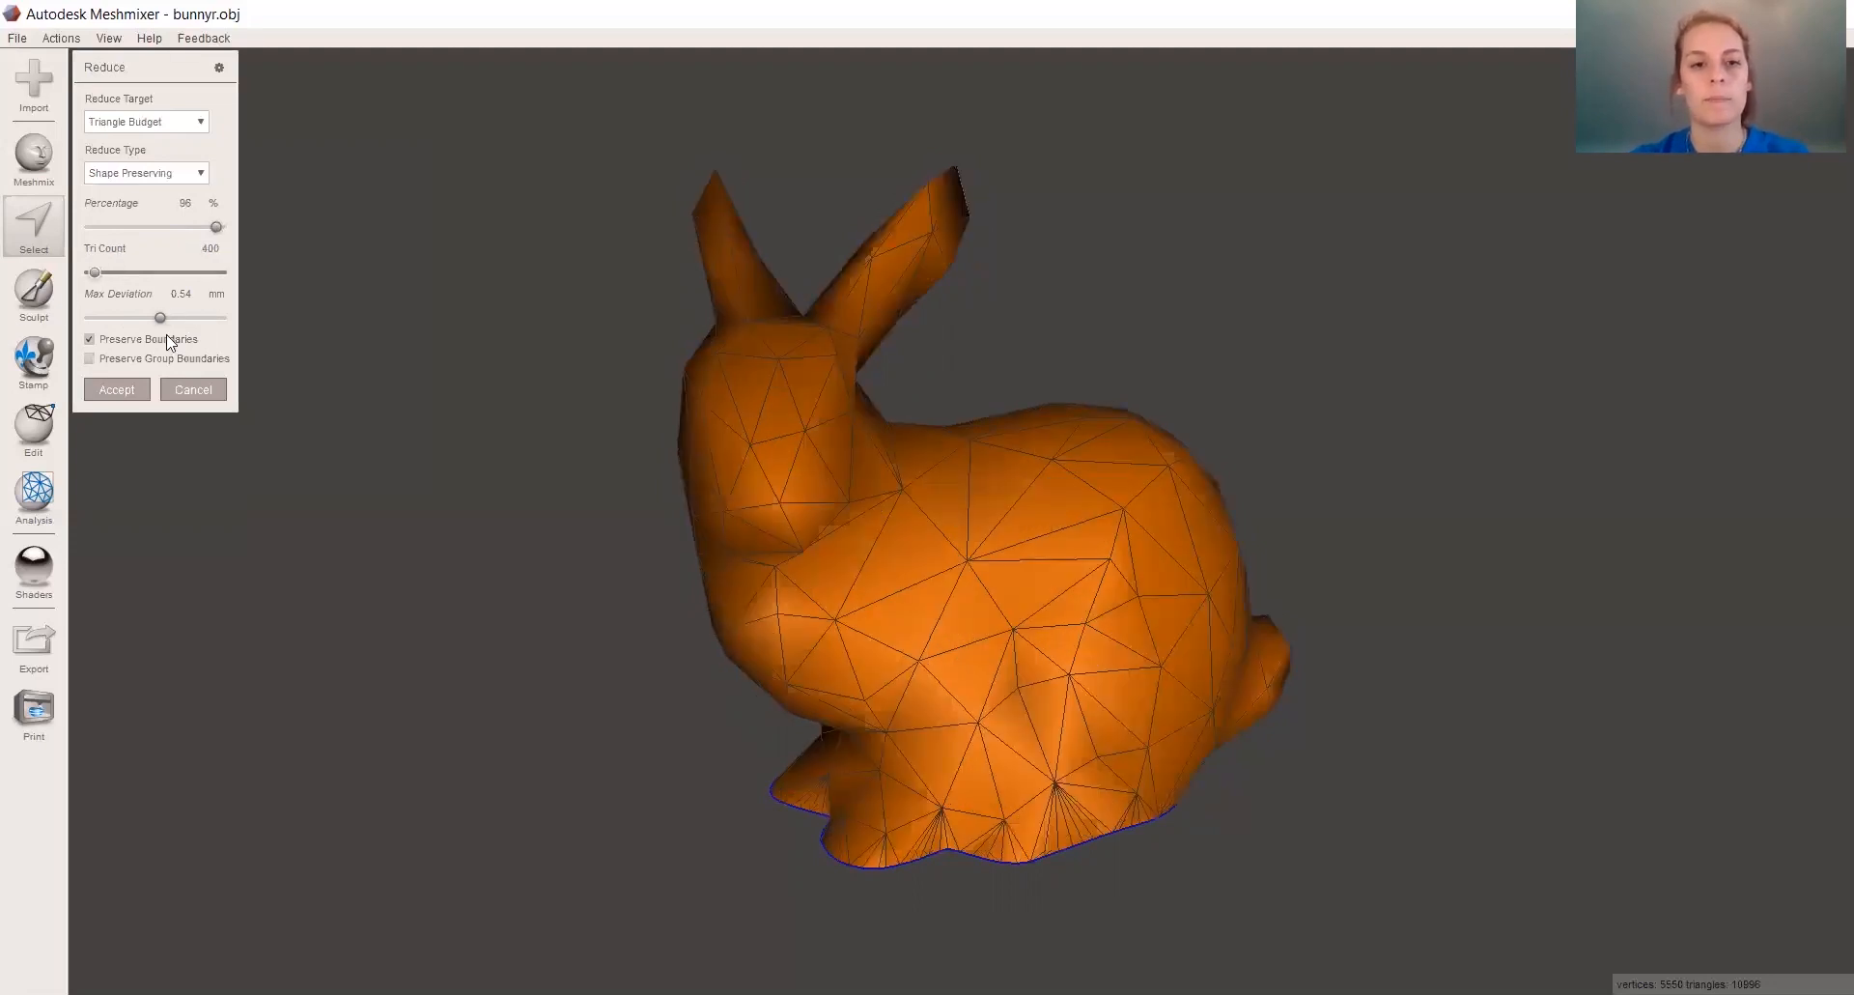
# Change the reduce target to Max Deviation and set the maximum deviation to 1 mm.
pyautogui.click(161, 124)
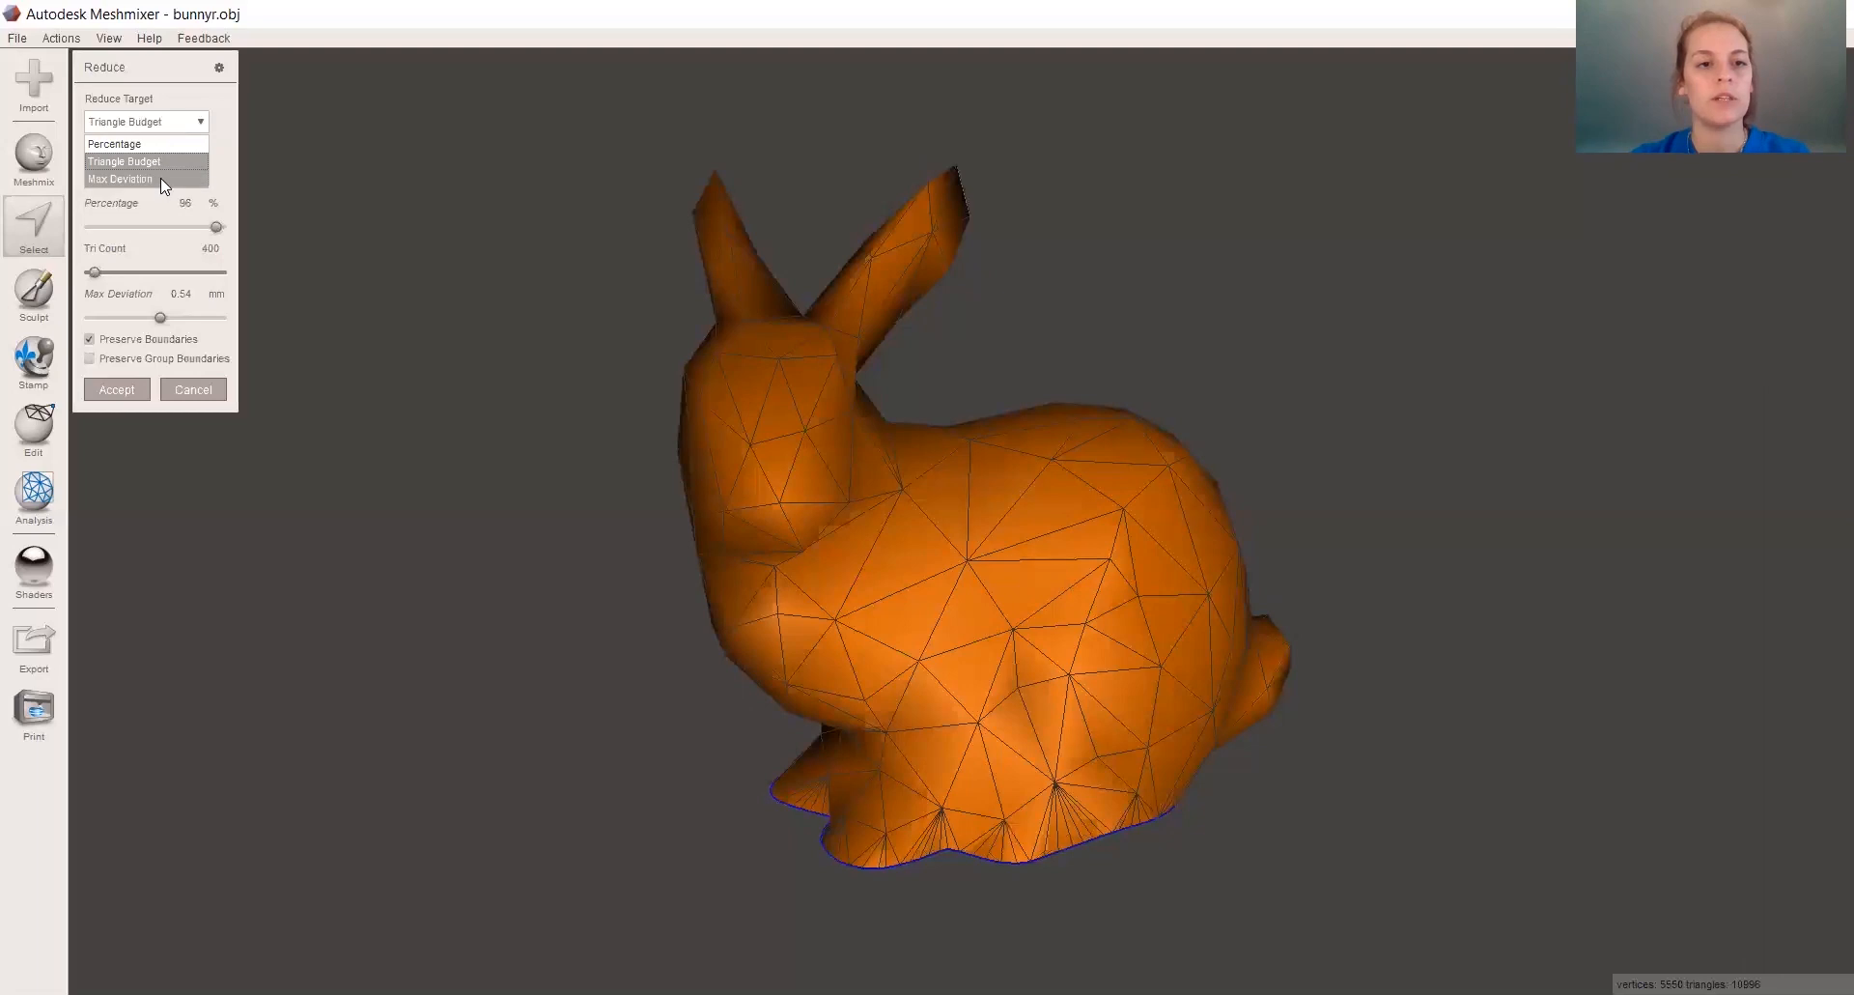
pyautogui.click(160, 178)
pyautogui.moveTo(164, 321); pyautogui.dragTo(225, 318)
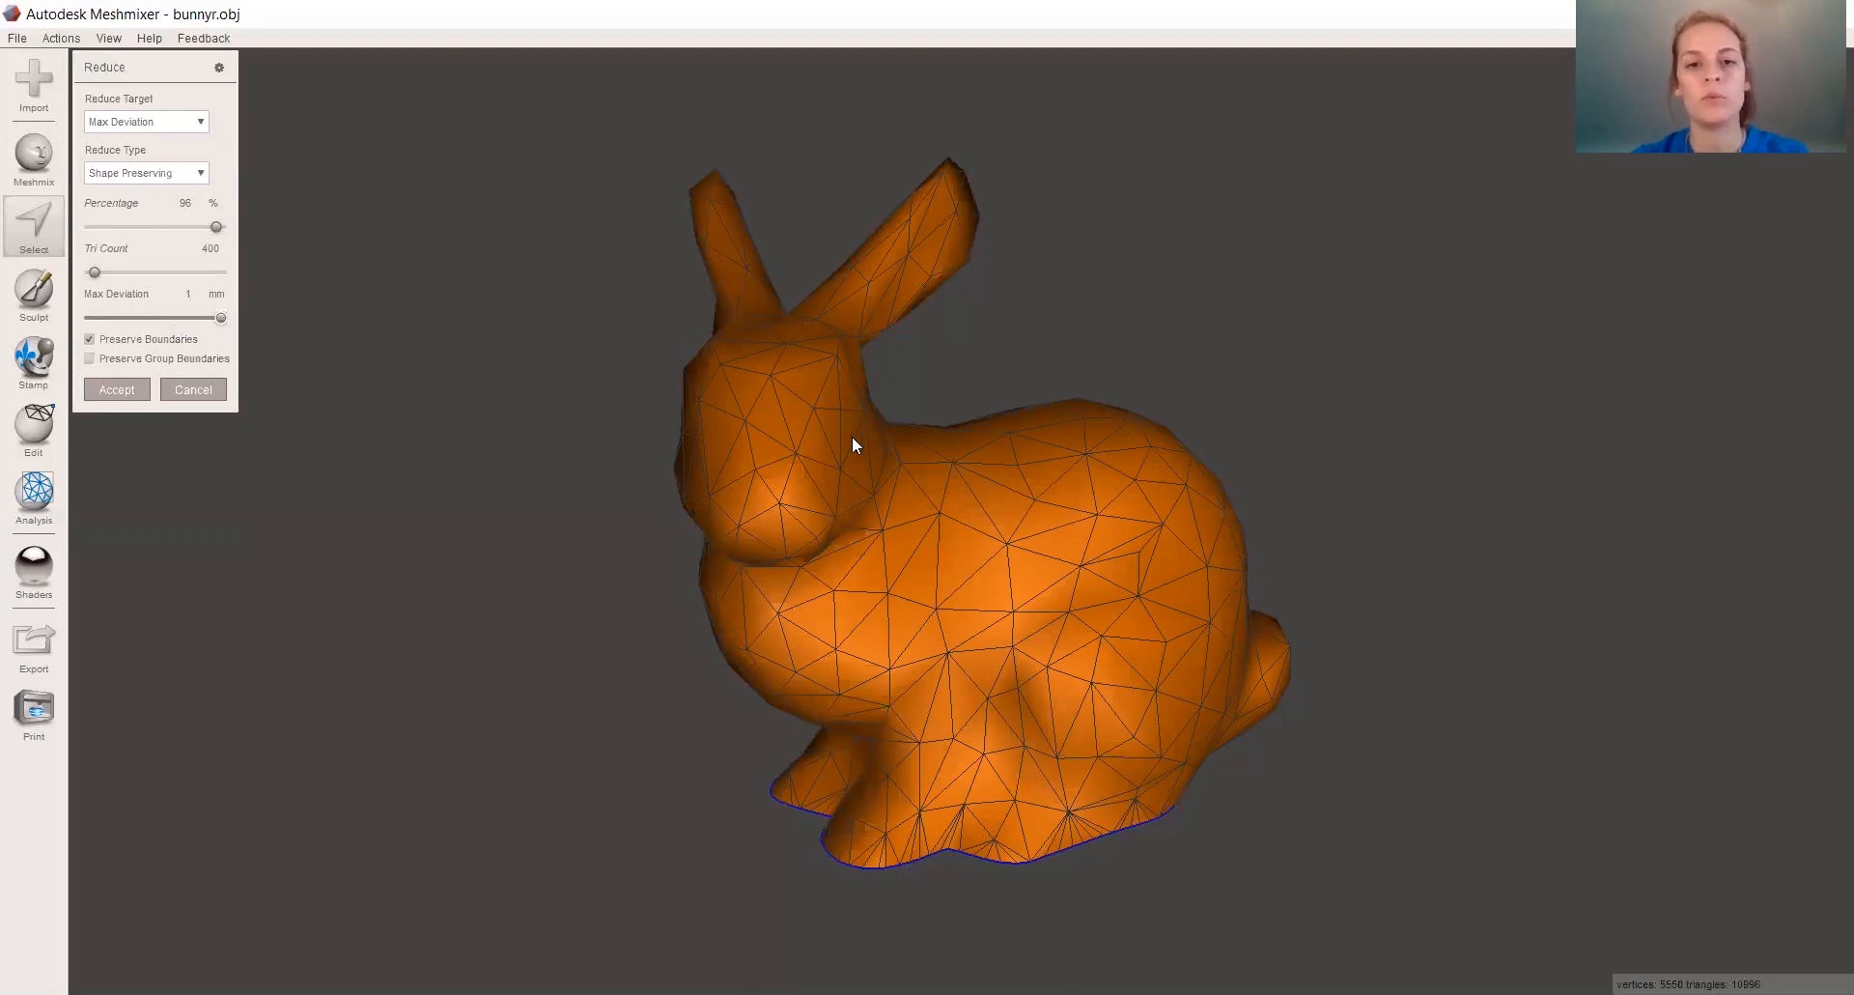
# Set the reduce type to Uniform and switch the reduce target back to Percentage.
pyautogui.click(114, 174)
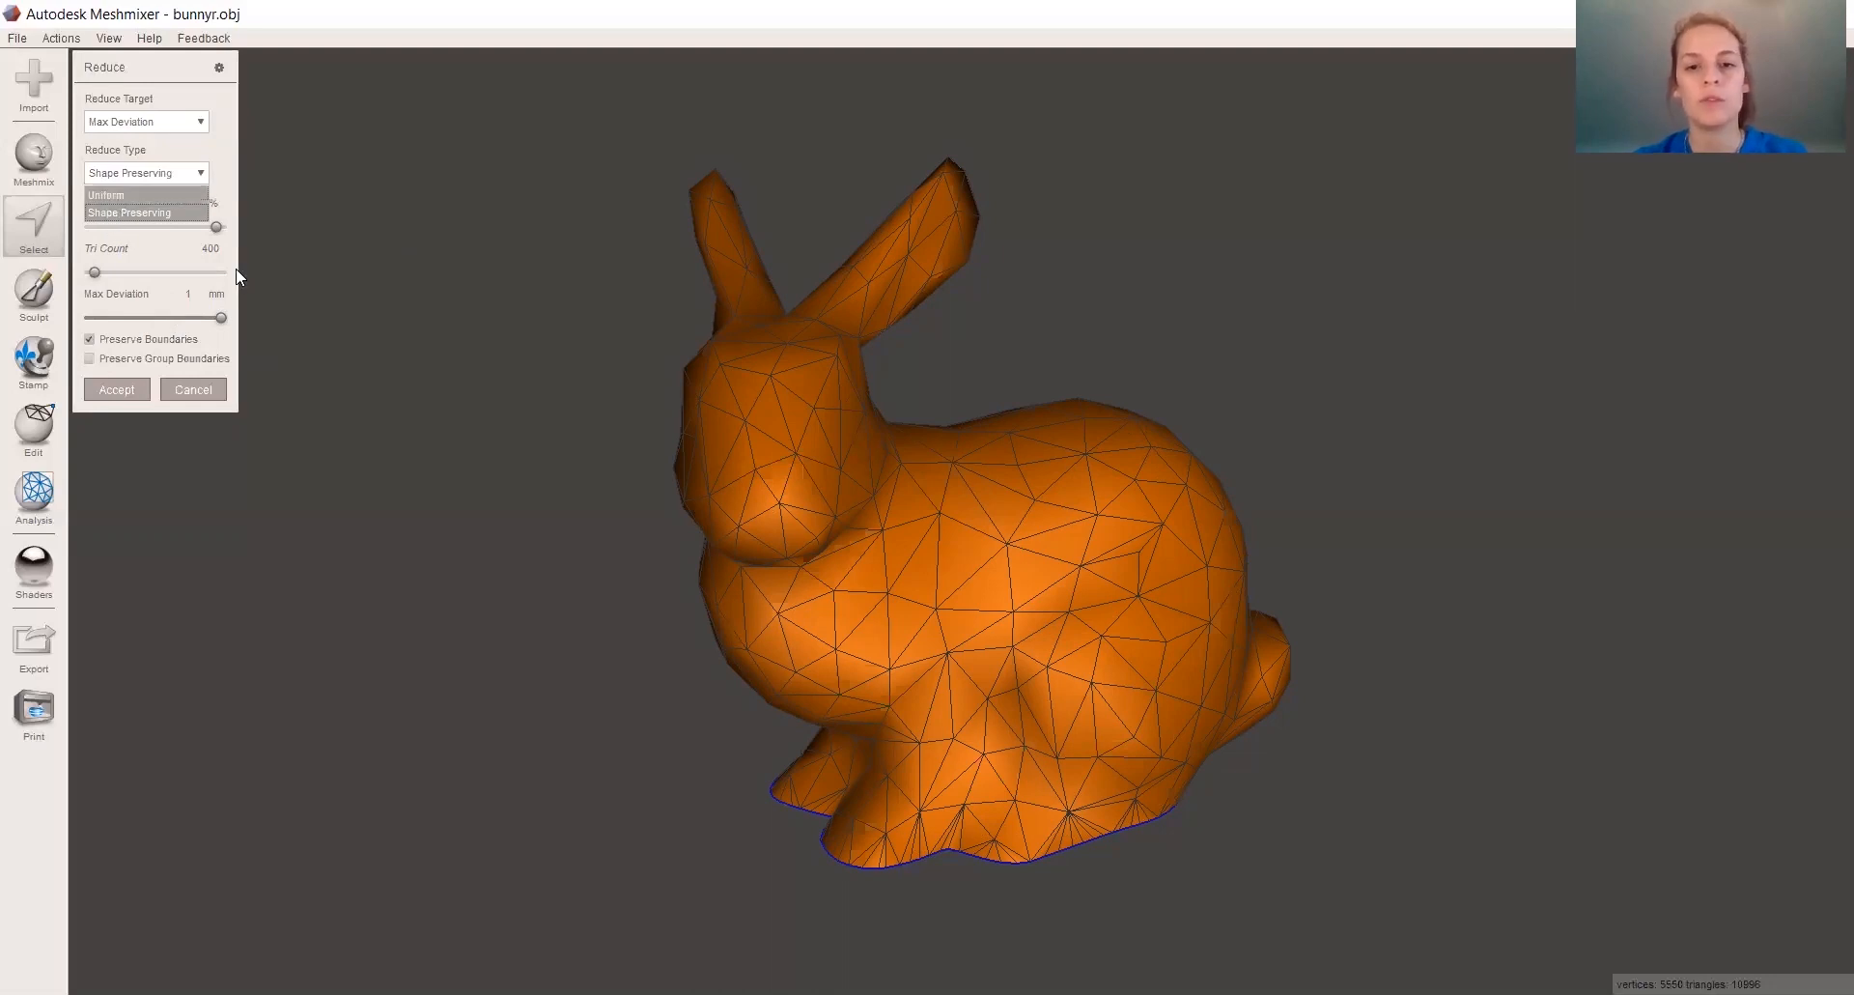
pyautogui.click(114, 195)
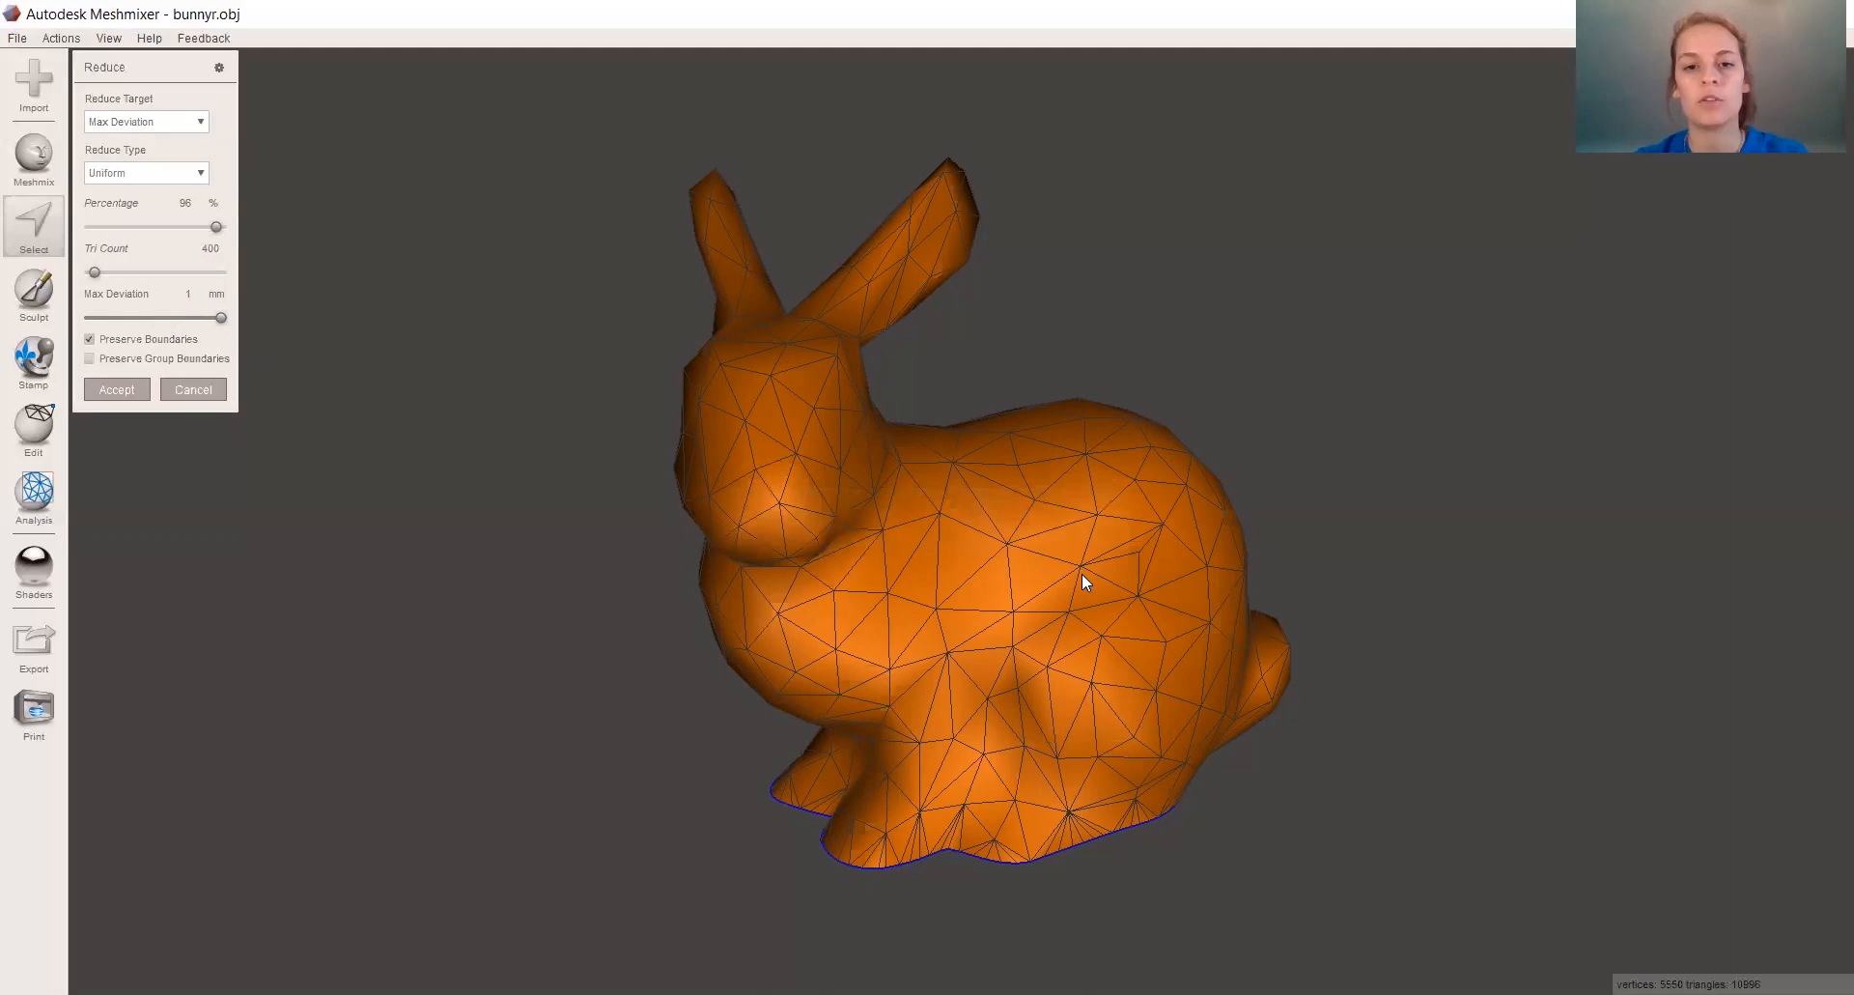
pyautogui.click(150, 123)
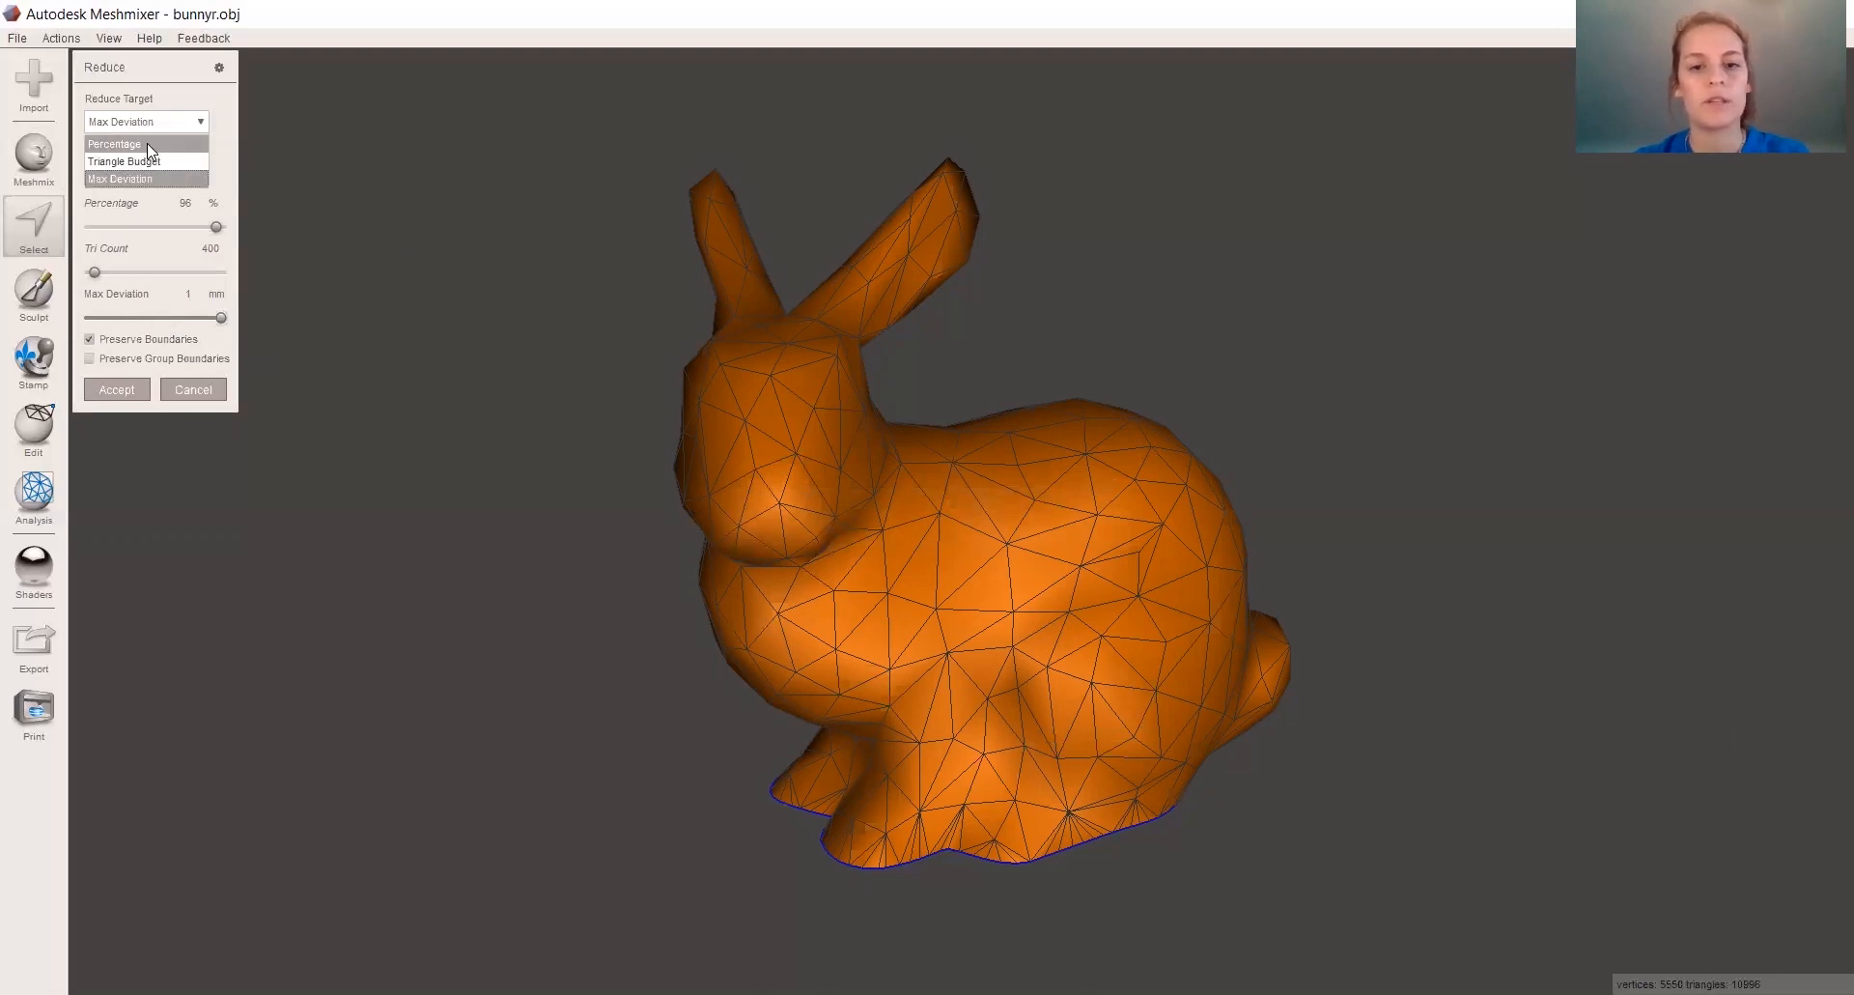
pyautogui.click(147, 143)
# Change the reduce type to Shape Preserving and accept the bunny's reduction.
pyautogui.click(138, 174)
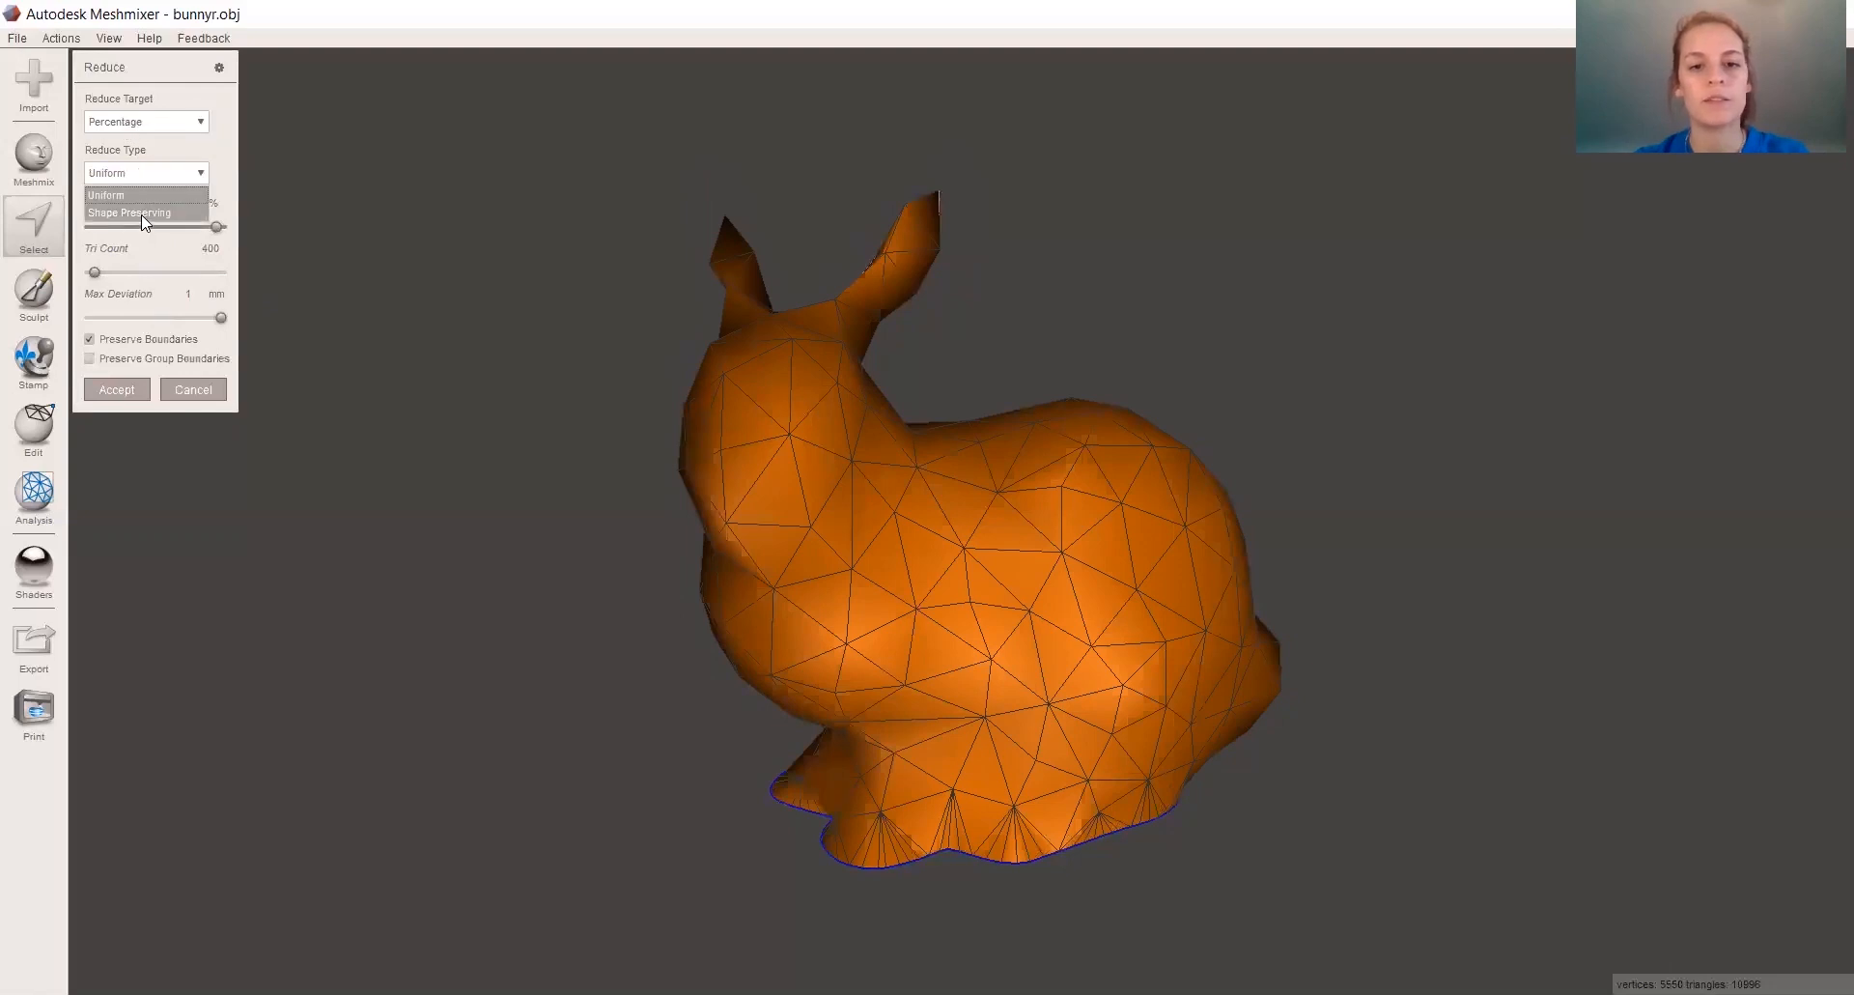
pyautogui.click(145, 213)
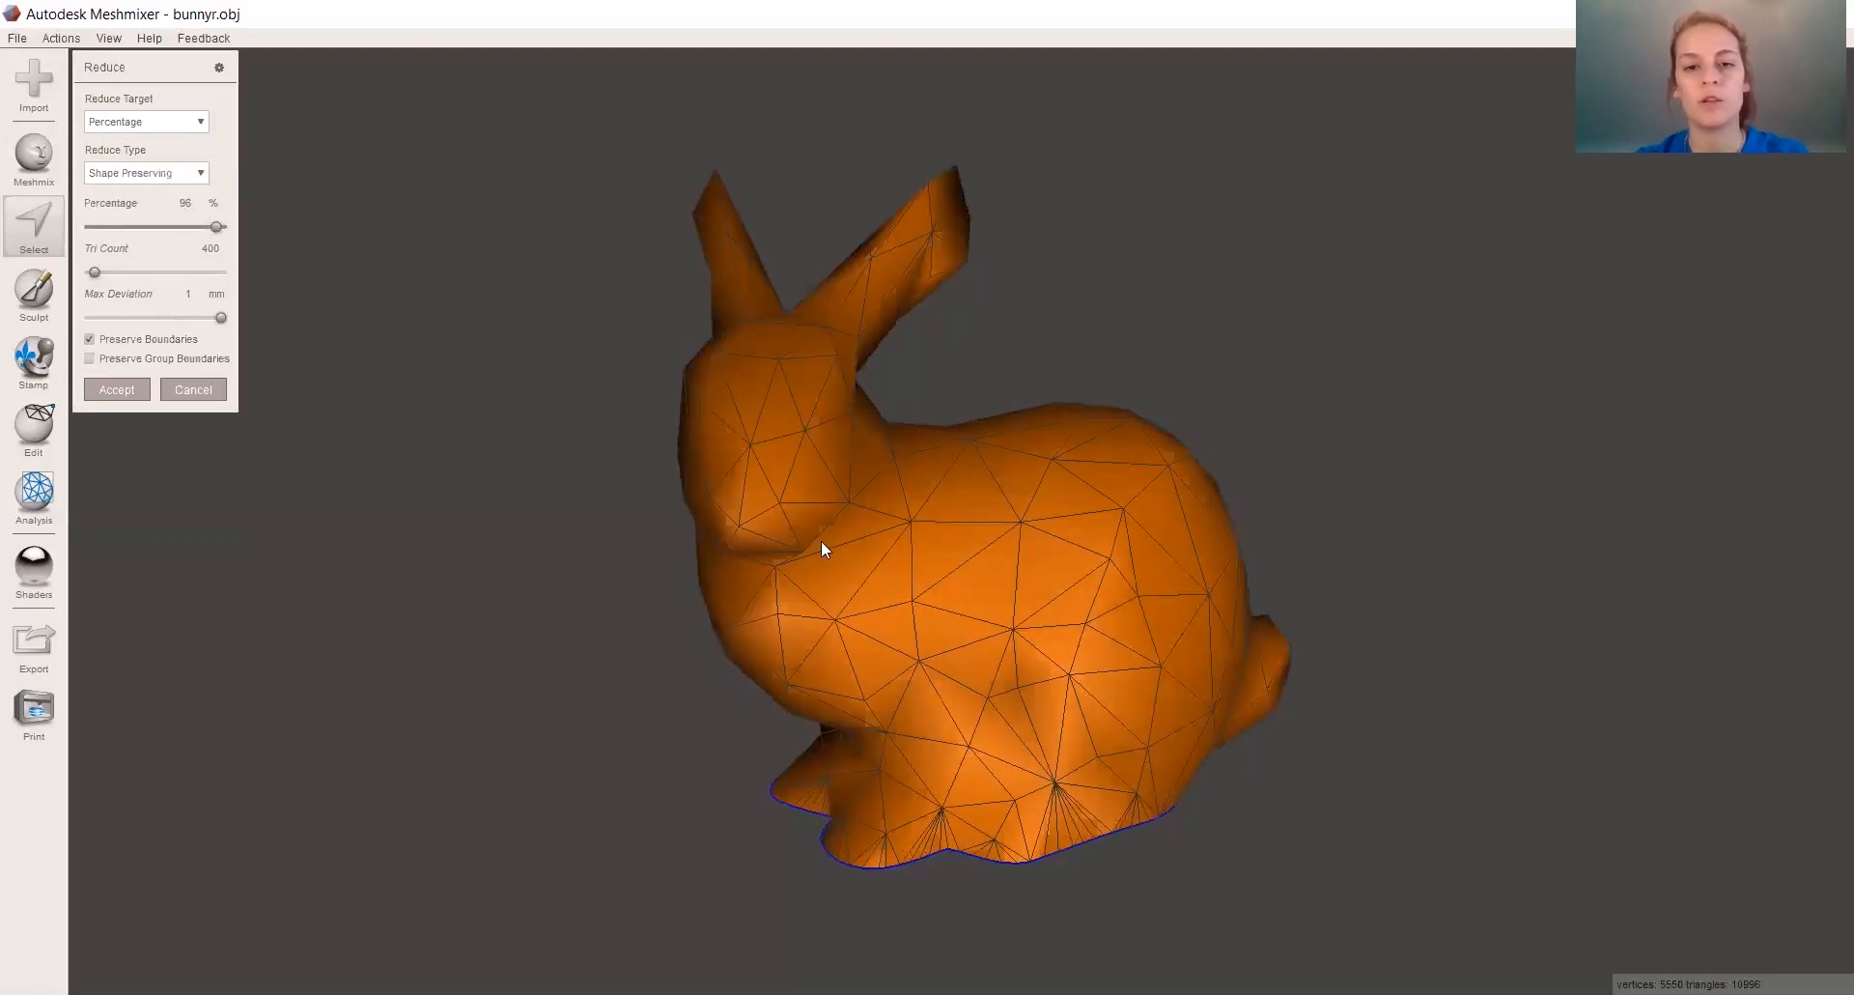
pyautogui.moveTo(639, 648); pyautogui.dragTo(611, 541, button='right')
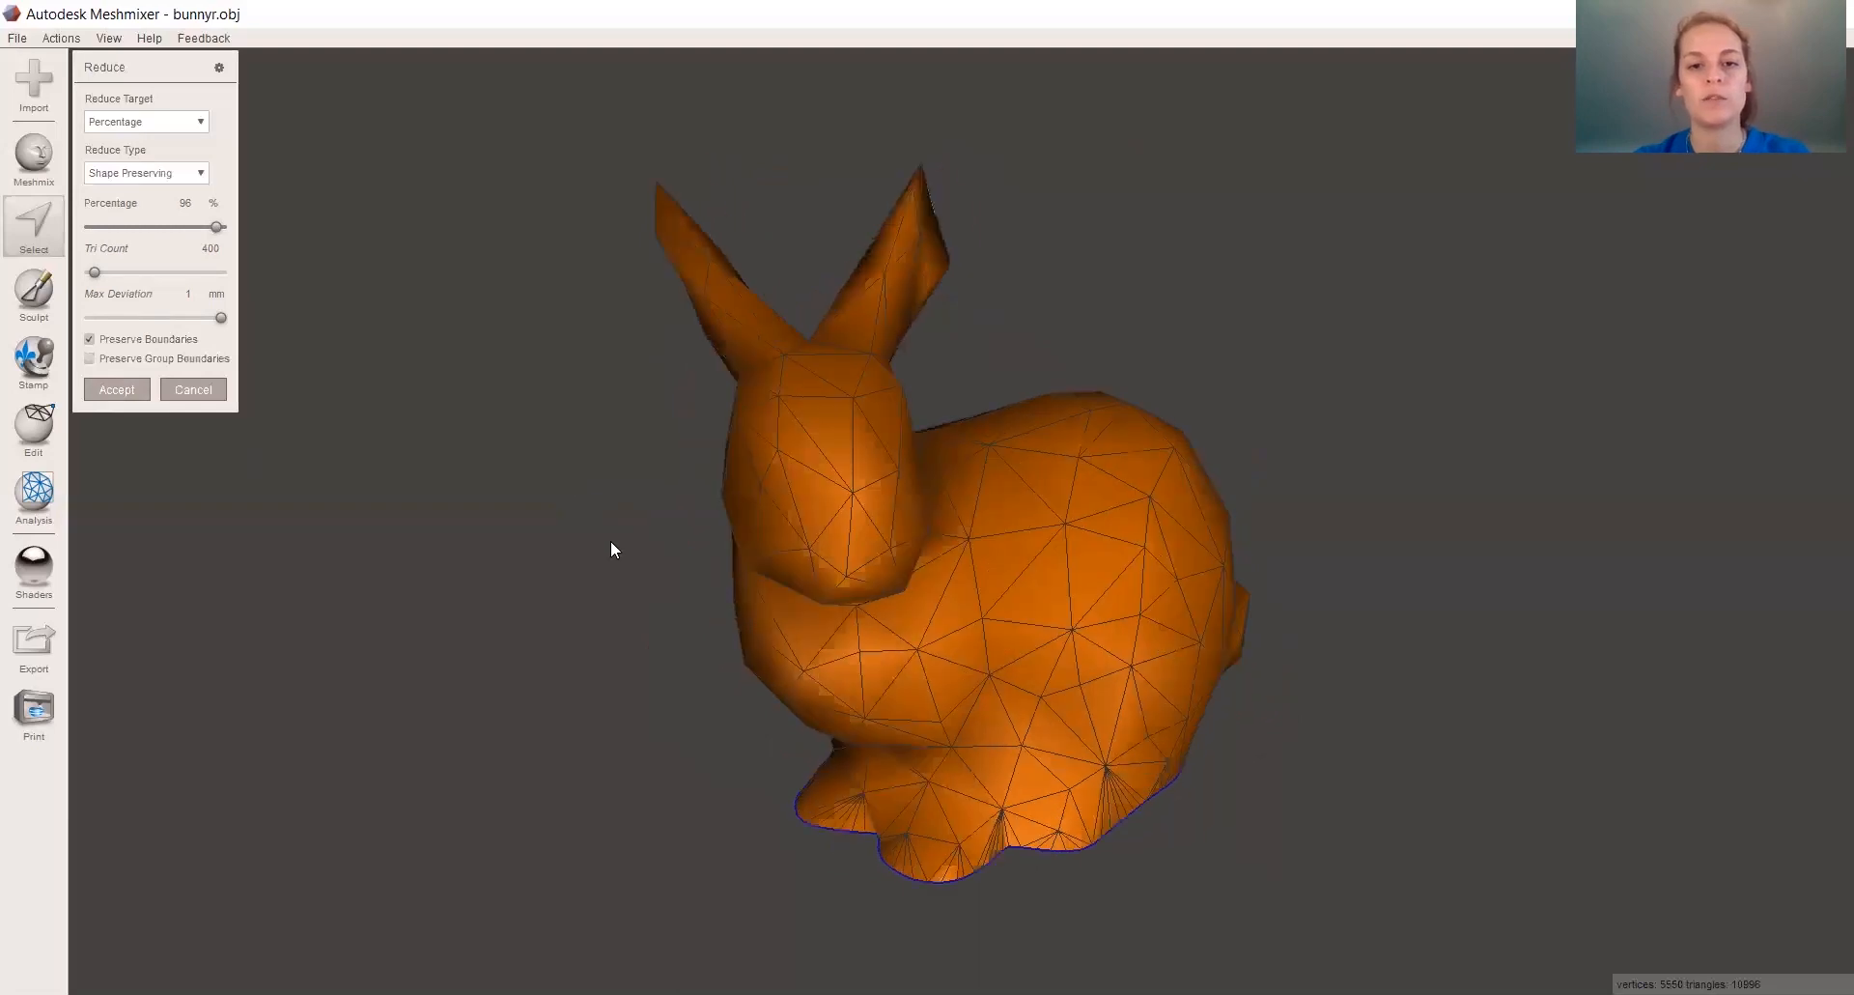
pyautogui.click(117, 389)
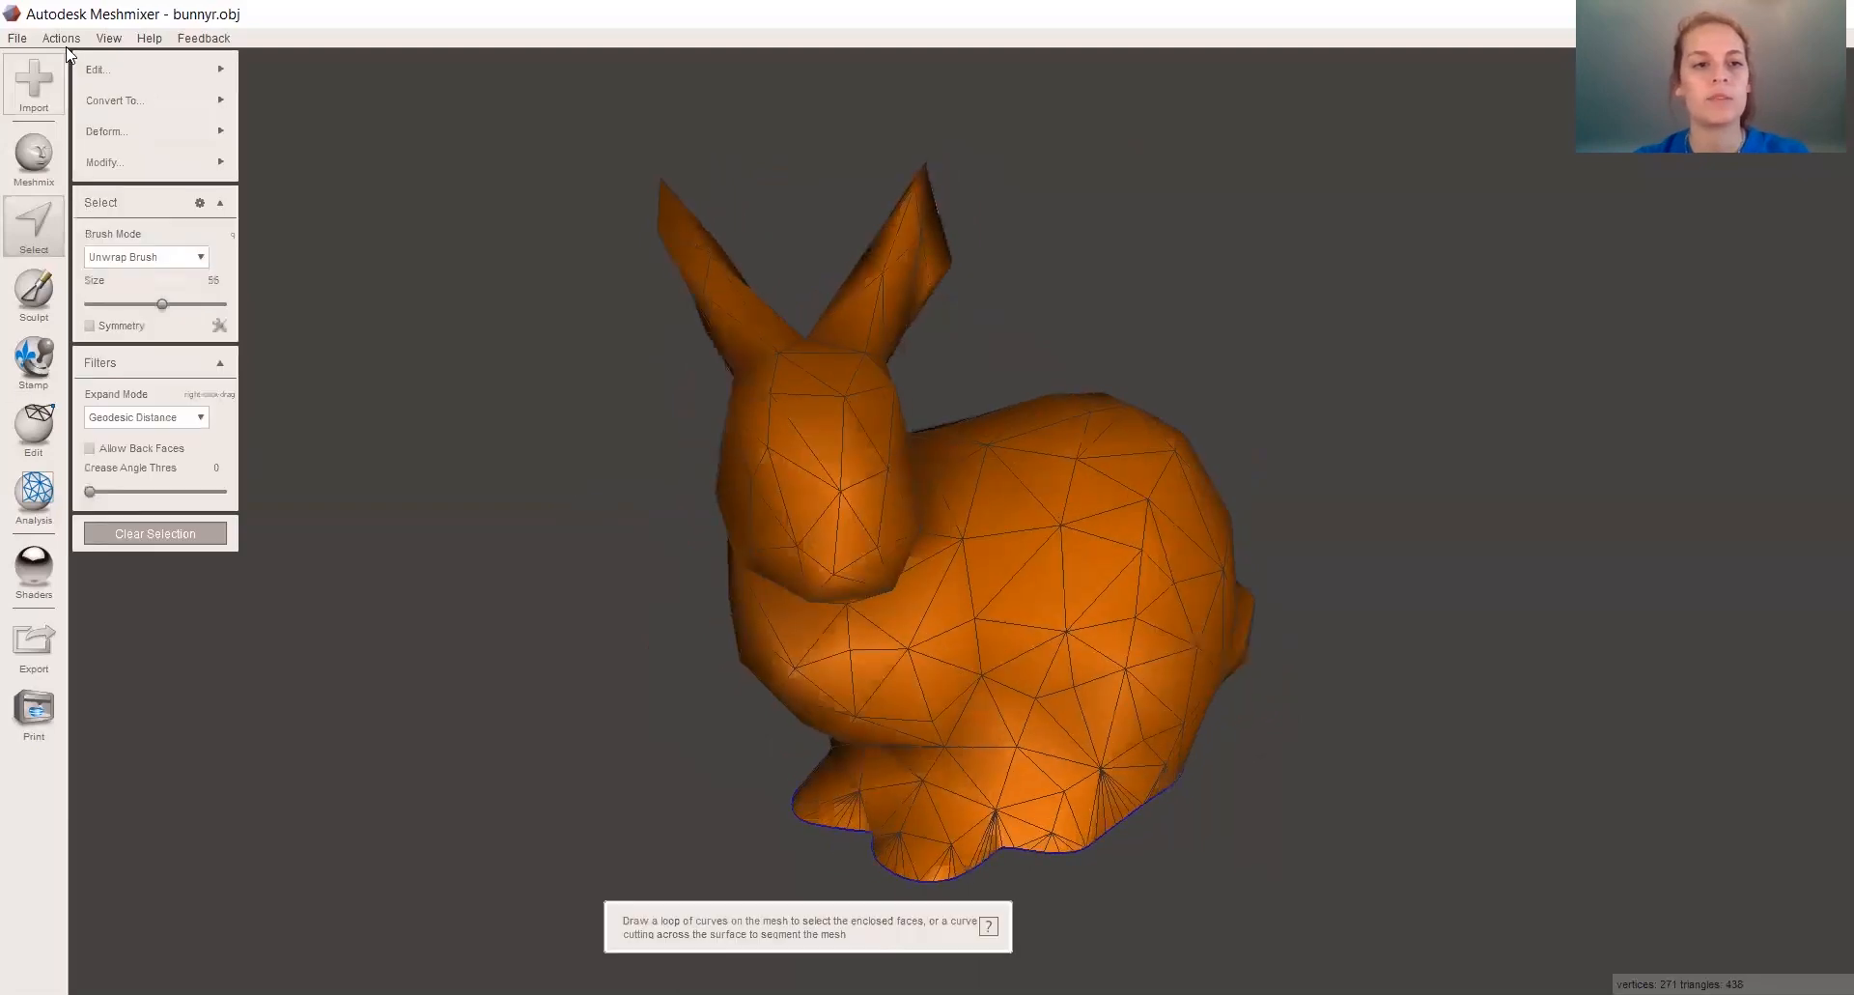
# Export the reduced bunny mesh to the Bureau folder as LAPIN_2 in OBJ format.
pyautogui.click(18, 38)
pyautogui.click(61, 322)
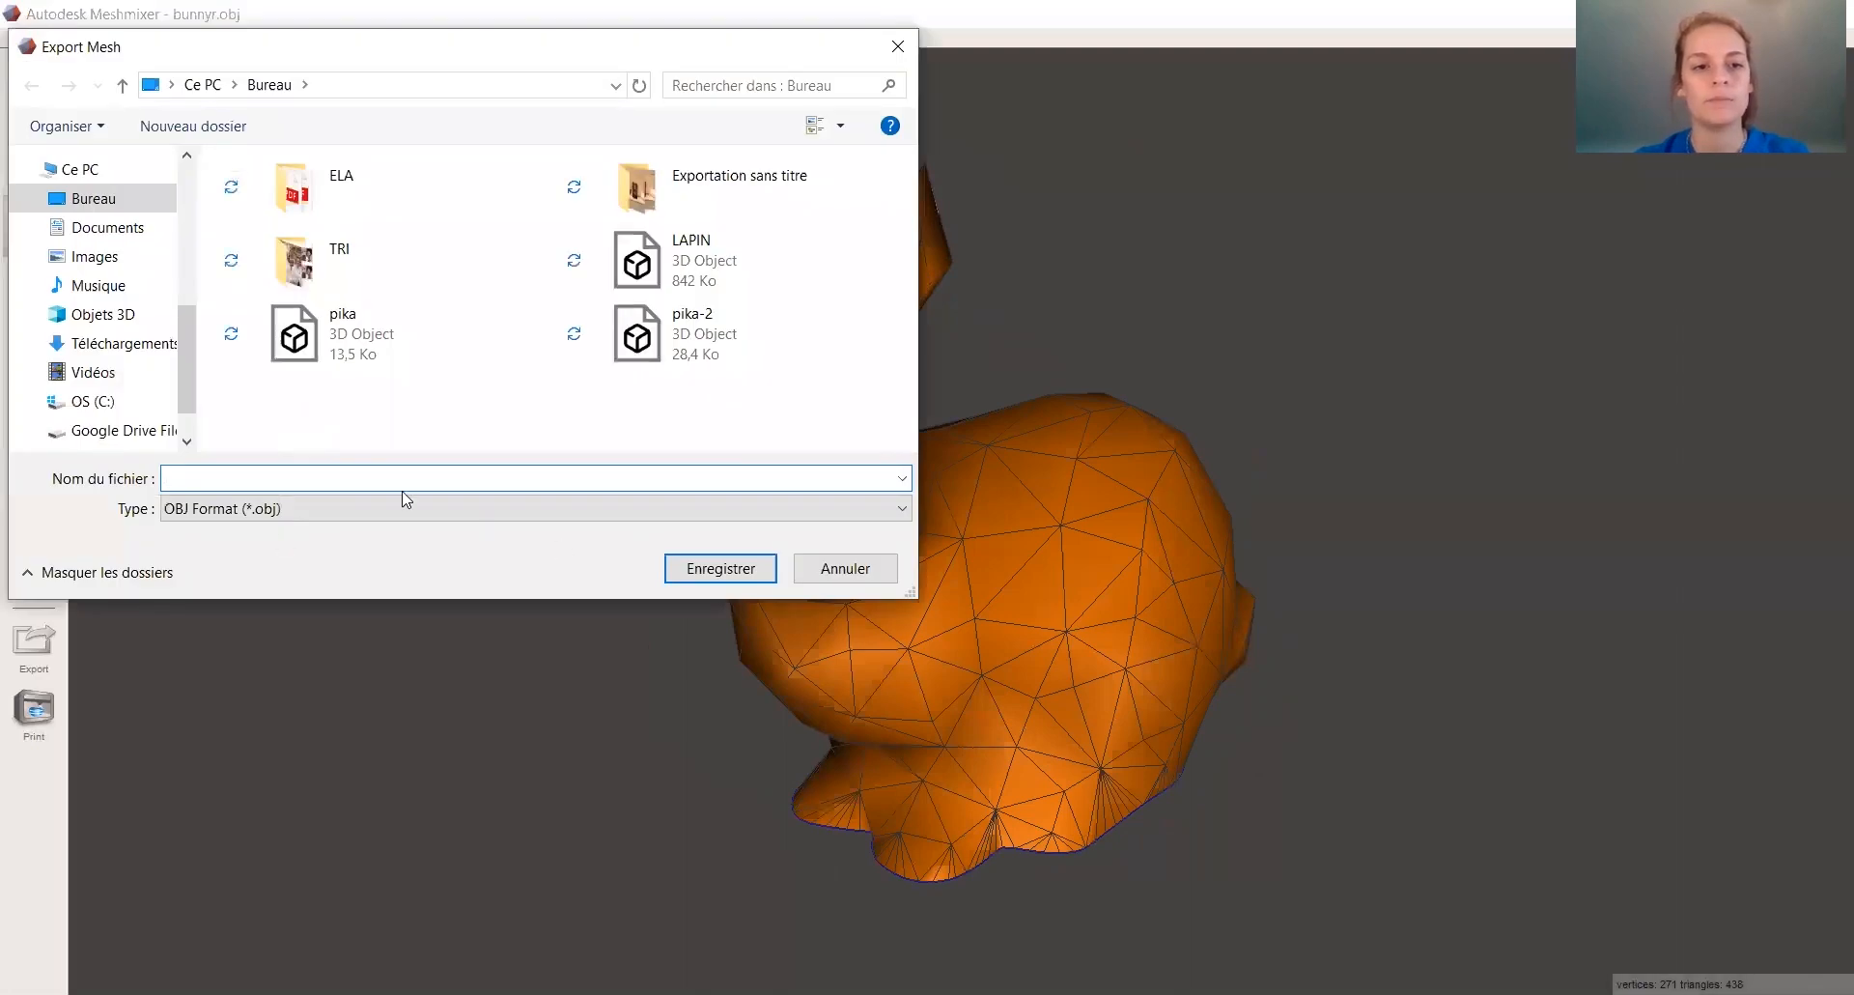
pyautogui.write('LAPIN_2')
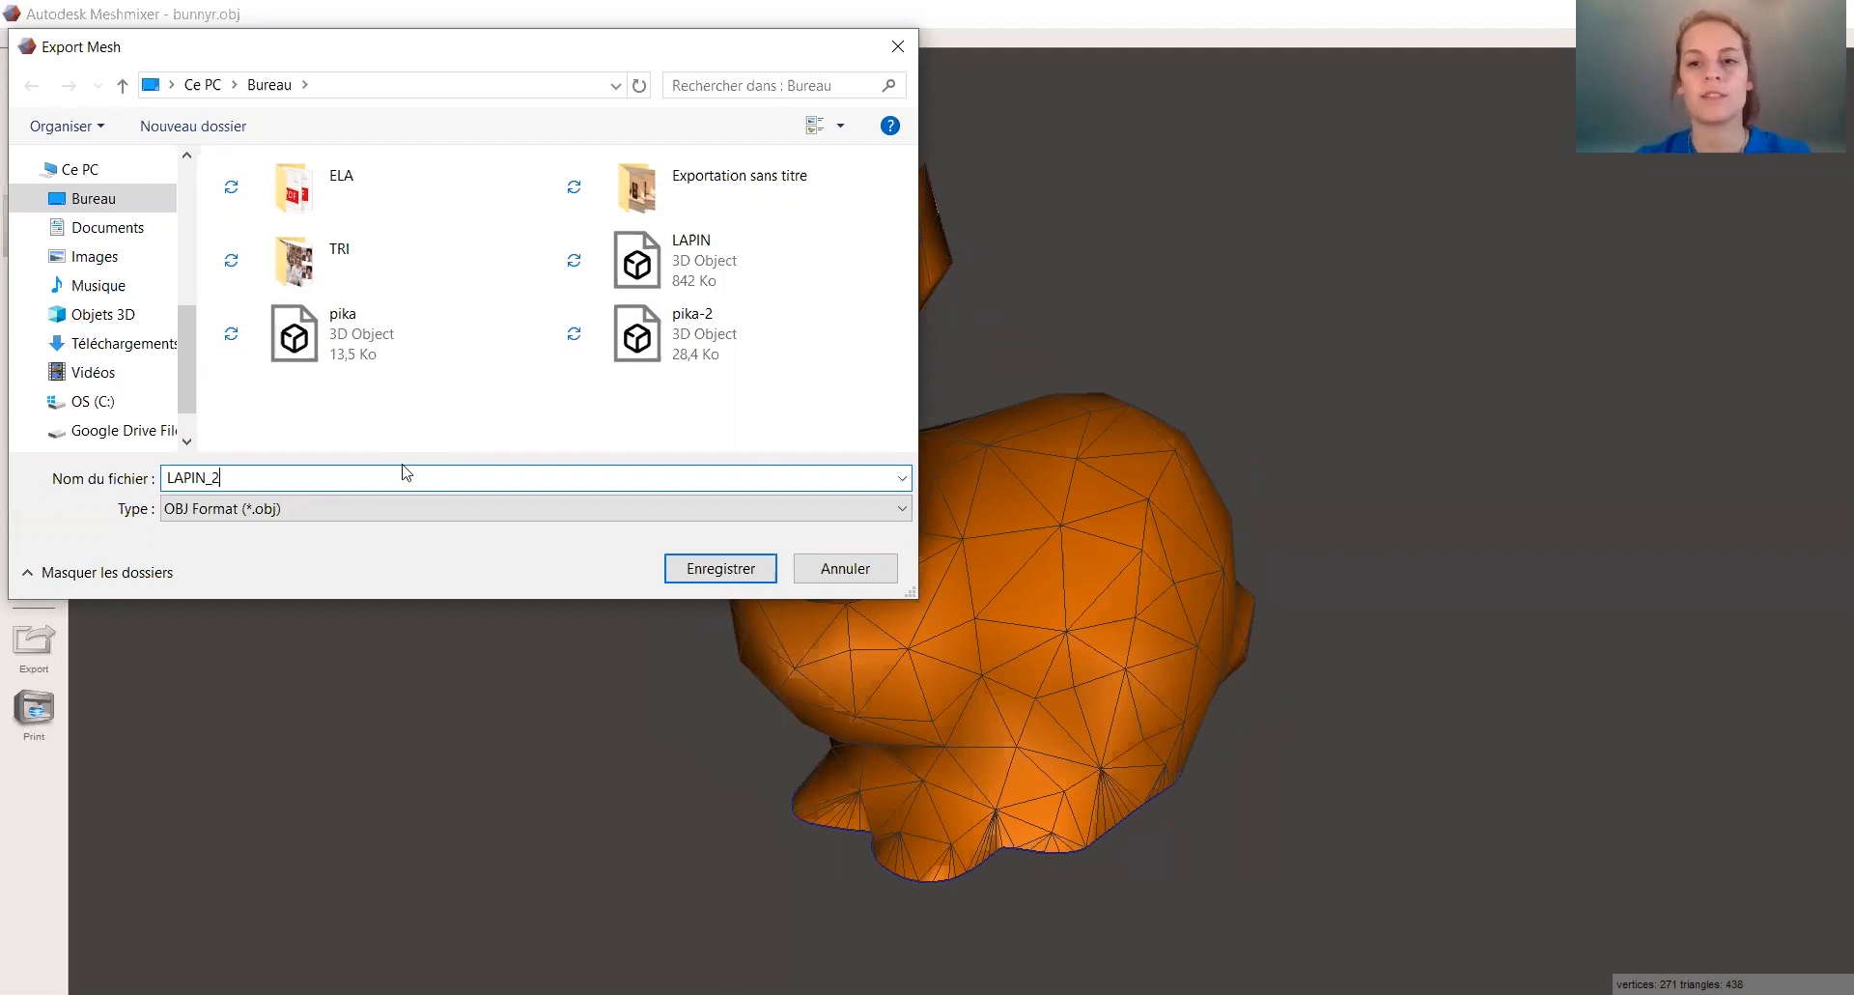
pyautogui.press('Return')
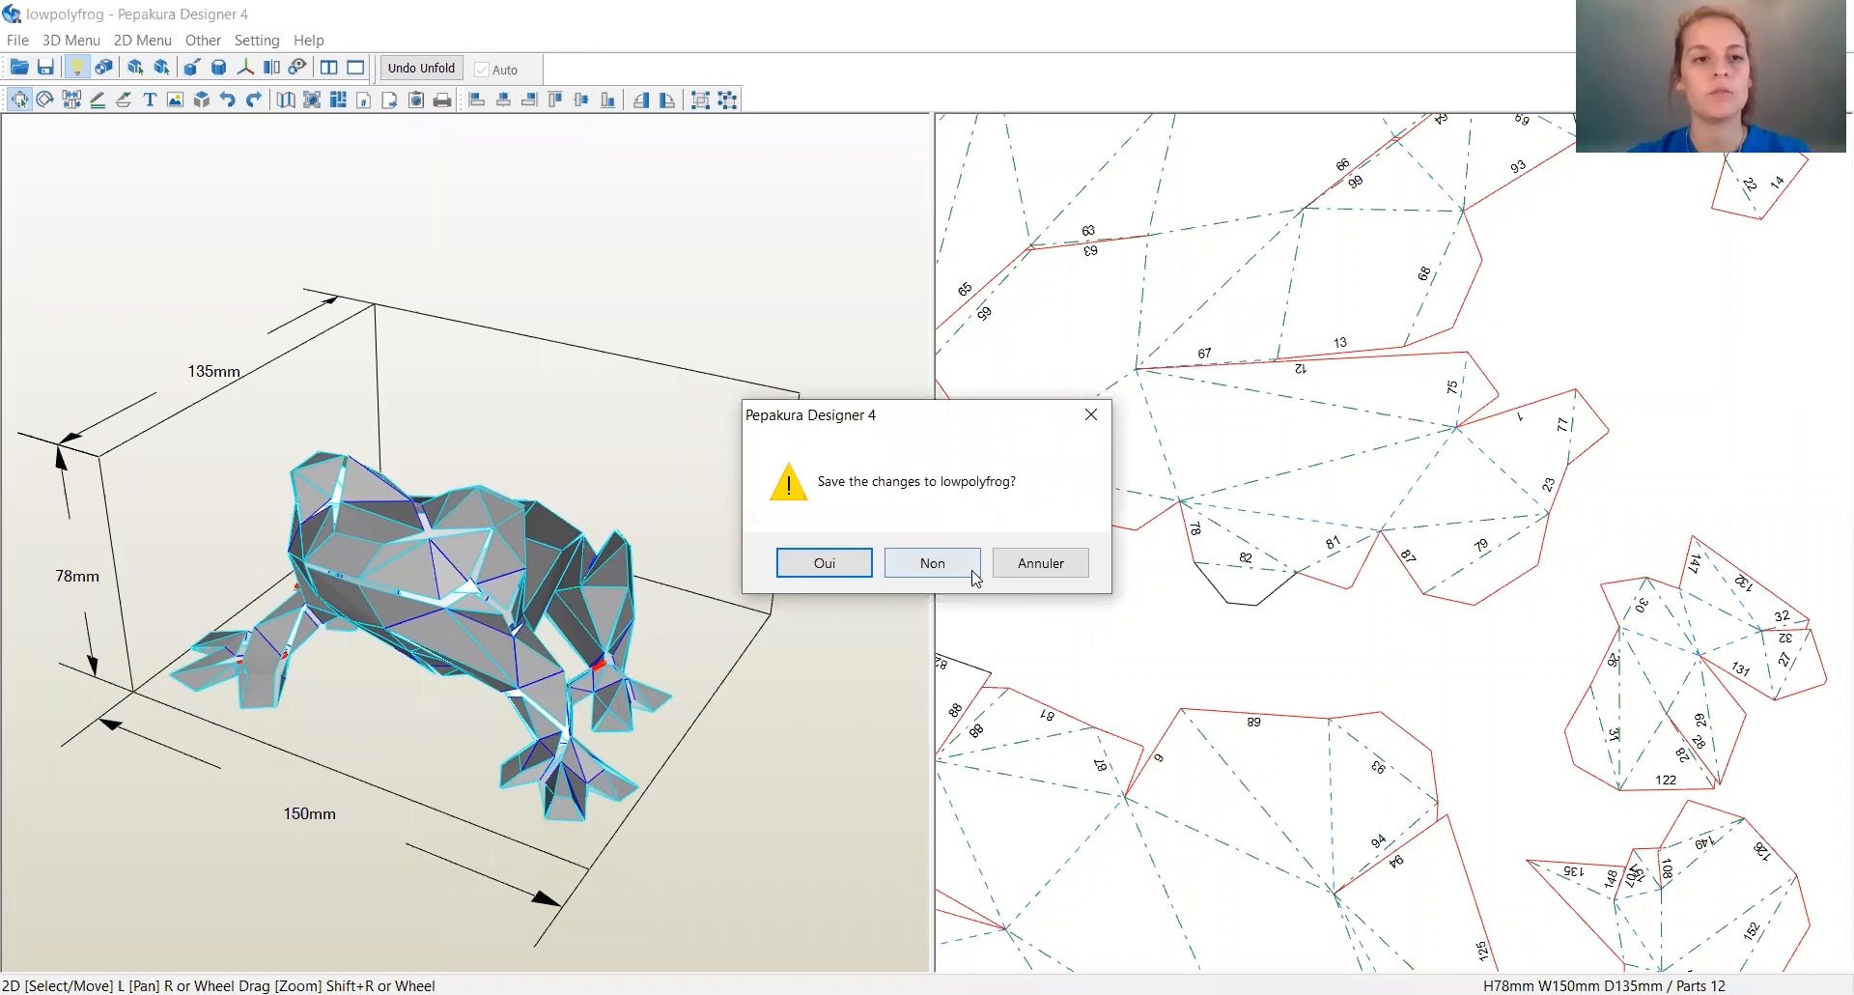
# In Pepakura Designer 4, load the low-poly frog model without saving the current changes, using Auto detection for the STL import.
pyautogui.click(975, 577)
pyautogui.click(848, 341)
pyautogui.click(1266, 714)
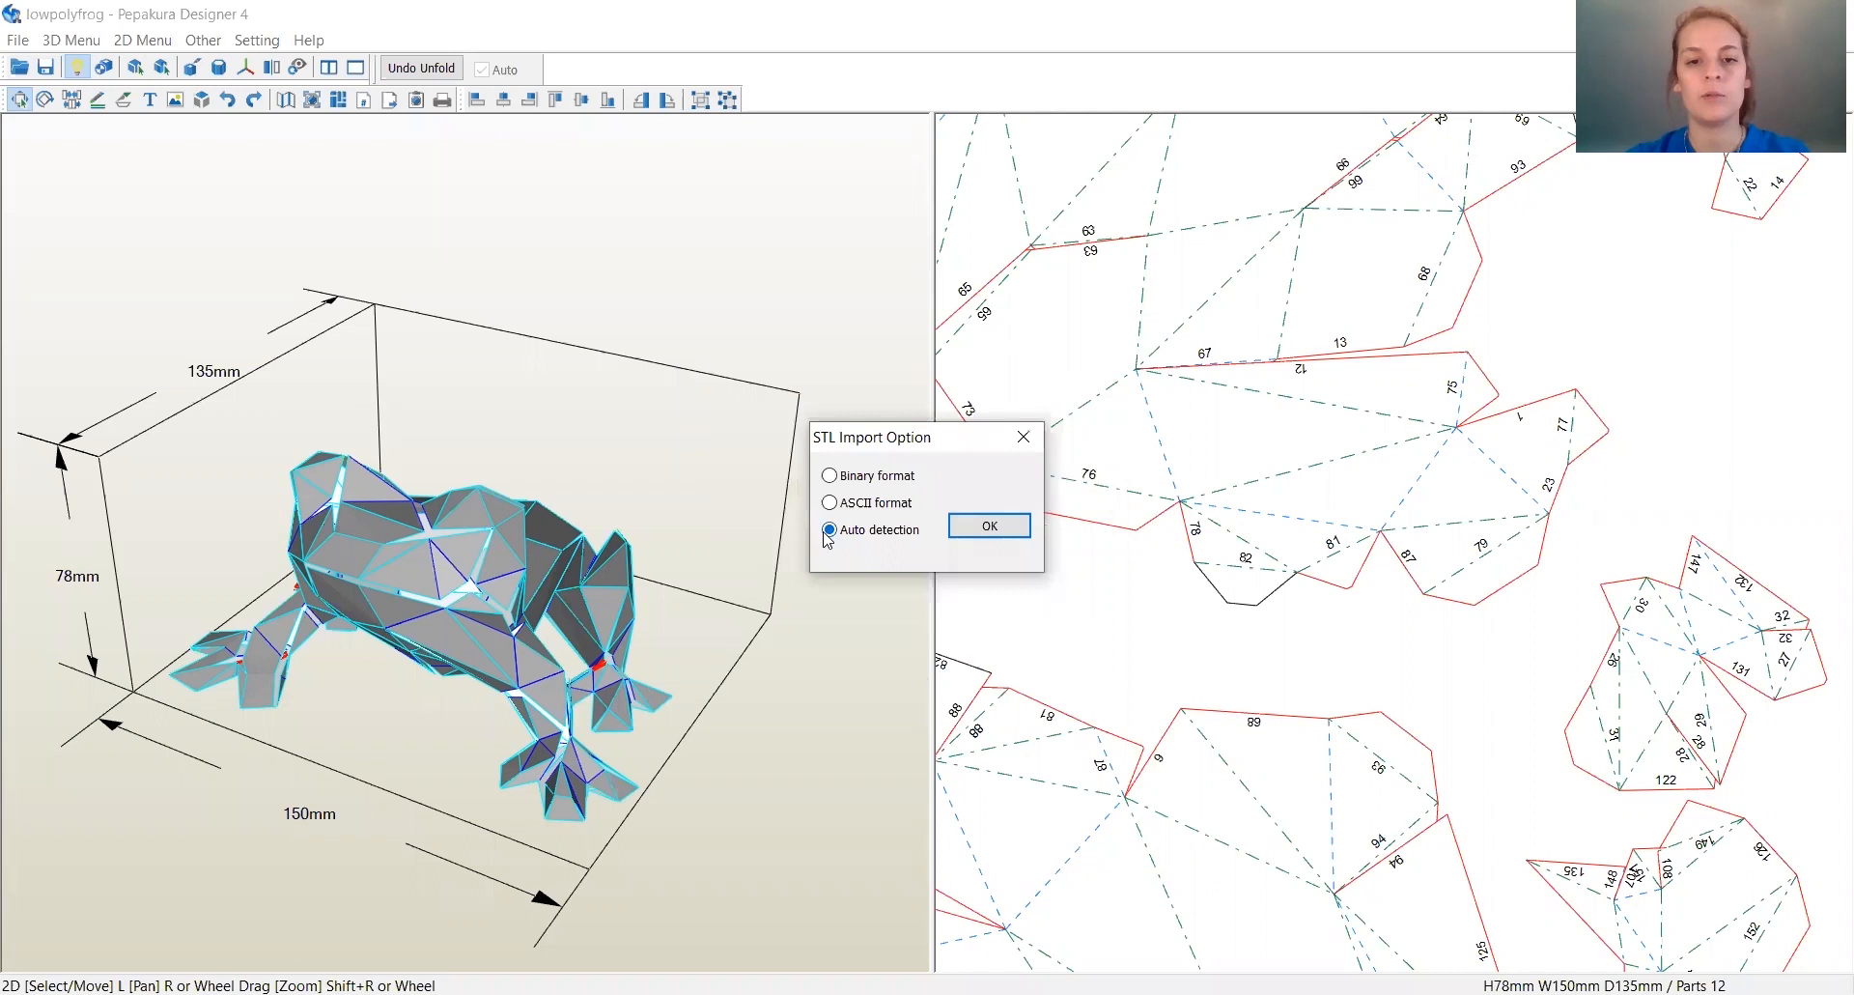
pyautogui.click(973, 530)
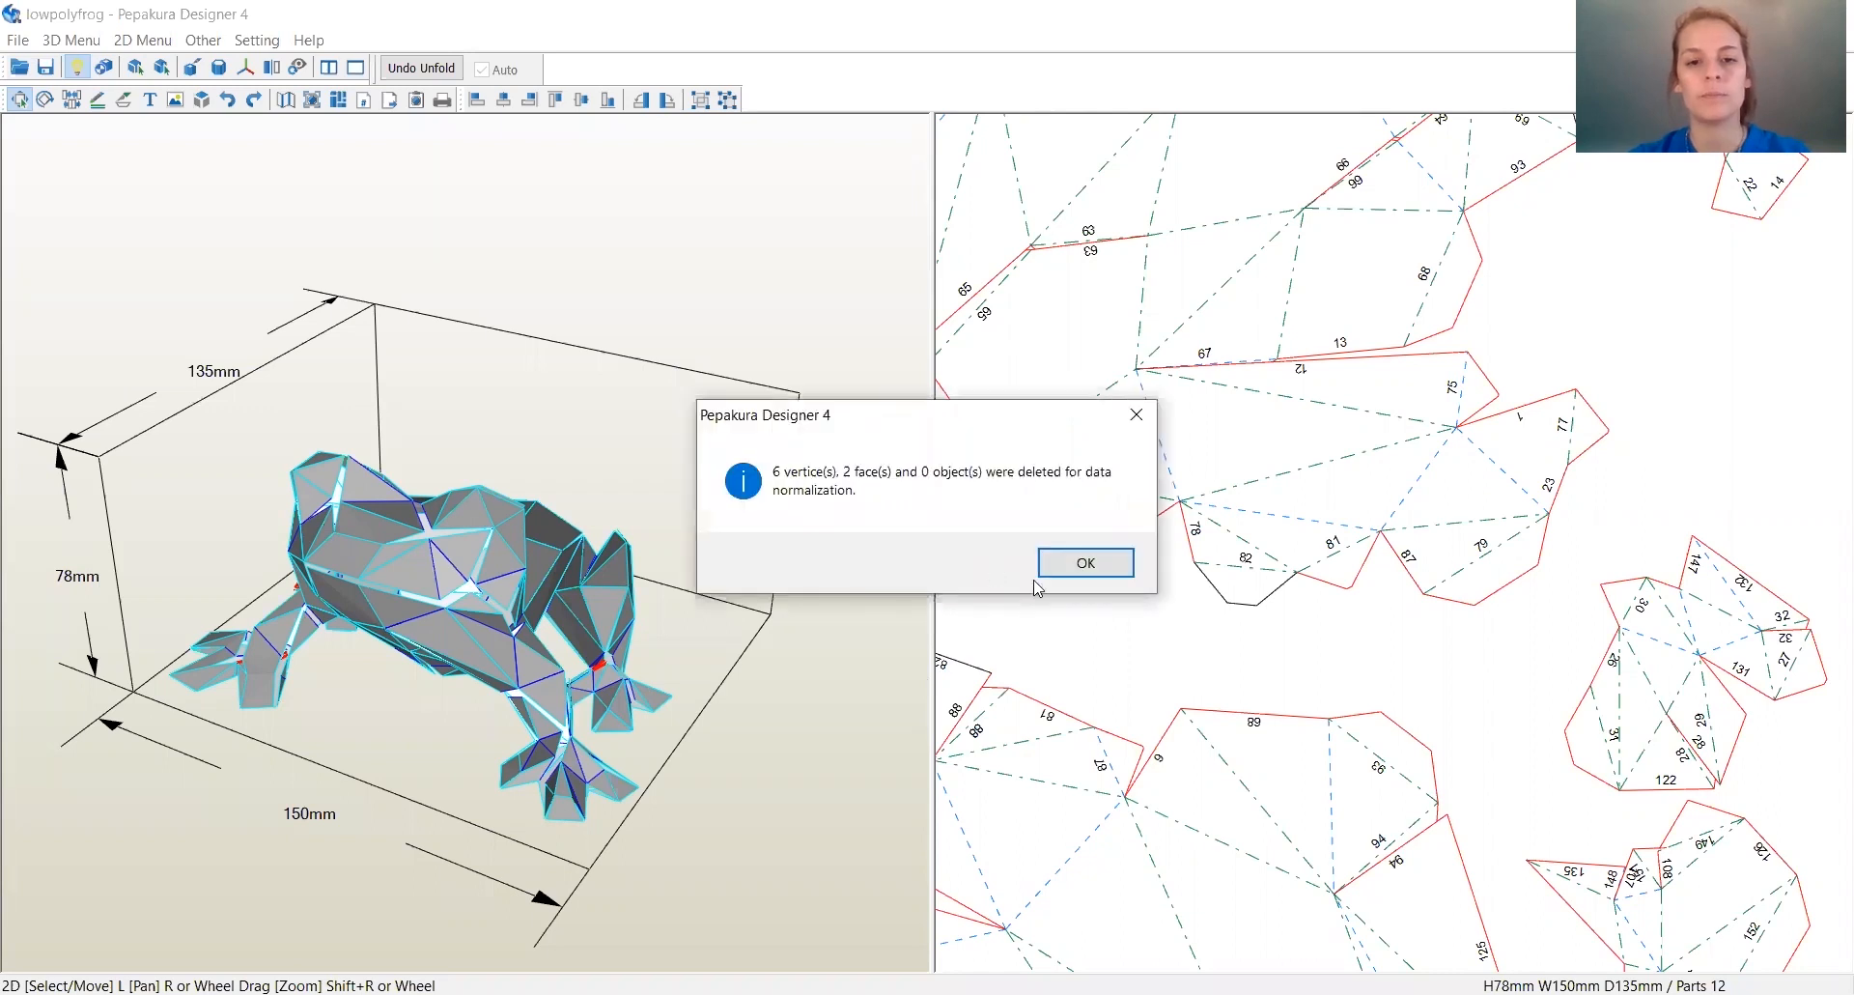
pyautogui.click(1083, 563)
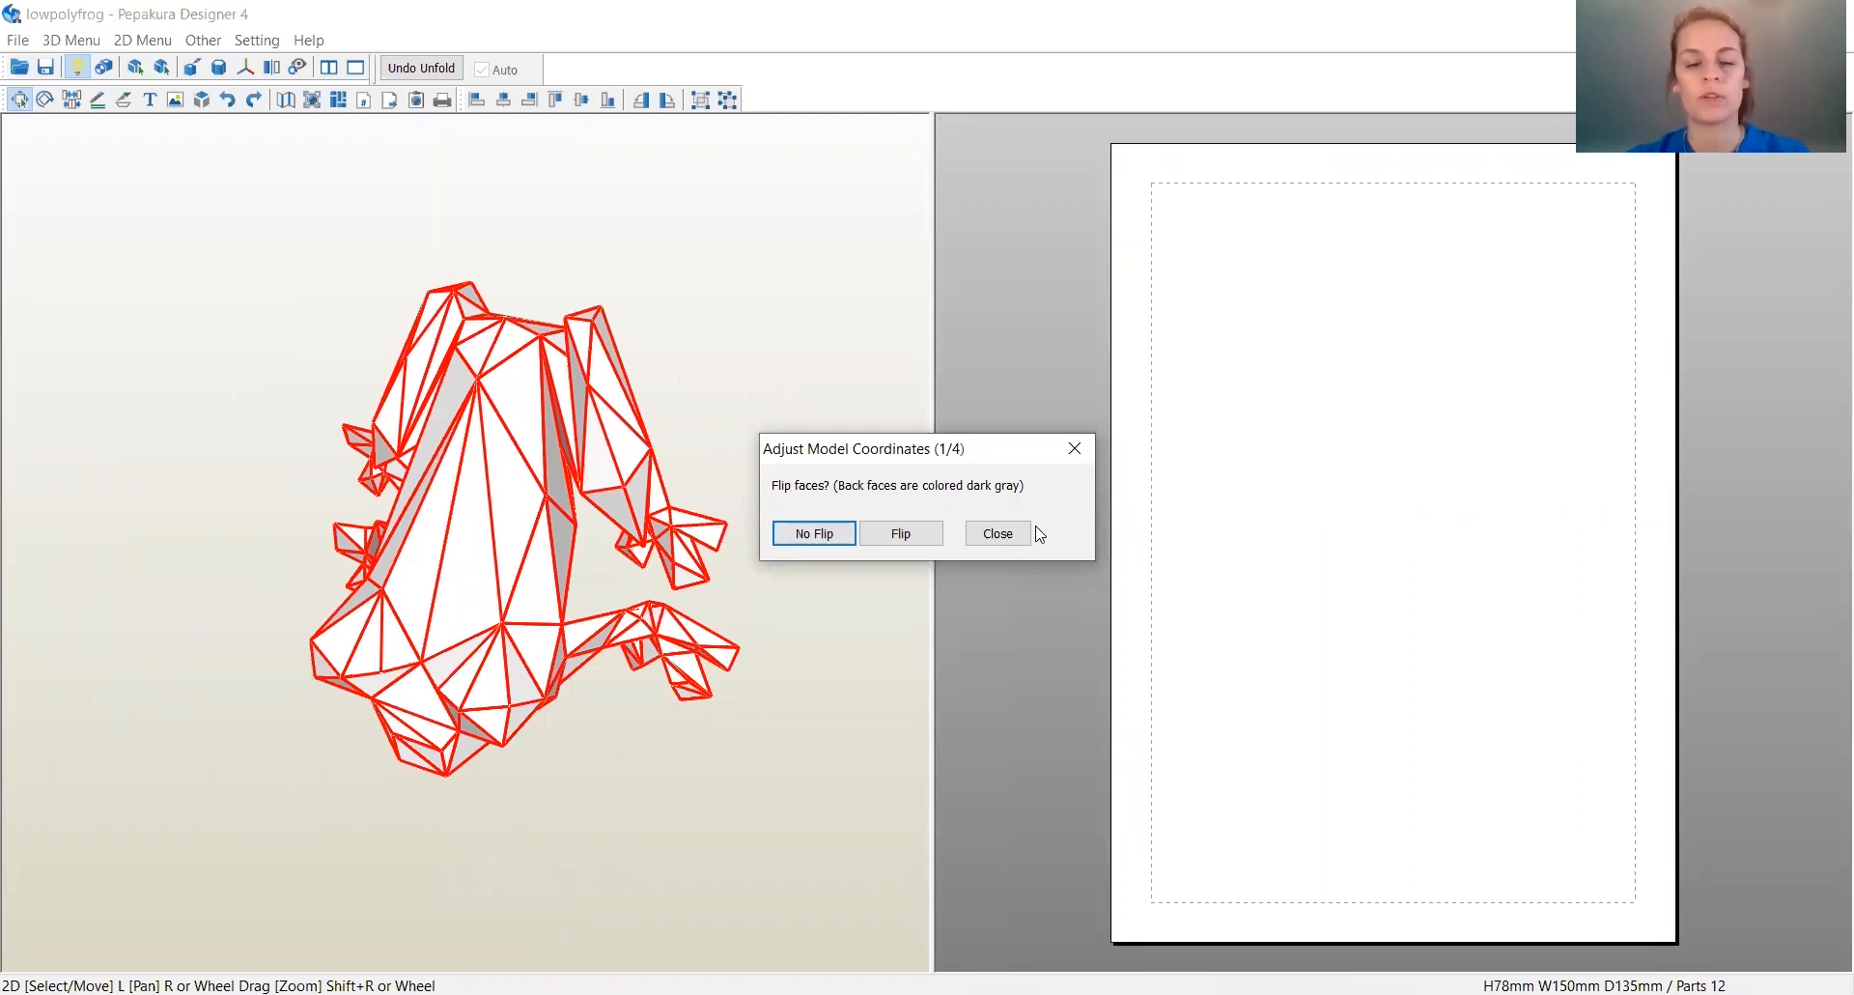
# Leave the frog's faces unflipped, specify the yellow side as the front, and finish the coordinate adjustment.
pyautogui.click(814, 533)
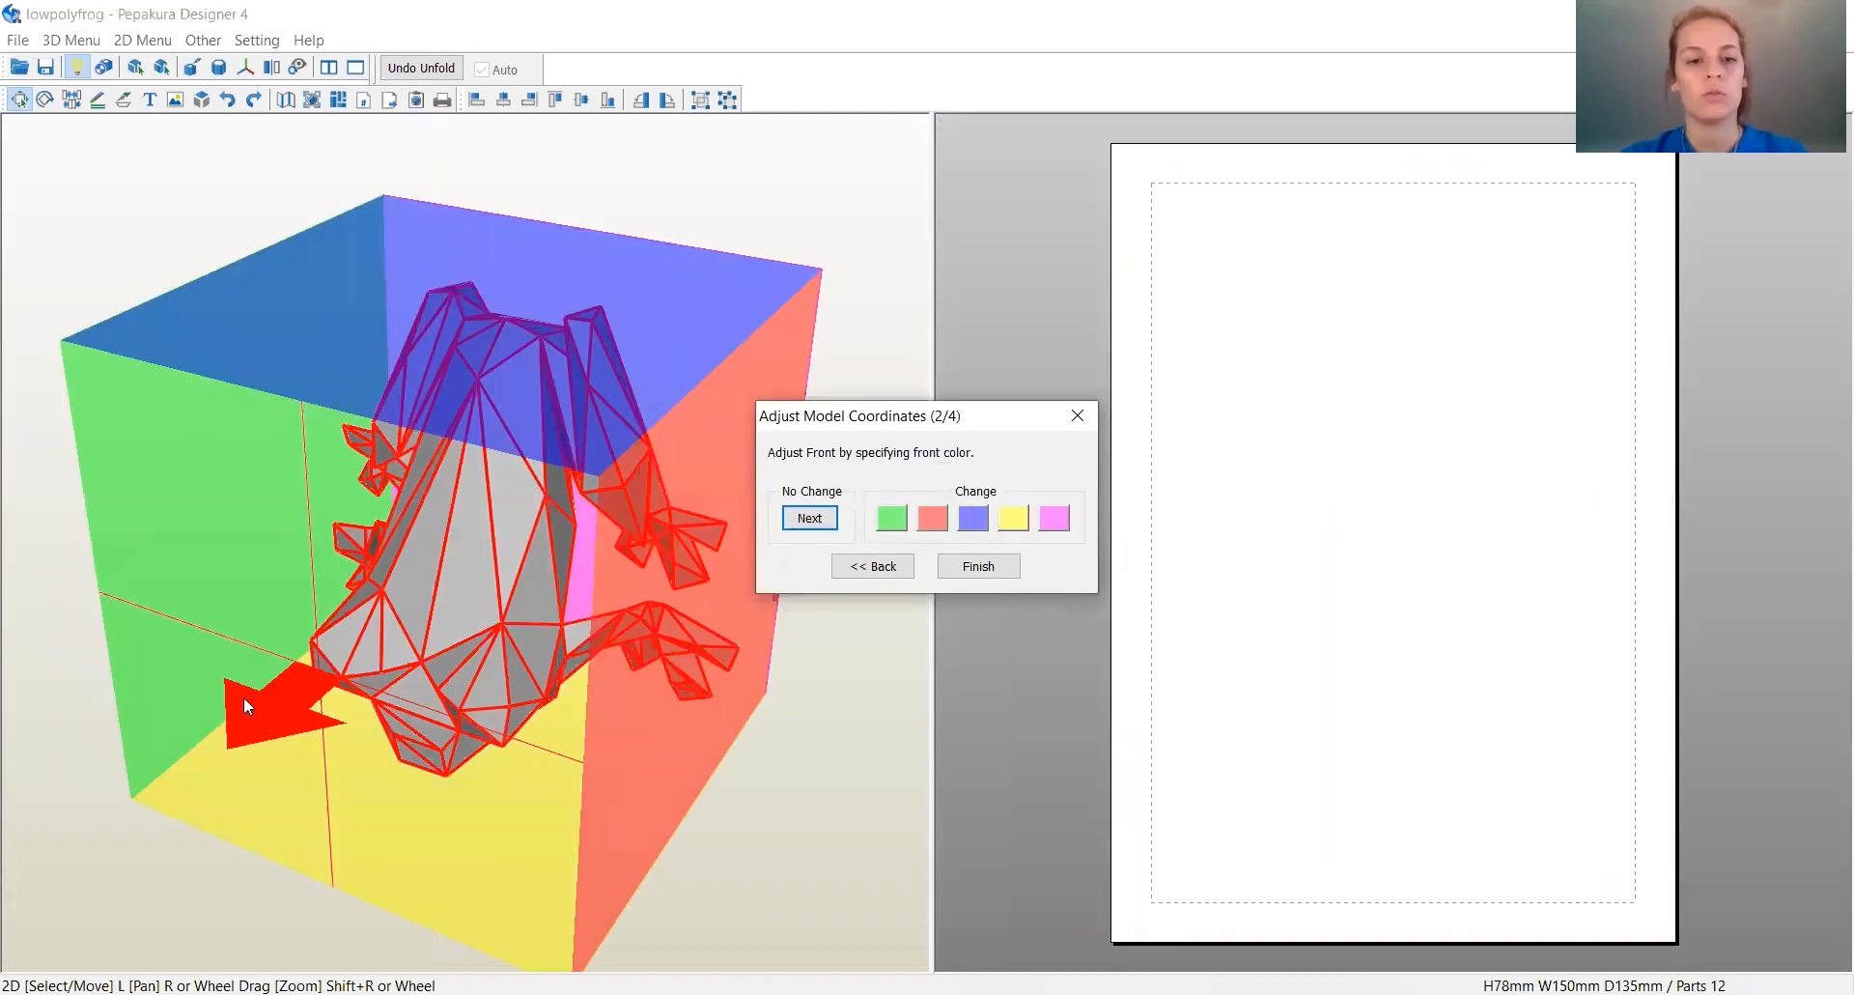
pyautogui.click(1014, 519)
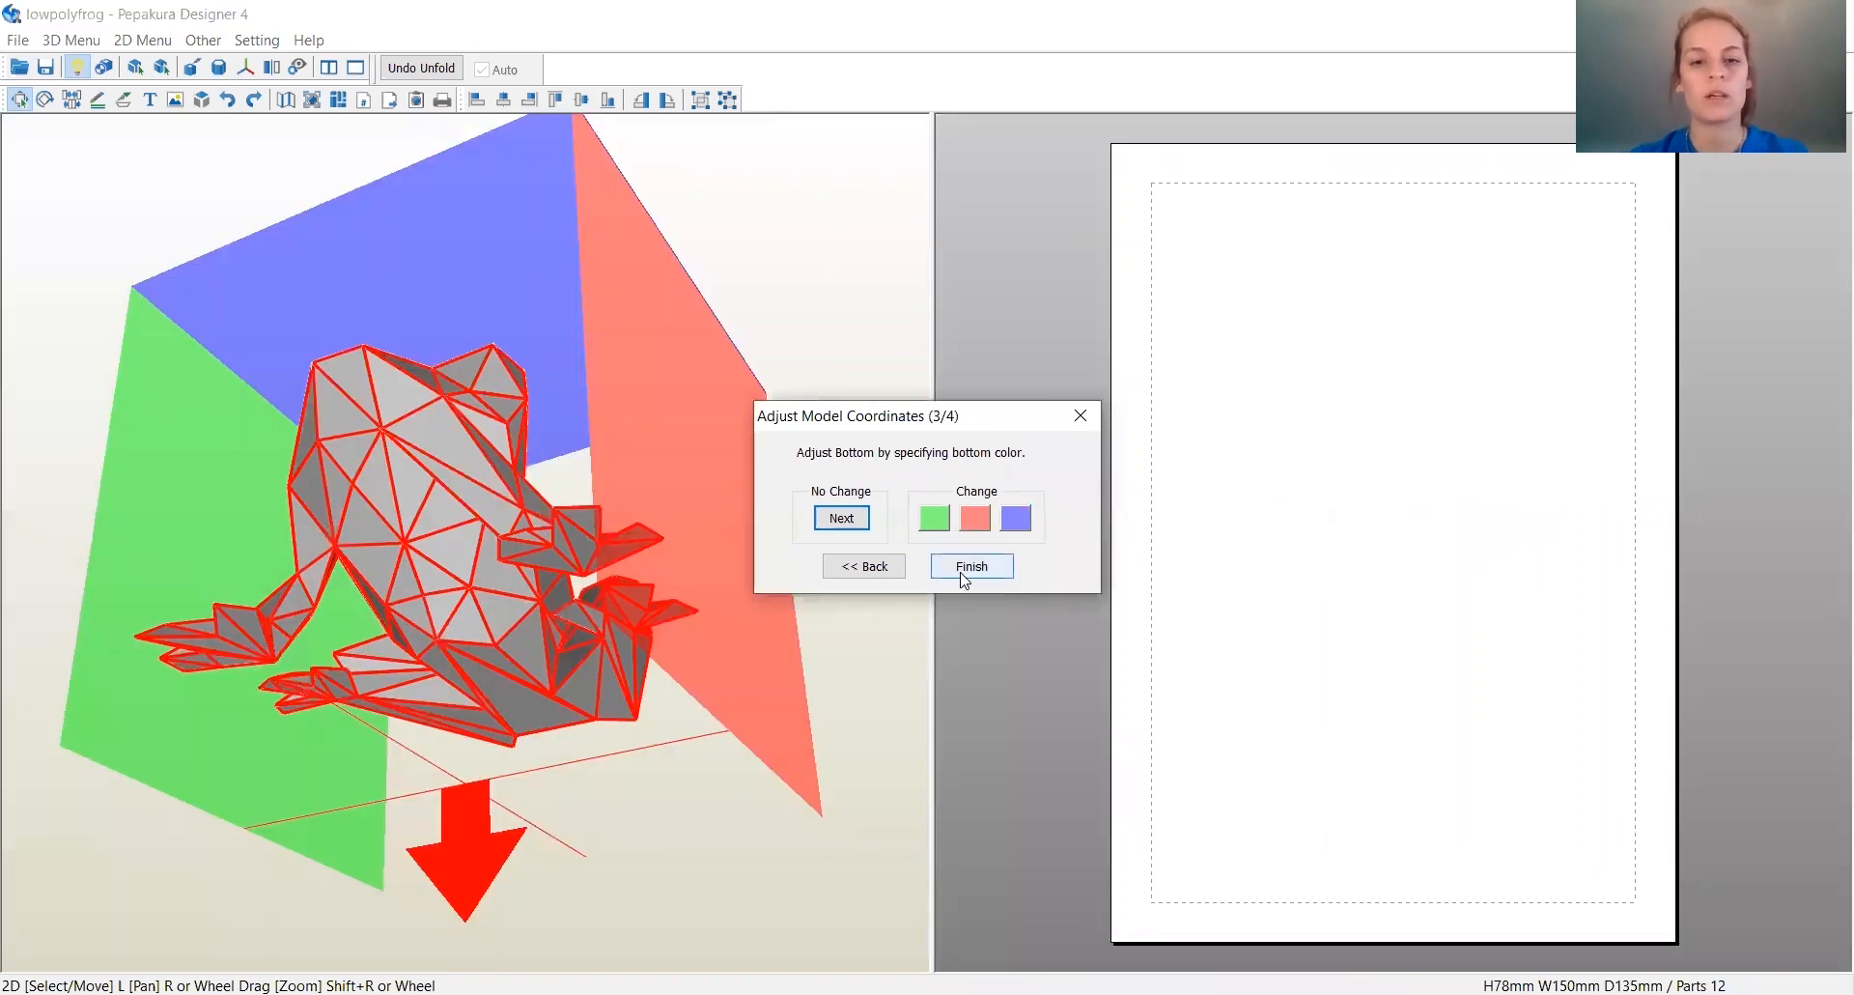
pyautogui.click(963, 570)
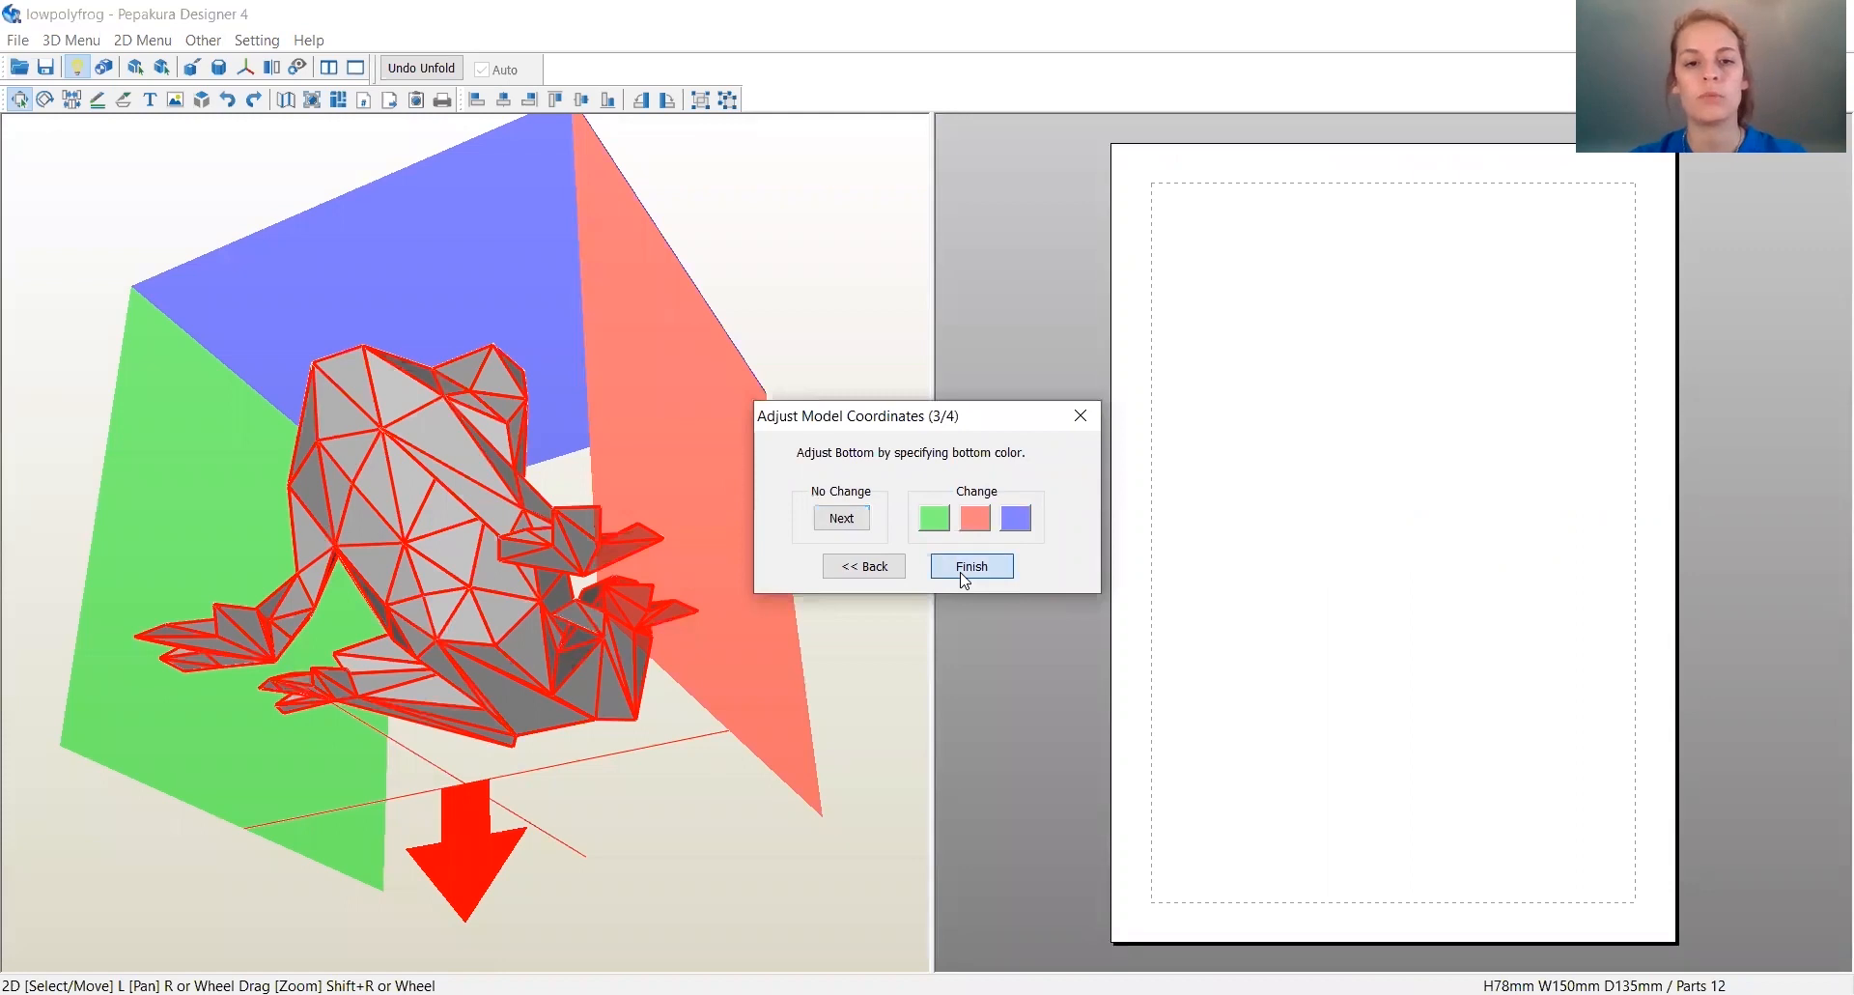
pyautogui.click(989, 571)
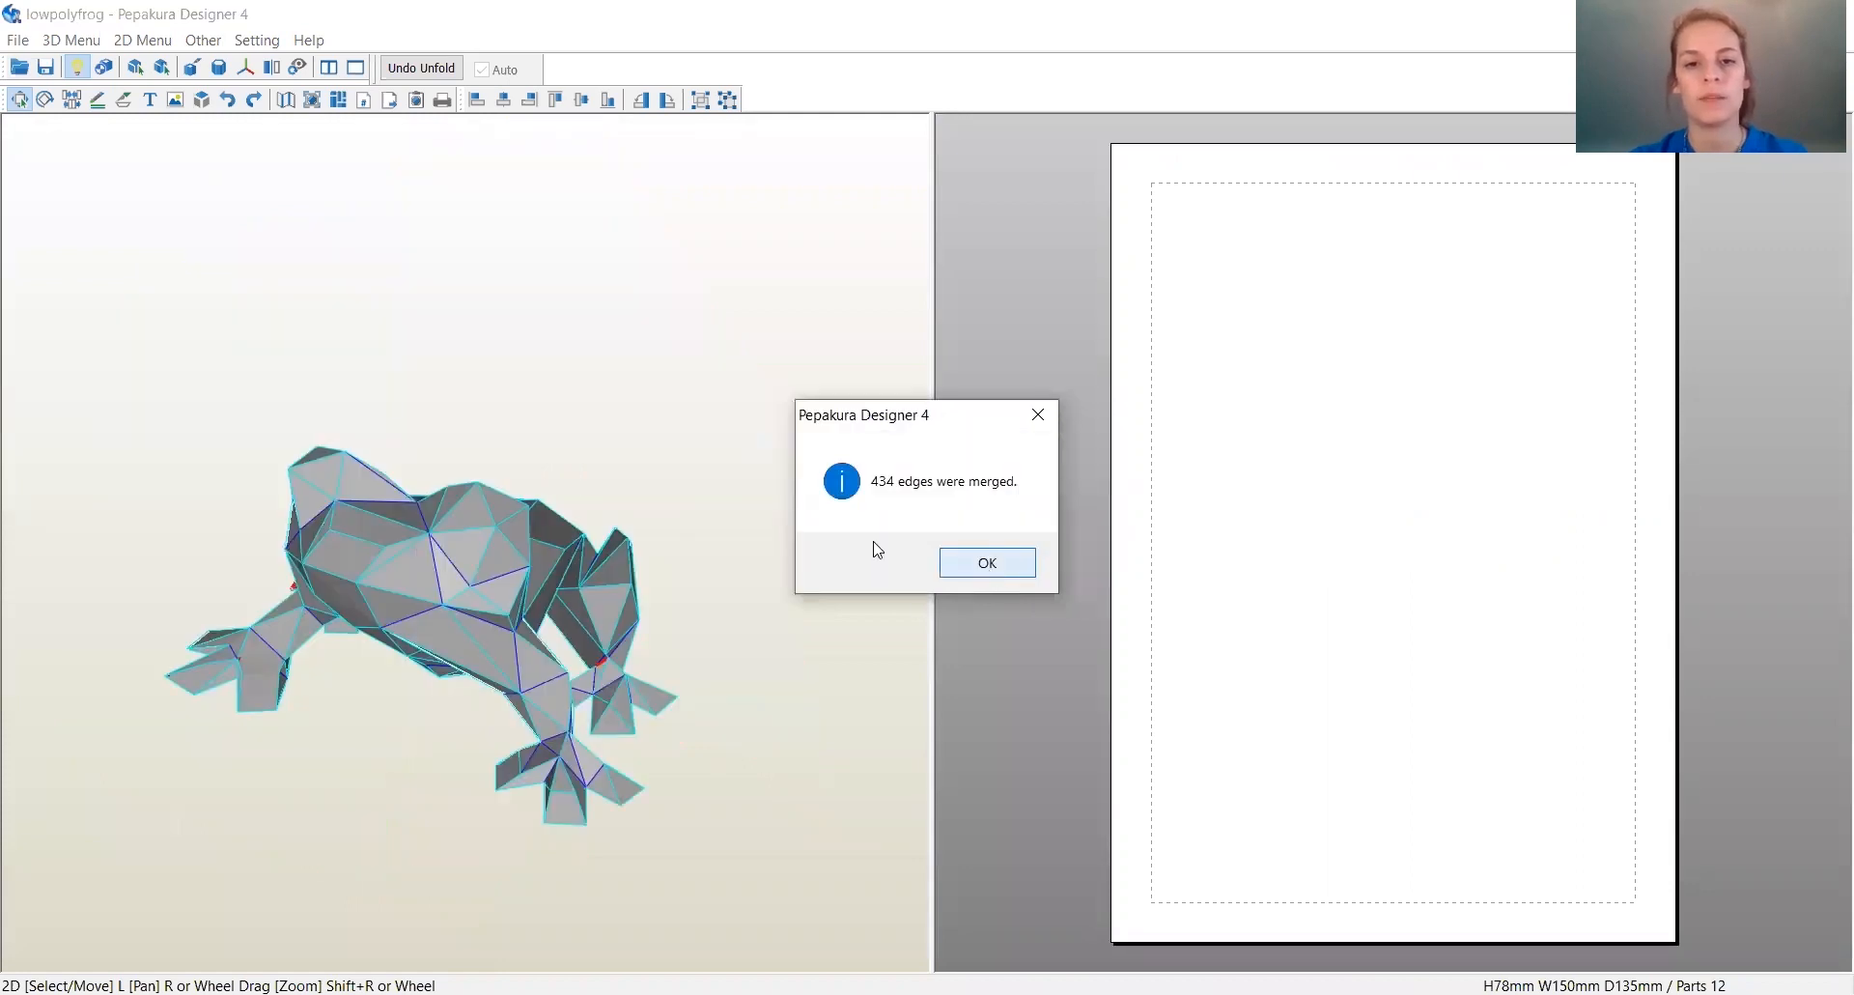
pyautogui.moveTo(912, 419); pyautogui.dragTo(671, 426)
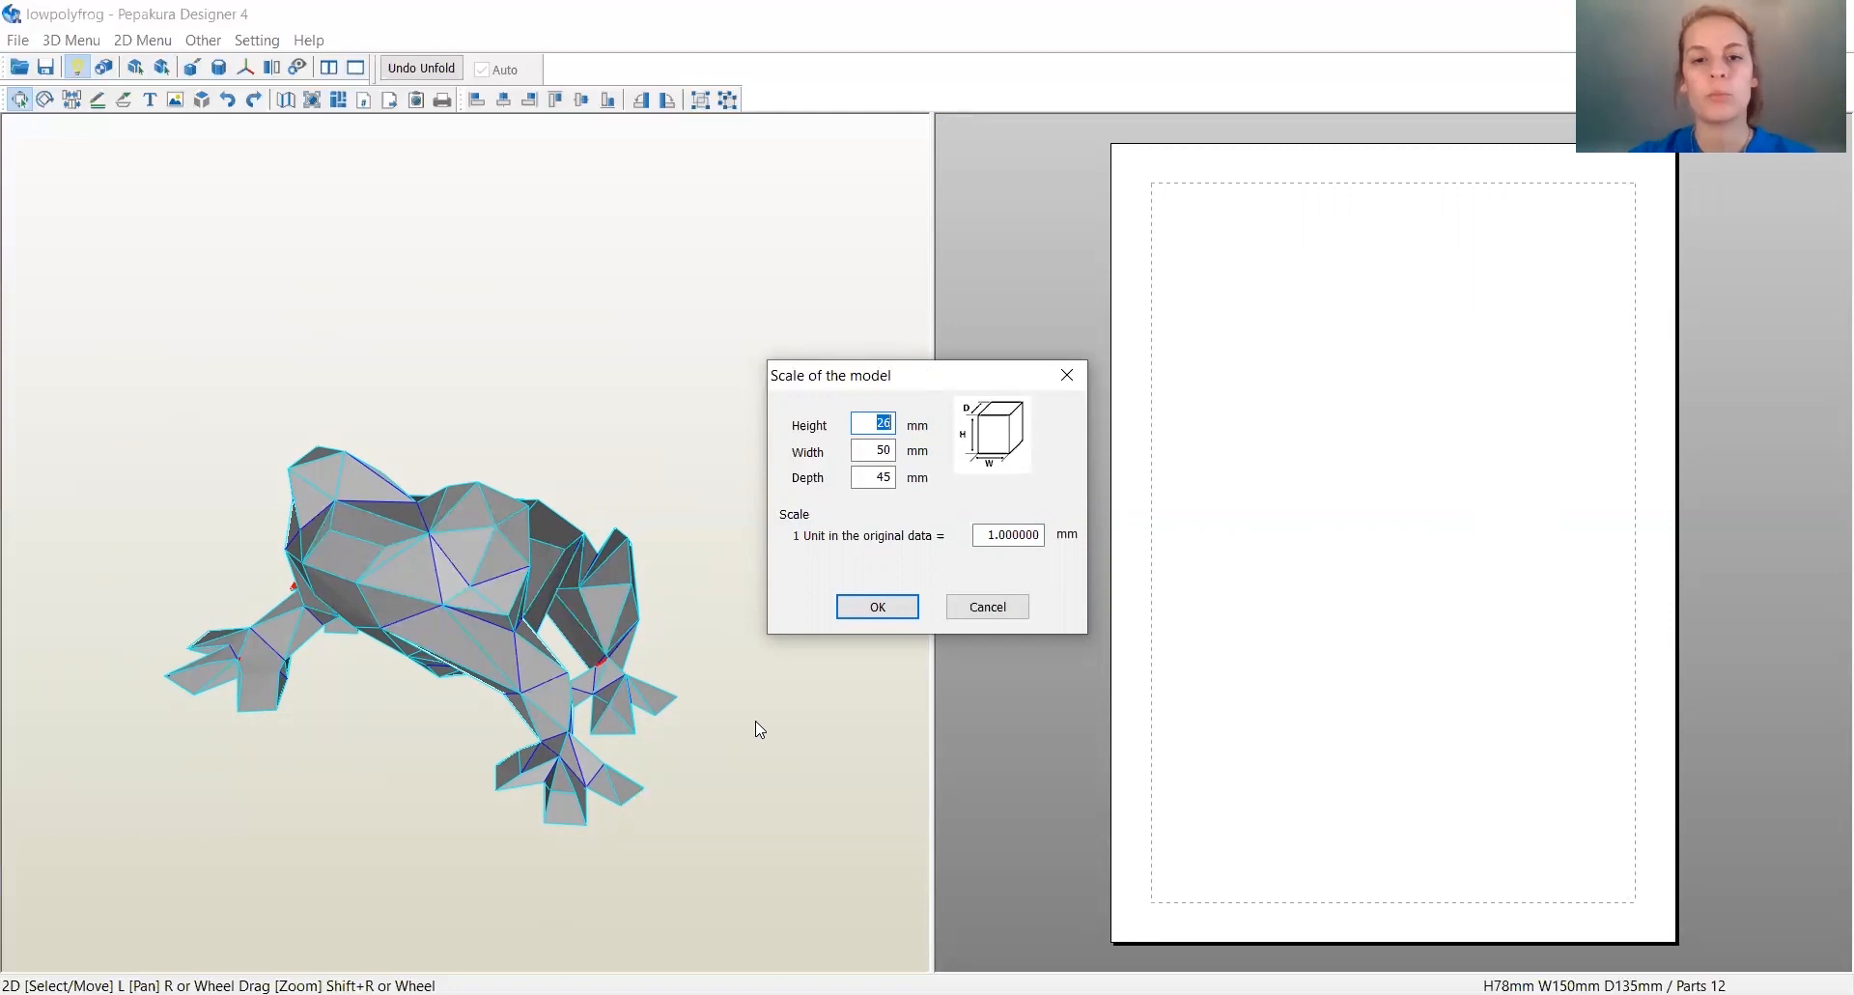
# Scale the frog model to a width of 150 mm and unfold it into flat parts.
pyautogui.click(860, 450)
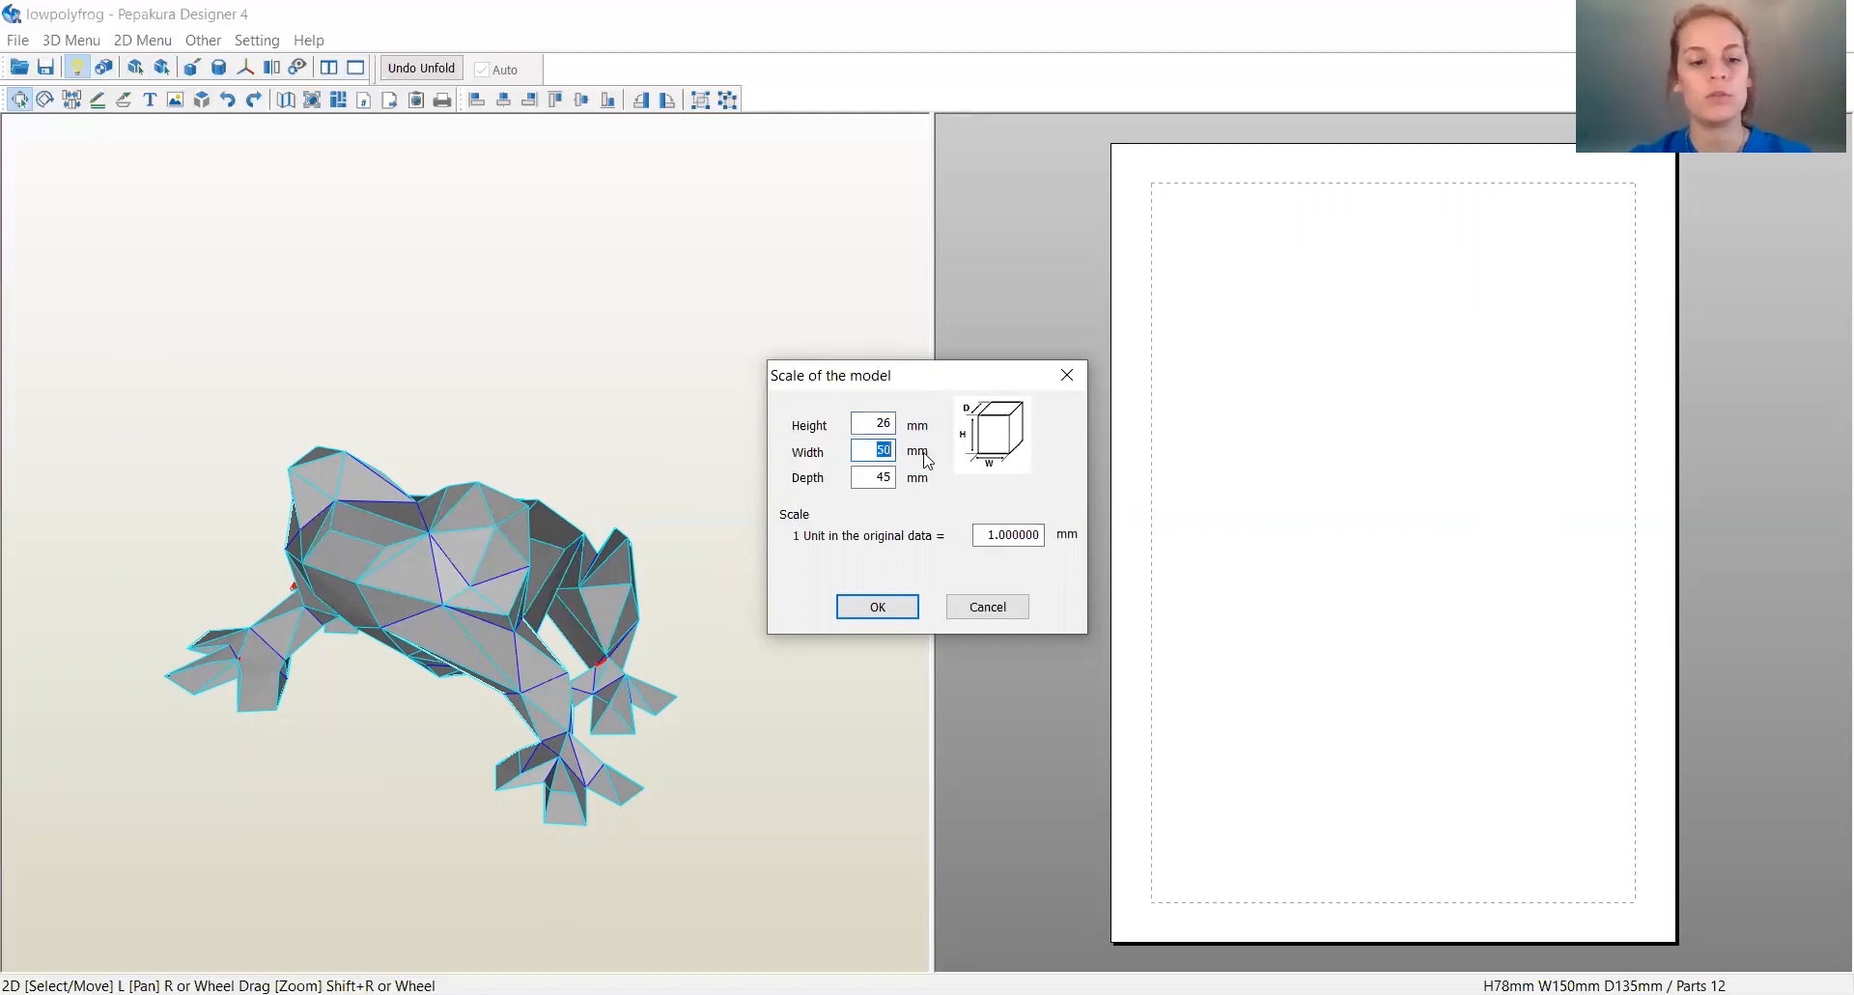
pyautogui.write('1500')
pyautogui.press('BackSpace')
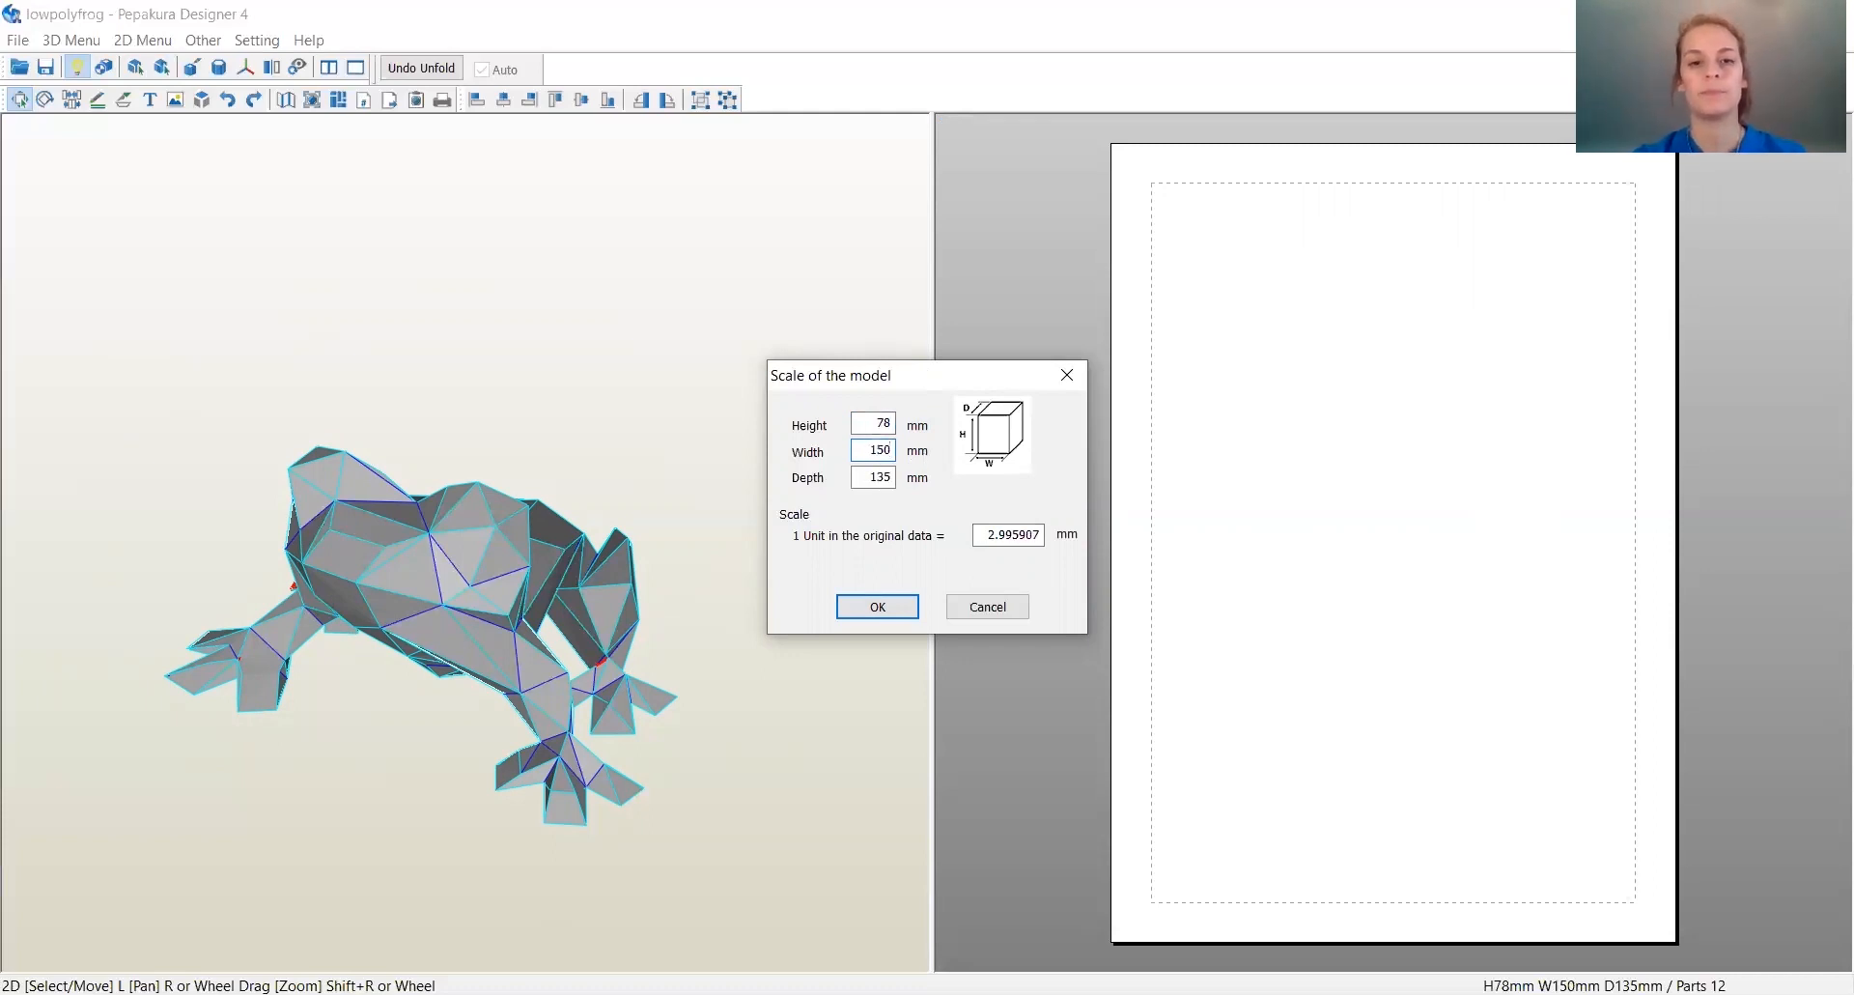
pyautogui.press('Return')
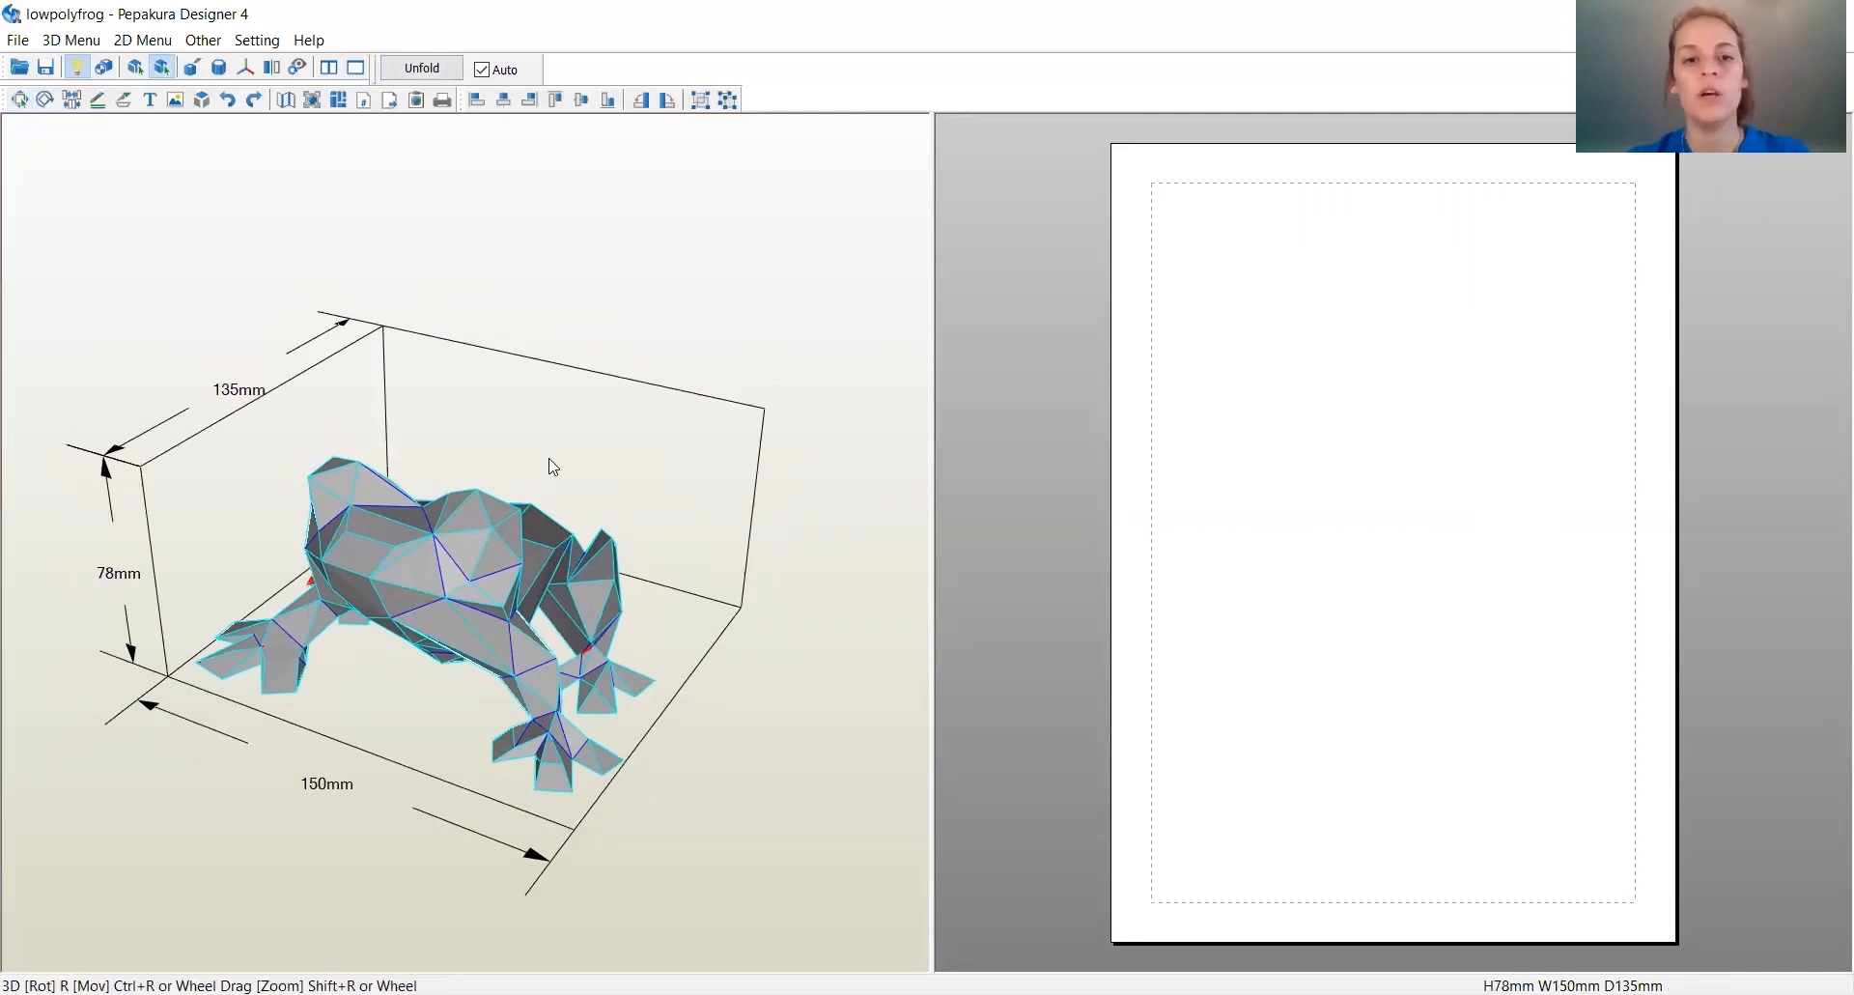
pyautogui.click(409, 71)
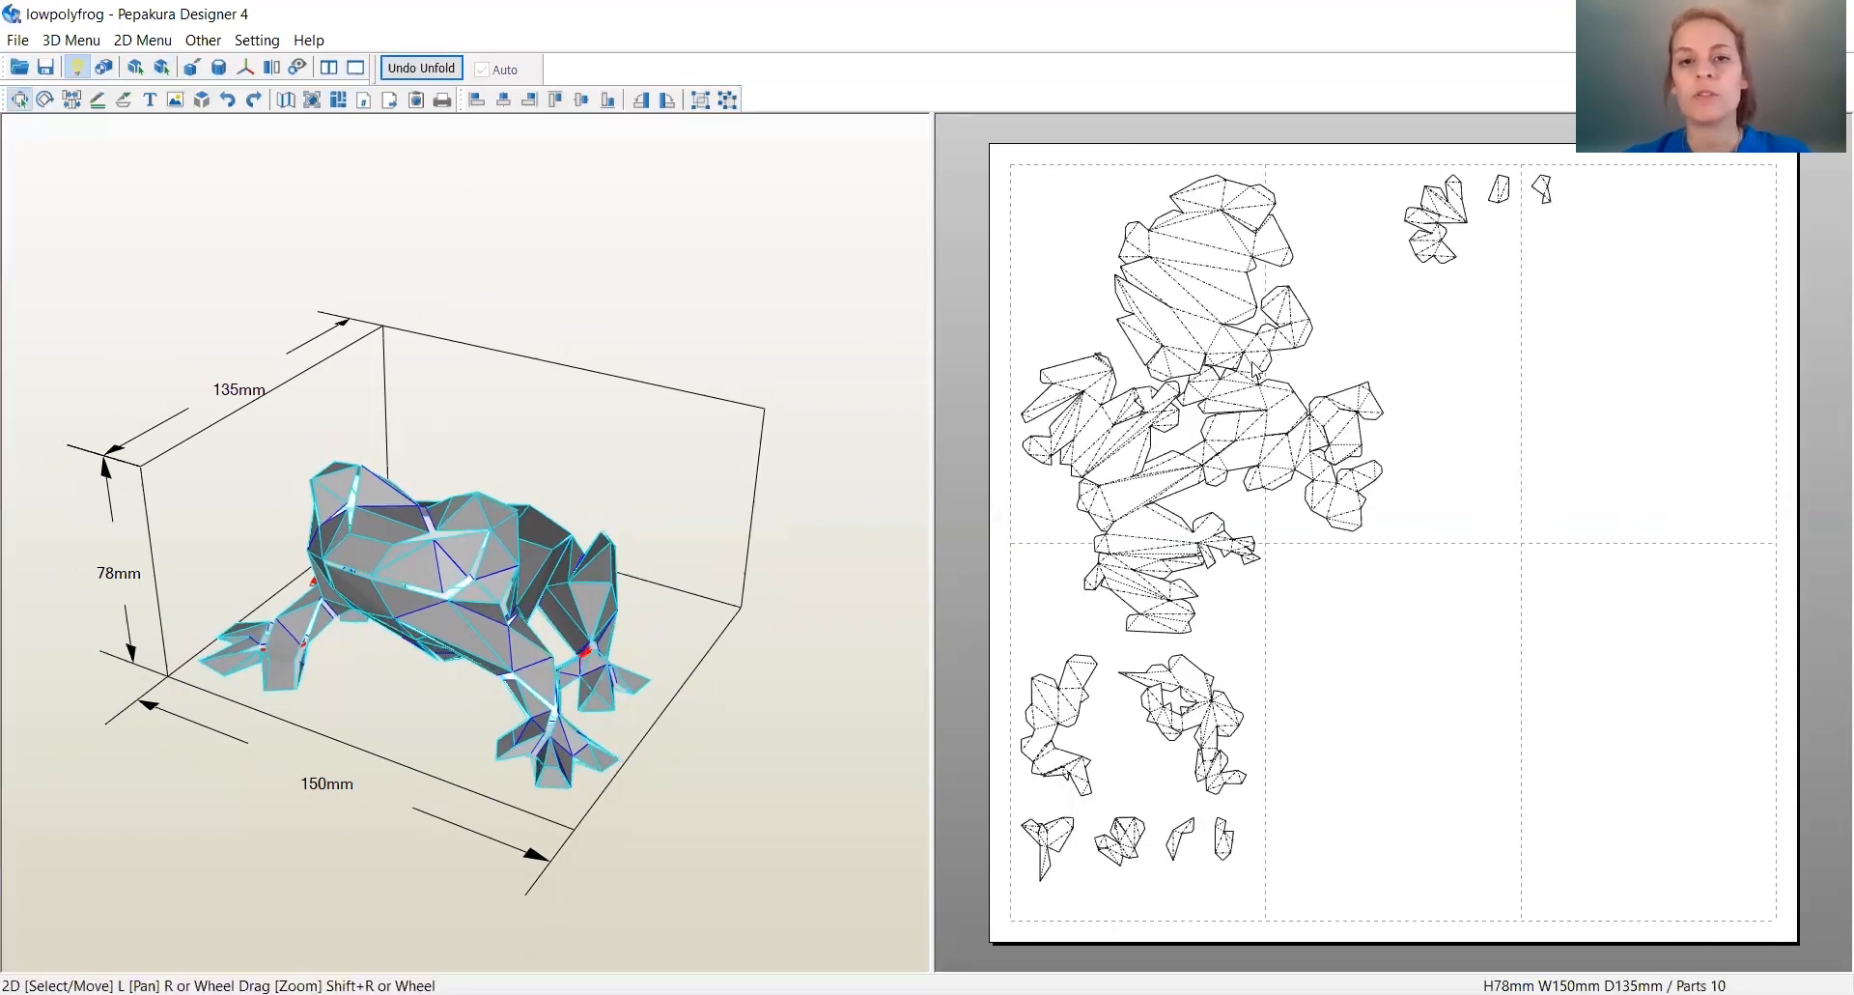
# Set the paper size to A4 in the Print and Paper settings and apply it.
pyautogui.click(247, 48)
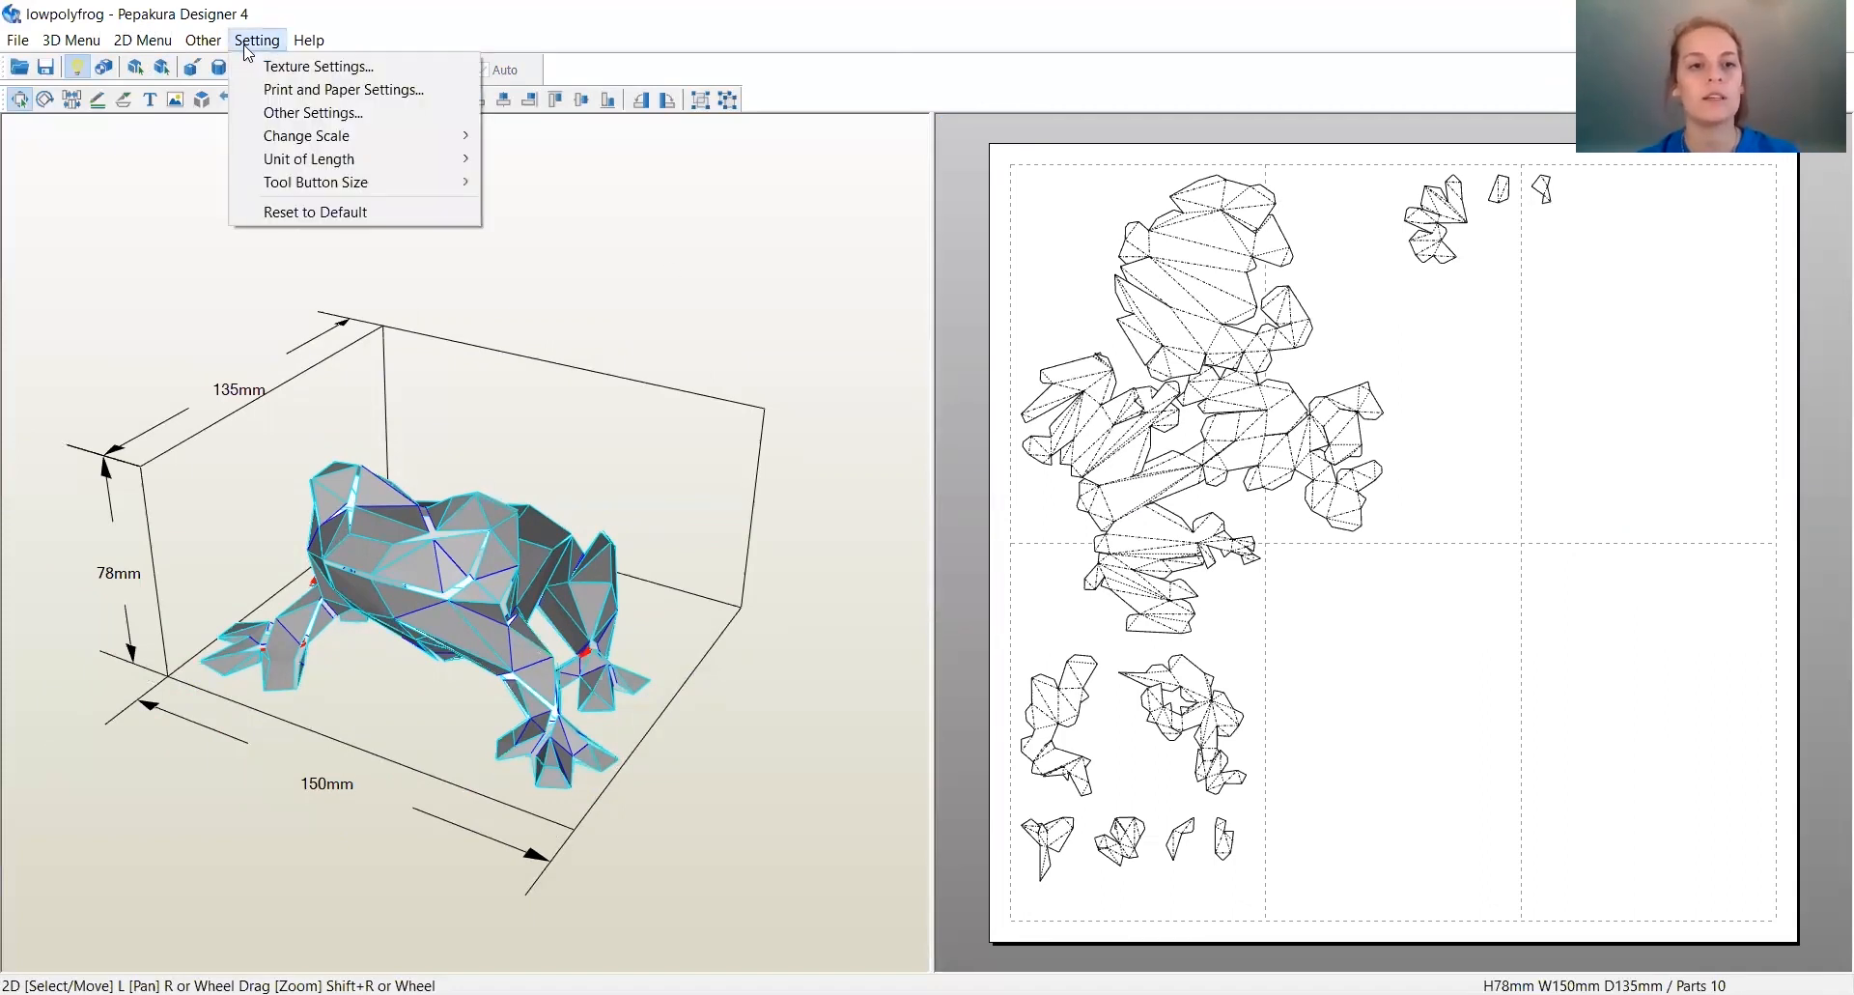
pyautogui.click(286, 93)
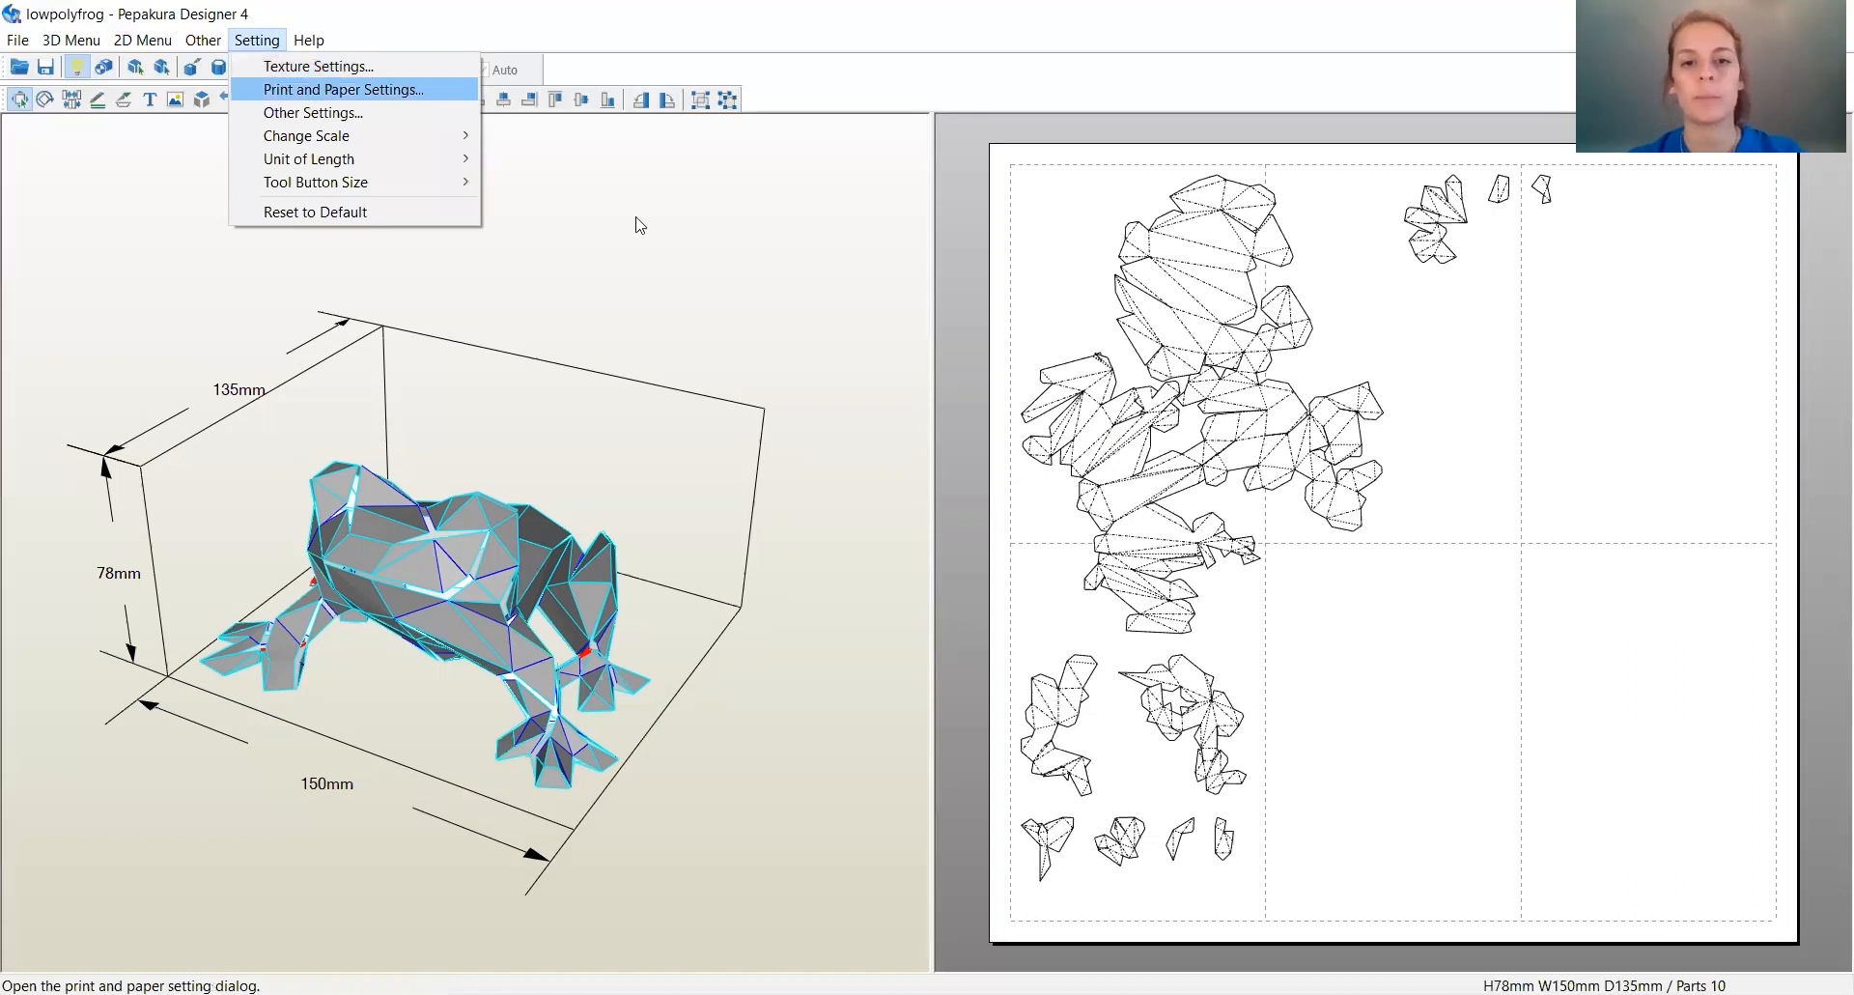
pyautogui.click(799, 324)
pyautogui.click(801, 323)
pyautogui.click(805, 321)
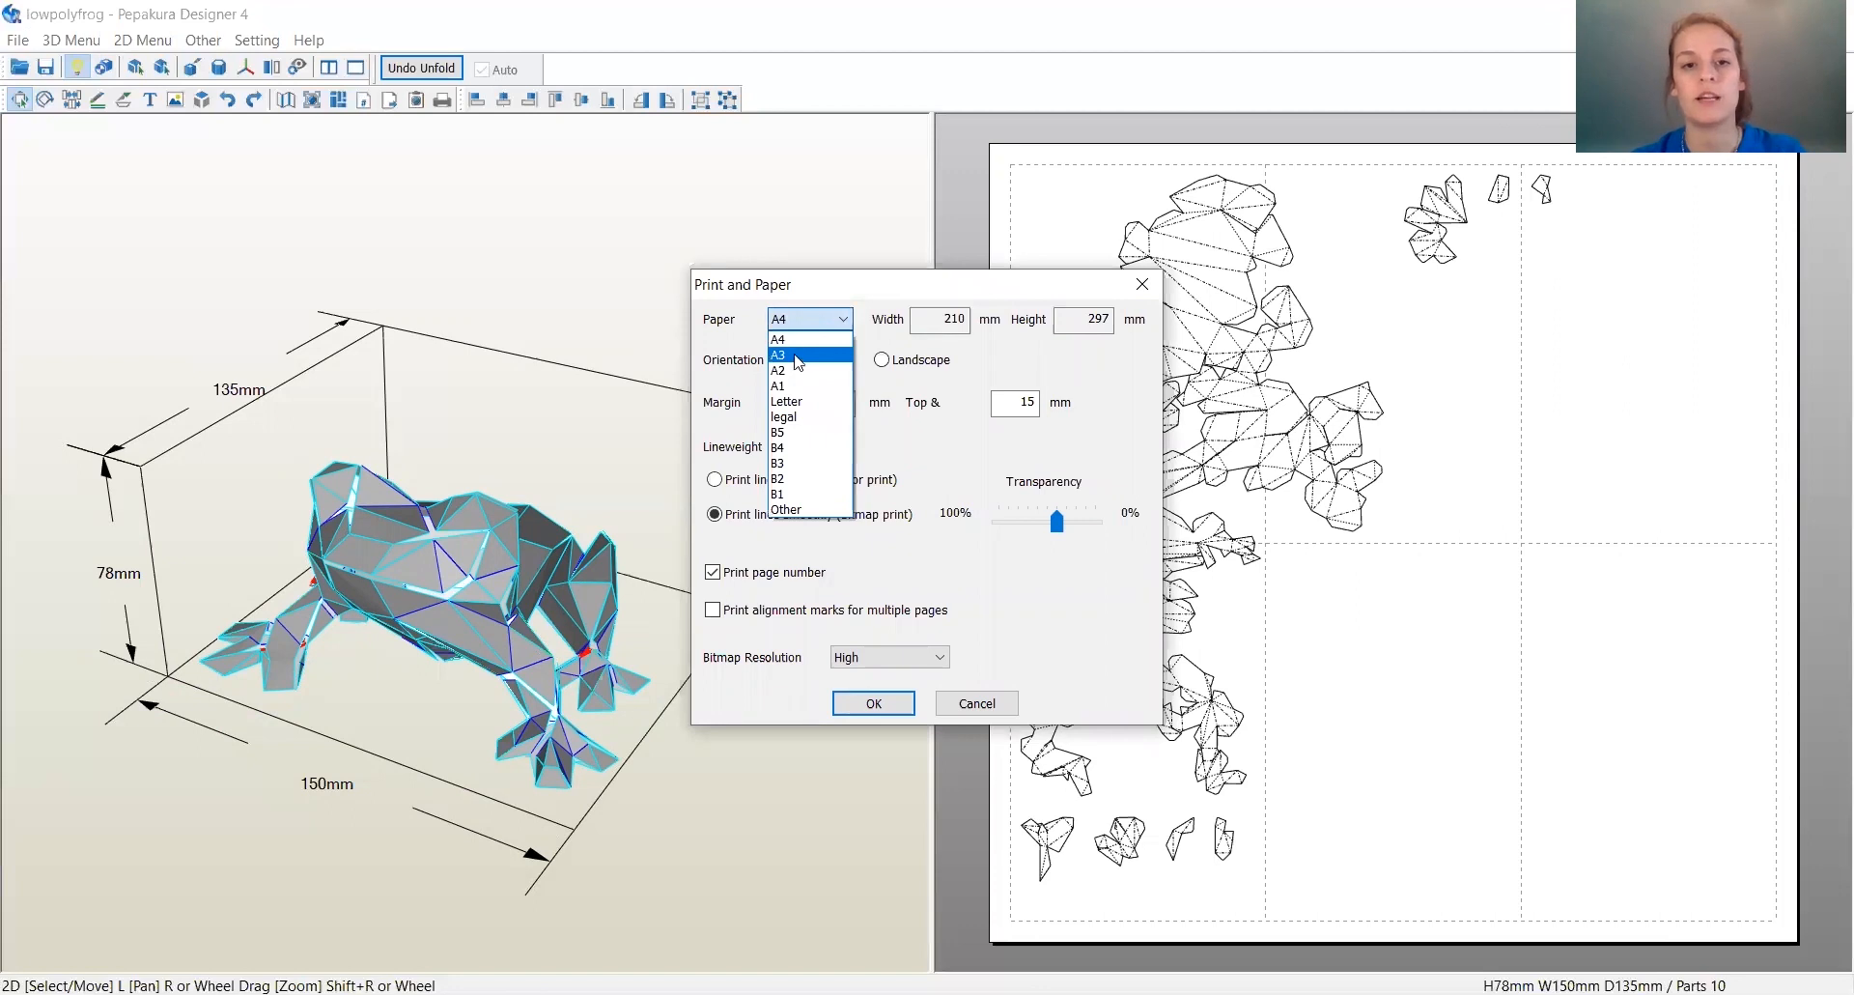
pyautogui.click(794, 325)
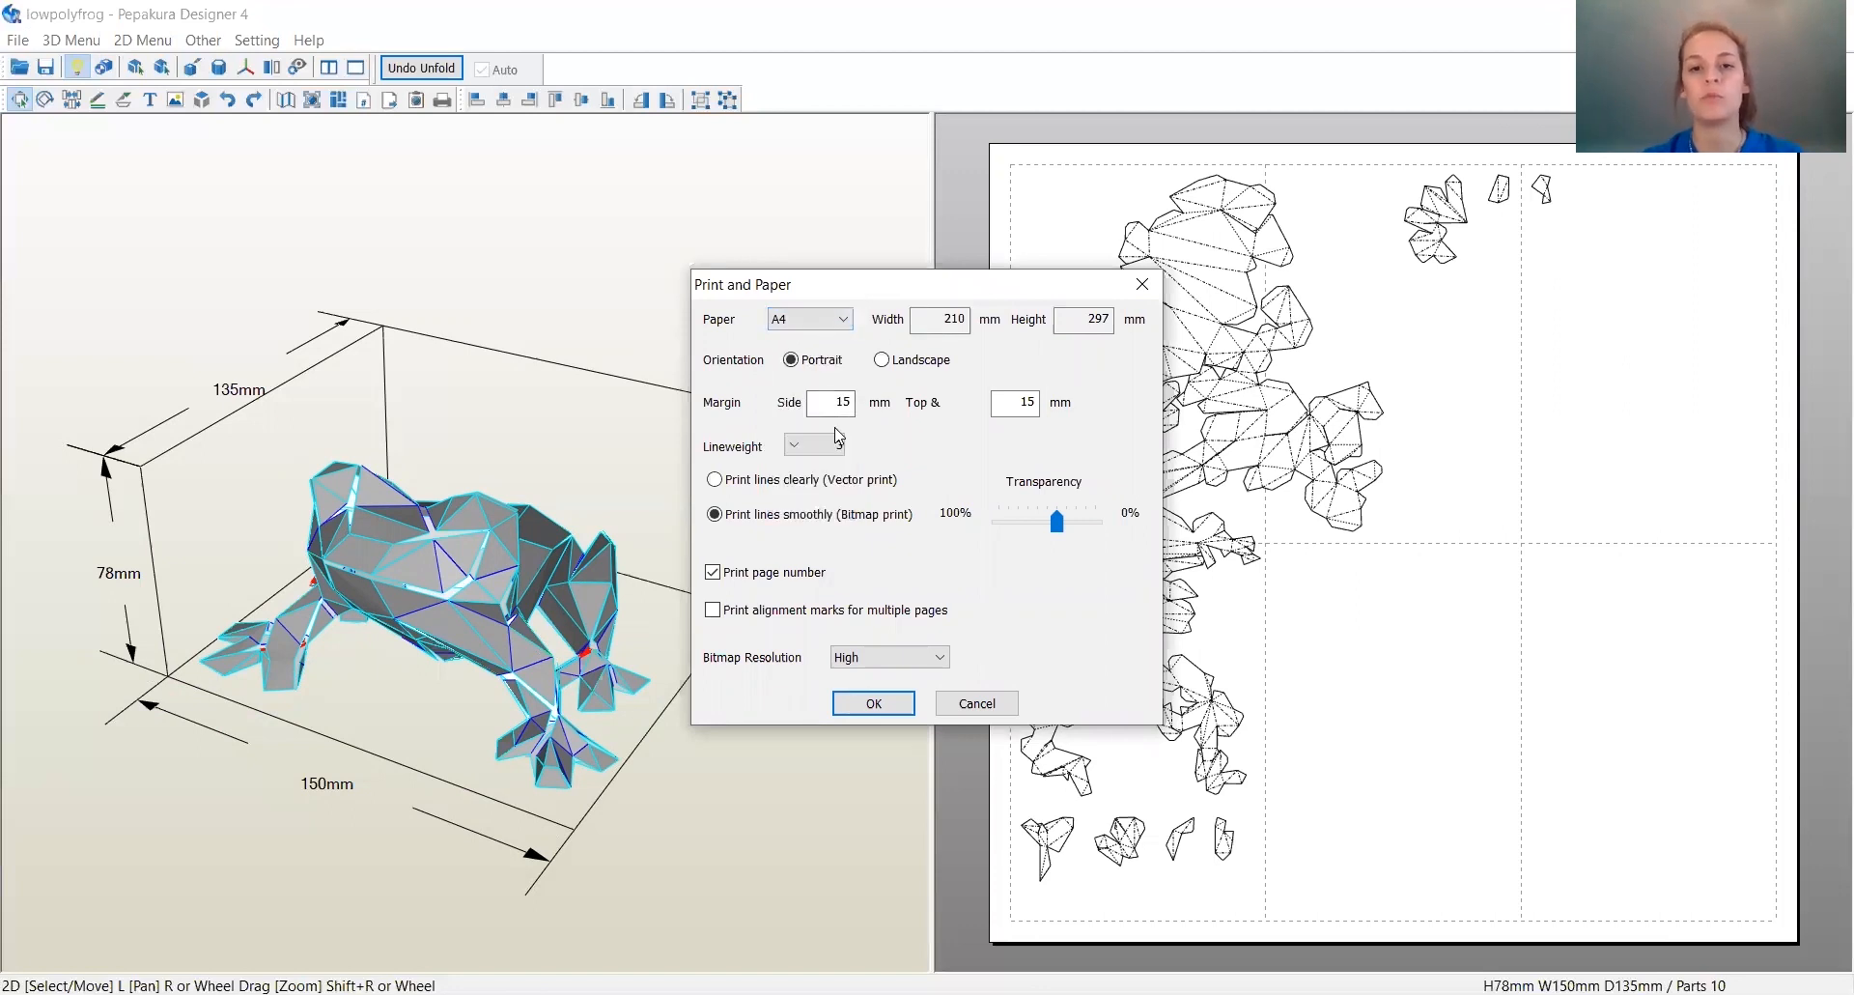
pyautogui.click(874, 703)
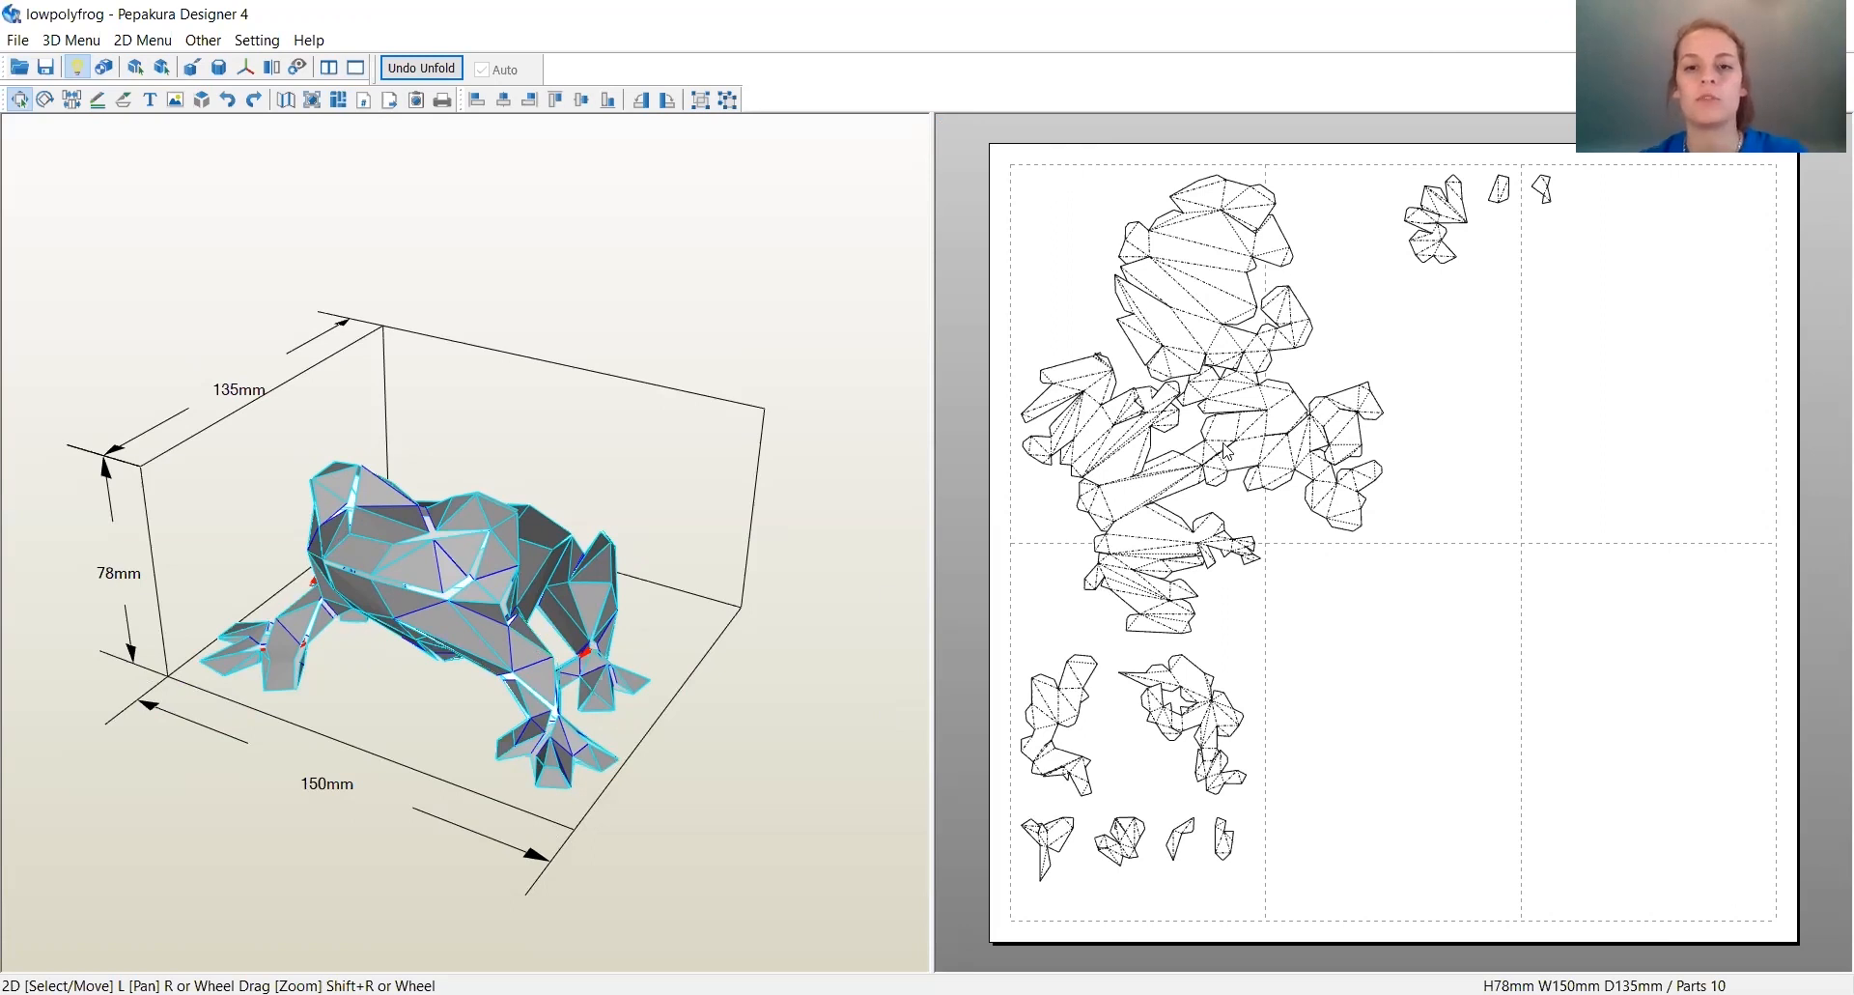
# Examine how the unfolded frog parts are laid out across the pages.
pyautogui.scroll(-3, 1224, 444)
pyautogui.scroll(2, 1275, 443)
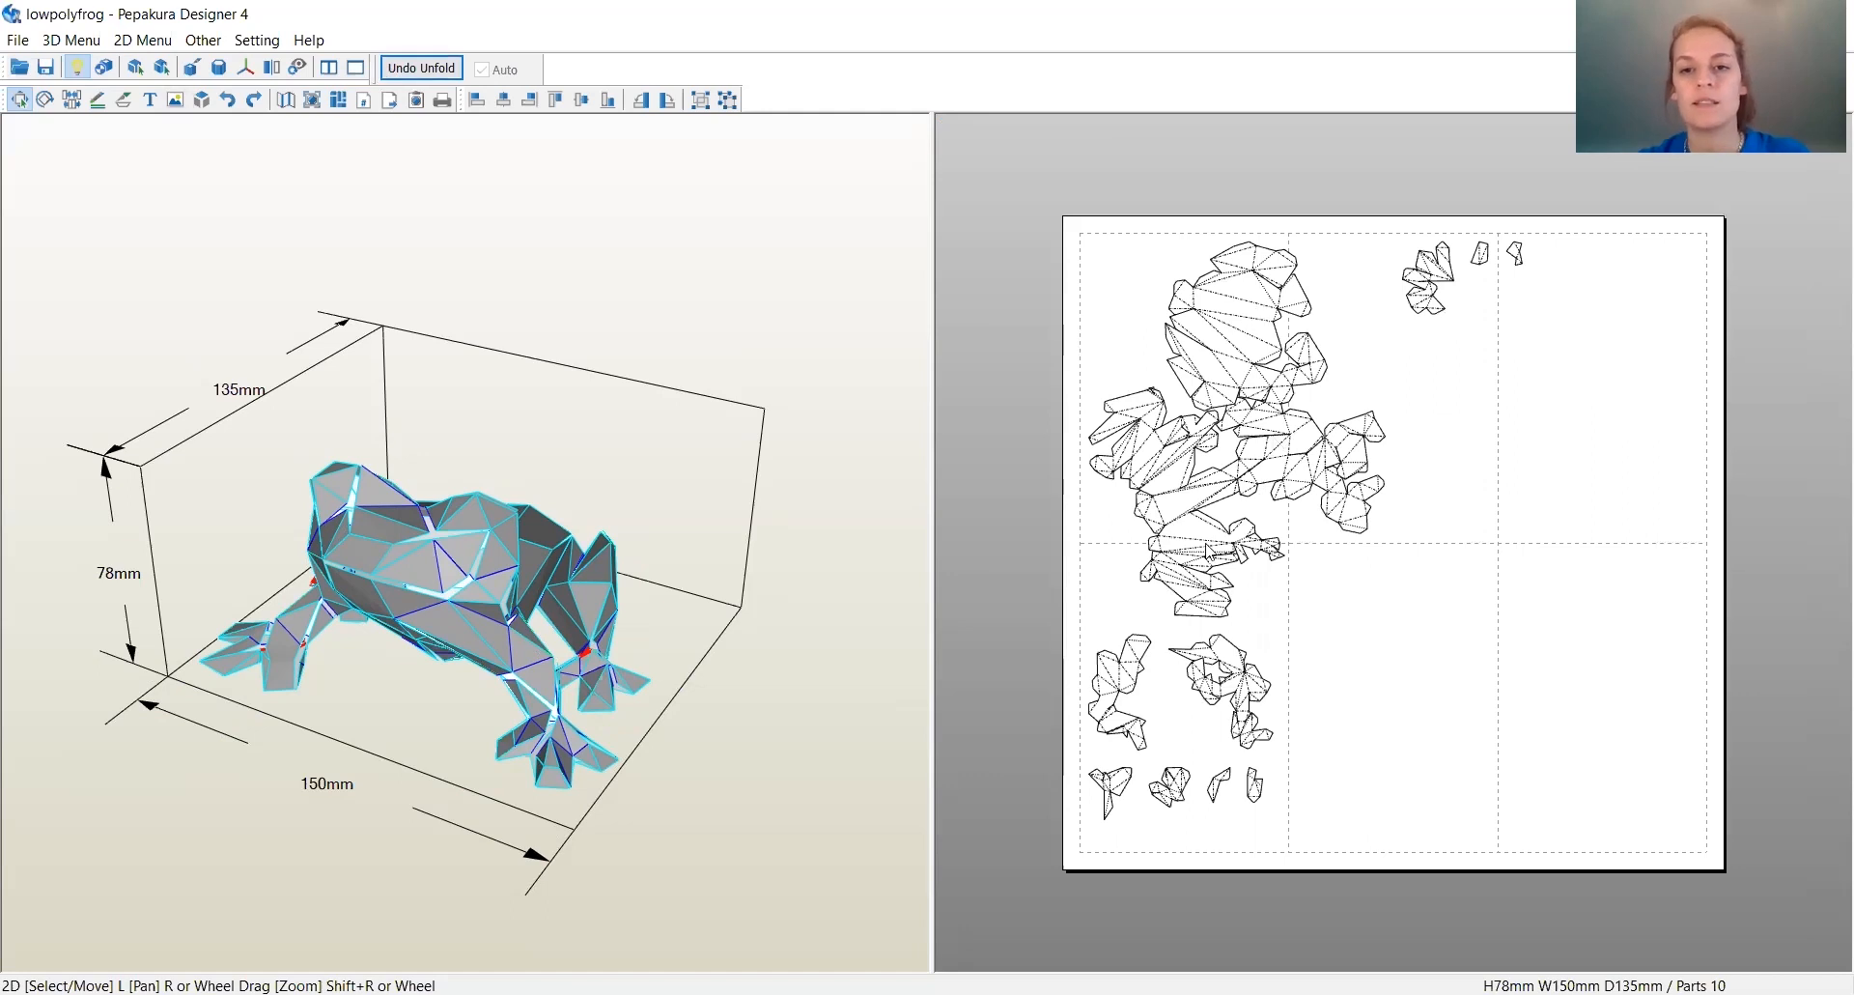
pyautogui.scroll(-2, 966, 445)
pyautogui.scroll(1, 1410, 464)
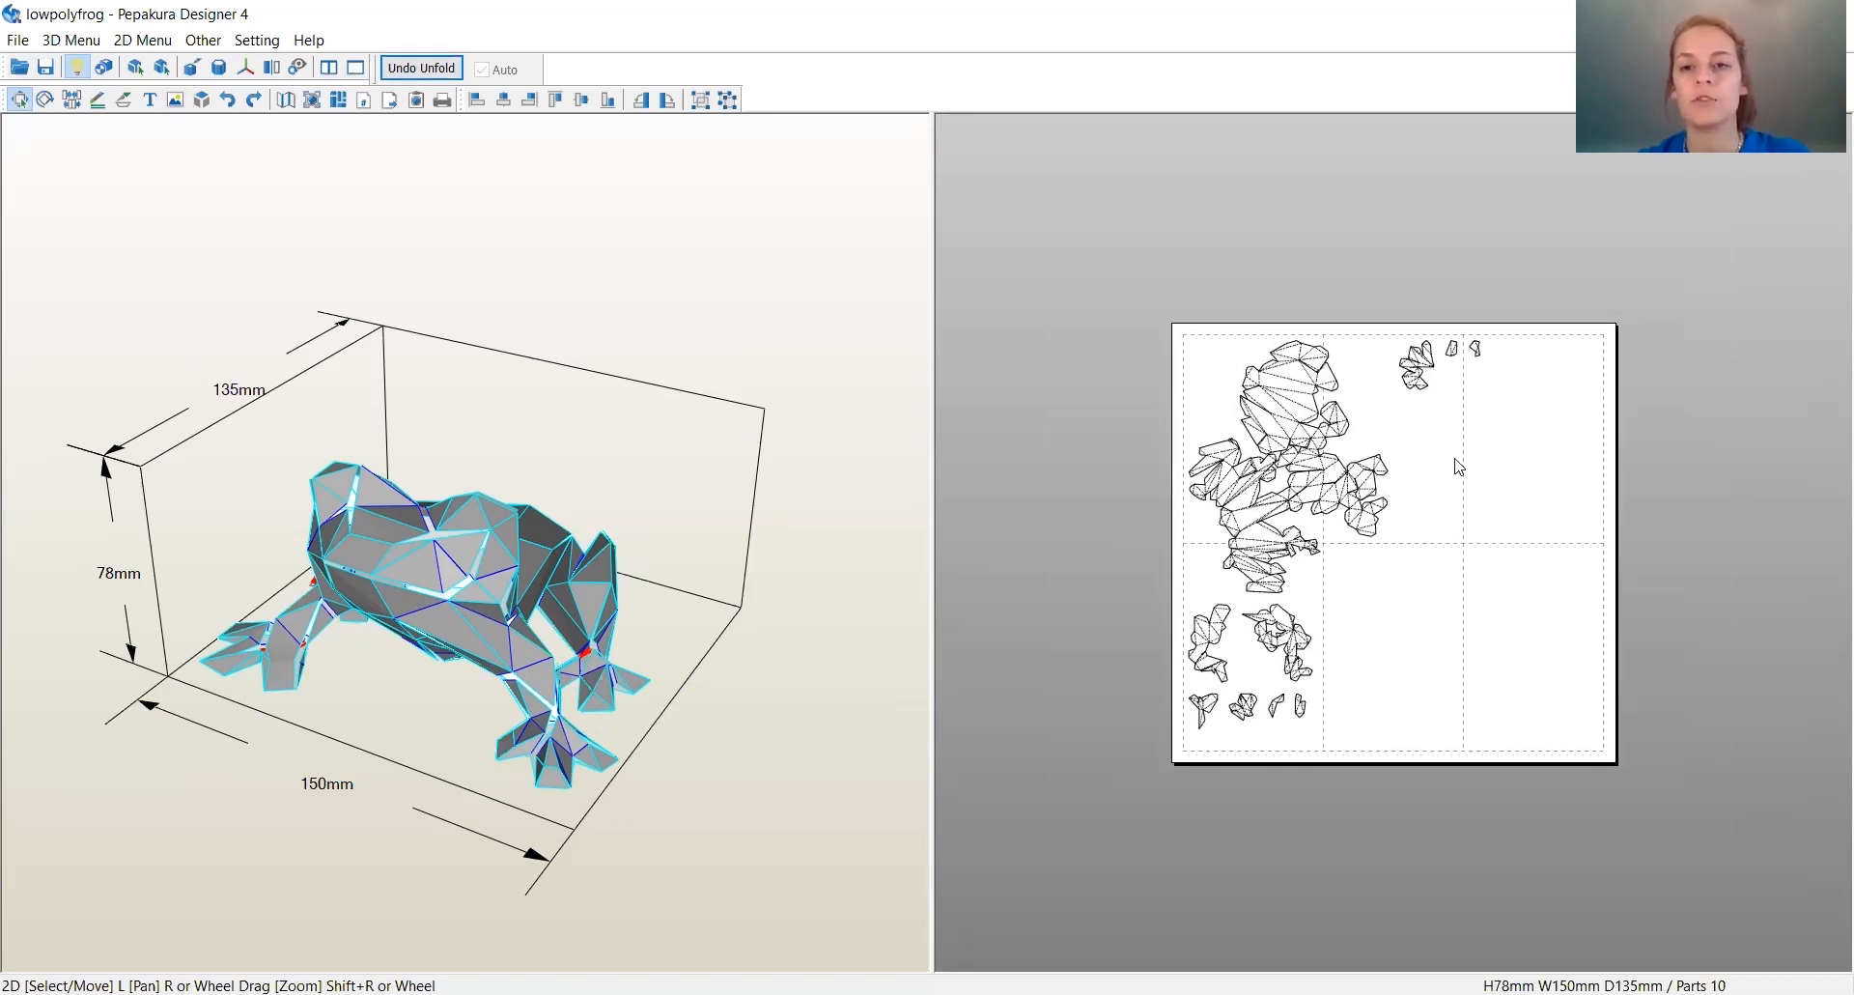
pyautogui.scroll(1, 1458, 459)
pyautogui.moveTo(1492, 475)
pyautogui.mouseDown(button='middle')
pyautogui.moveTo(1480, 492)
pyautogui.moveTo(1463, 470)
pyautogui.mouseUp(button='middle')
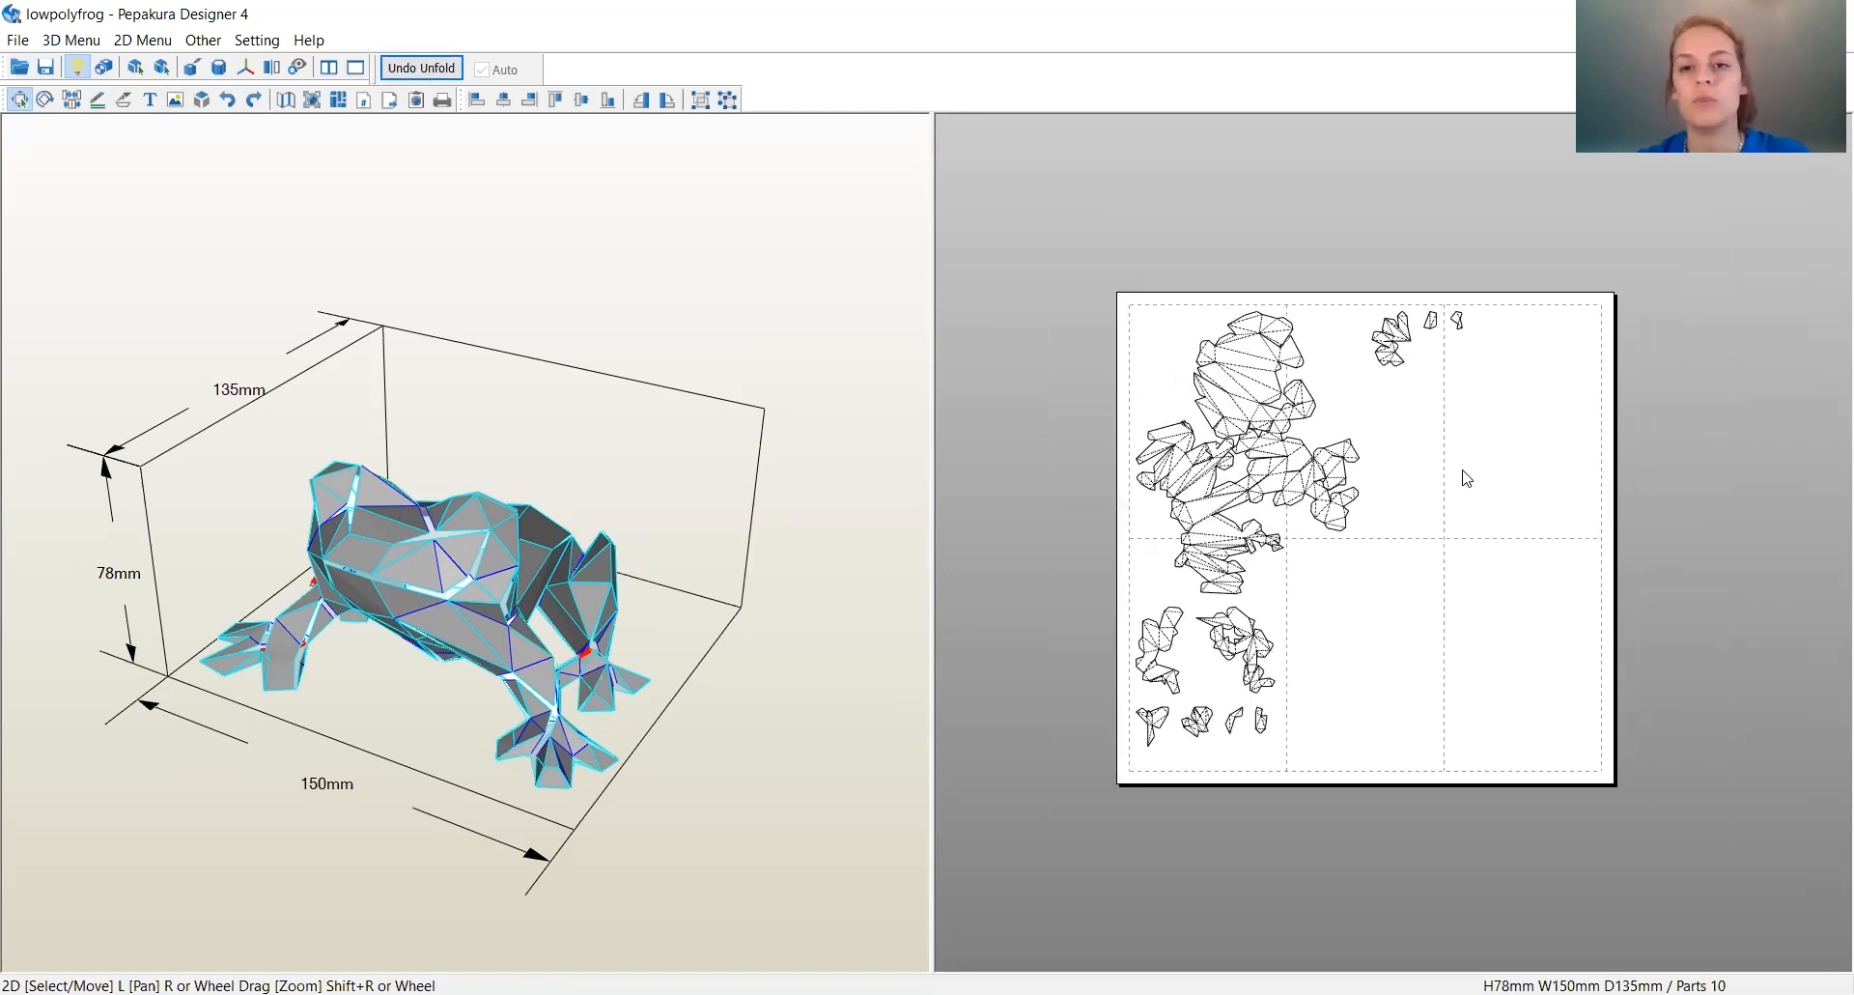
pyautogui.scroll(3, 1197, 357)
pyautogui.scroll(-2, 1149, 473)
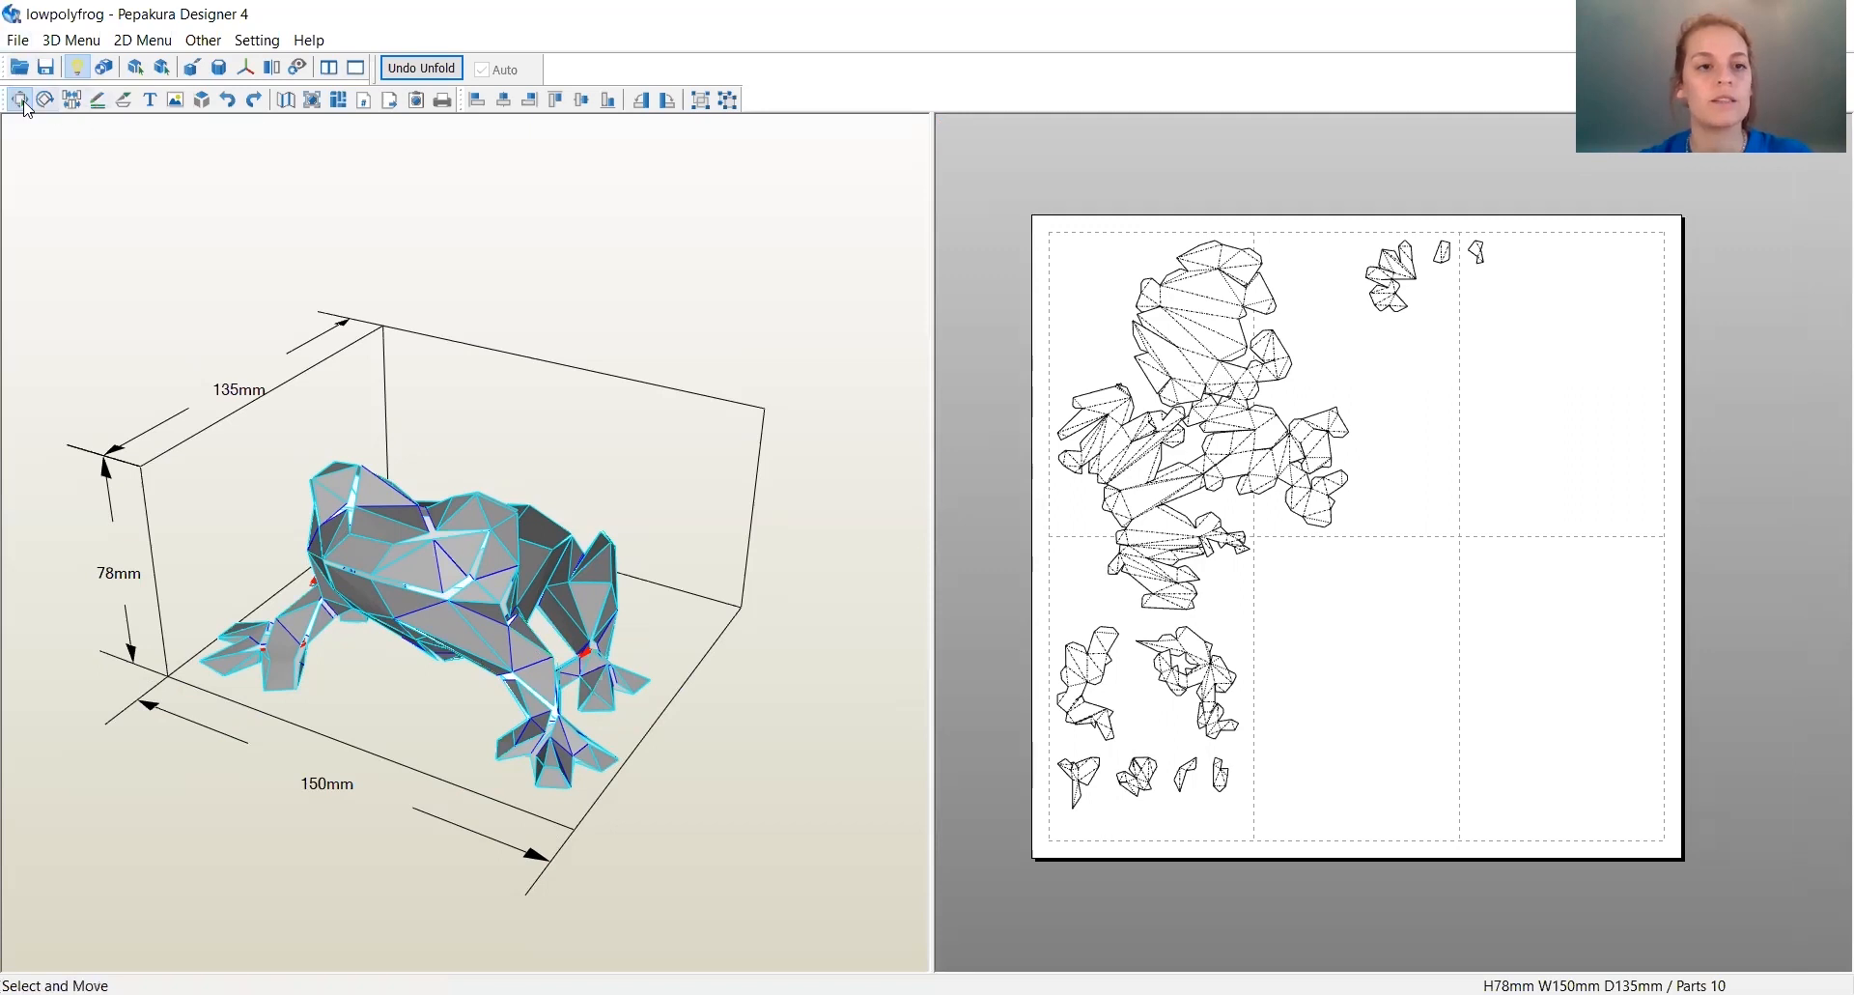
# Limit the Line Color Tool's filter to Cut Line and set its paint color to basic red.
pyautogui.click(97, 100)
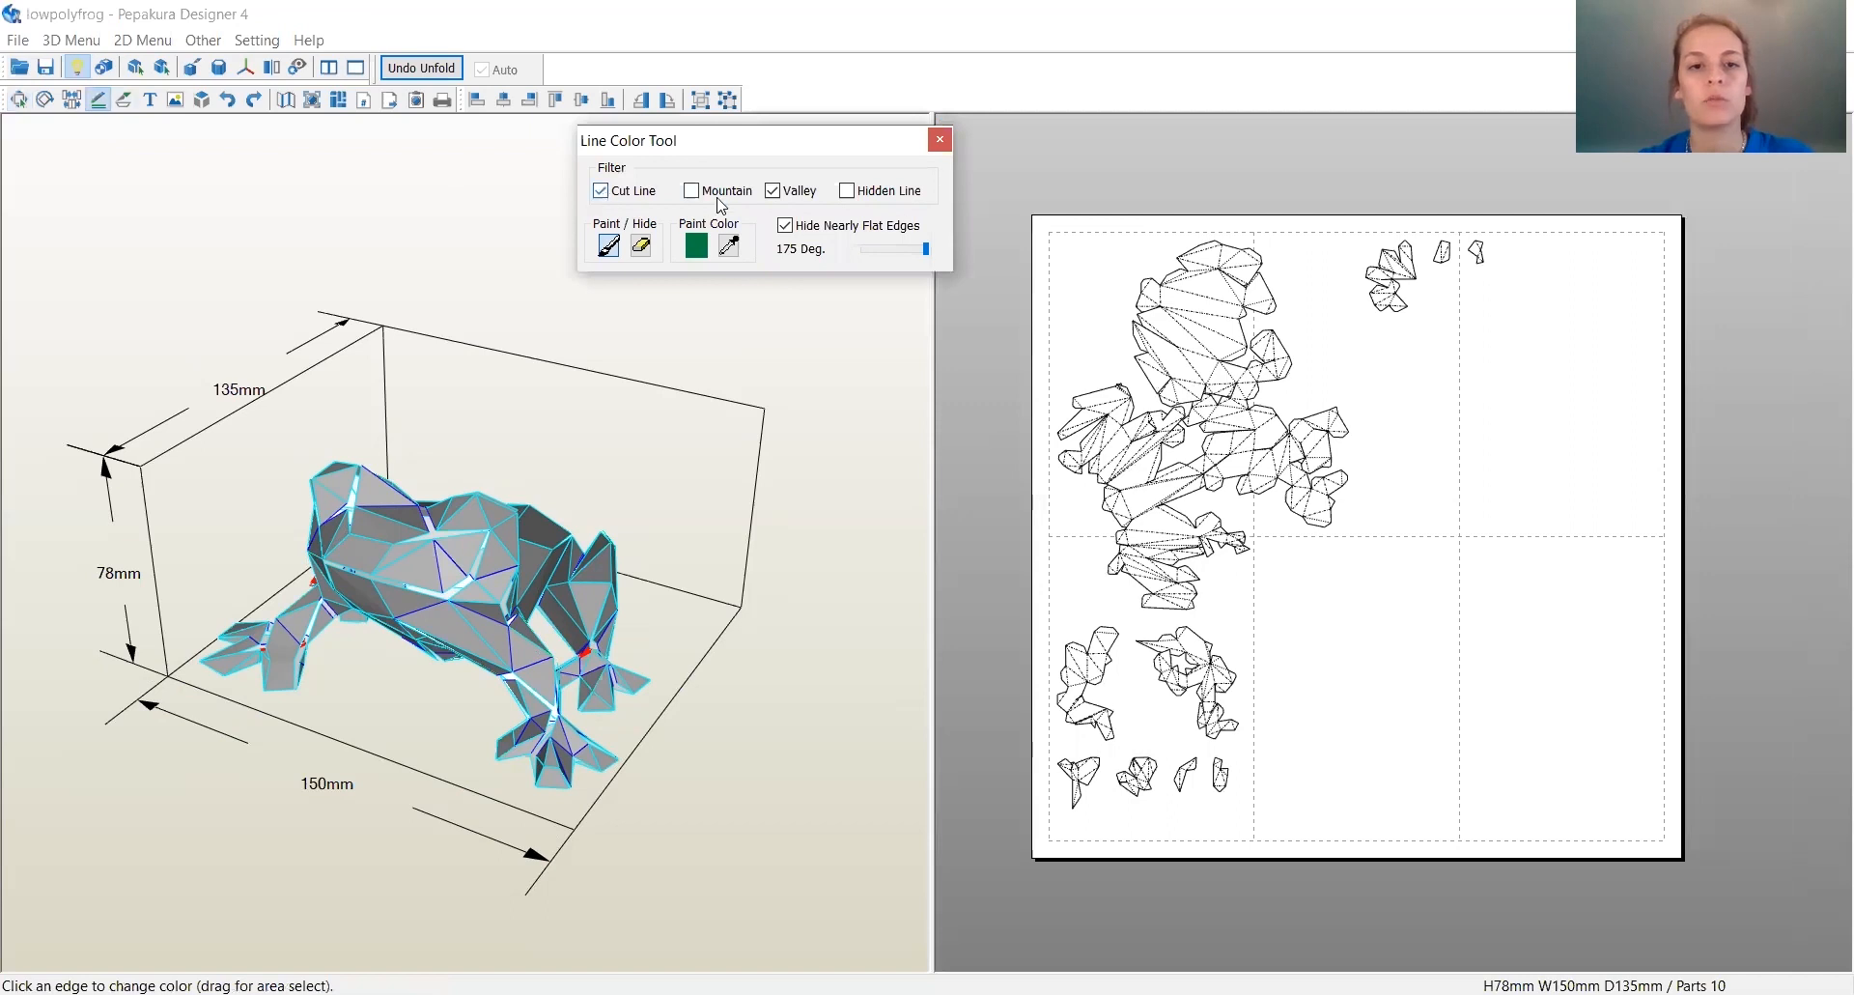
pyautogui.click(773, 192)
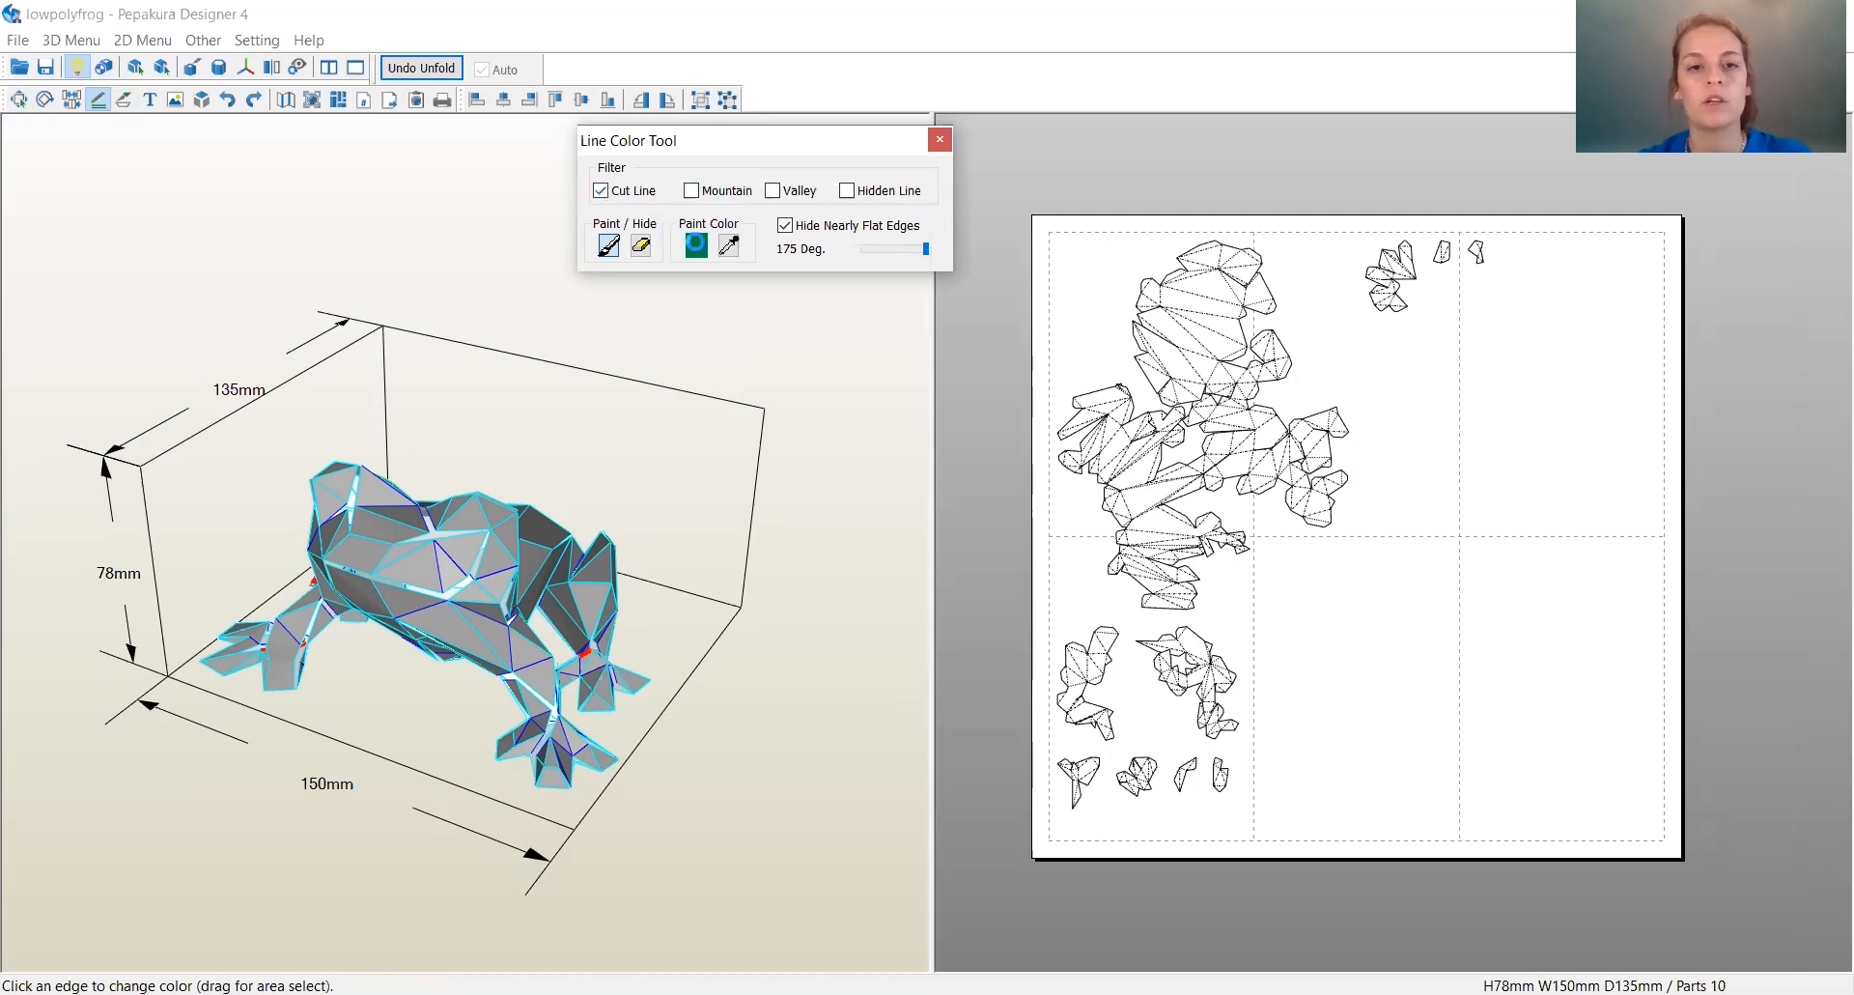
pyautogui.click(696, 245)
pyautogui.click(501, 102)
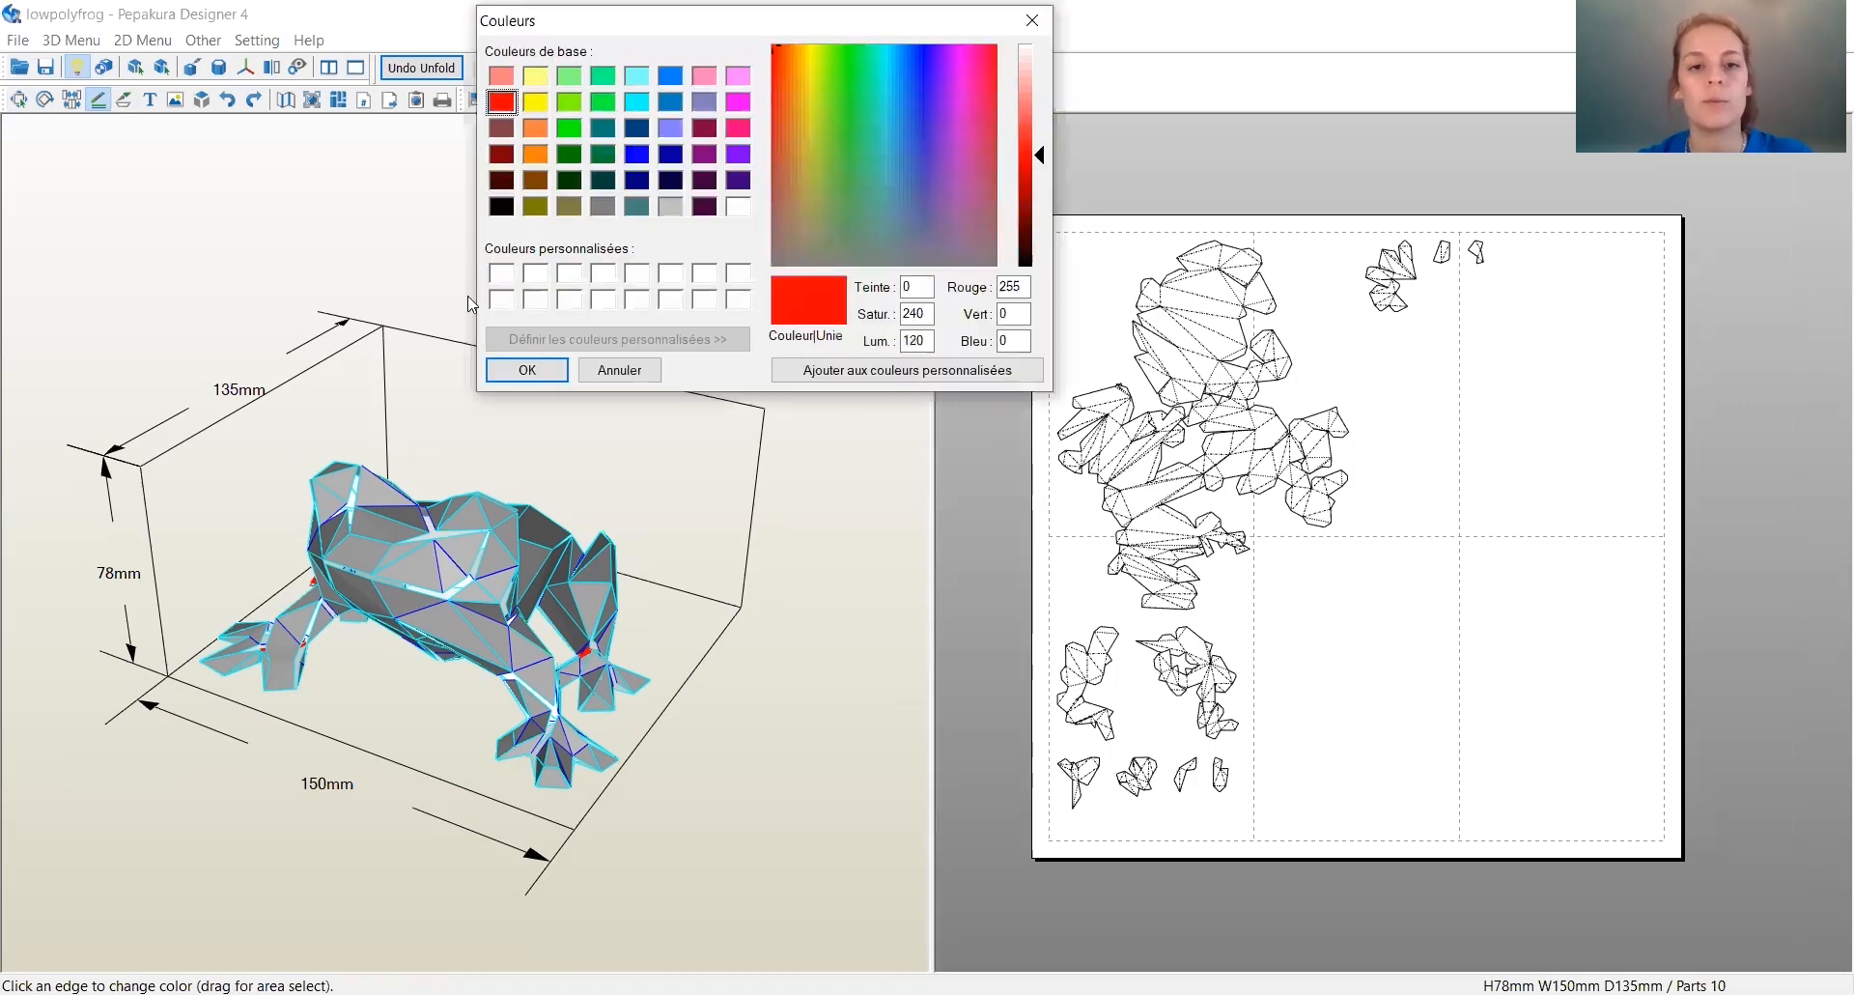
pyautogui.click(527, 369)
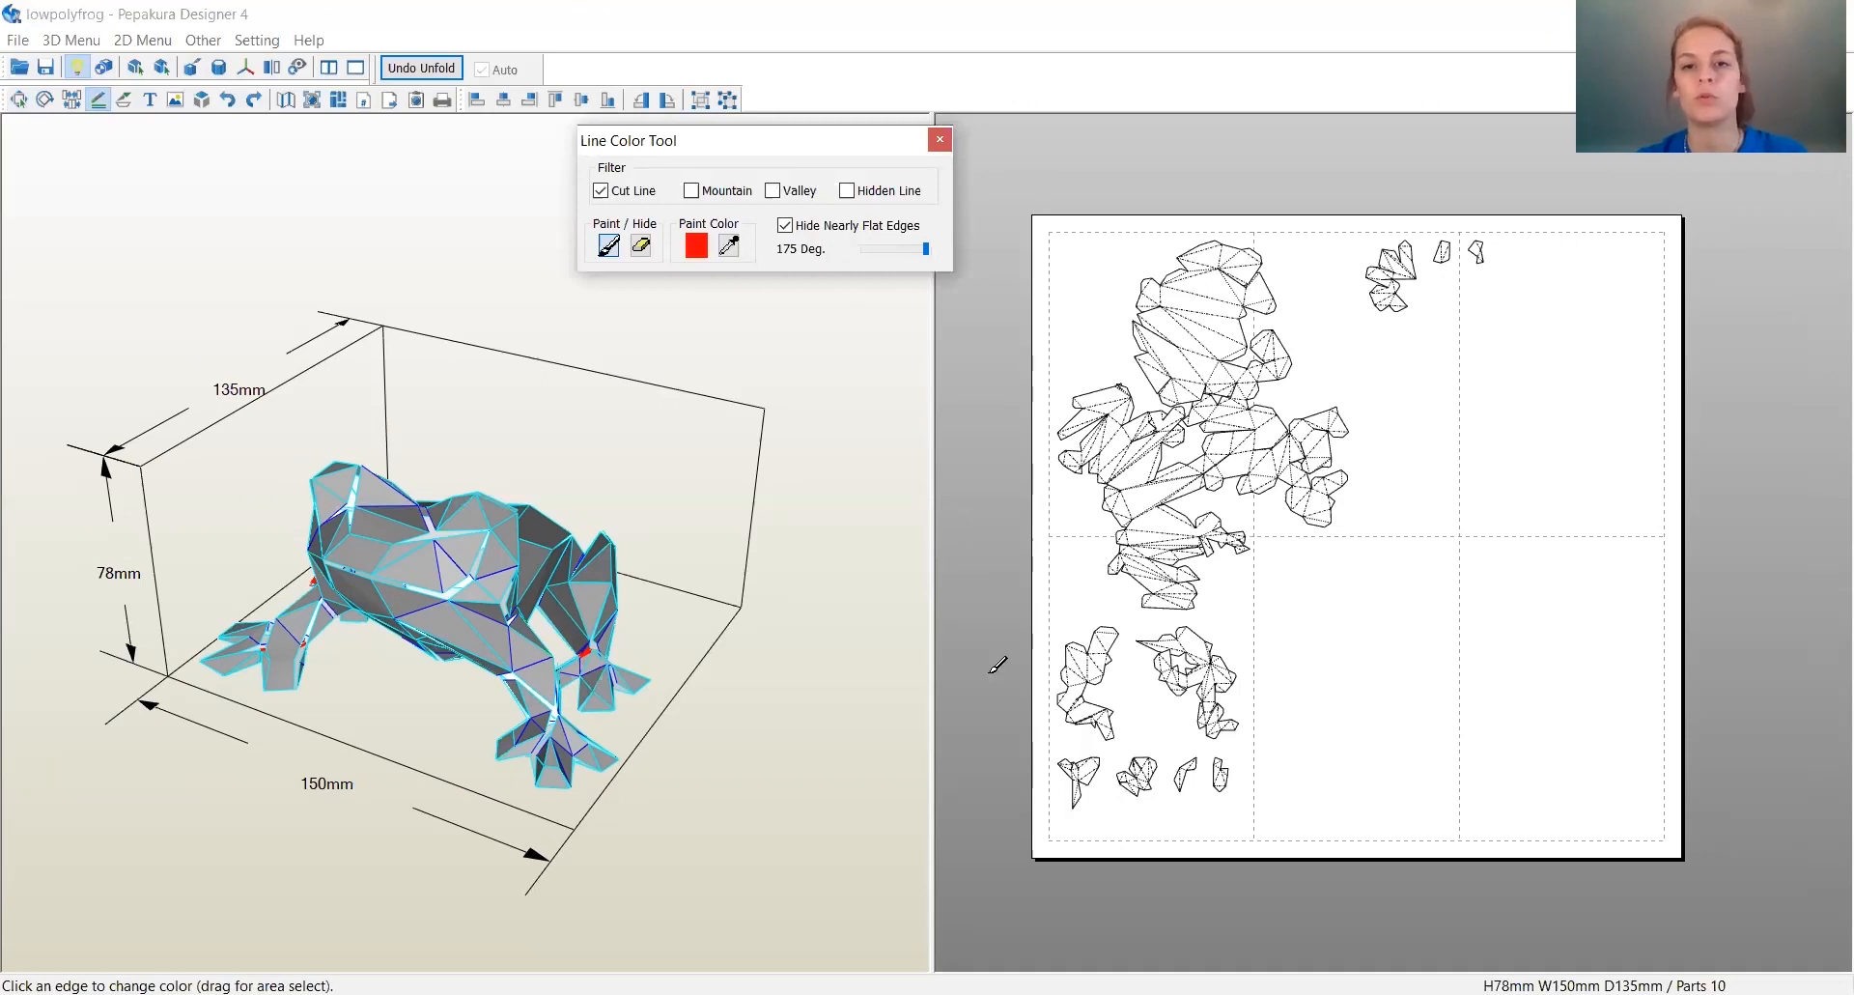
# Paint the cut lines of all unfolded parts on the pages red.
pyautogui.moveTo(1034, 204); pyautogui.dragTo(1556, 854)
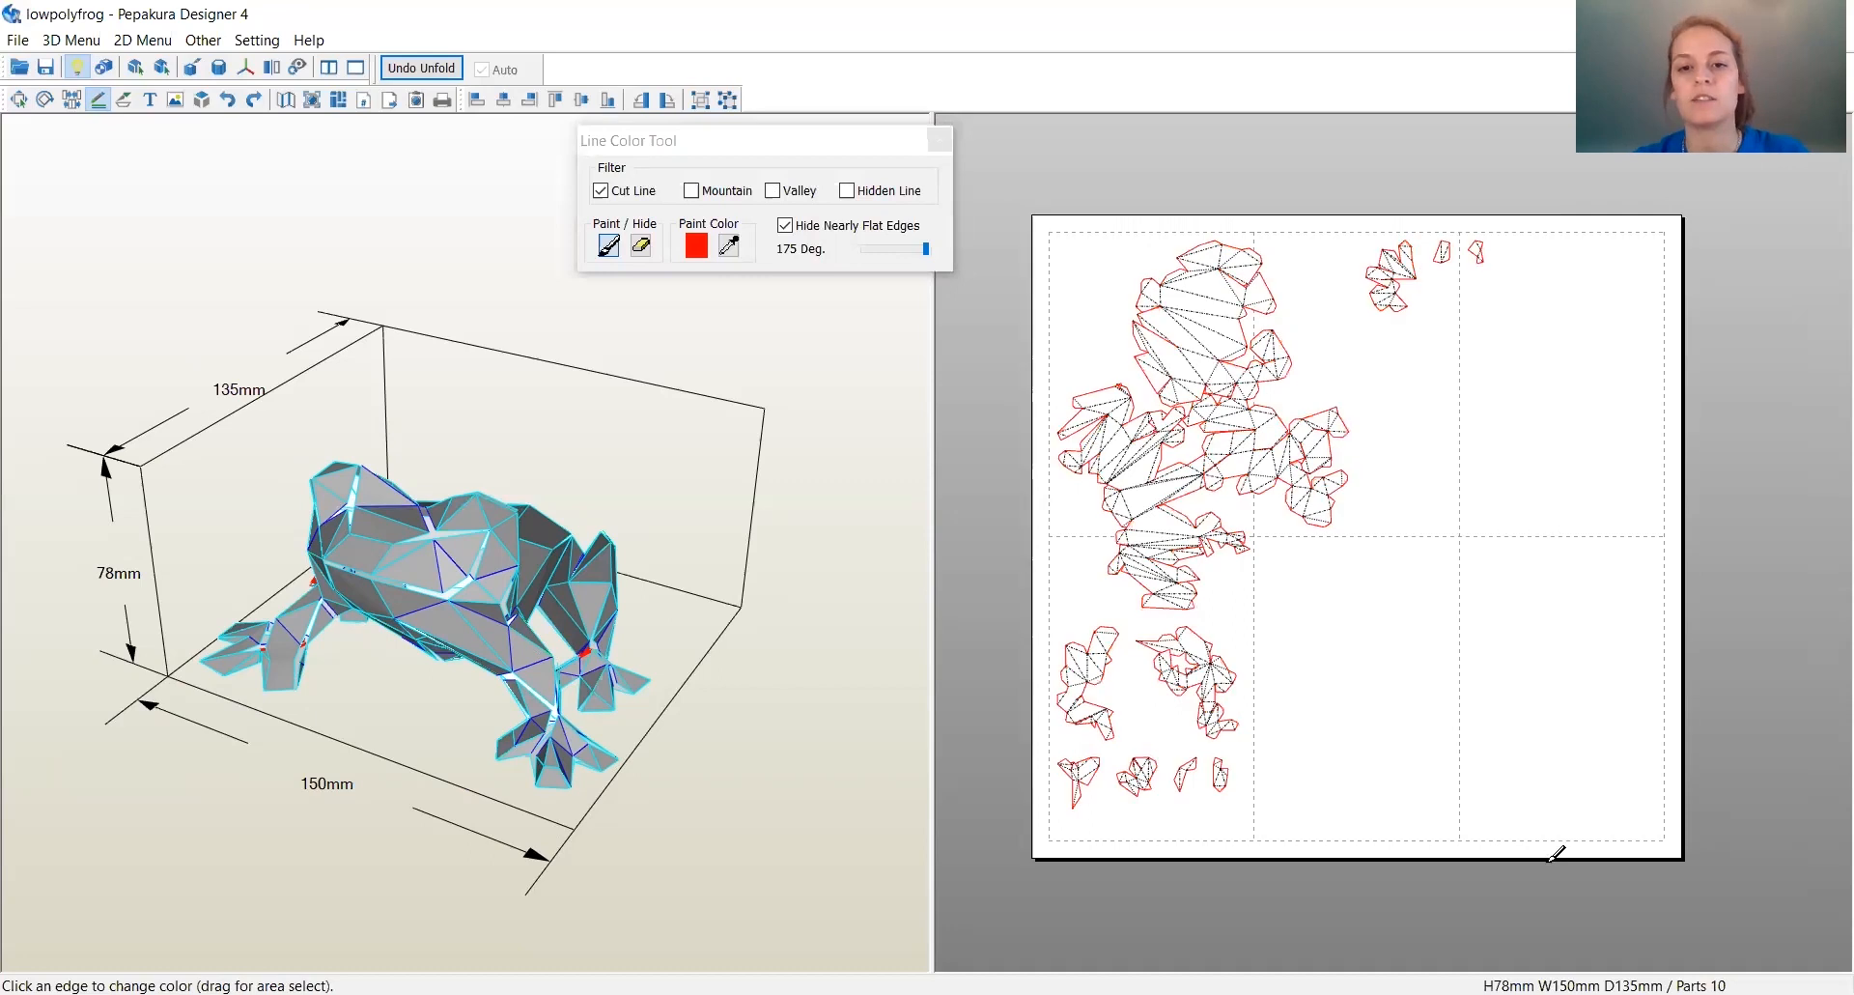
pyautogui.scroll(2, 1159, 411)
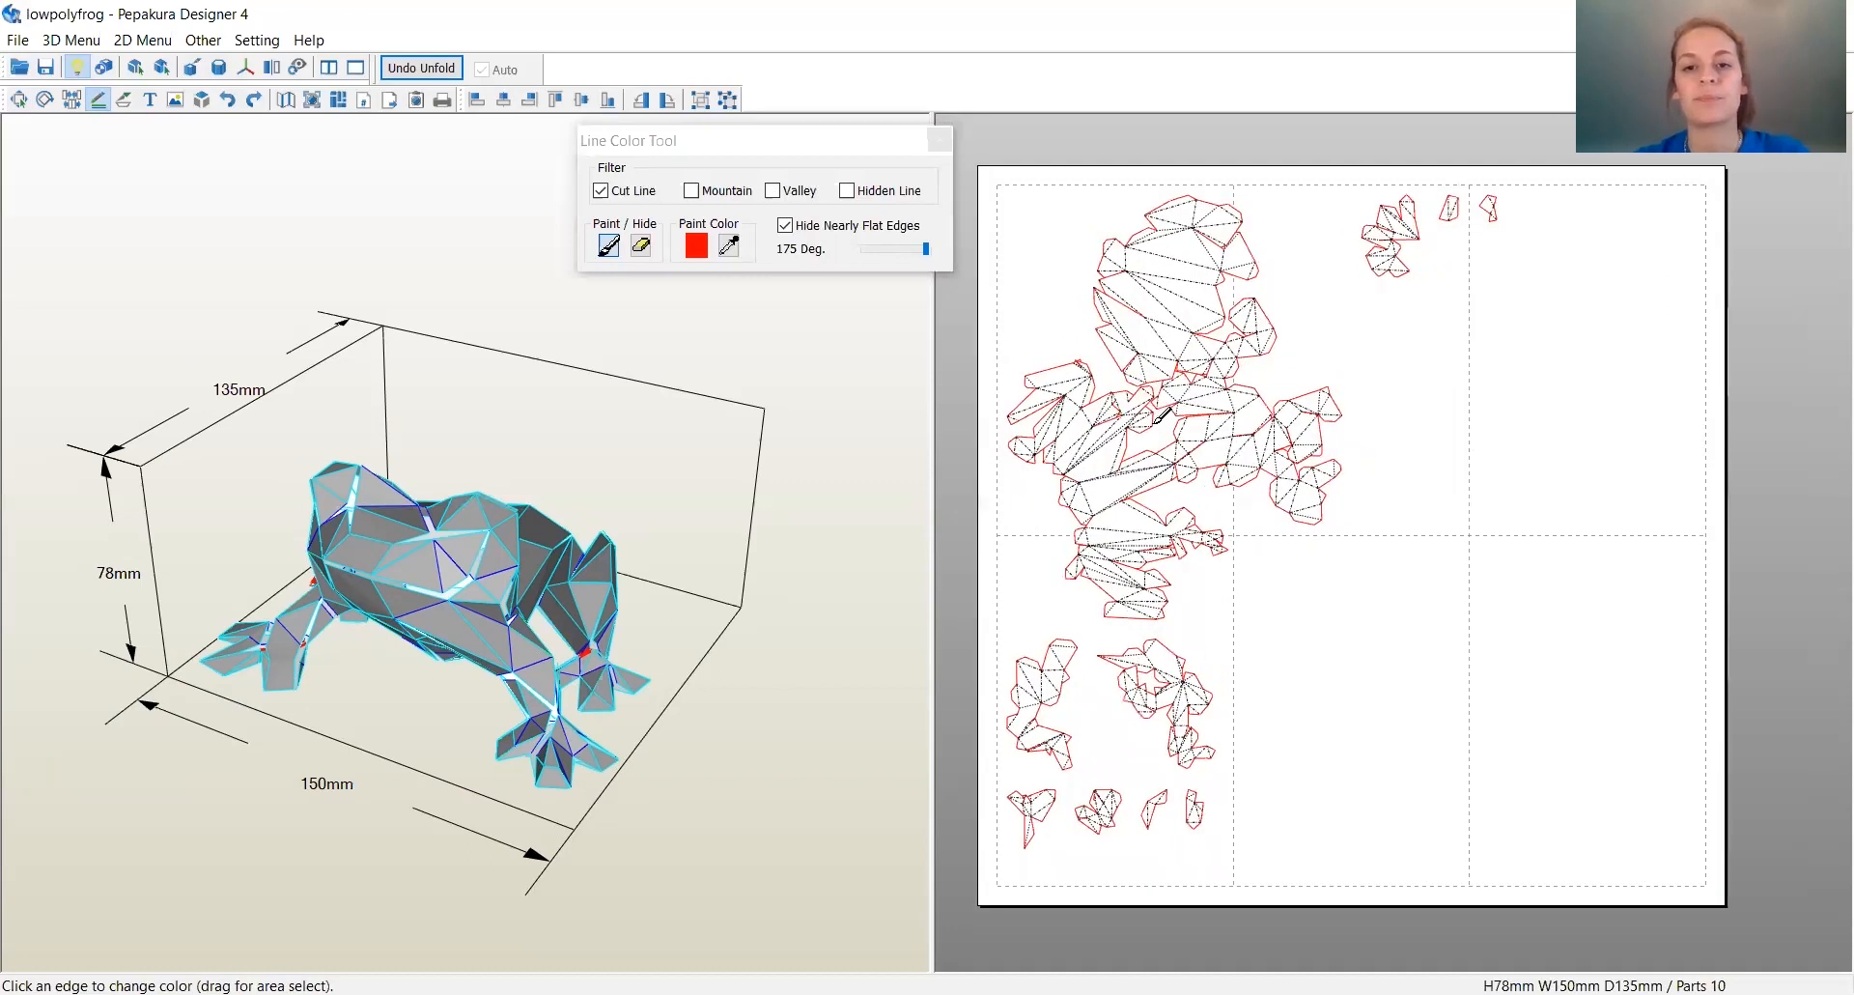
pyautogui.scroll(4, 1157, 420)
pyautogui.moveTo(1155, 351); pyautogui.dragTo(1524, 699, button='middle')
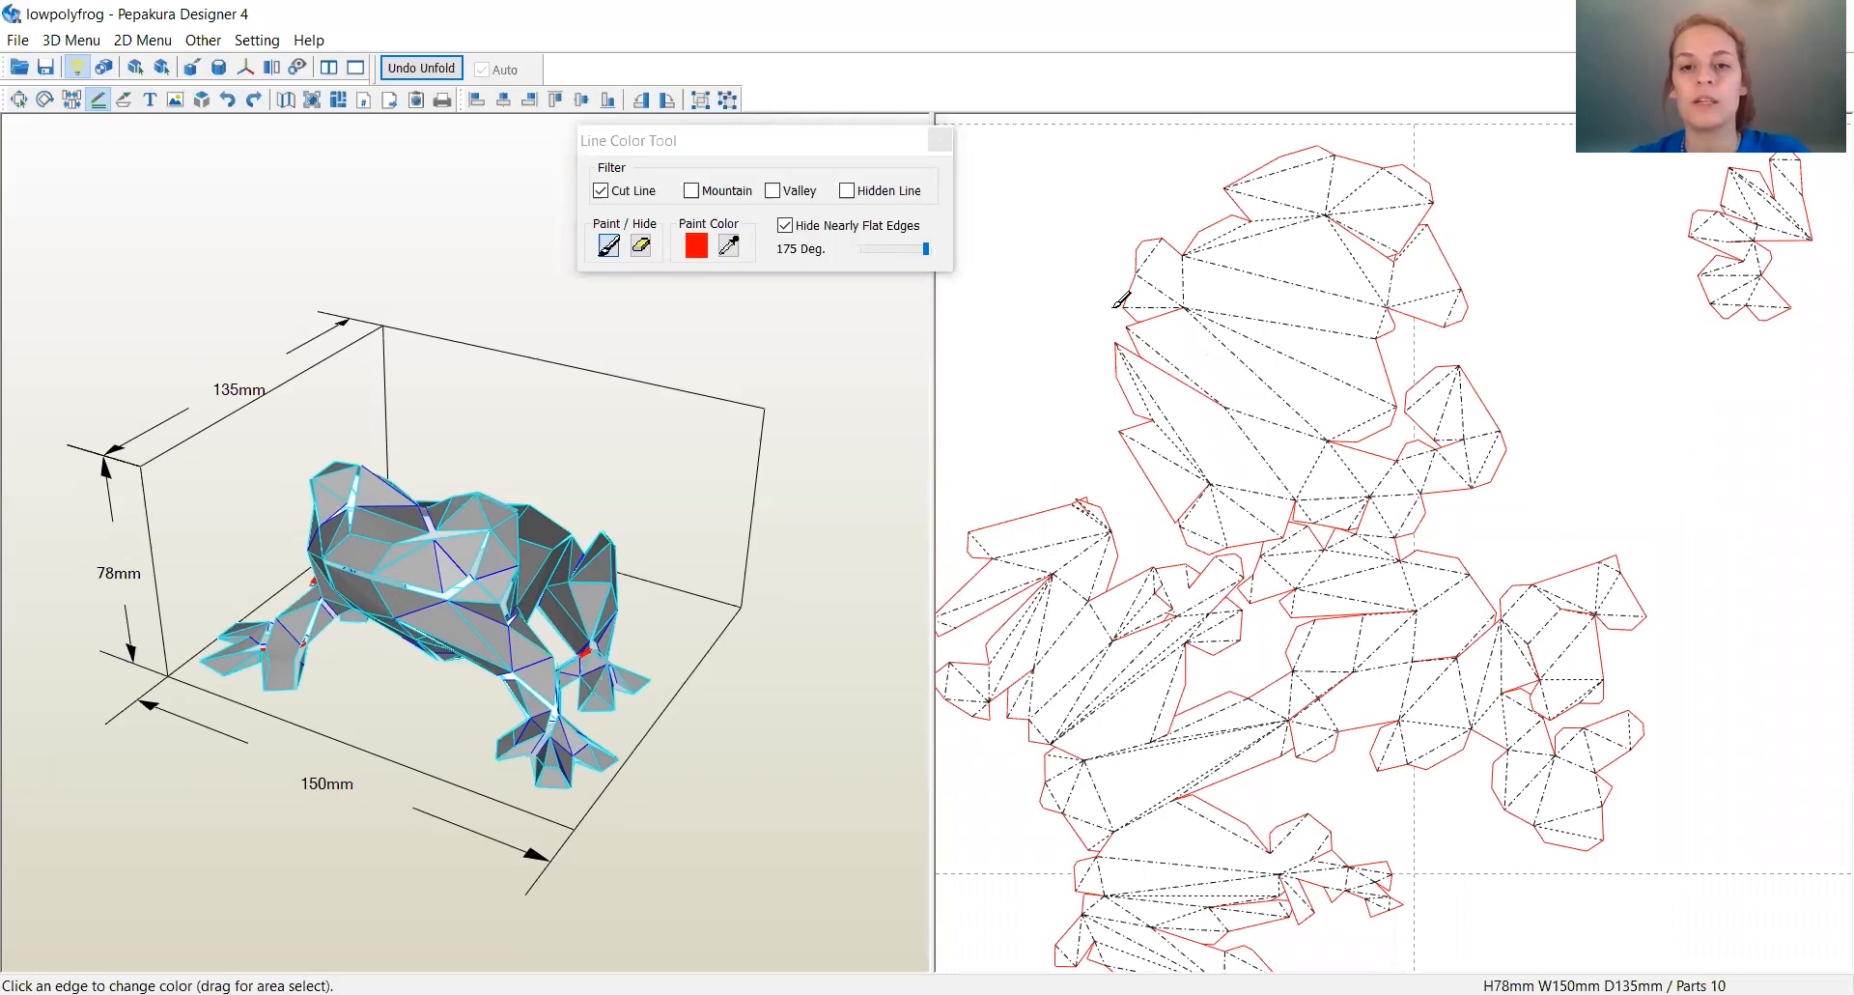
# Examine the recolored outlines of the unfolded parts and how they are spread over the pages.
pyautogui.scroll(-3, 1222, 359)
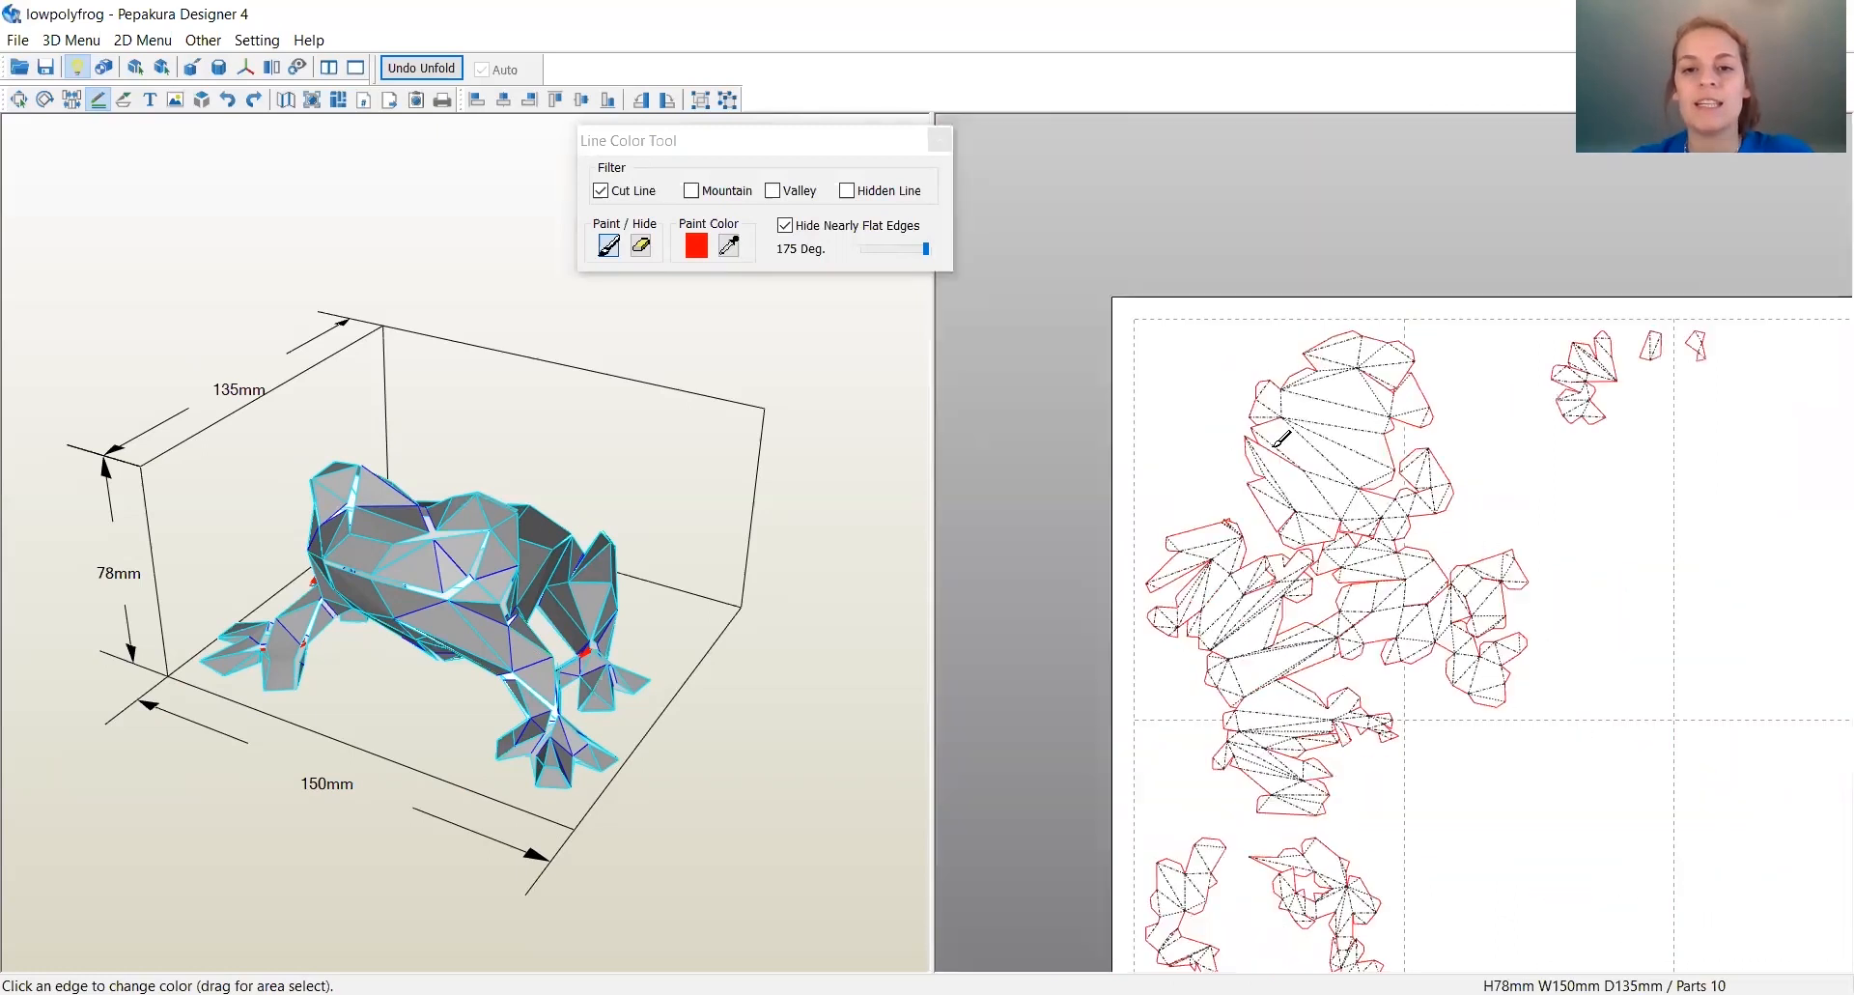
pyautogui.moveTo(1491, 703); pyautogui.dragTo(1392, 551, button='right')
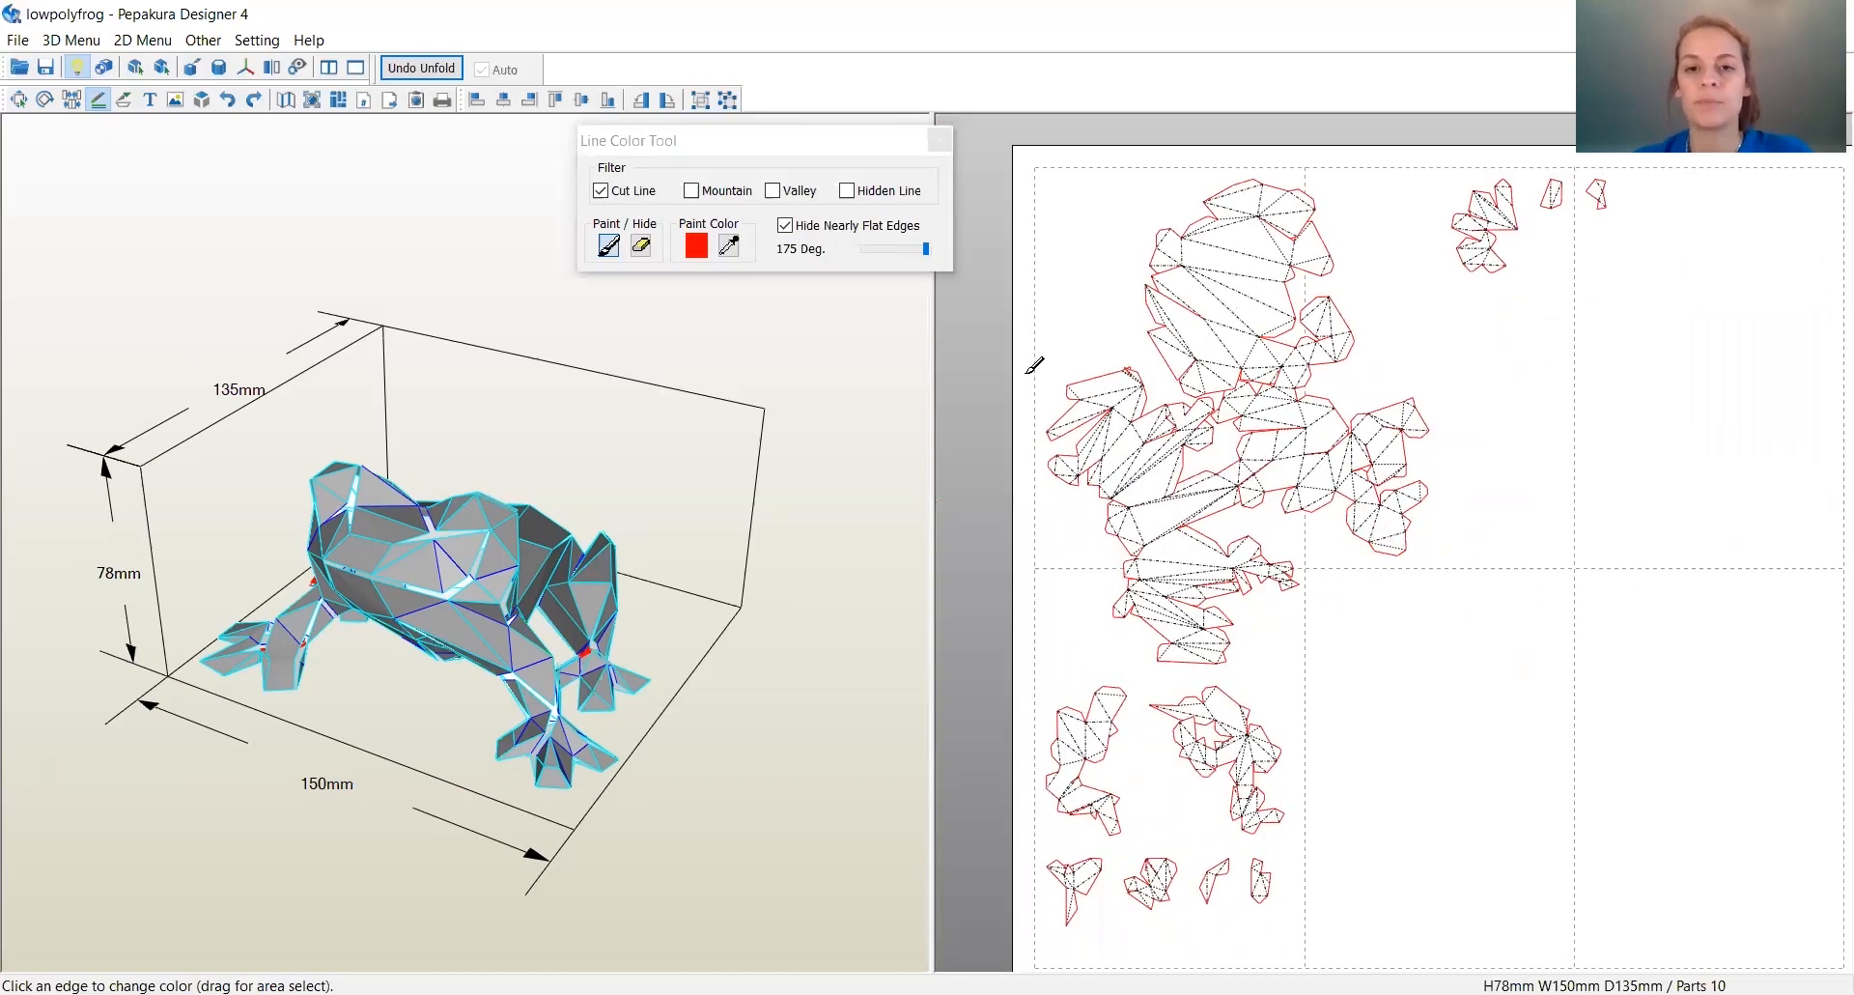
pyautogui.scroll(-2, 1391, 537)
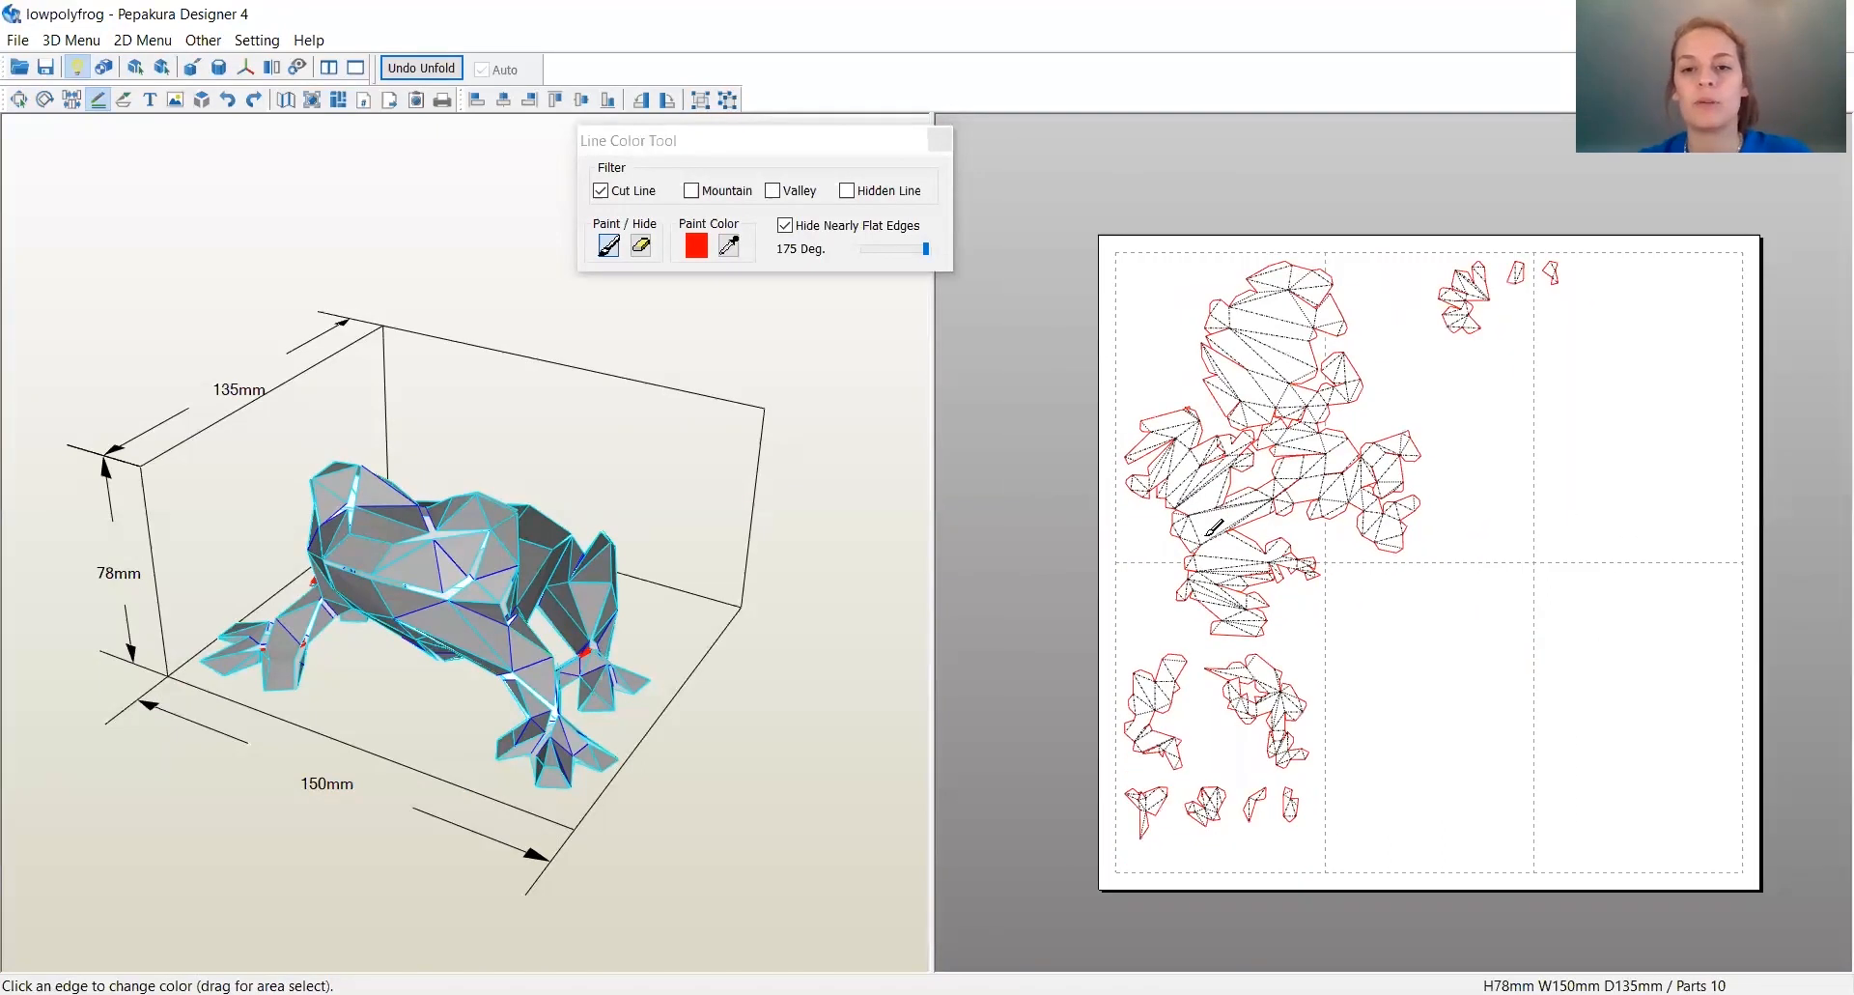
pyautogui.moveTo(1500, 682); pyautogui.dragTo(1399, 678, button='right')
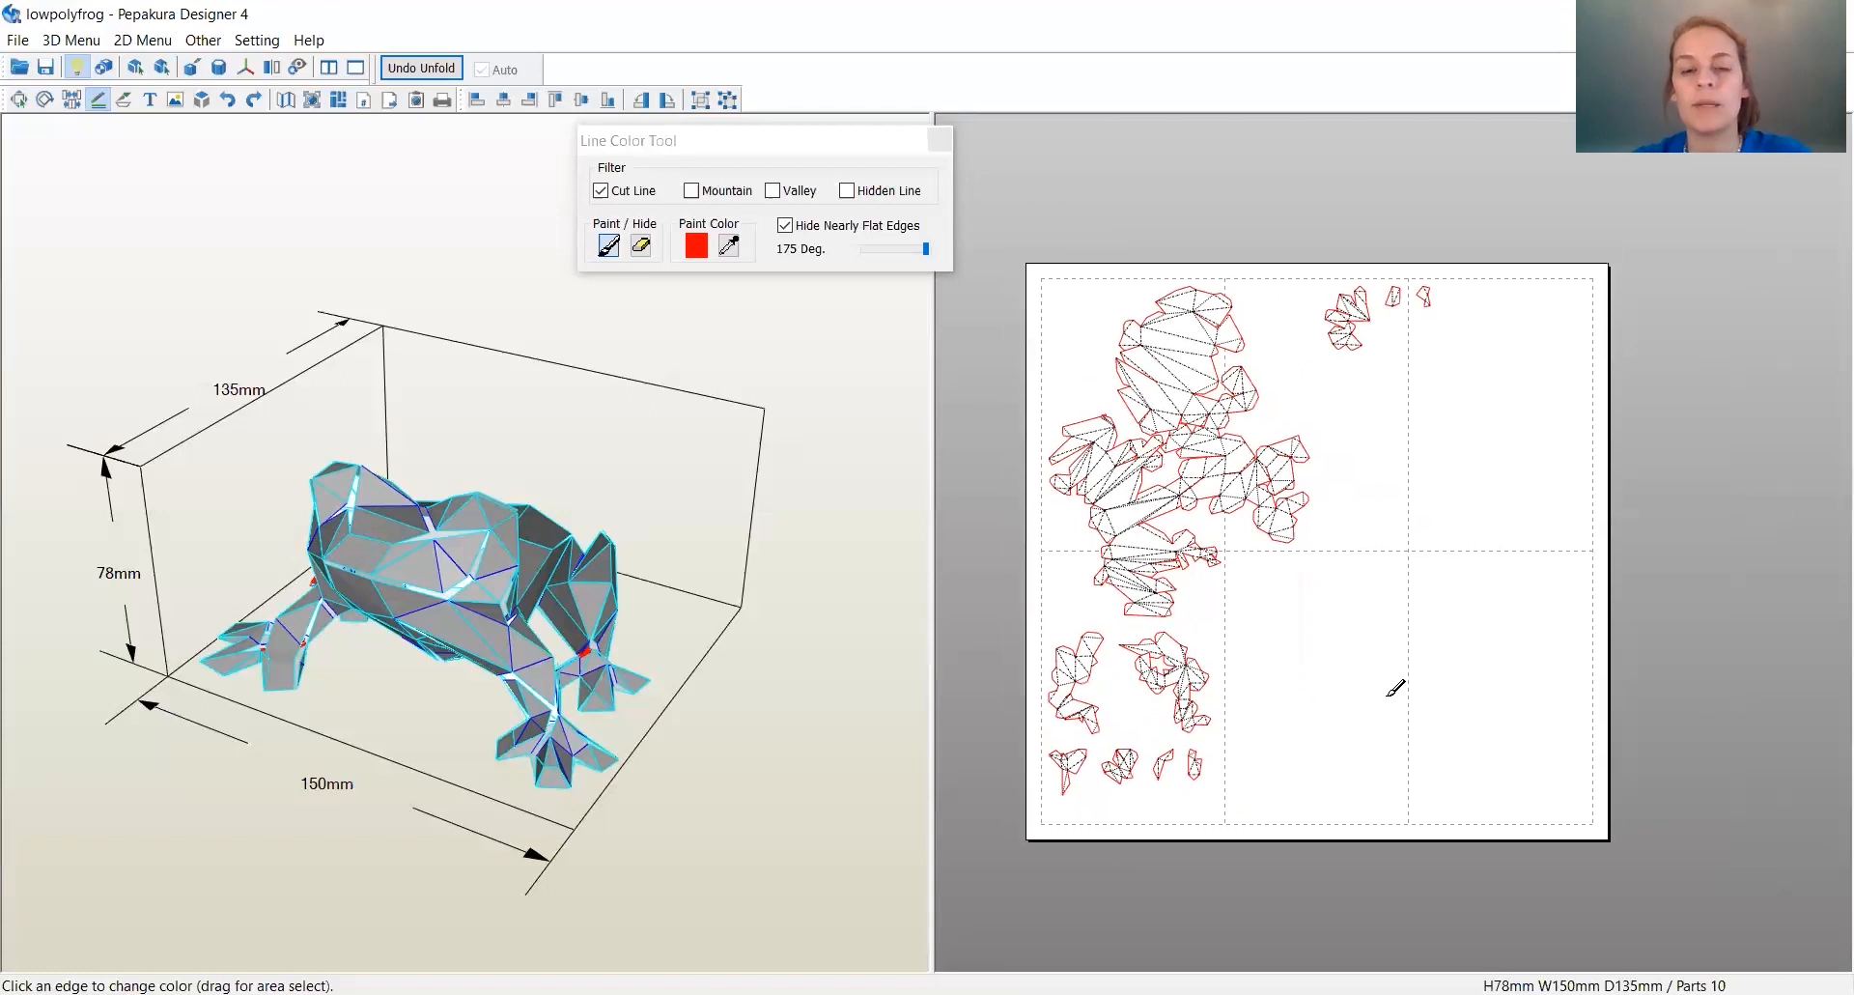
pyautogui.scroll(3, 1020, 288)
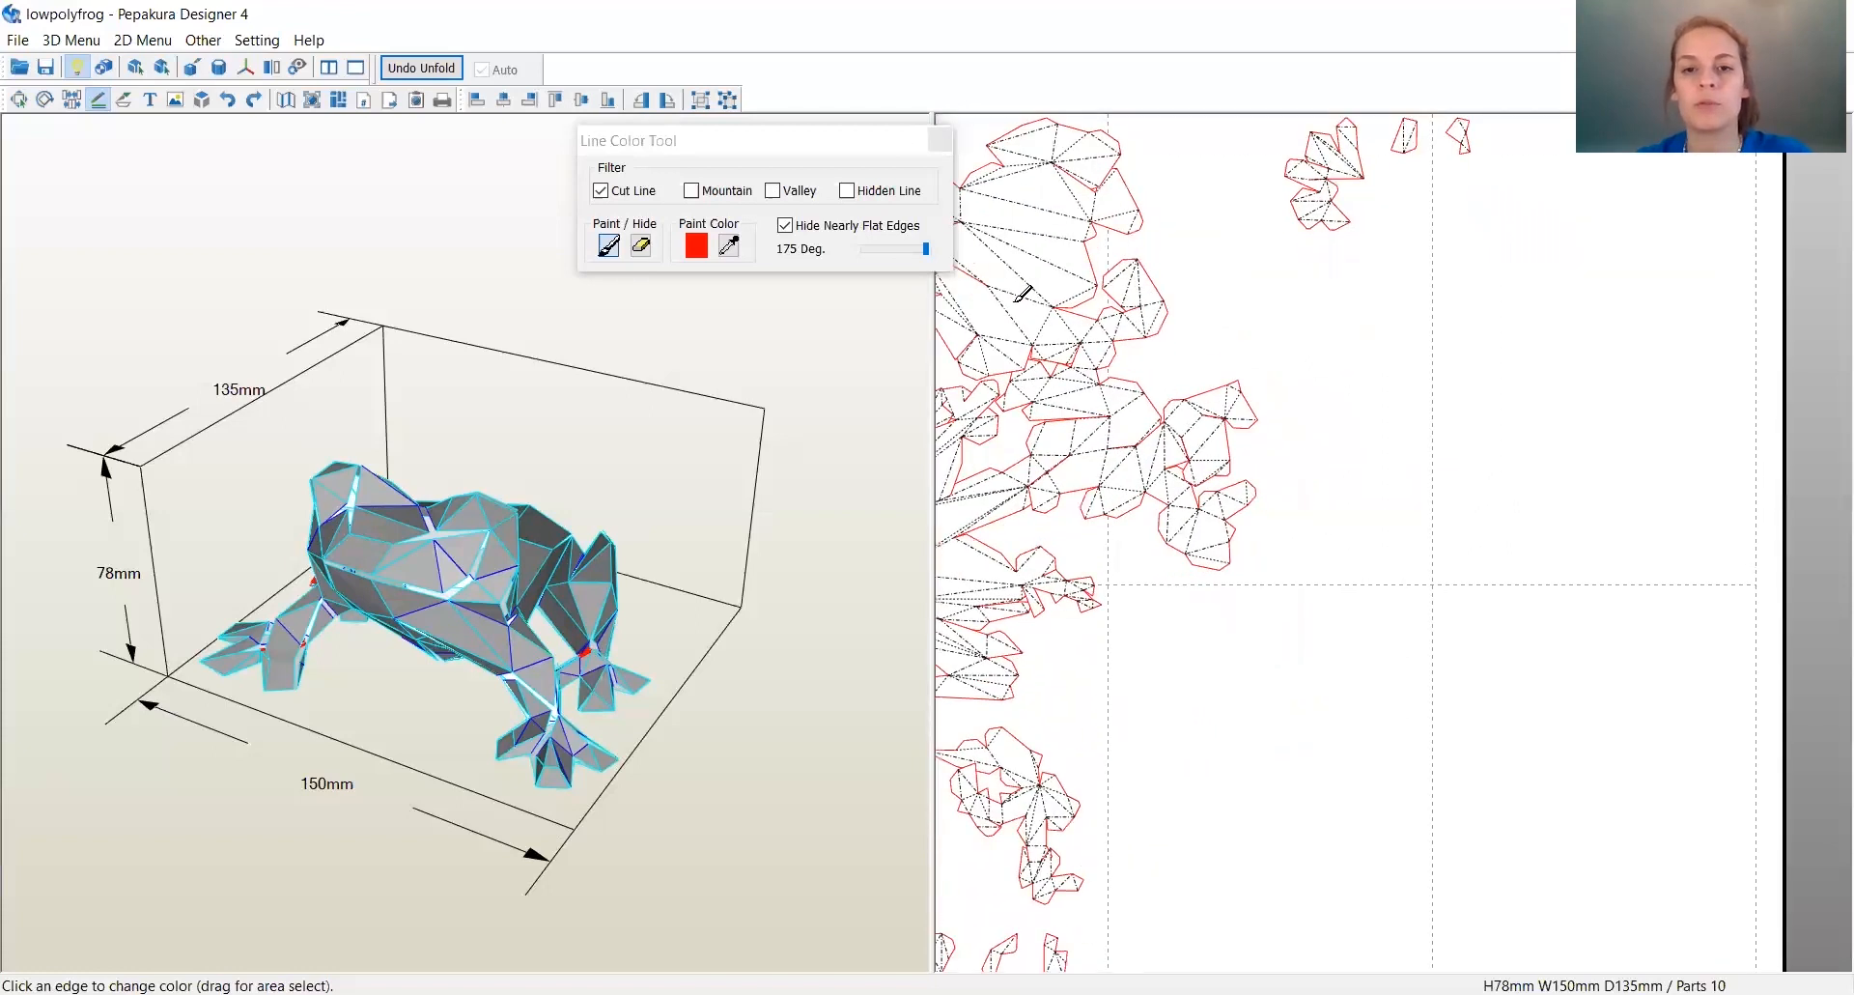
pyautogui.scroll(-3, 1025, 294)
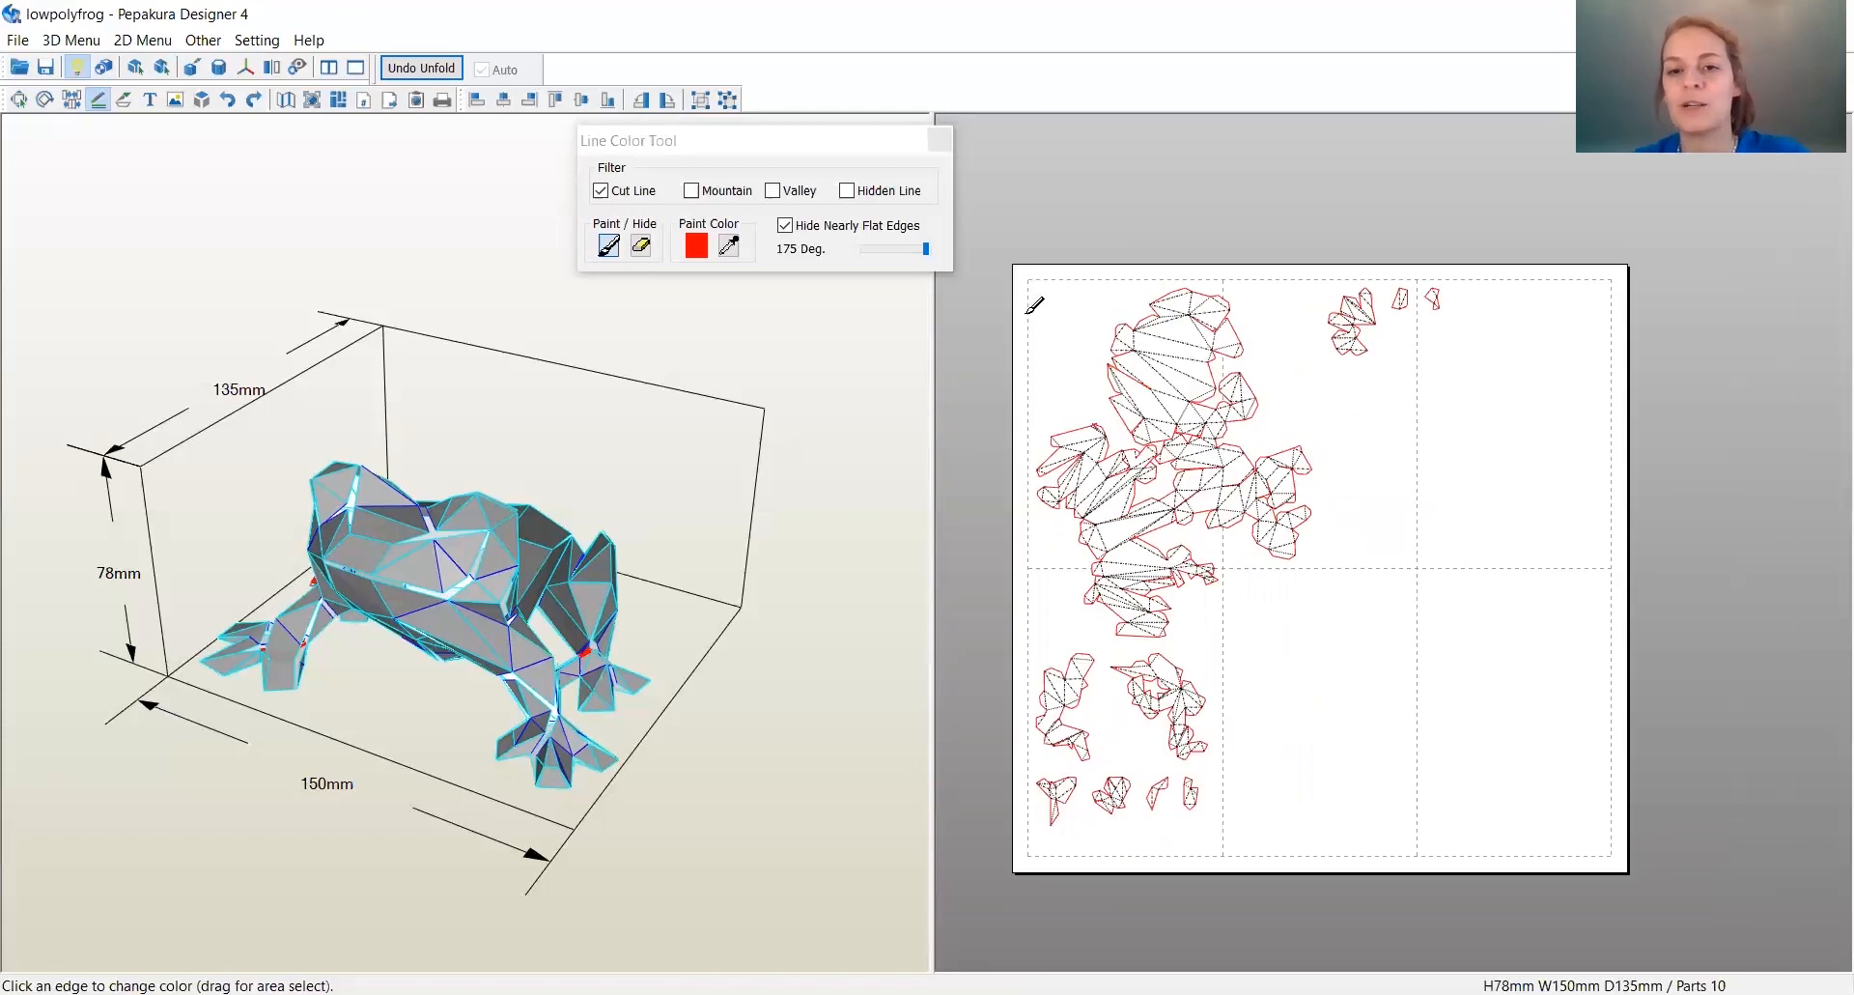
pyautogui.scroll(-1, 1062, 459)
pyautogui.scroll(2, 1063, 454)
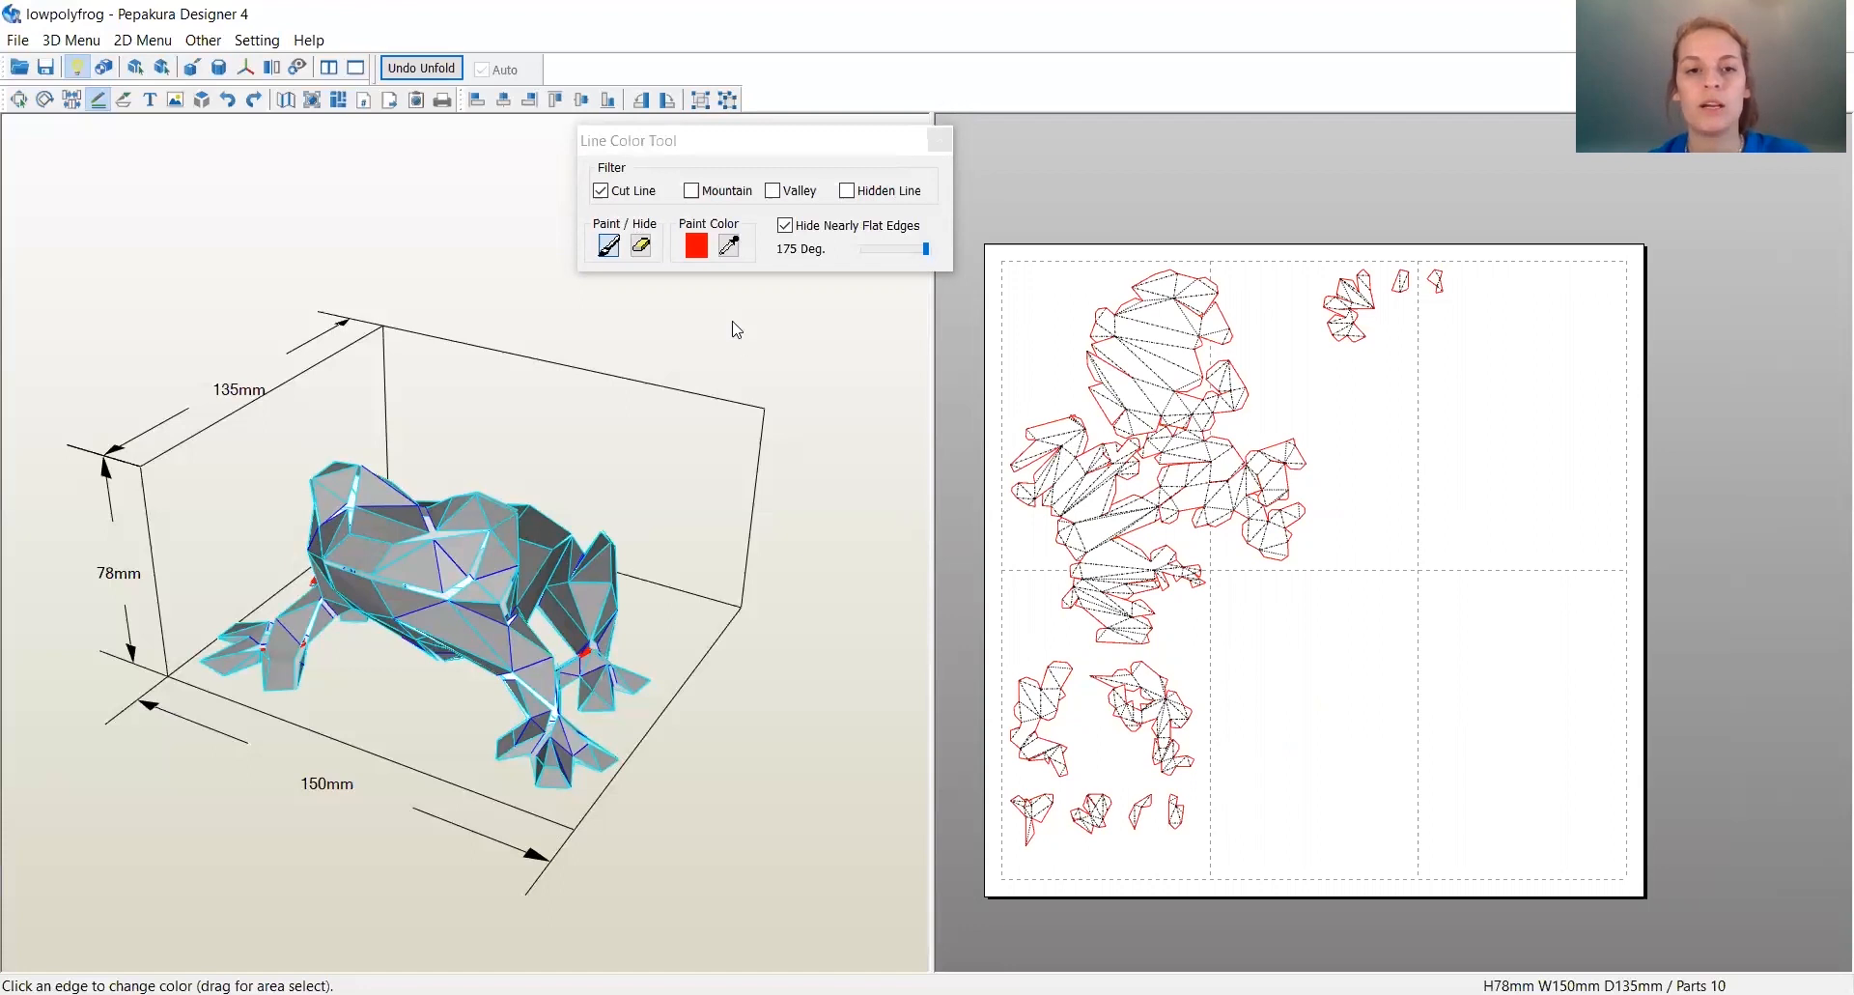
# Close the Line Color Tool and show the edge IDs on the 2D pattern.
pyautogui.click(936, 141)
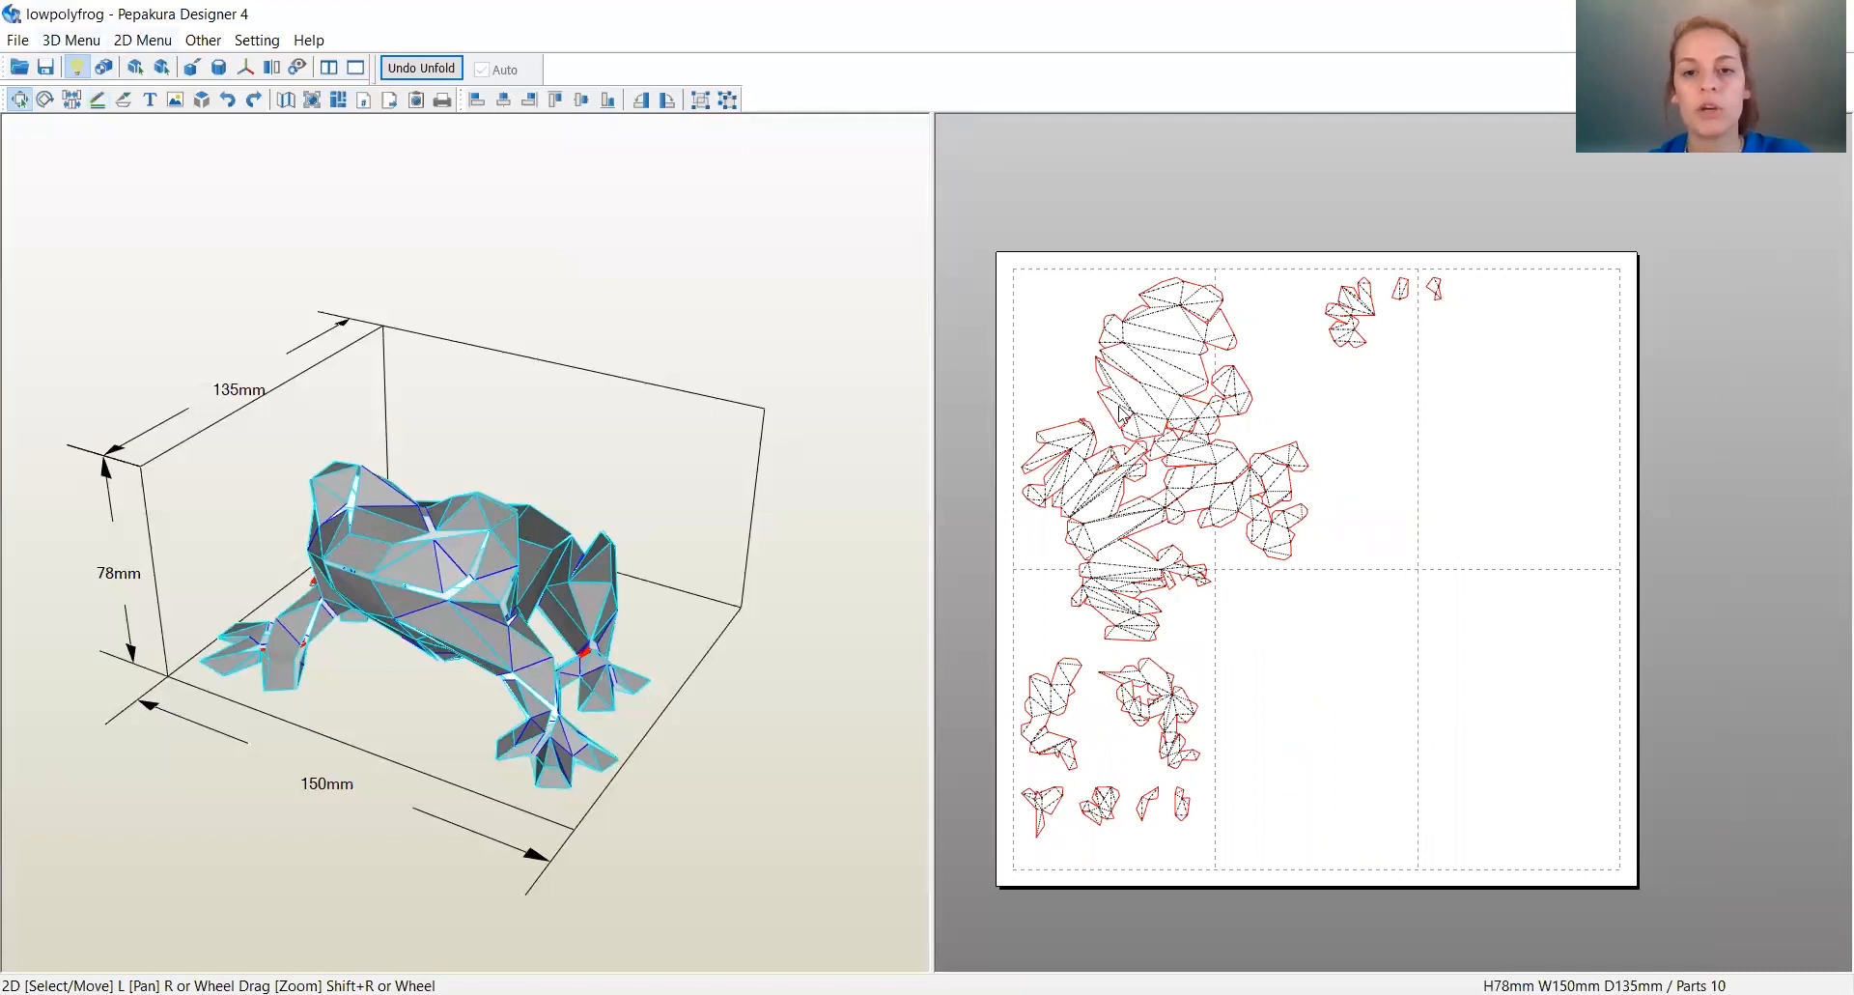
pyautogui.scroll(2, 1053, 447)
pyautogui.moveTo(1384, 601); pyautogui.dragTo(1592, 866, button='middle')
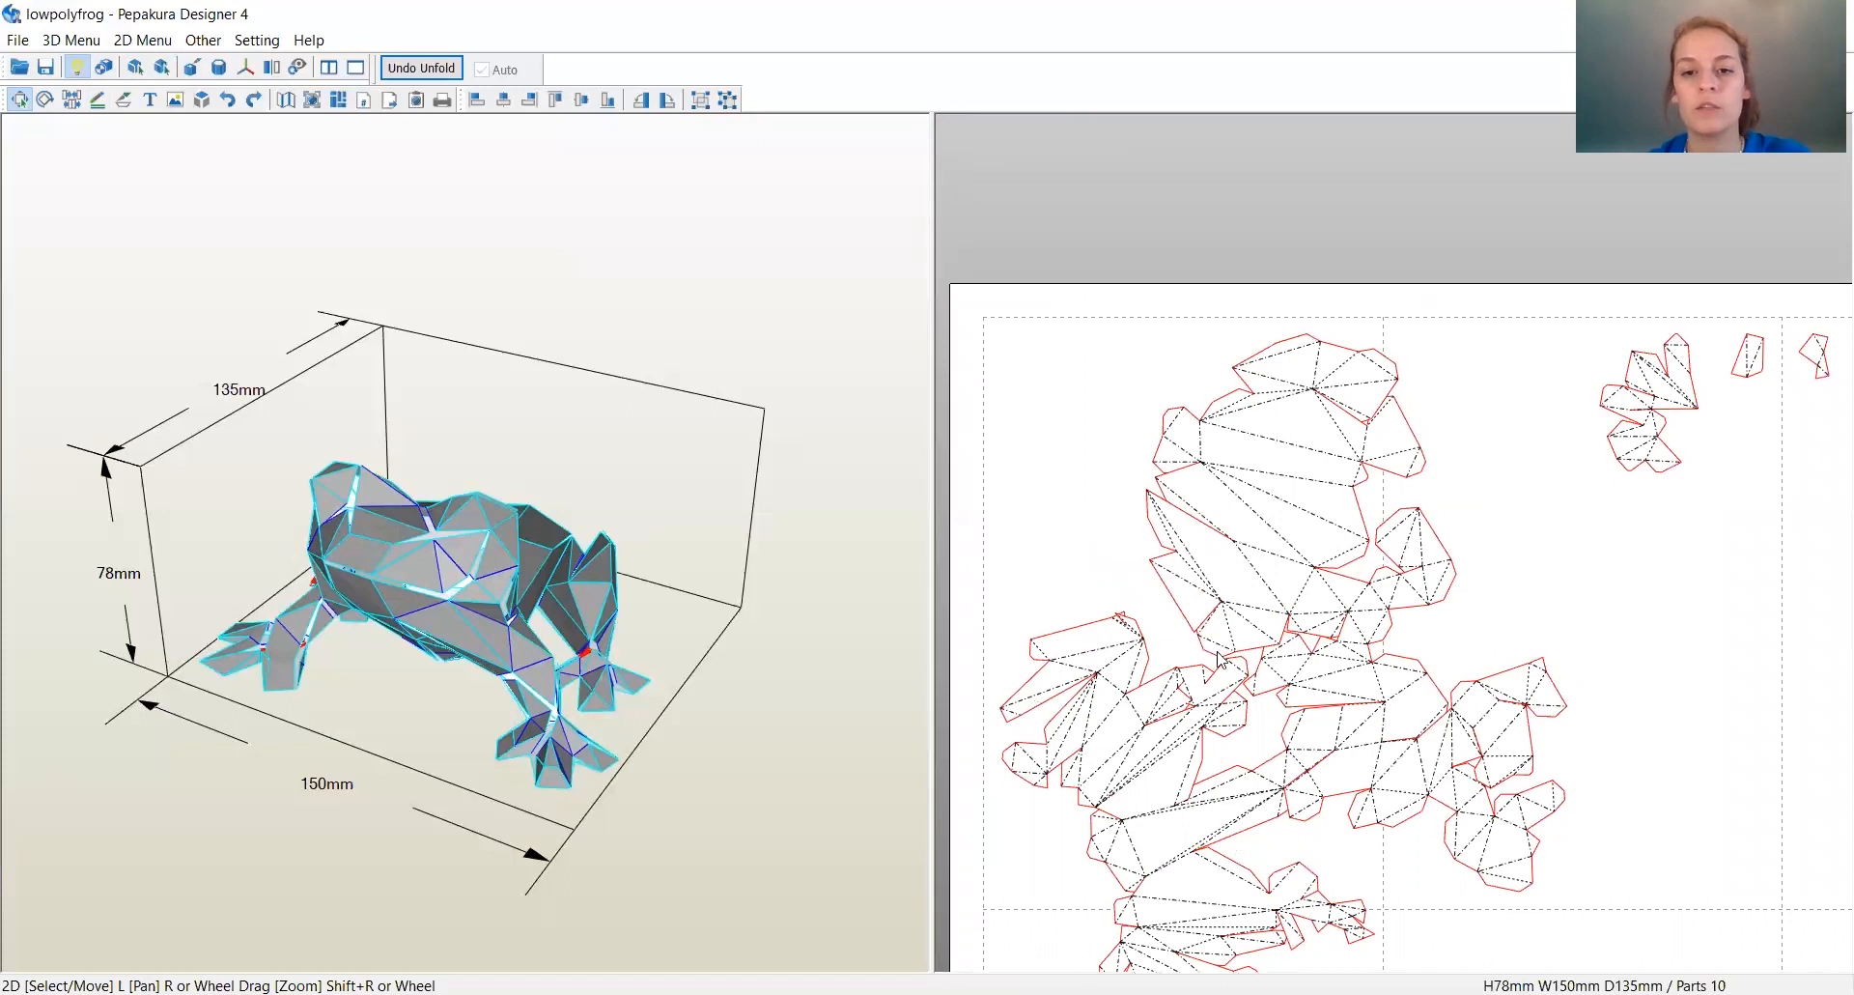
pyautogui.scroll(-2, 1302, 664)
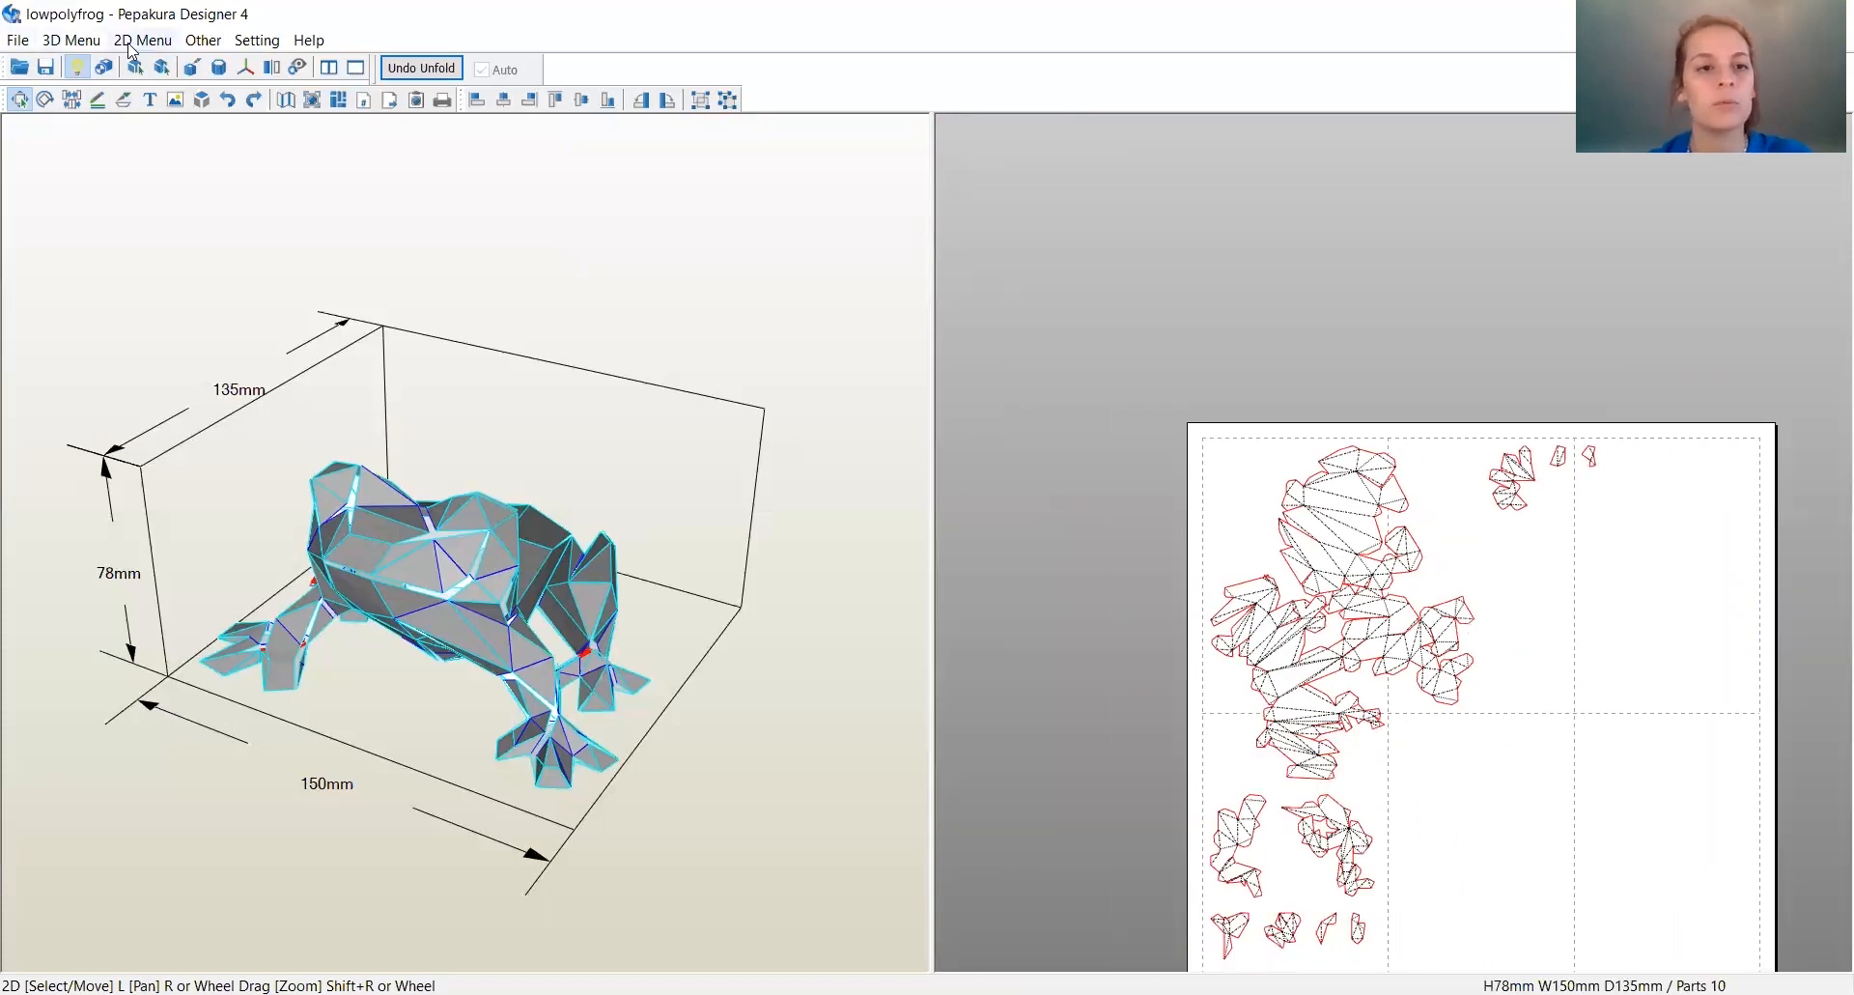
pyautogui.click(133, 41)
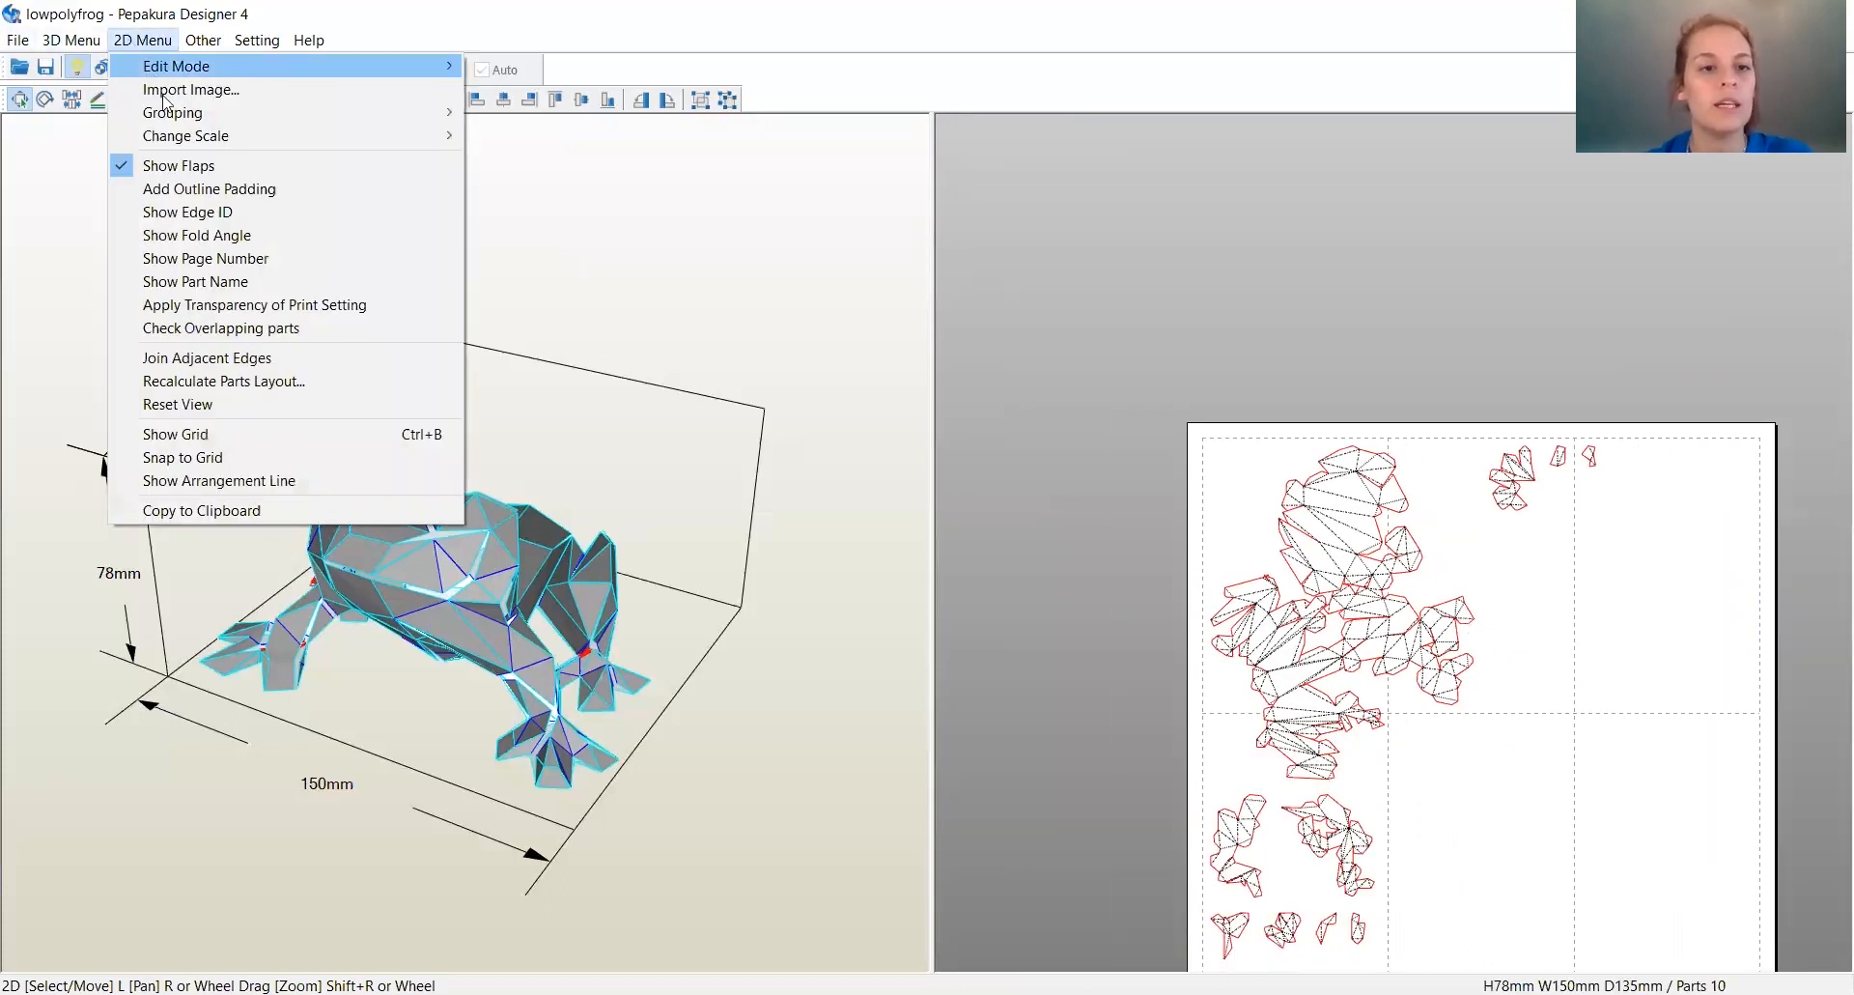
pyautogui.click(207, 213)
pyautogui.scroll(5, 1308, 471)
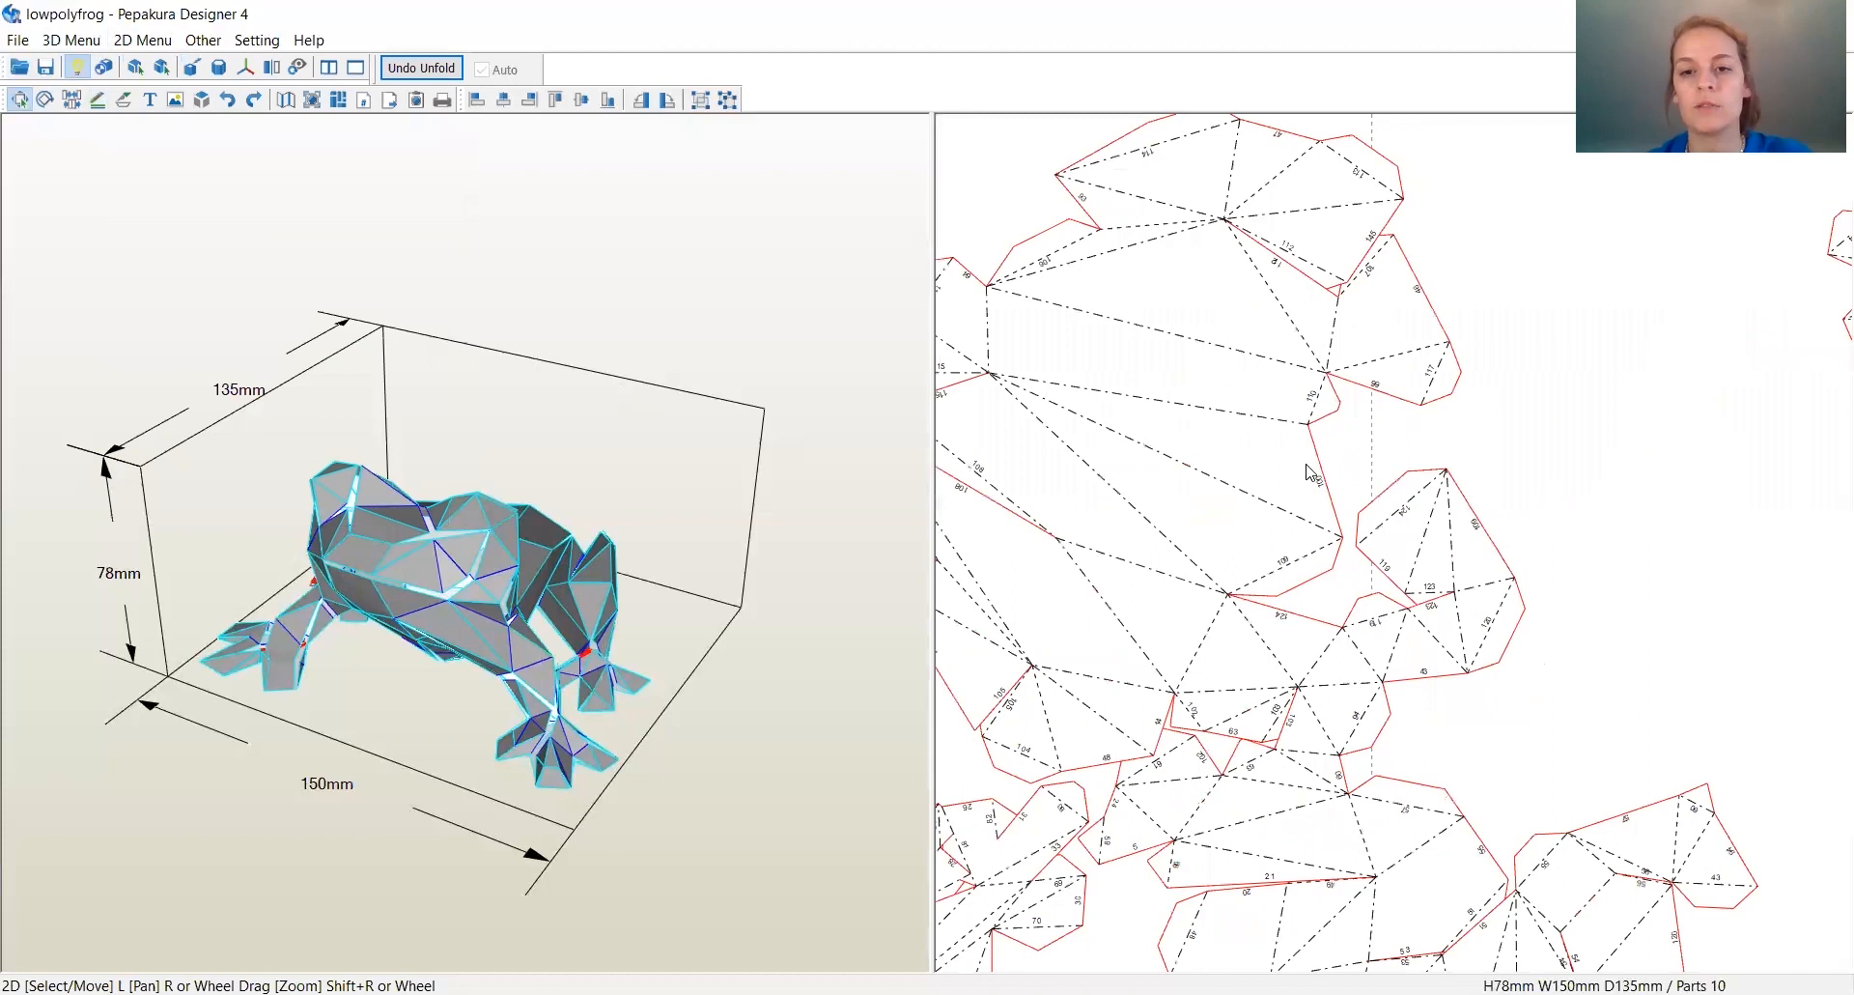
pyautogui.scroll(-5, 1247, 585)
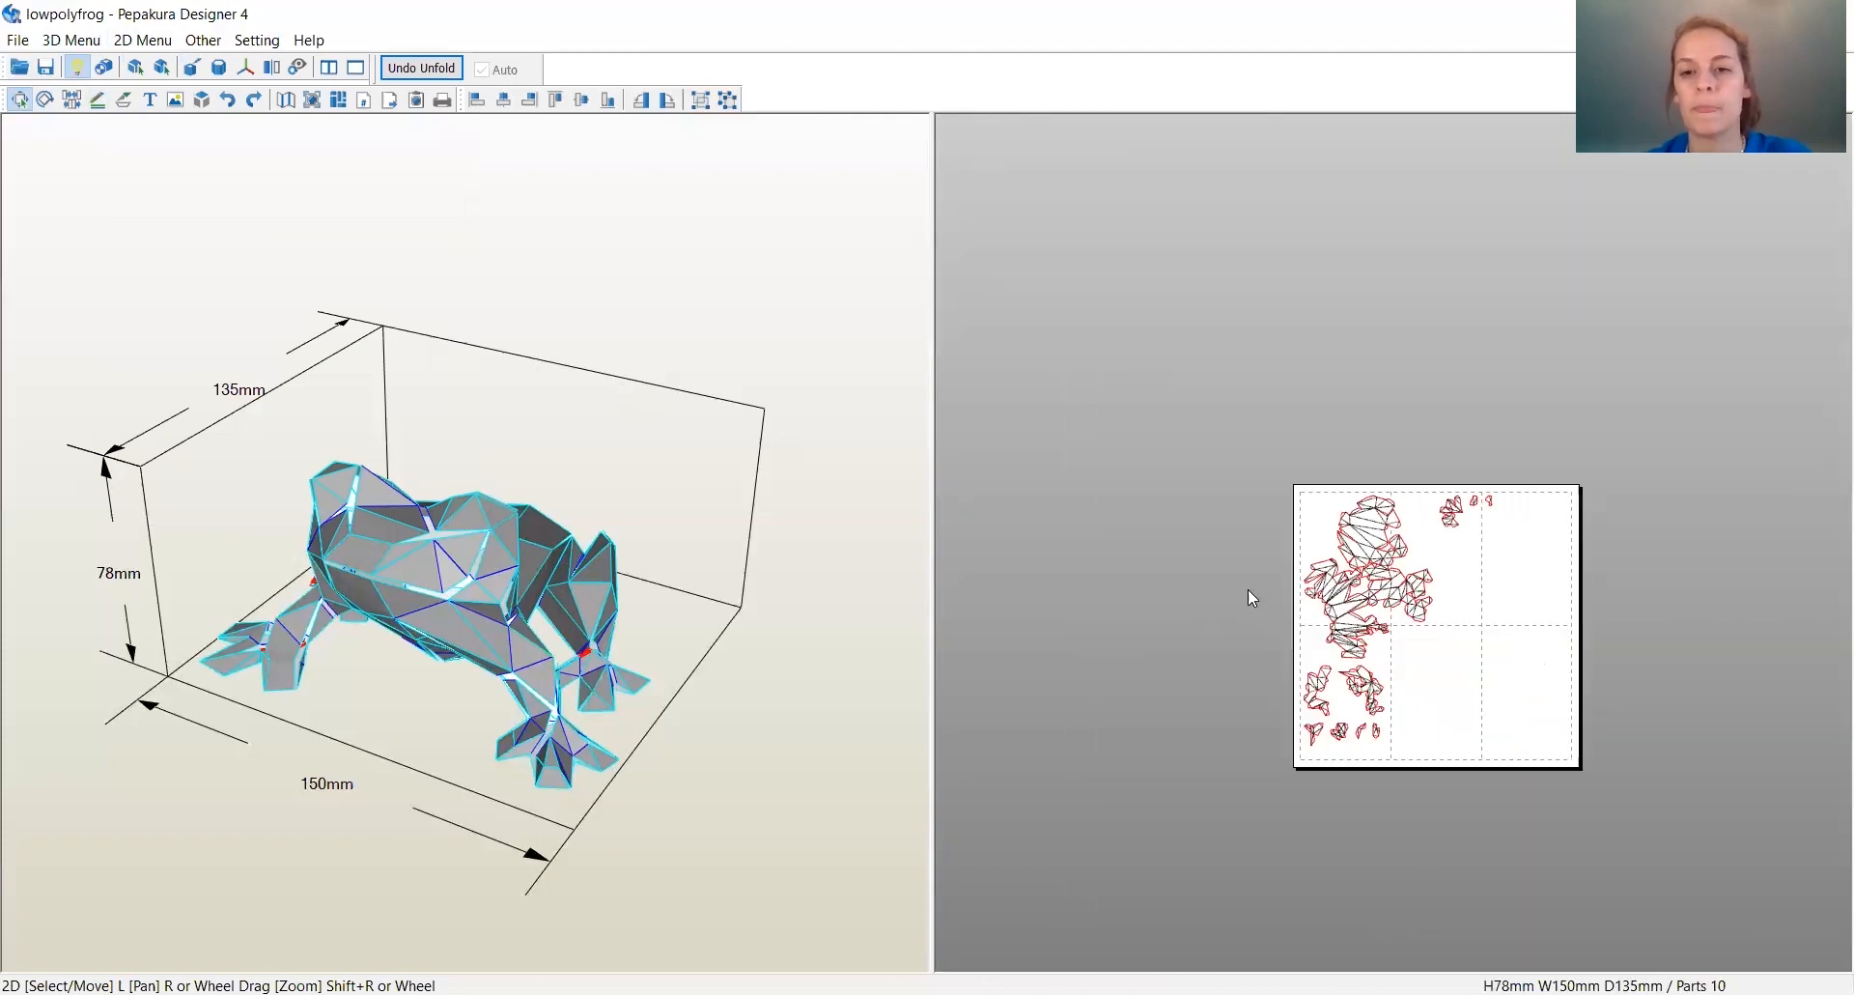
# Split the largest unfolded part in two with Join/Disjoin Face at the short edge linking its two main sections.
pyautogui.scroll(3, 1495, 688)
pyautogui.moveTo(1494, 636); pyautogui.dragTo(1453, 445, button='middle')
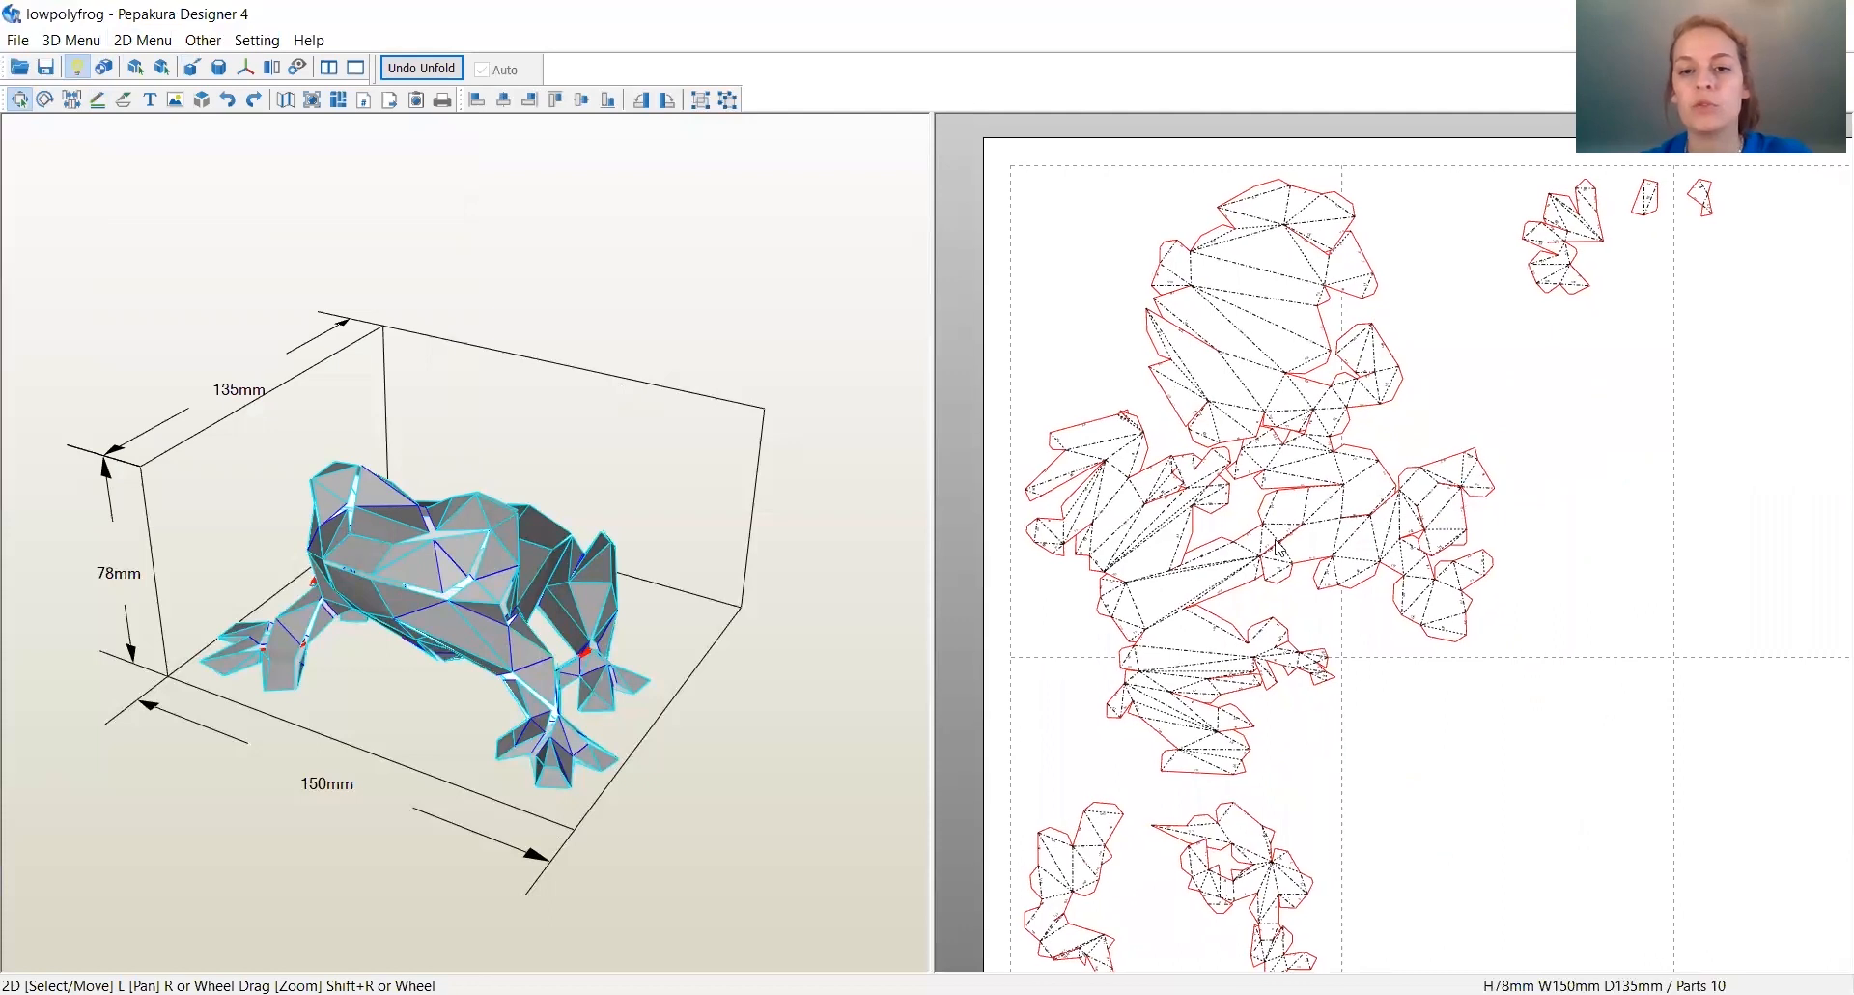
pyautogui.scroll(-1, 1276, 545)
pyautogui.scroll(-1, 1260, 558)
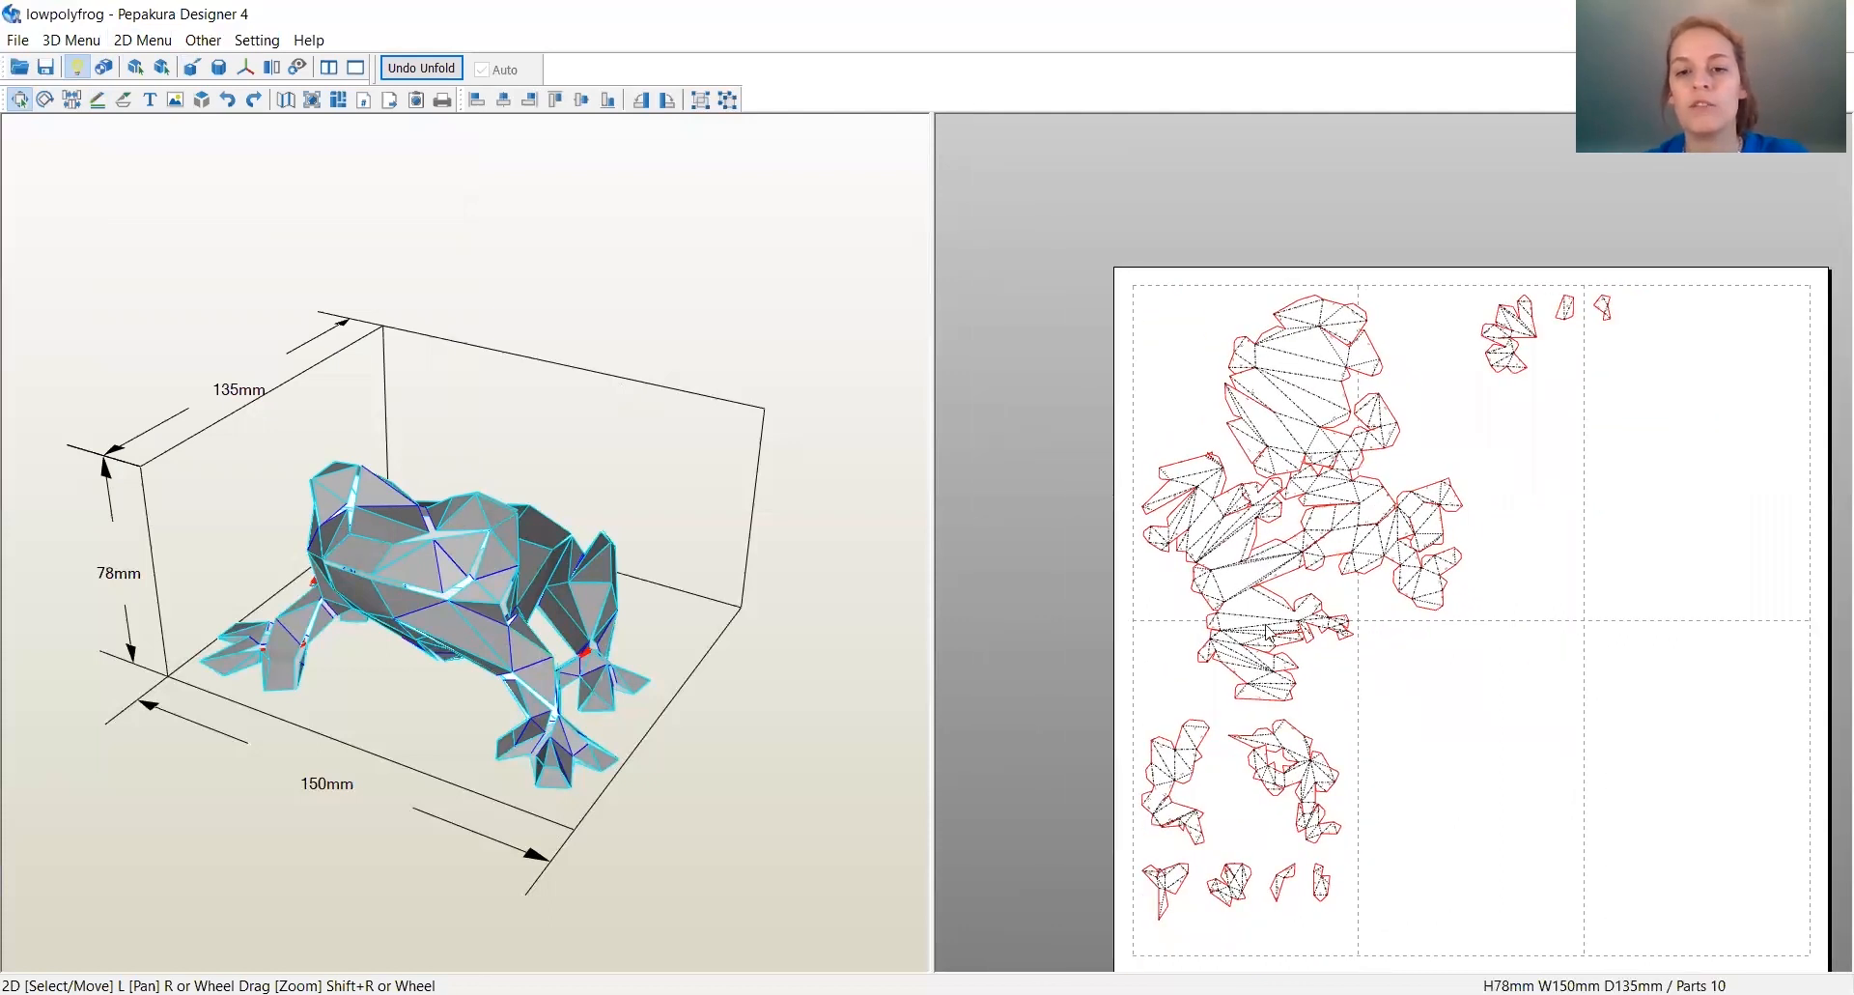
pyautogui.scroll(-1, 1270, 632)
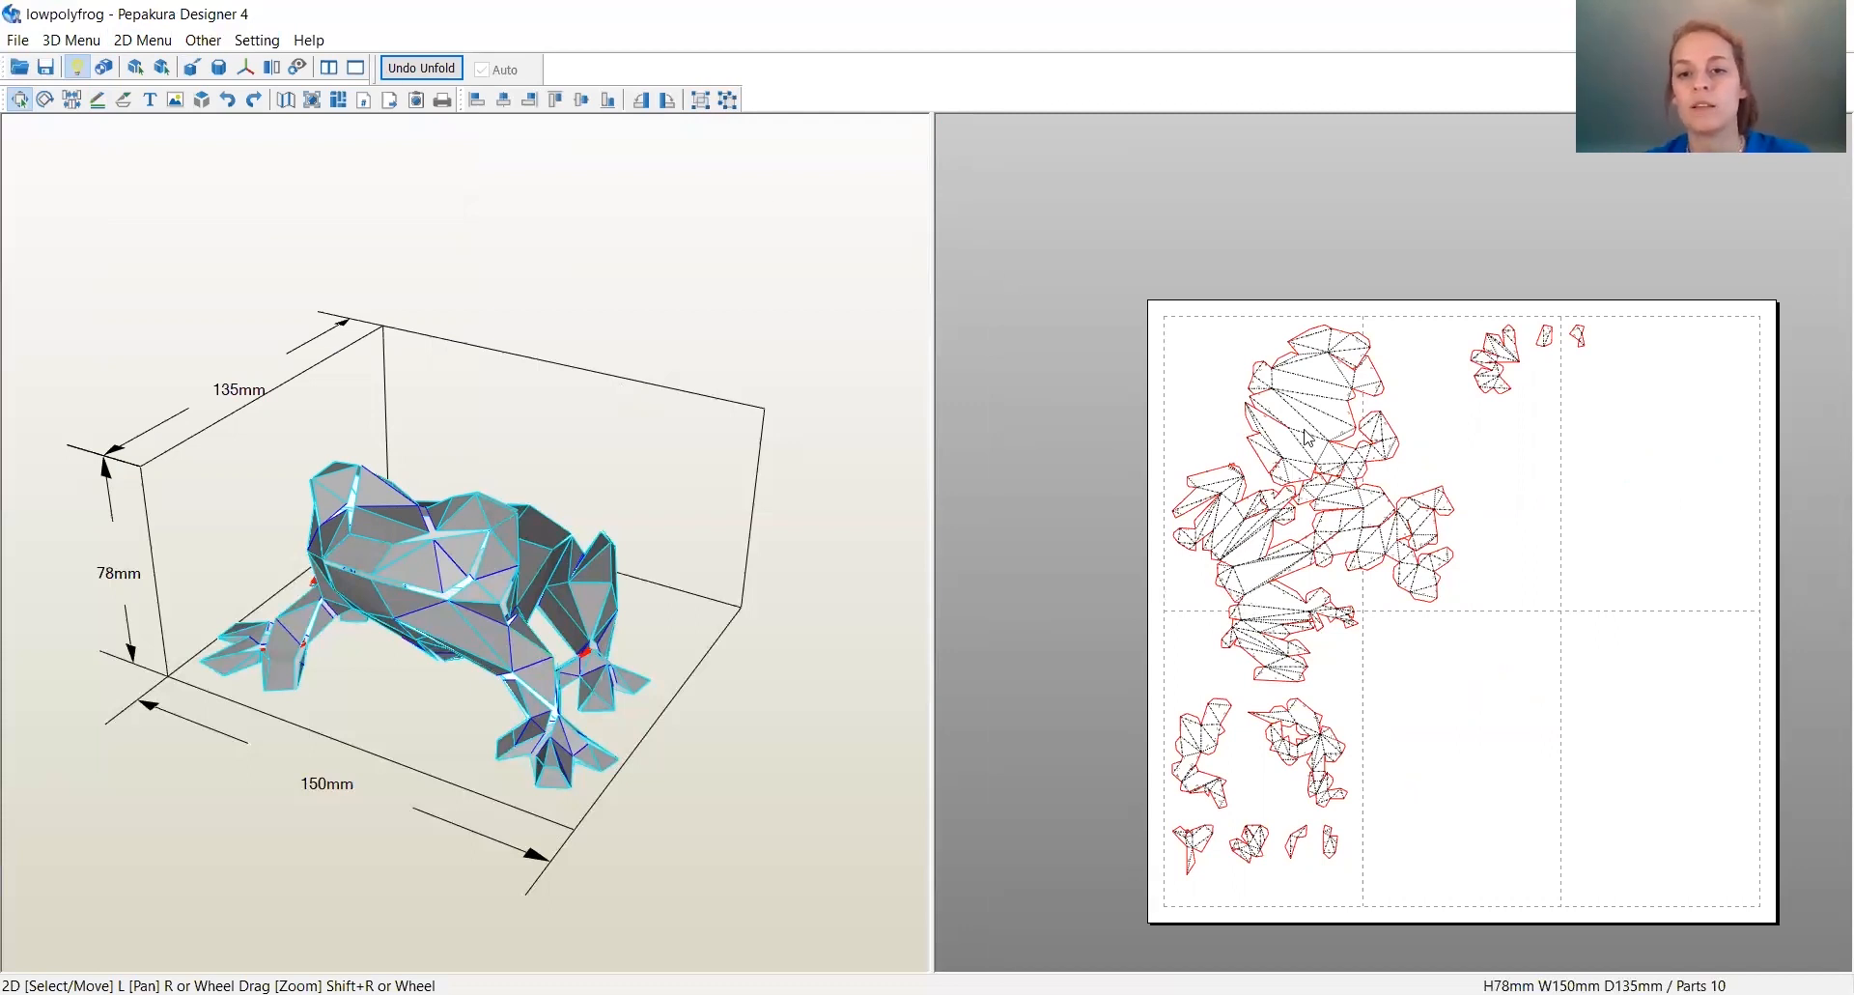
pyautogui.scroll(5, 1306, 440)
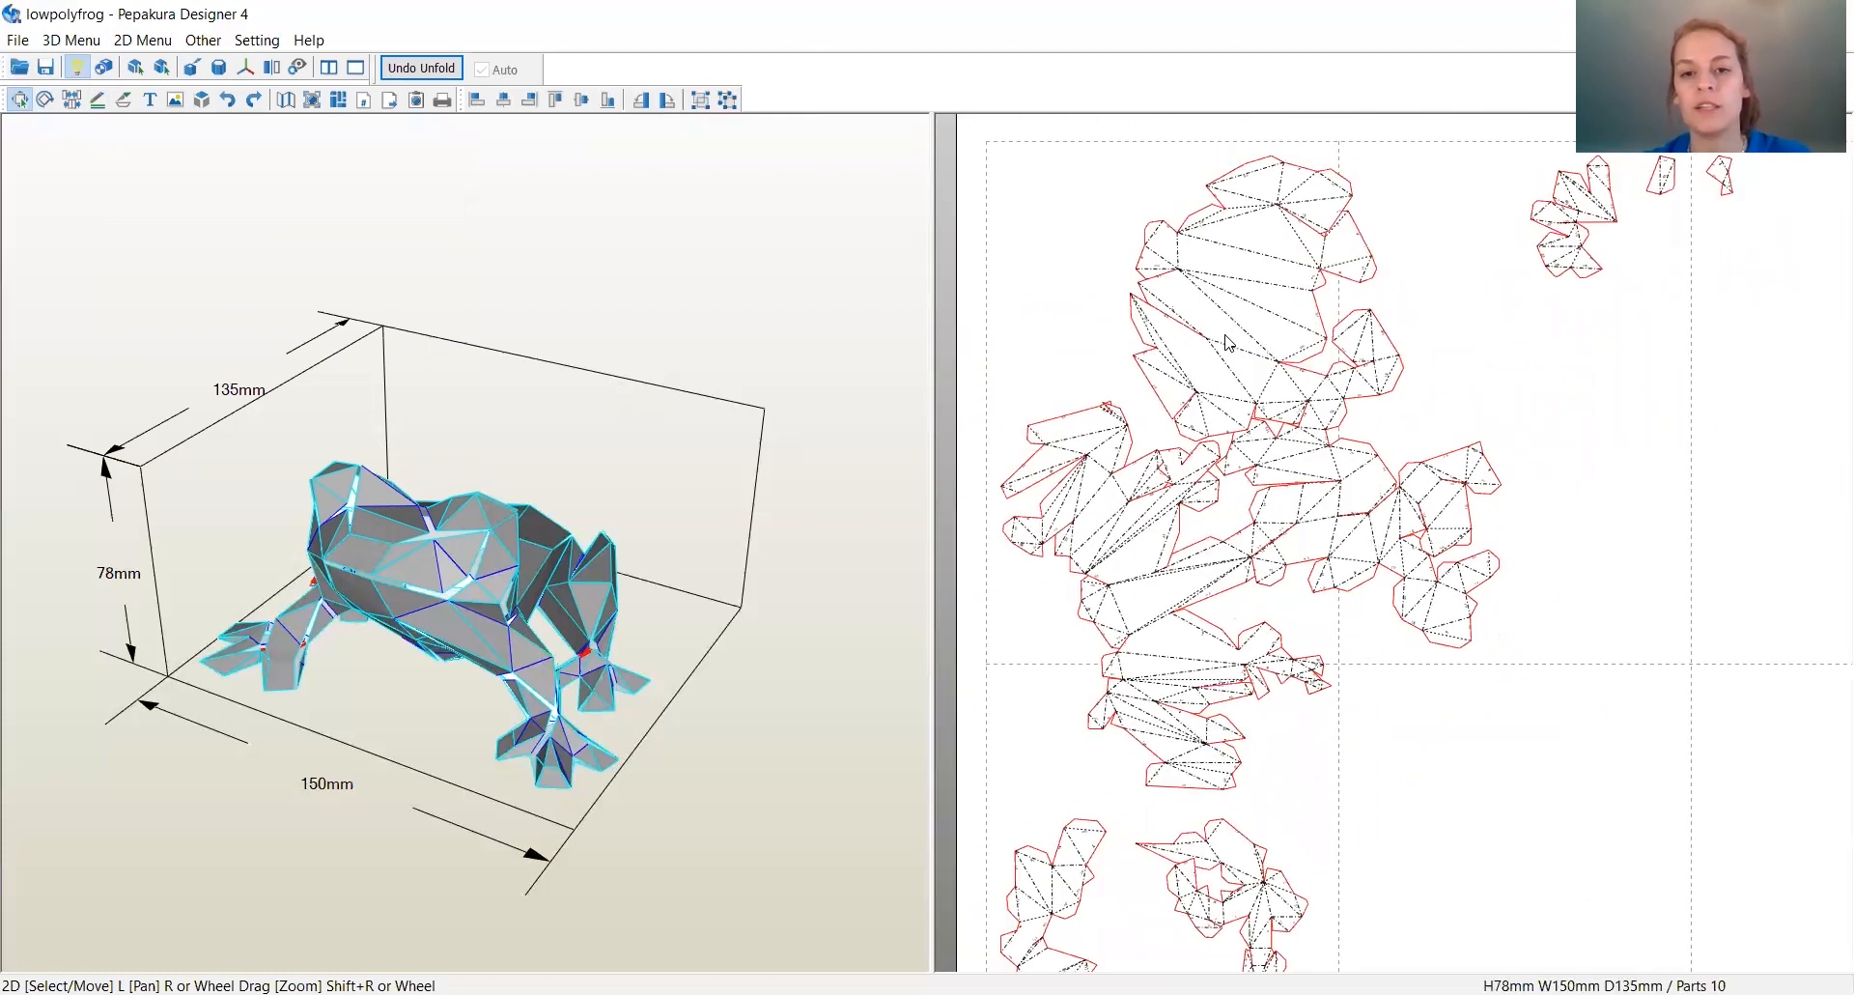
pyautogui.rightClick(1228, 340)
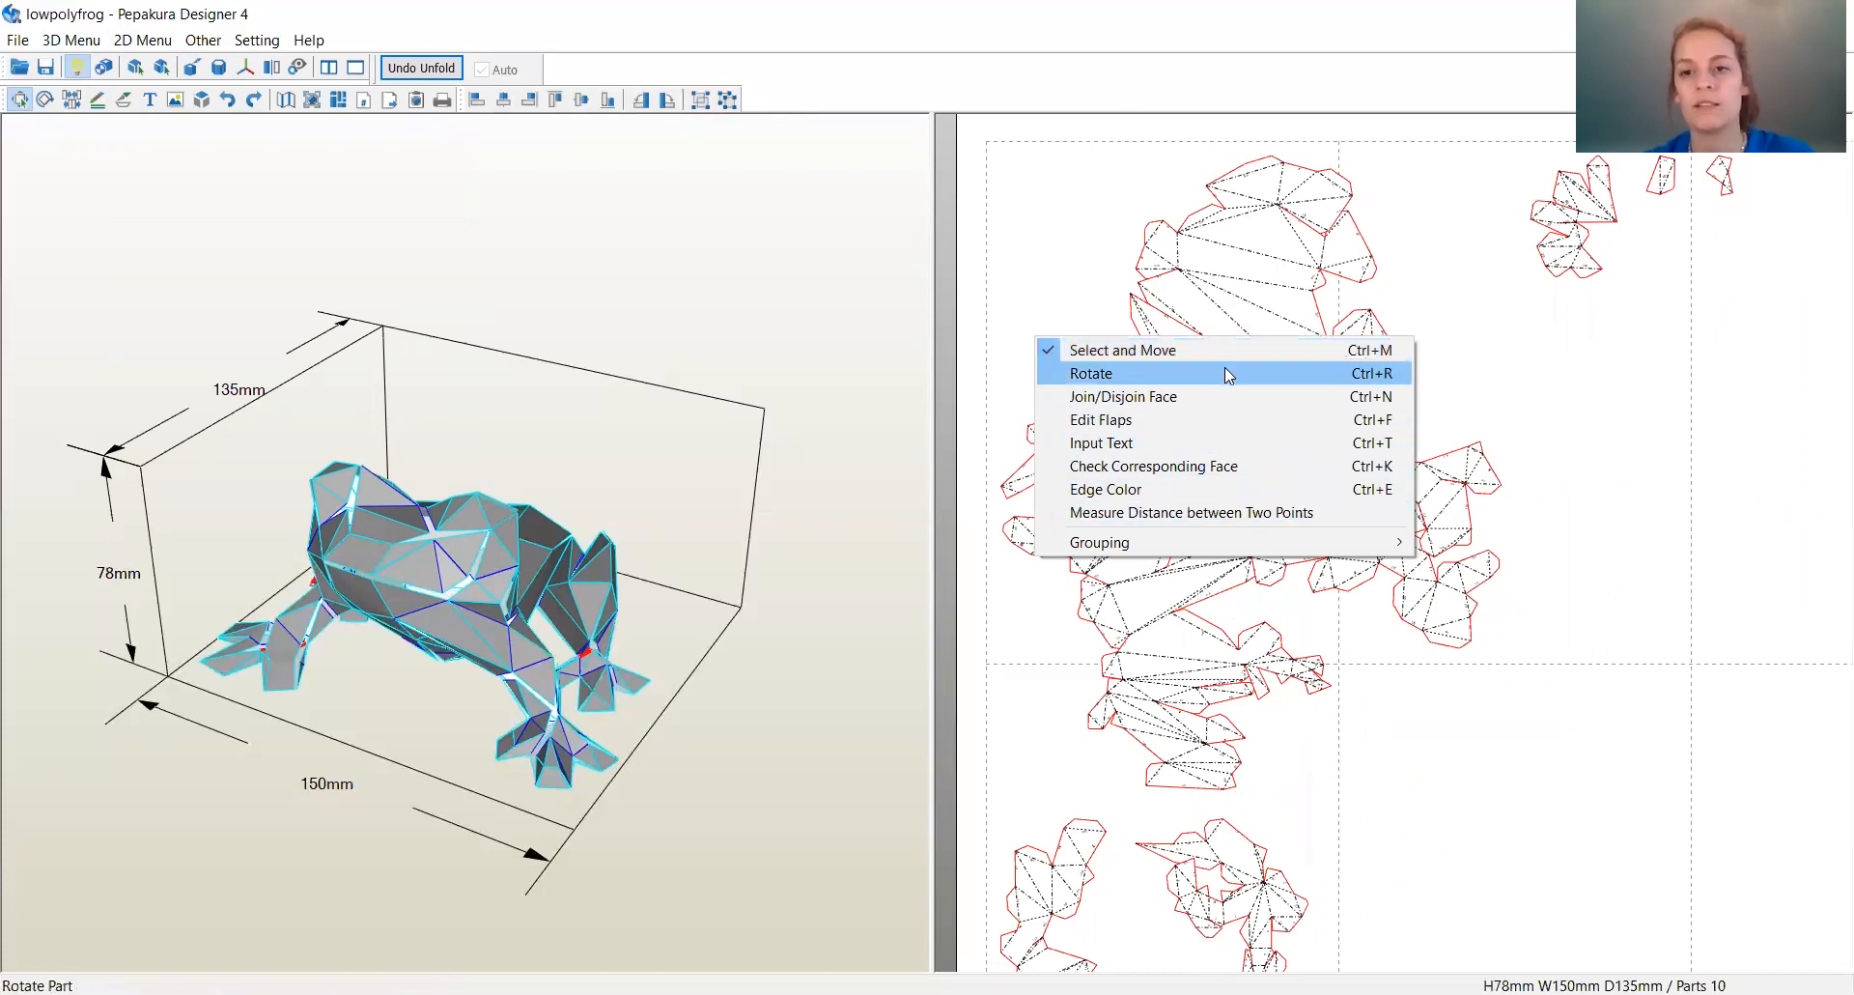
pyautogui.click(1142, 397)
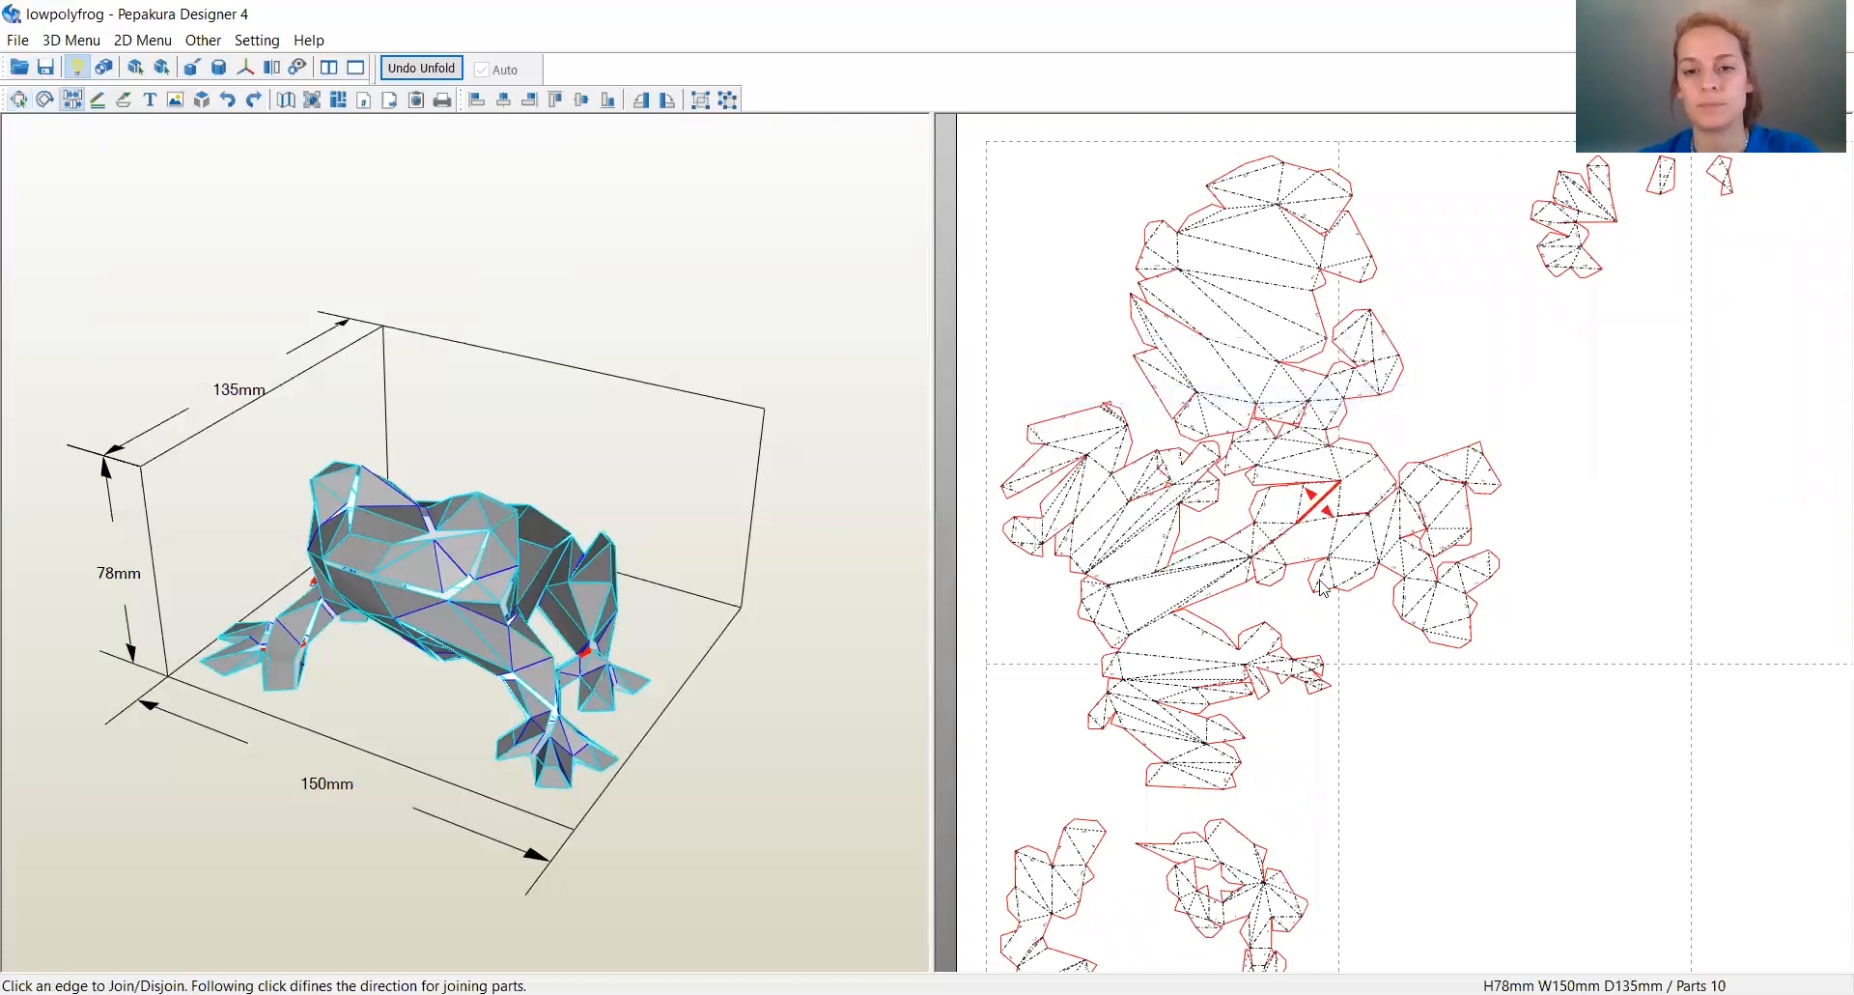
pyautogui.click(1254, 547)
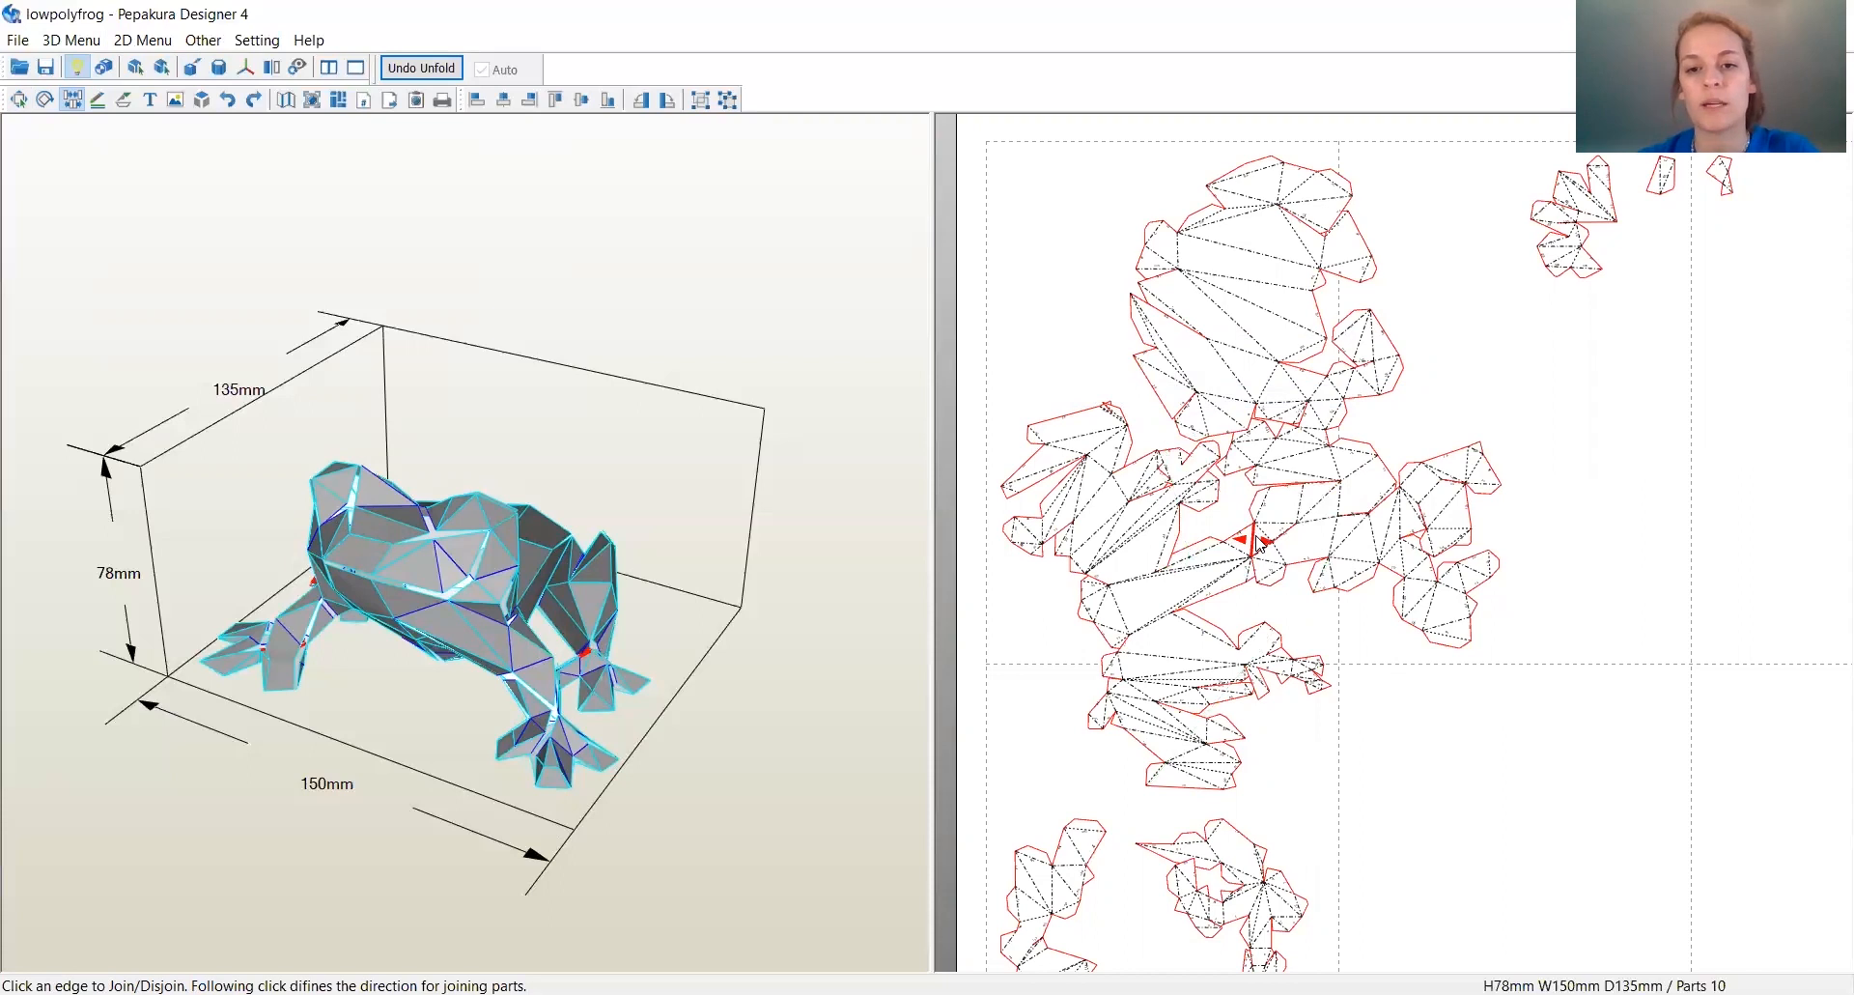
pyautogui.click(1260, 547)
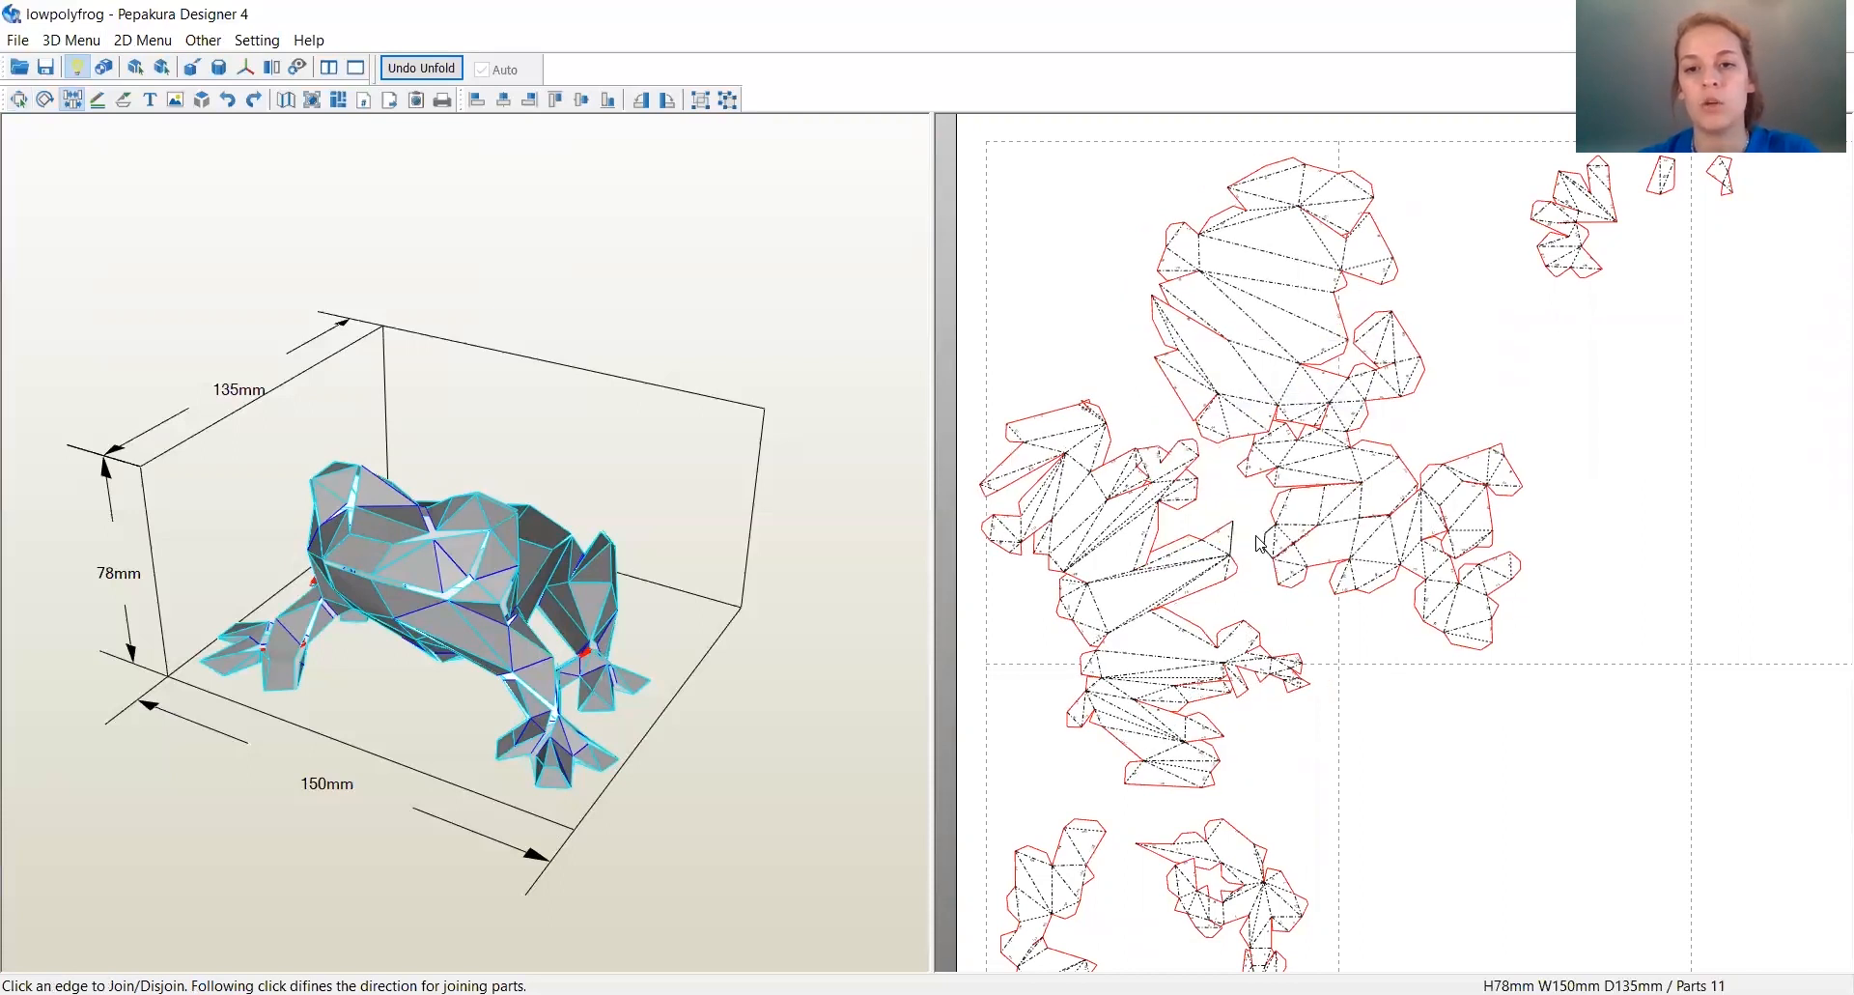
# Move the body part onto the upper middle page, then rotate and place the hind-leg part along the first page's left margin.
pyautogui.scroll(-5, 1173, 430)
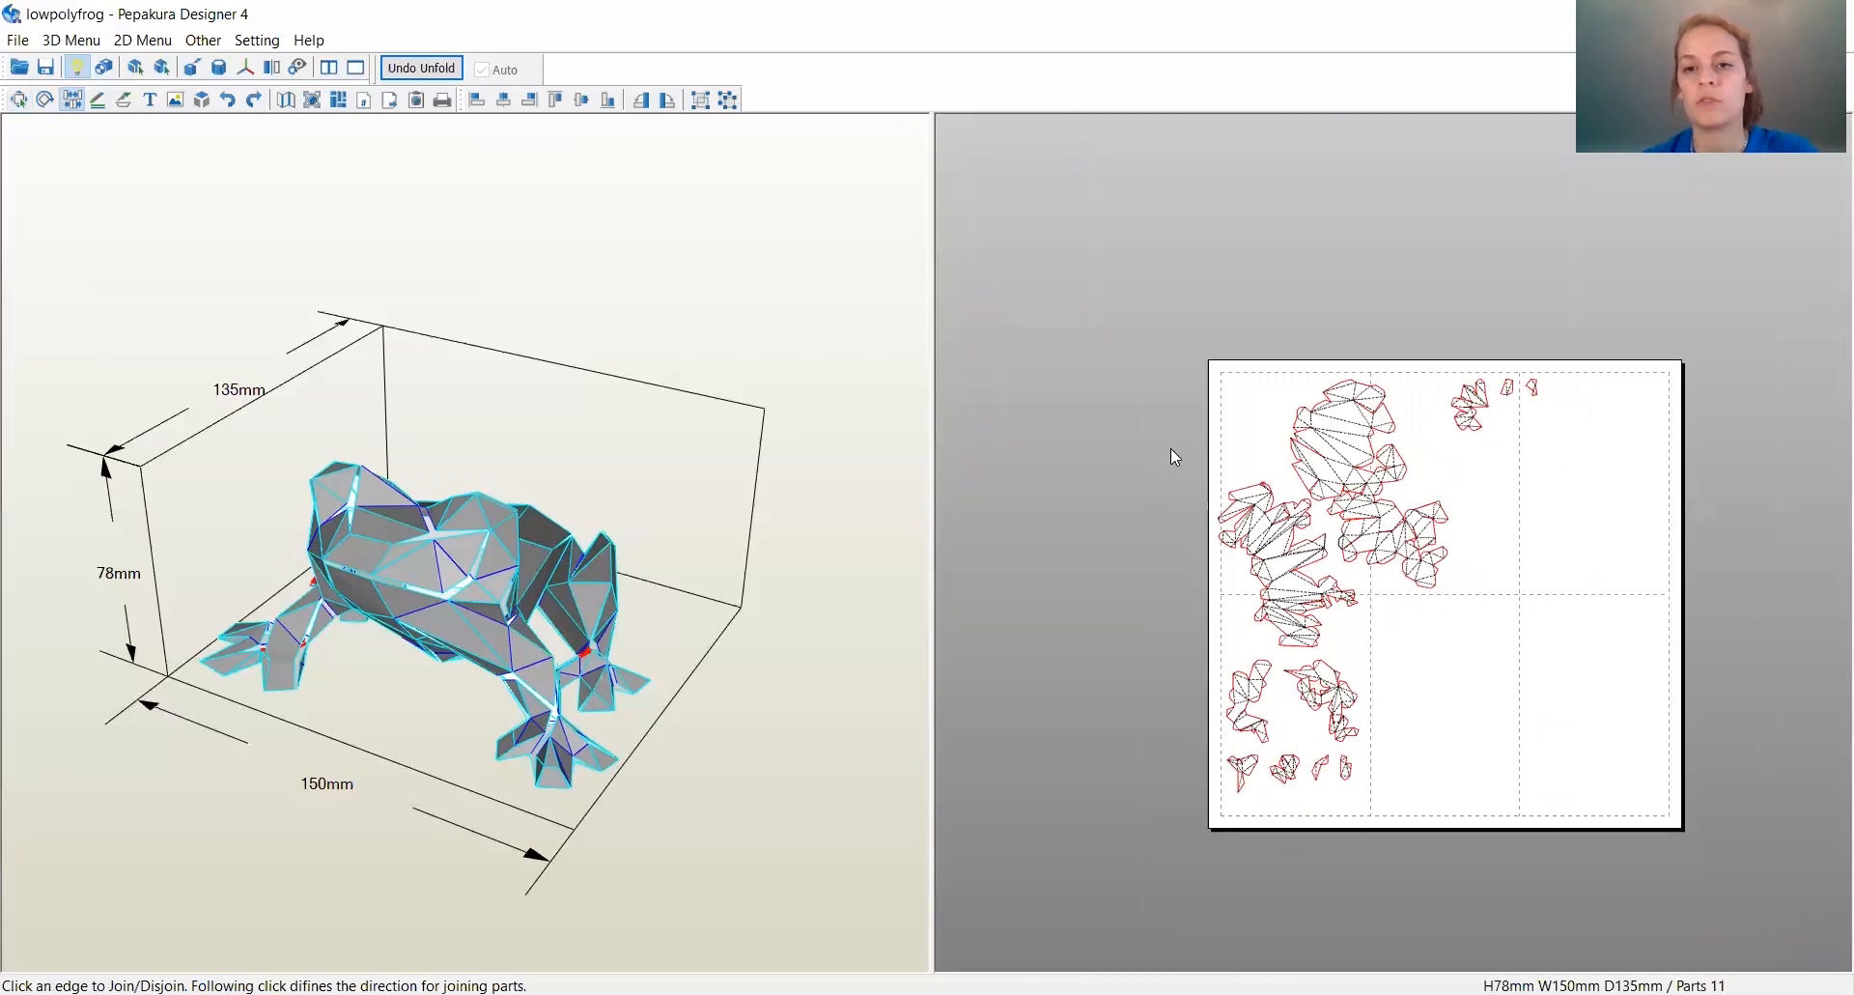
pyautogui.scroll(2, 1195, 445)
pyautogui.rightClick(1345, 405)
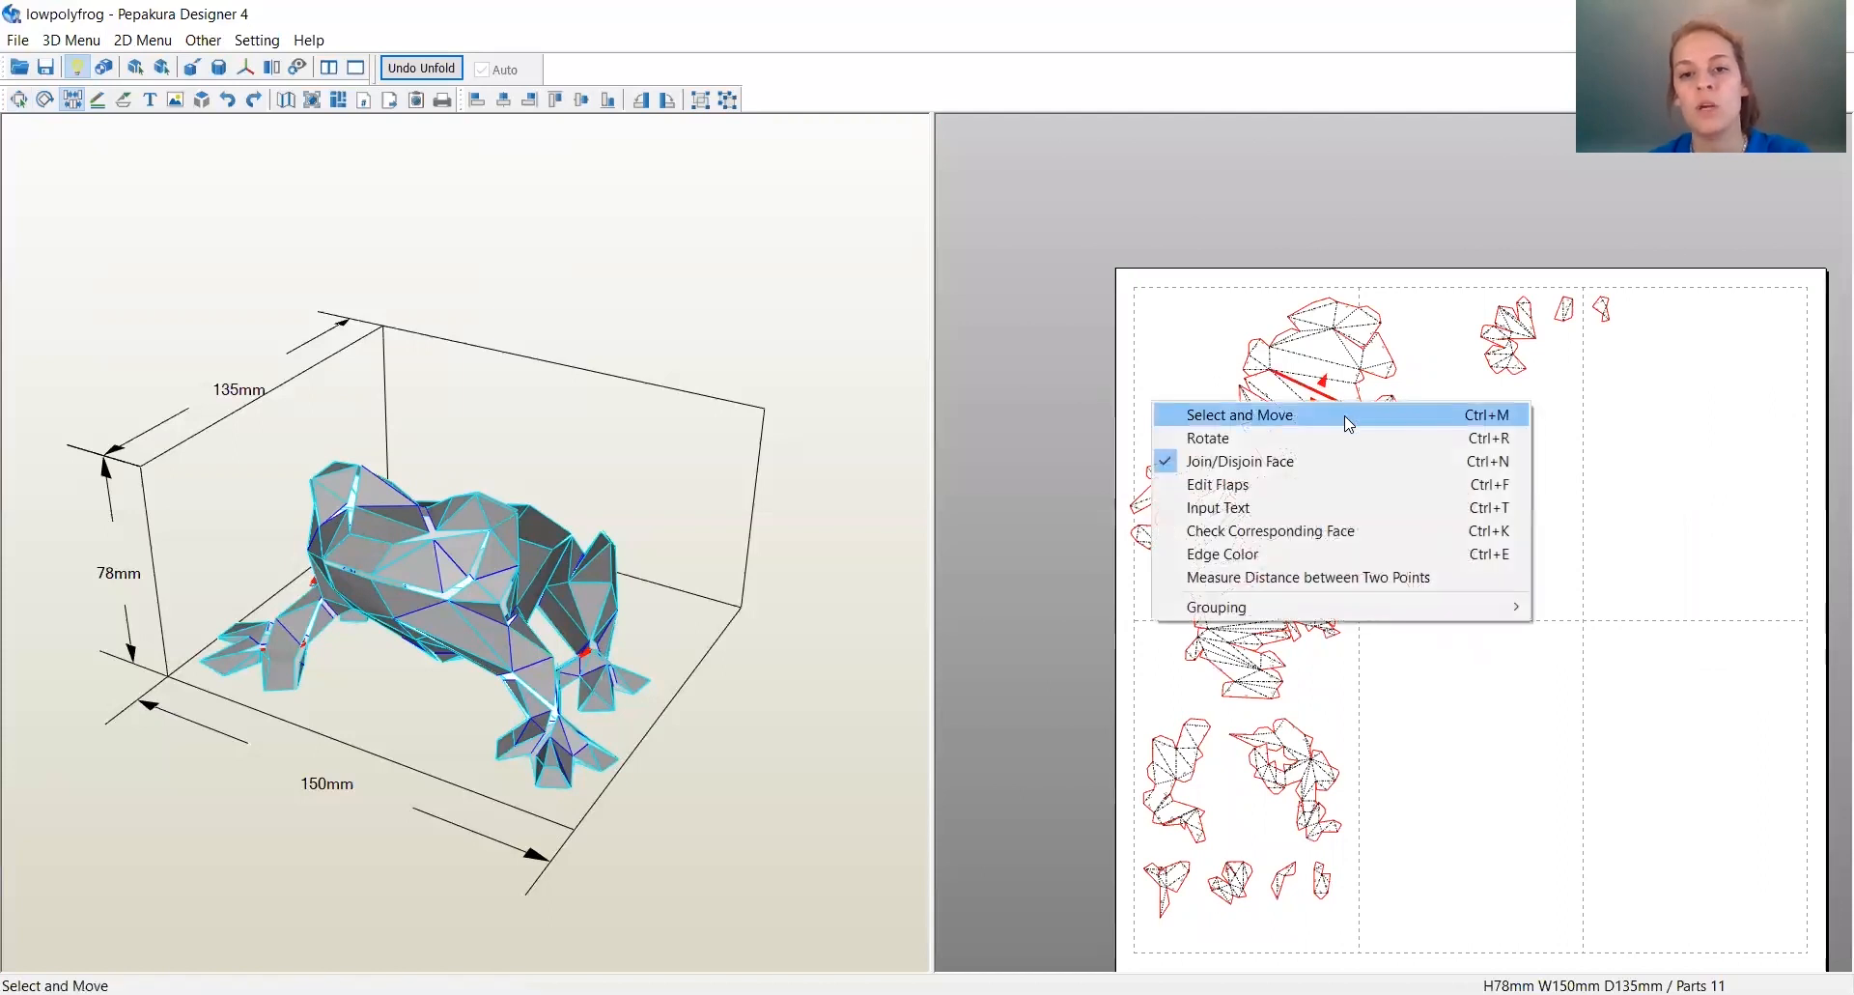
pyautogui.click(1344, 415)
pyautogui.moveTo(1329, 424); pyautogui.dragTo(1436, 429)
pyautogui.moveTo(1234, 558); pyautogui.dragTo(1231, 429)
pyautogui.moveTo(1239, 279); pyautogui.dragTo(1204, 519)
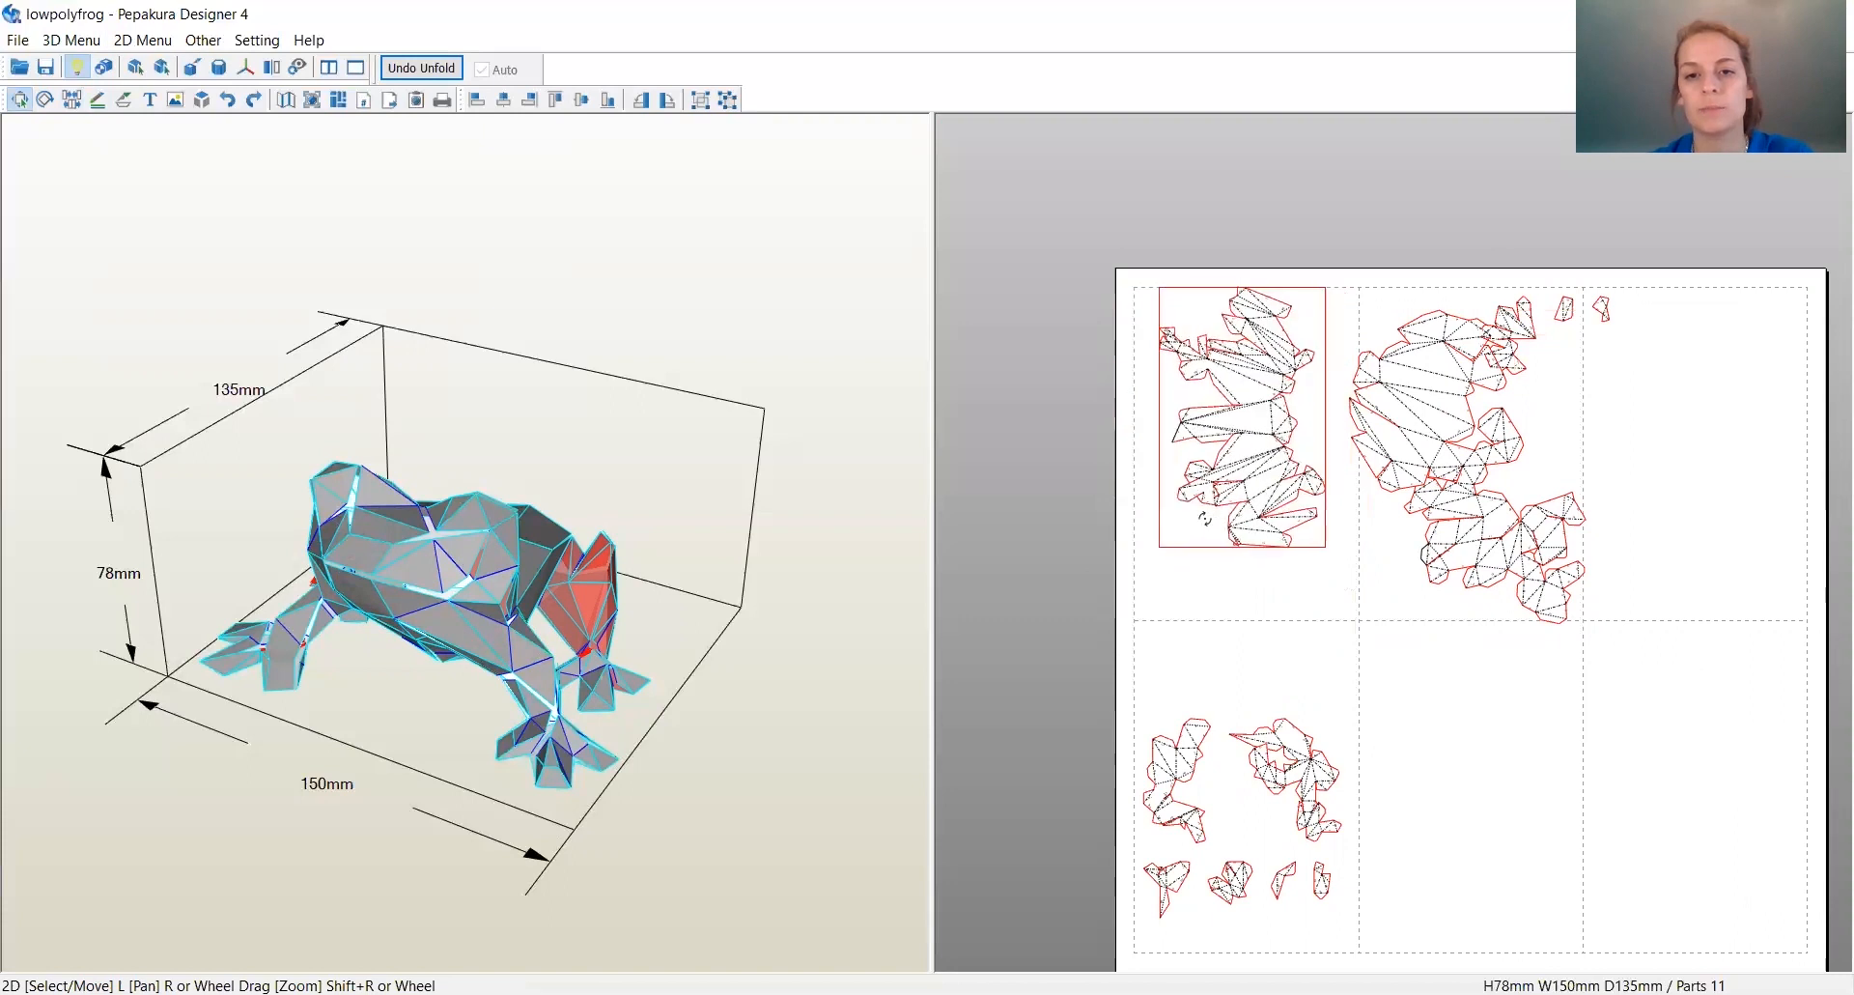
pyautogui.moveTo(1269, 404); pyautogui.dragTo(1251, 406)
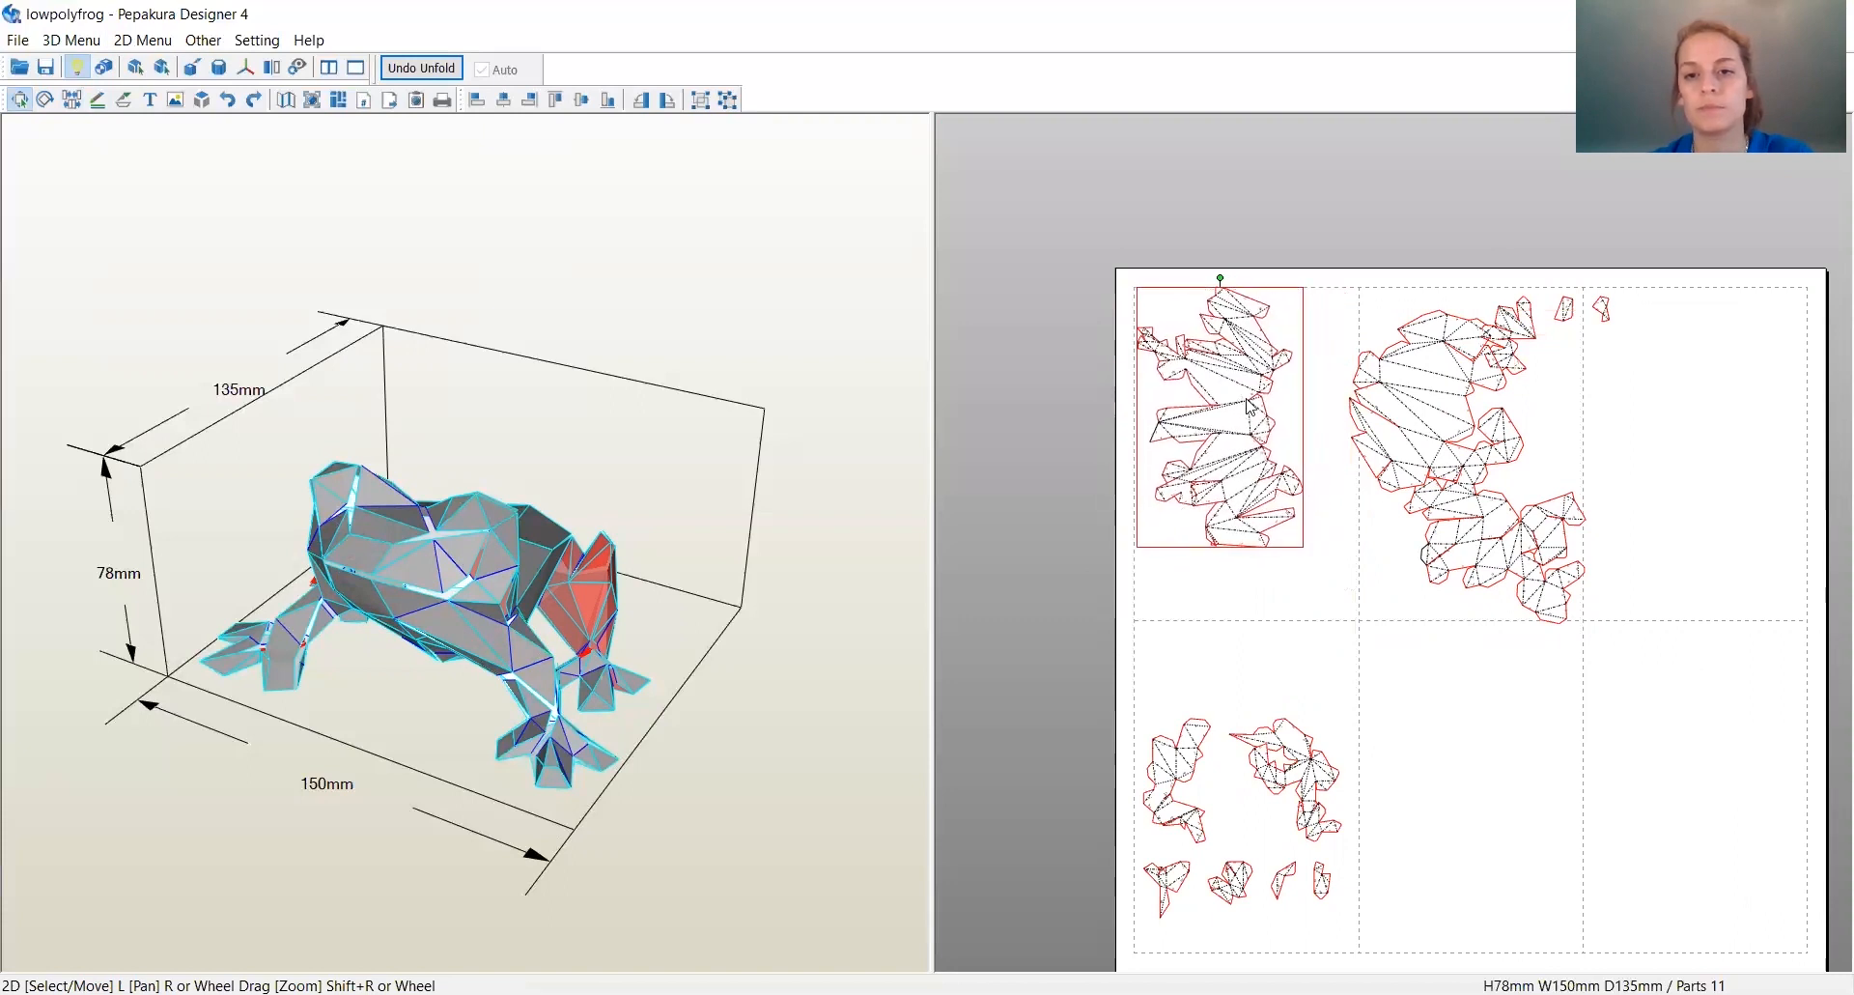
# Rotate and fit the body part inside the upper middle page, and move the small foot part from there to the first page's upper right corner.
pyautogui.moveTo(1429, 453); pyautogui.dragTo(1481, 572)
pyautogui.moveTo(1510, 335); pyautogui.dragTo(1322, 334)
pyautogui.moveTo(1469, 534); pyautogui.dragTo(1415, 387)
pyautogui.moveTo(1464, 272); pyautogui.dragTo(1483, 338)
pyautogui.scroll(2, 1226, 744)
pyautogui.scroll(-1, 1226, 744)
# Move the two medium leg parts from the lower page into the first page's lower left corner and right side.
pyautogui.moveTo(1291, 819); pyautogui.dragTo(1190, 599)
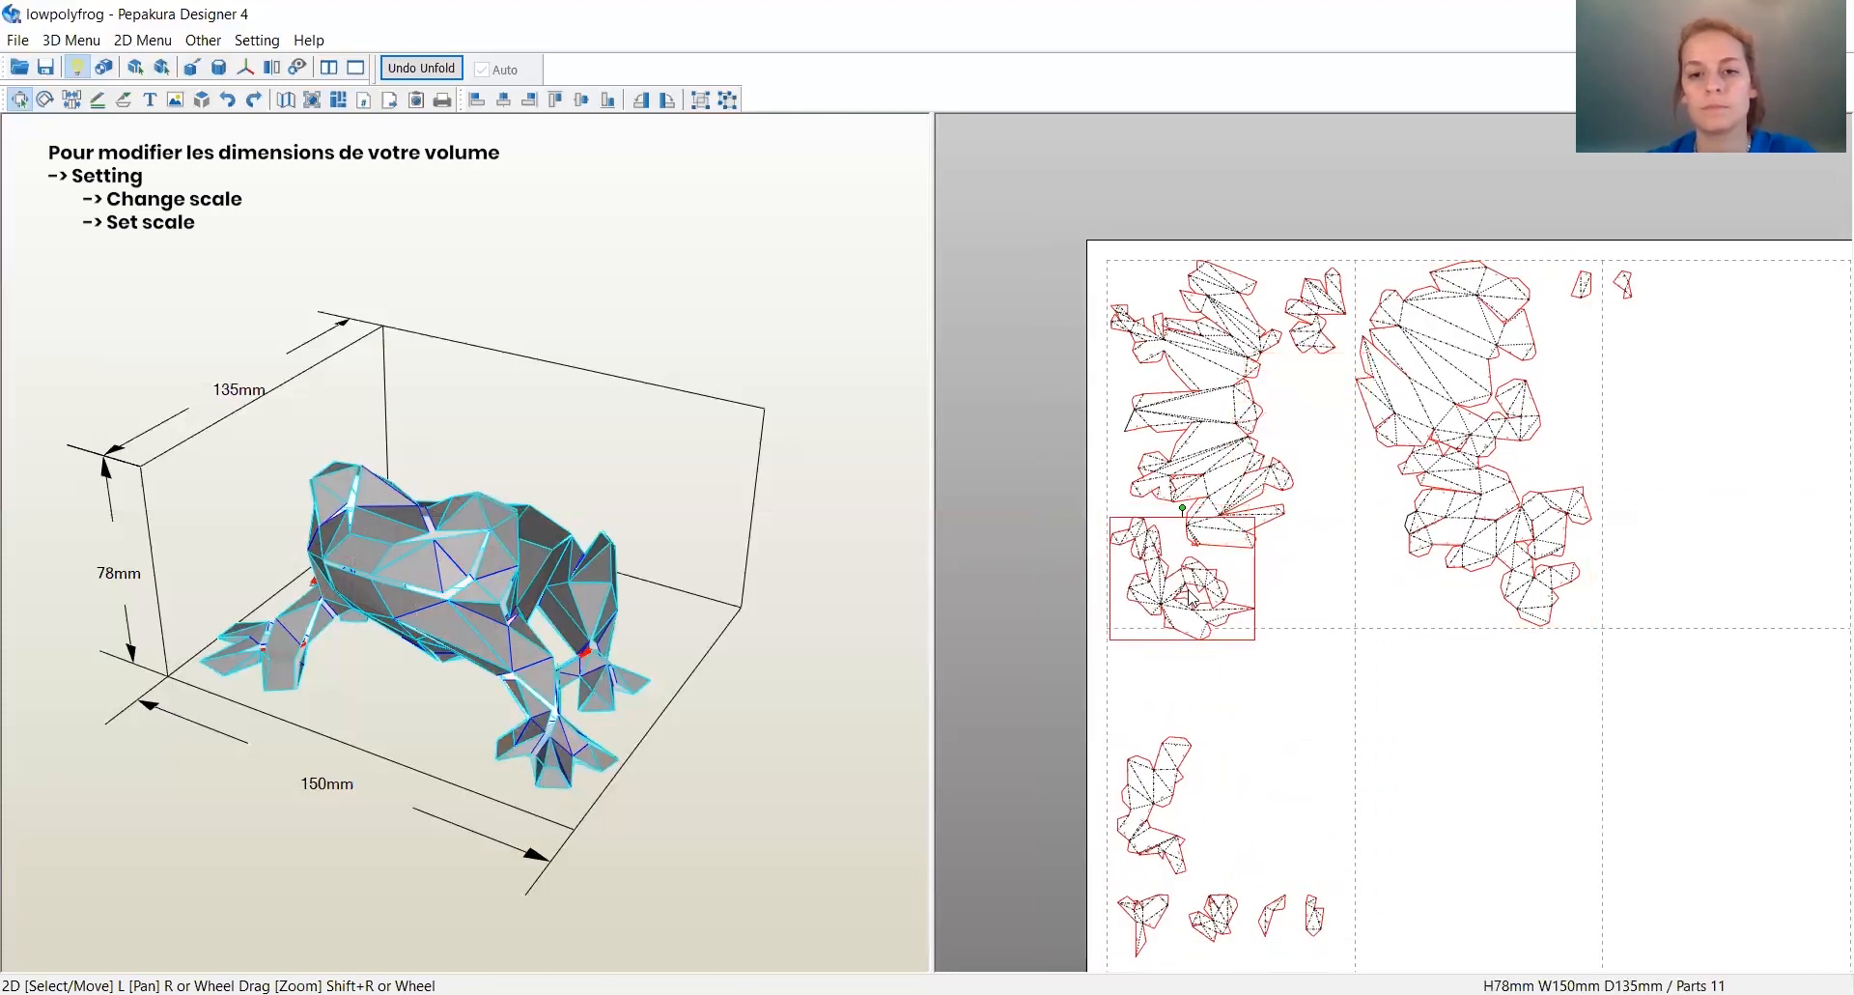
pyautogui.moveTo(1153, 740); pyautogui.dragTo(1351, 560)
pyautogui.click(1177, 593)
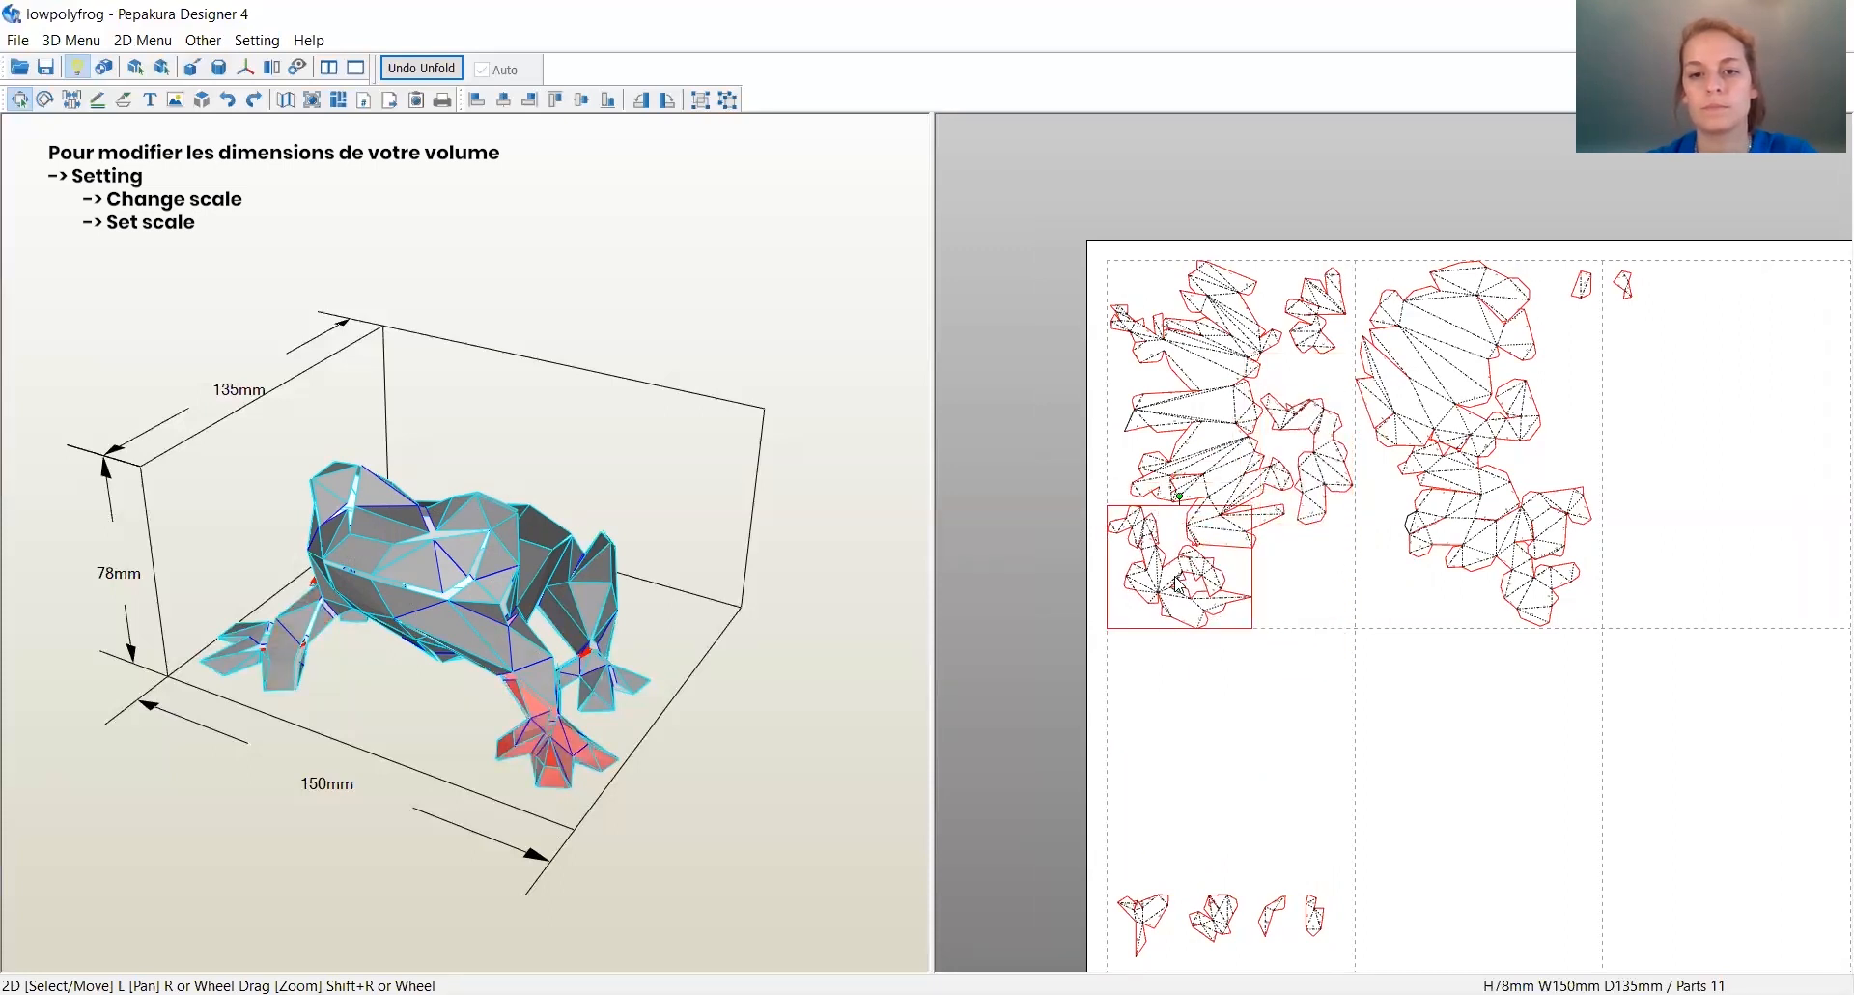
# Move the remaining small parts into free space at the bottom and right edge of the two upper pages.
pyautogui.scroll(-2, 1197, 557)
pyautogui.click(1240, 857)
pyautogui.moveTo(1240, 856); pyautogui.dragTo(1386, 591)
pyautogui.click(1181, 864)
pyautogui.moveTo(1181, 864); pyautogui.dragTo(1338, 577)
pyautogui.moveTo(1291, 856); pyautogui.dragTo(1425, 586)
pyautogui.moveTo(1586, 326); pyautogui.dragTo(1543, 376)
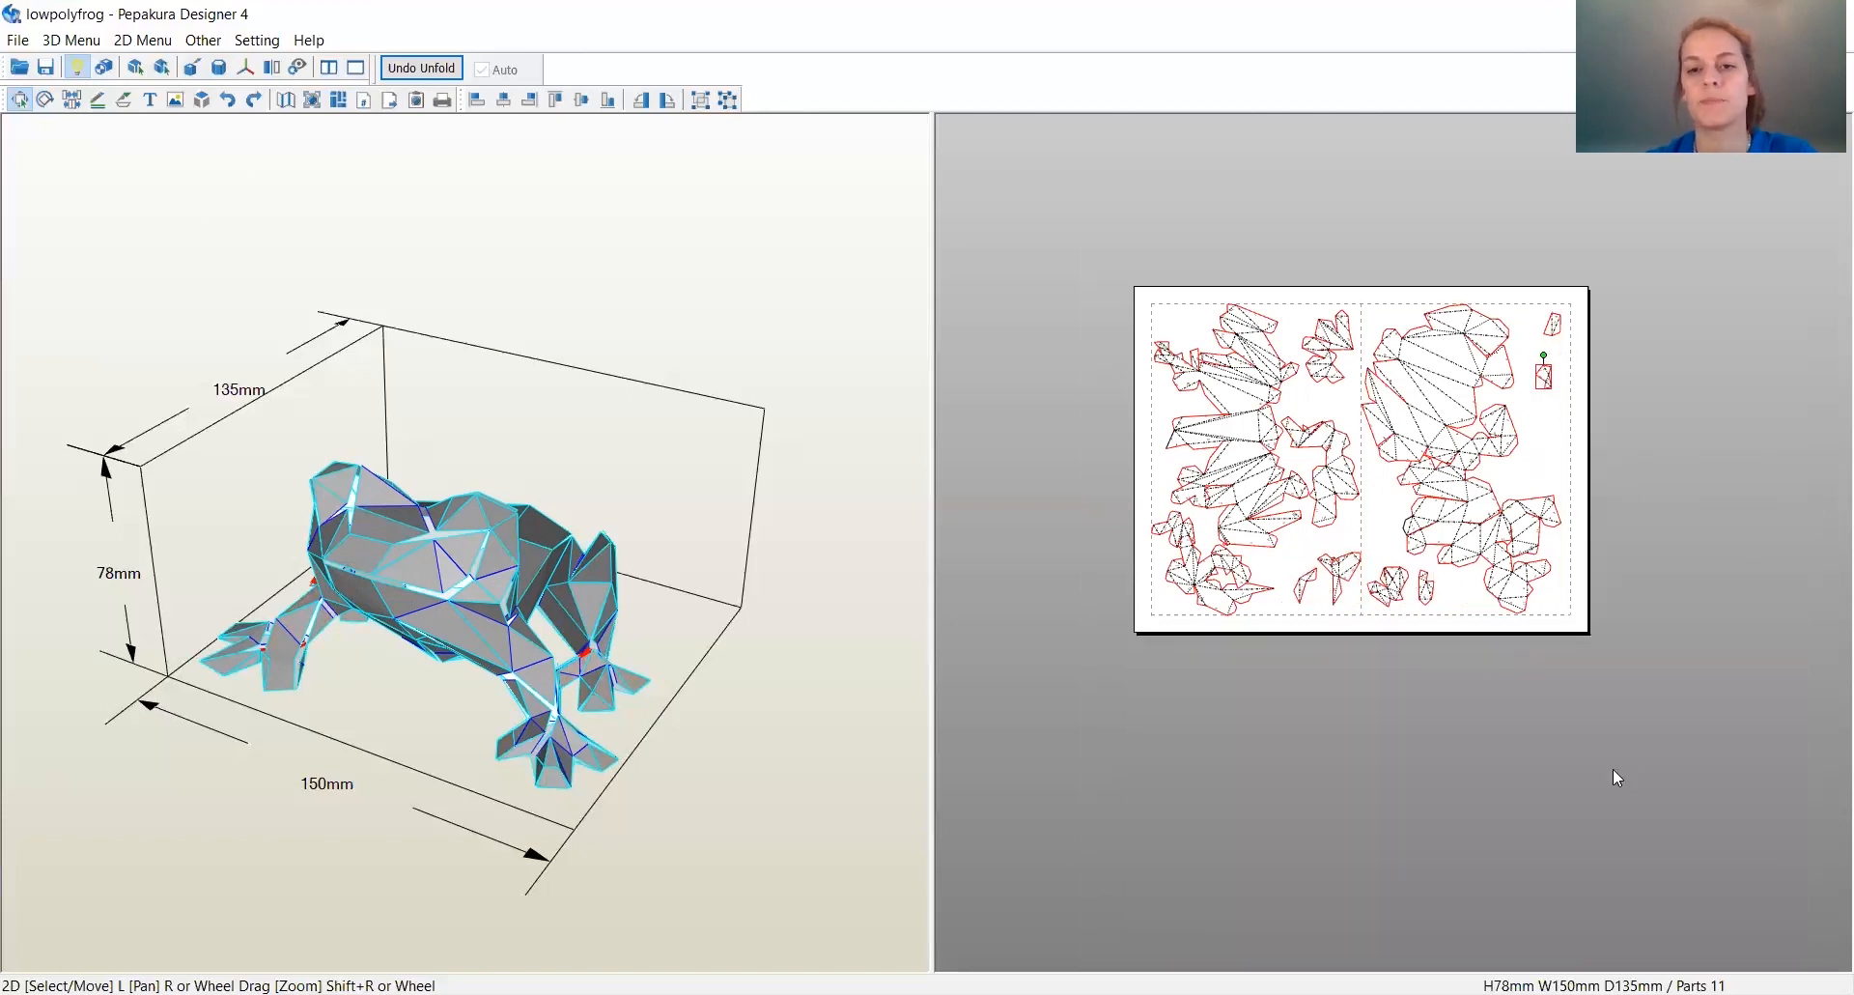
pyautogui.click(1661, 569)
# Examine the rearranged two-page layout and the edge ID numbers on the parts.
pyautogui.scroll(-2, 1202, 700)
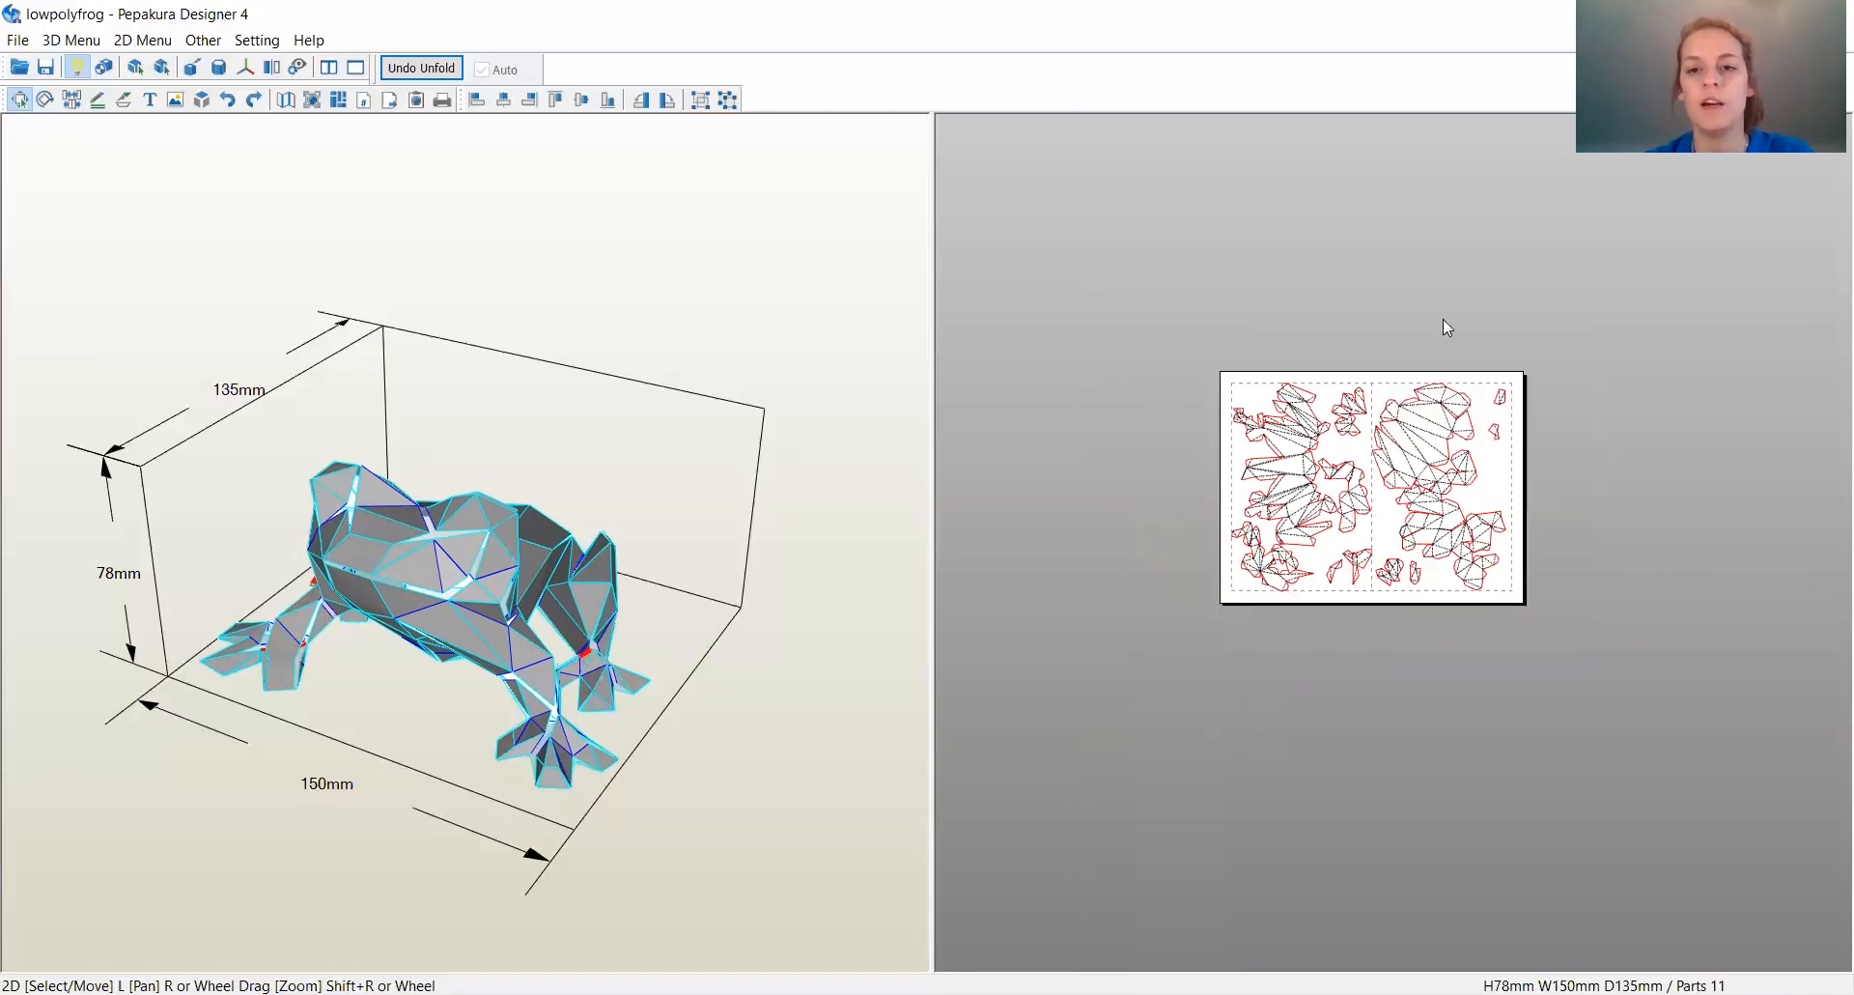
pyautogui.scroll(2, 1443, 318)
pyautogui.scroll(2, 1405, 338)
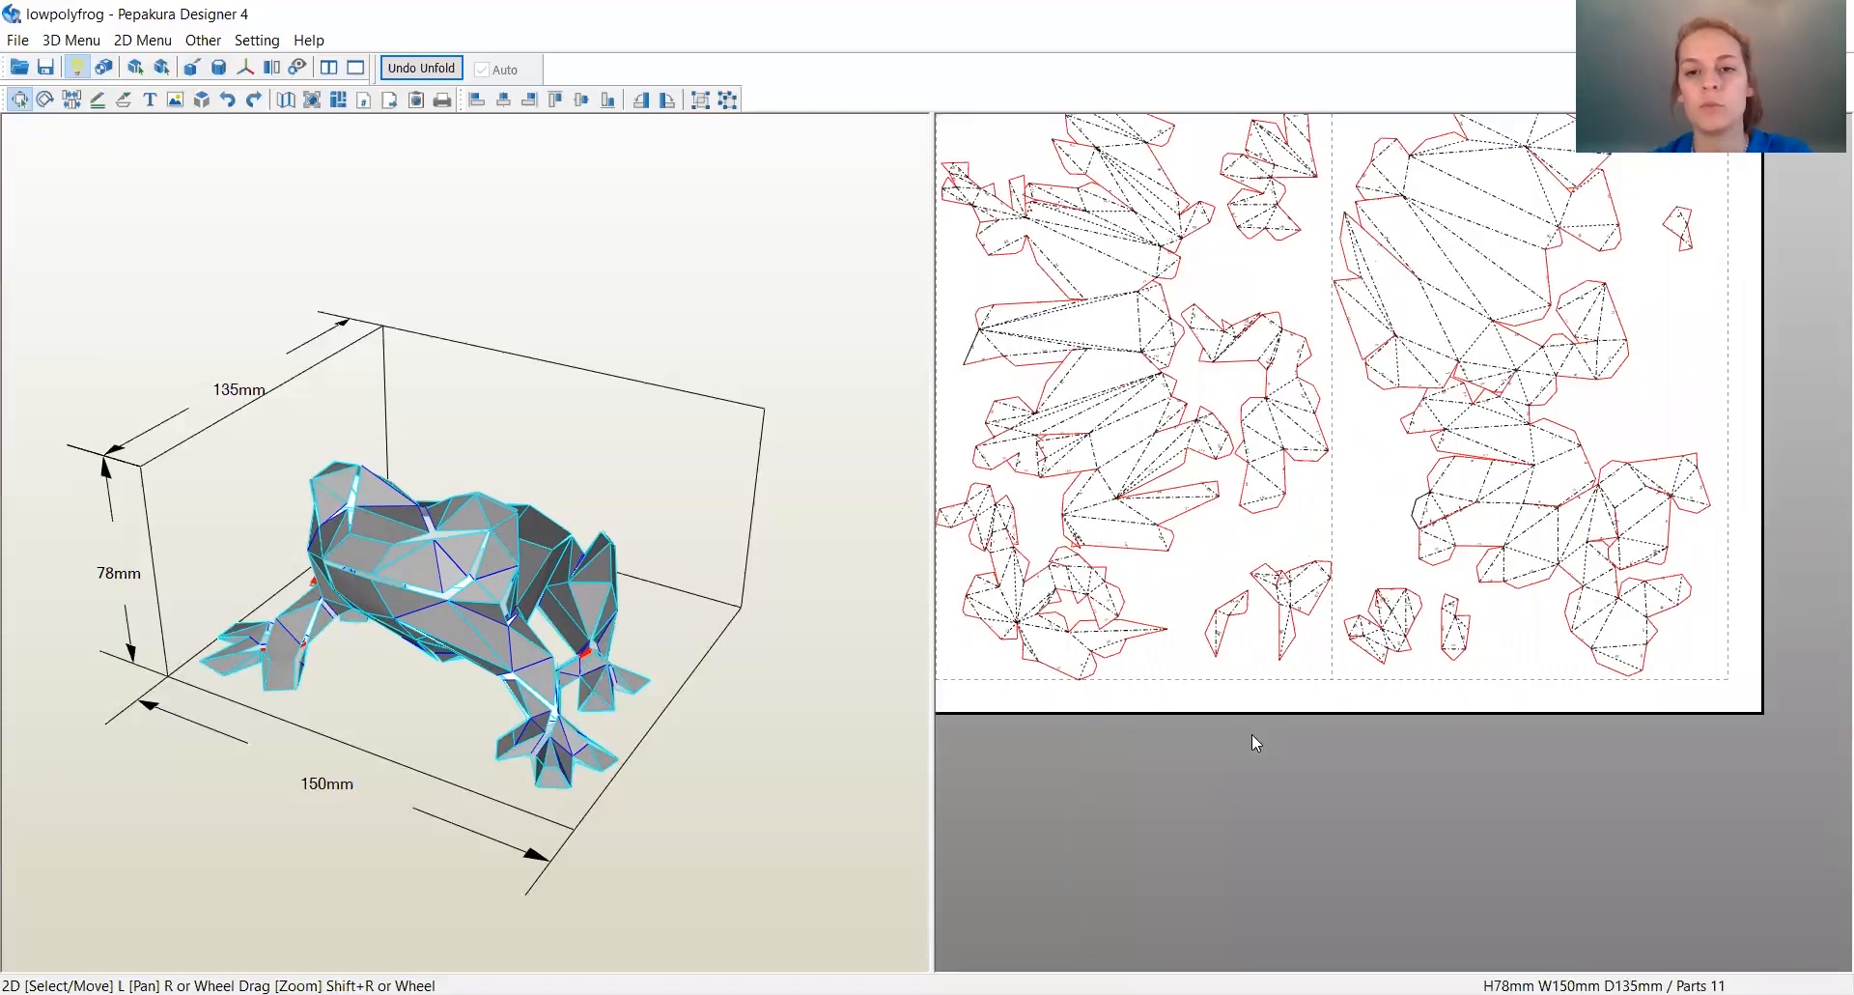
pyautogui.scroll(-2, 1247, 744)
pyautogui.scroll(2, 1072, 270)
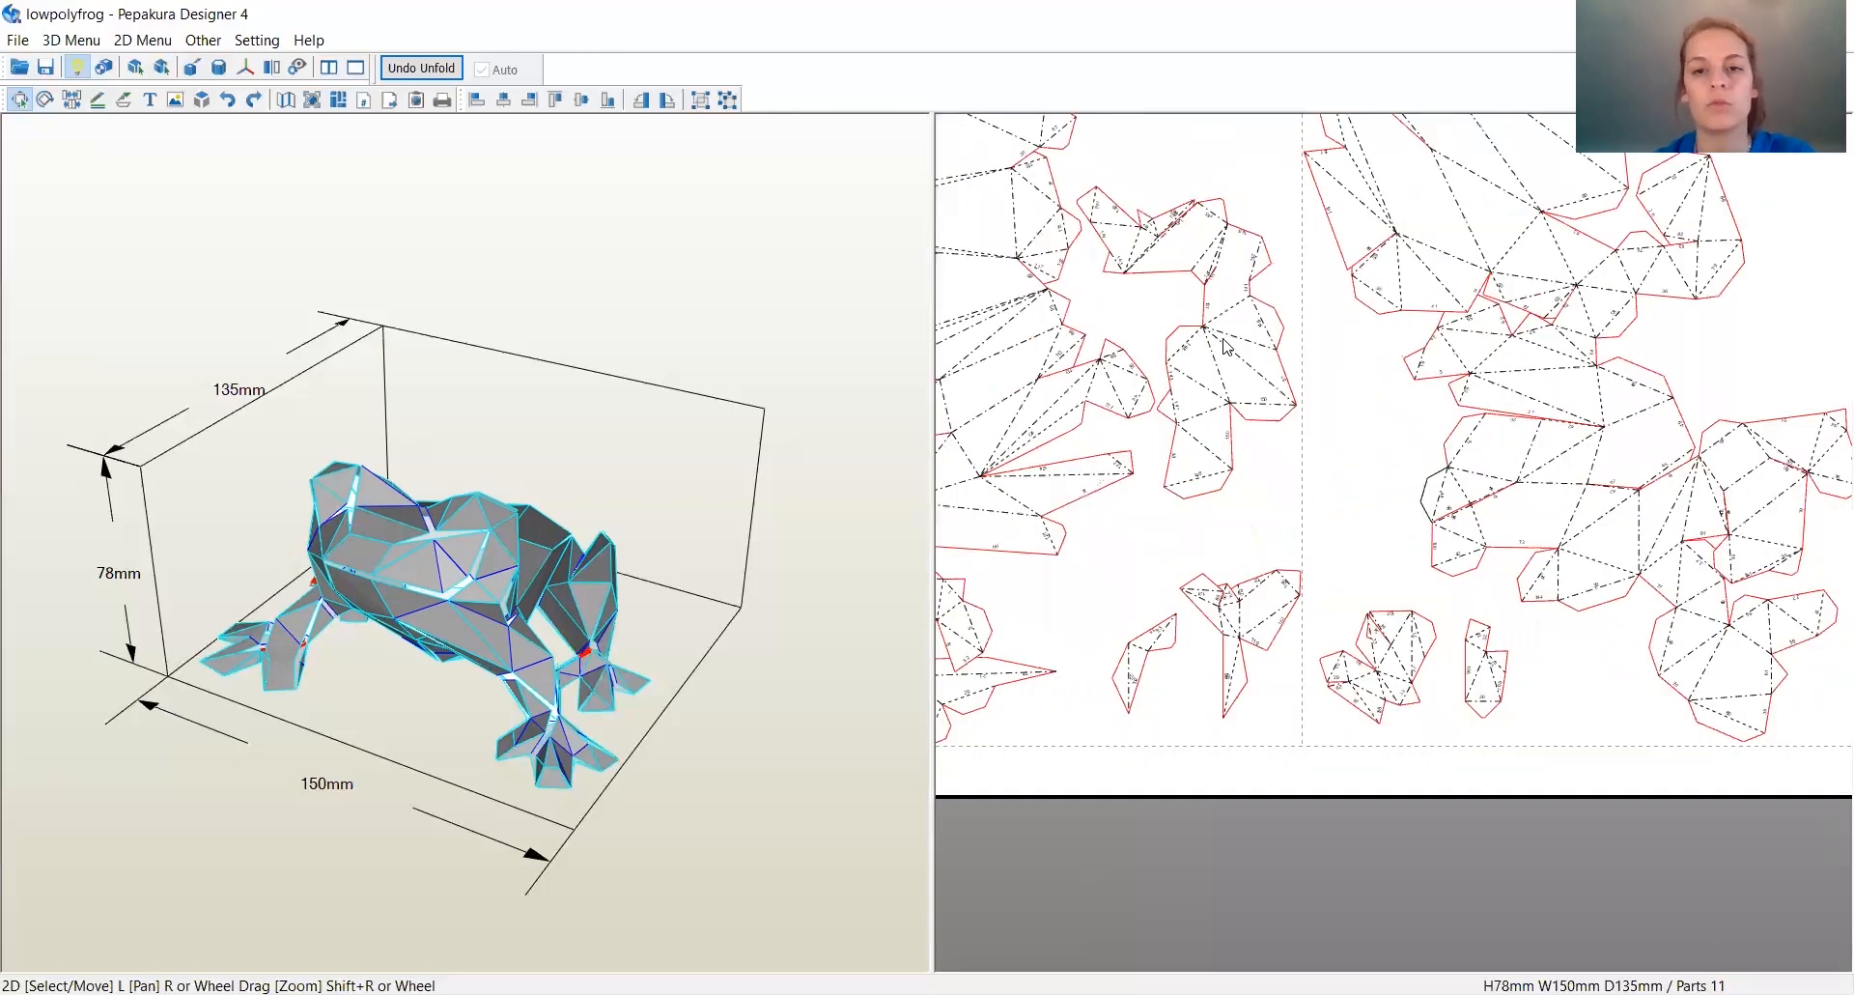
pyautogui.scroll(2, 1331, 375)
pyautogui.scroll(1, 1449, 531)
pyautogui.scroll(-1, 1539, 684)
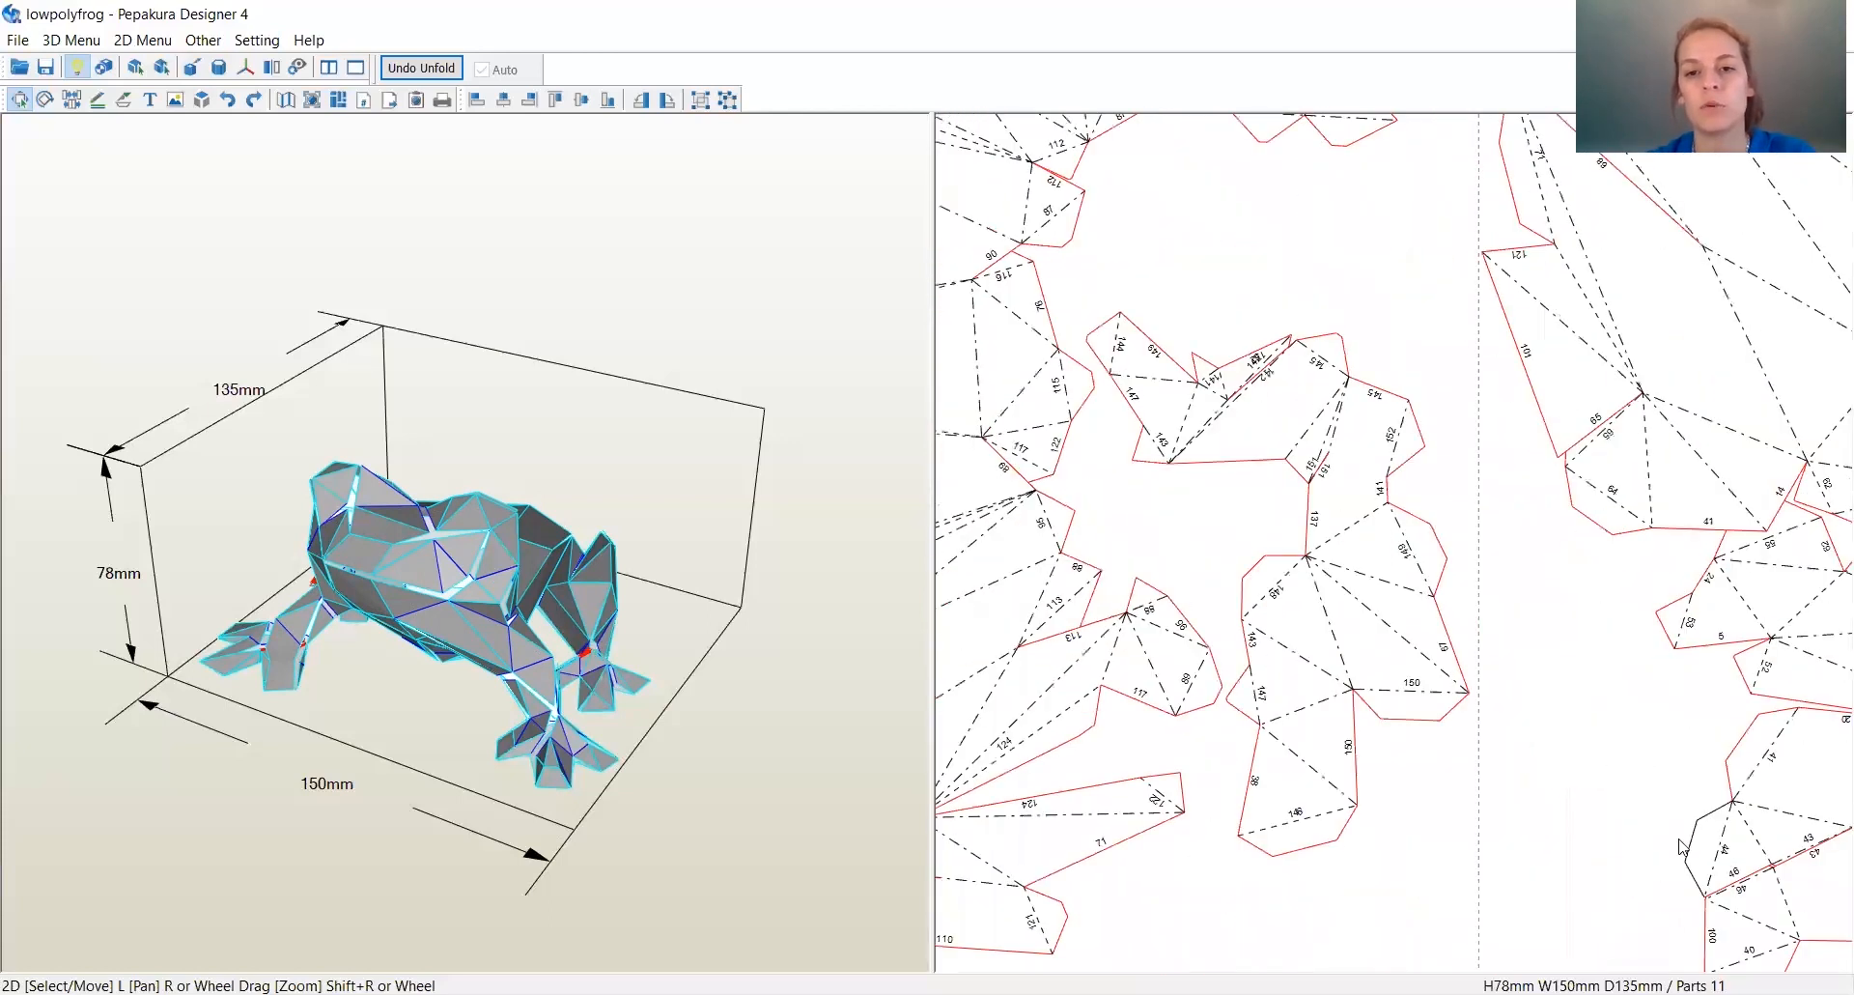
# Examine the dashed mountain and valley fold lines on the first page's leg part, including edges 148 to 150.
pyautogui.scroll(2, 1362, 608)
pyautogui.scroll(2, 1377, 560)
pyautogui.moveTo(1545, 916); pyautogui.dragTo(1325, 602, button='middle')
pyautogui.scroll(1, 1326, 620)
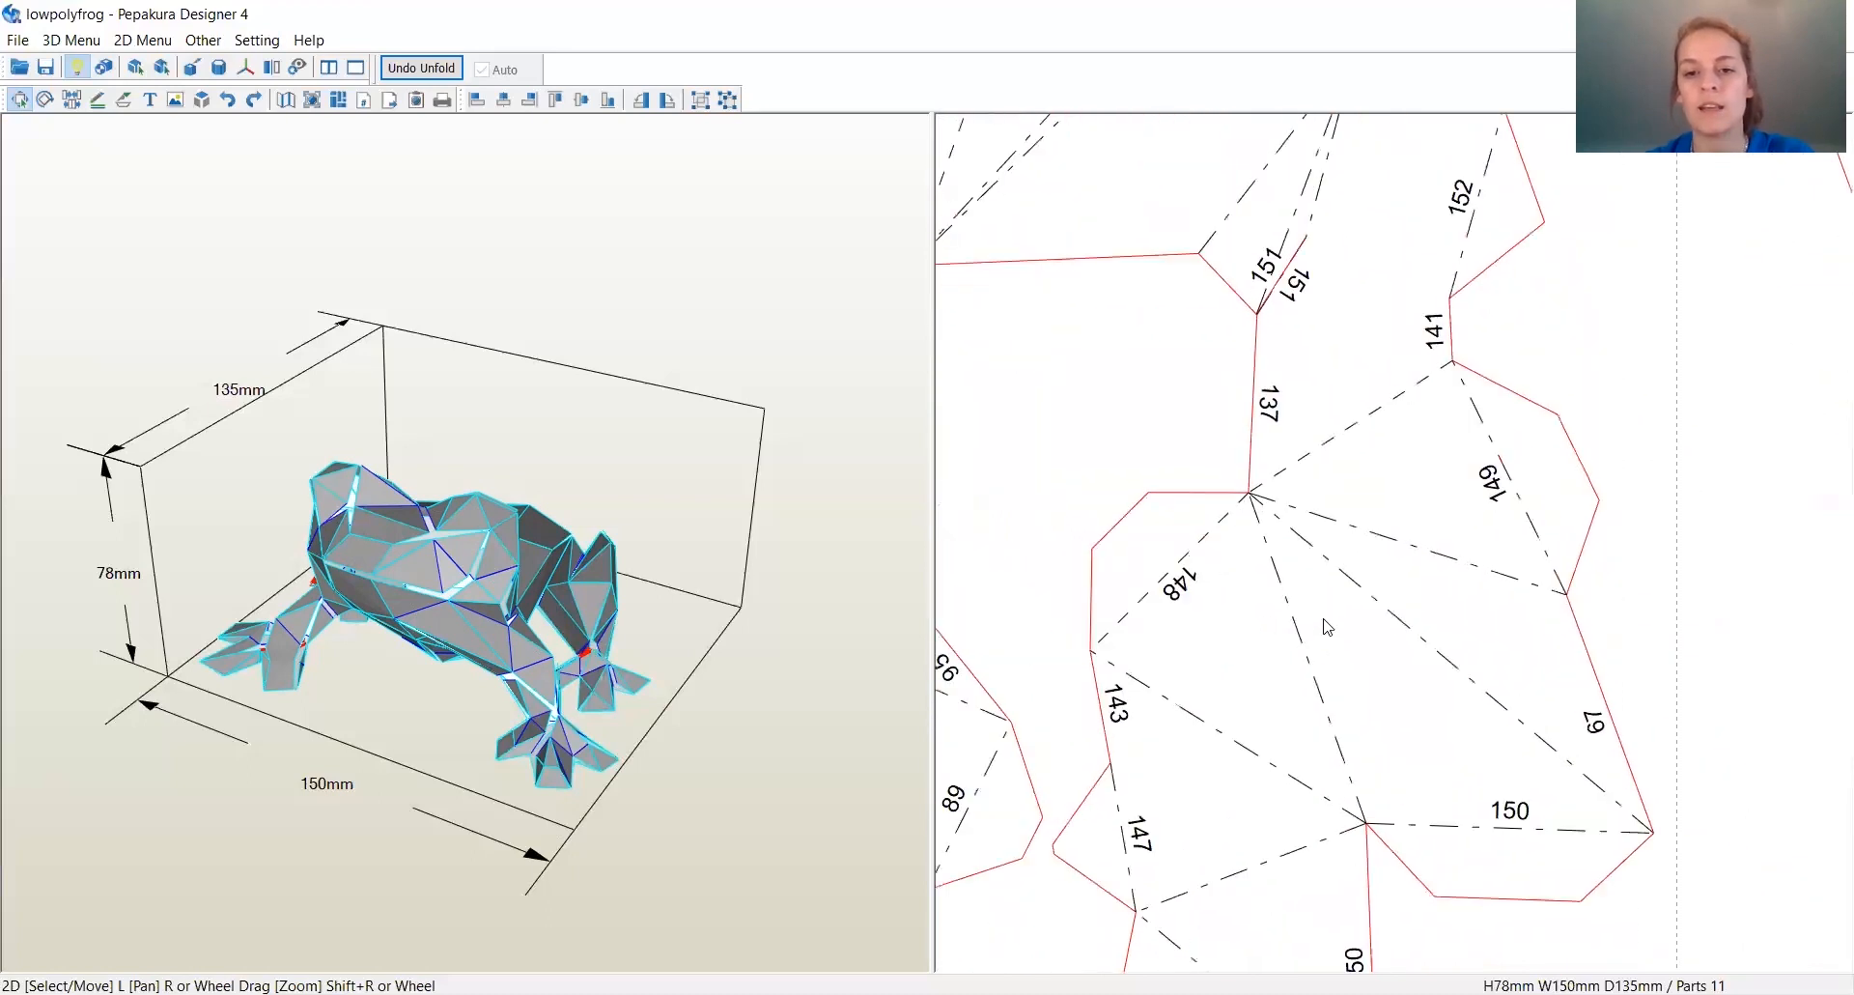
pyautogui.scroll(1, 1326, 625)
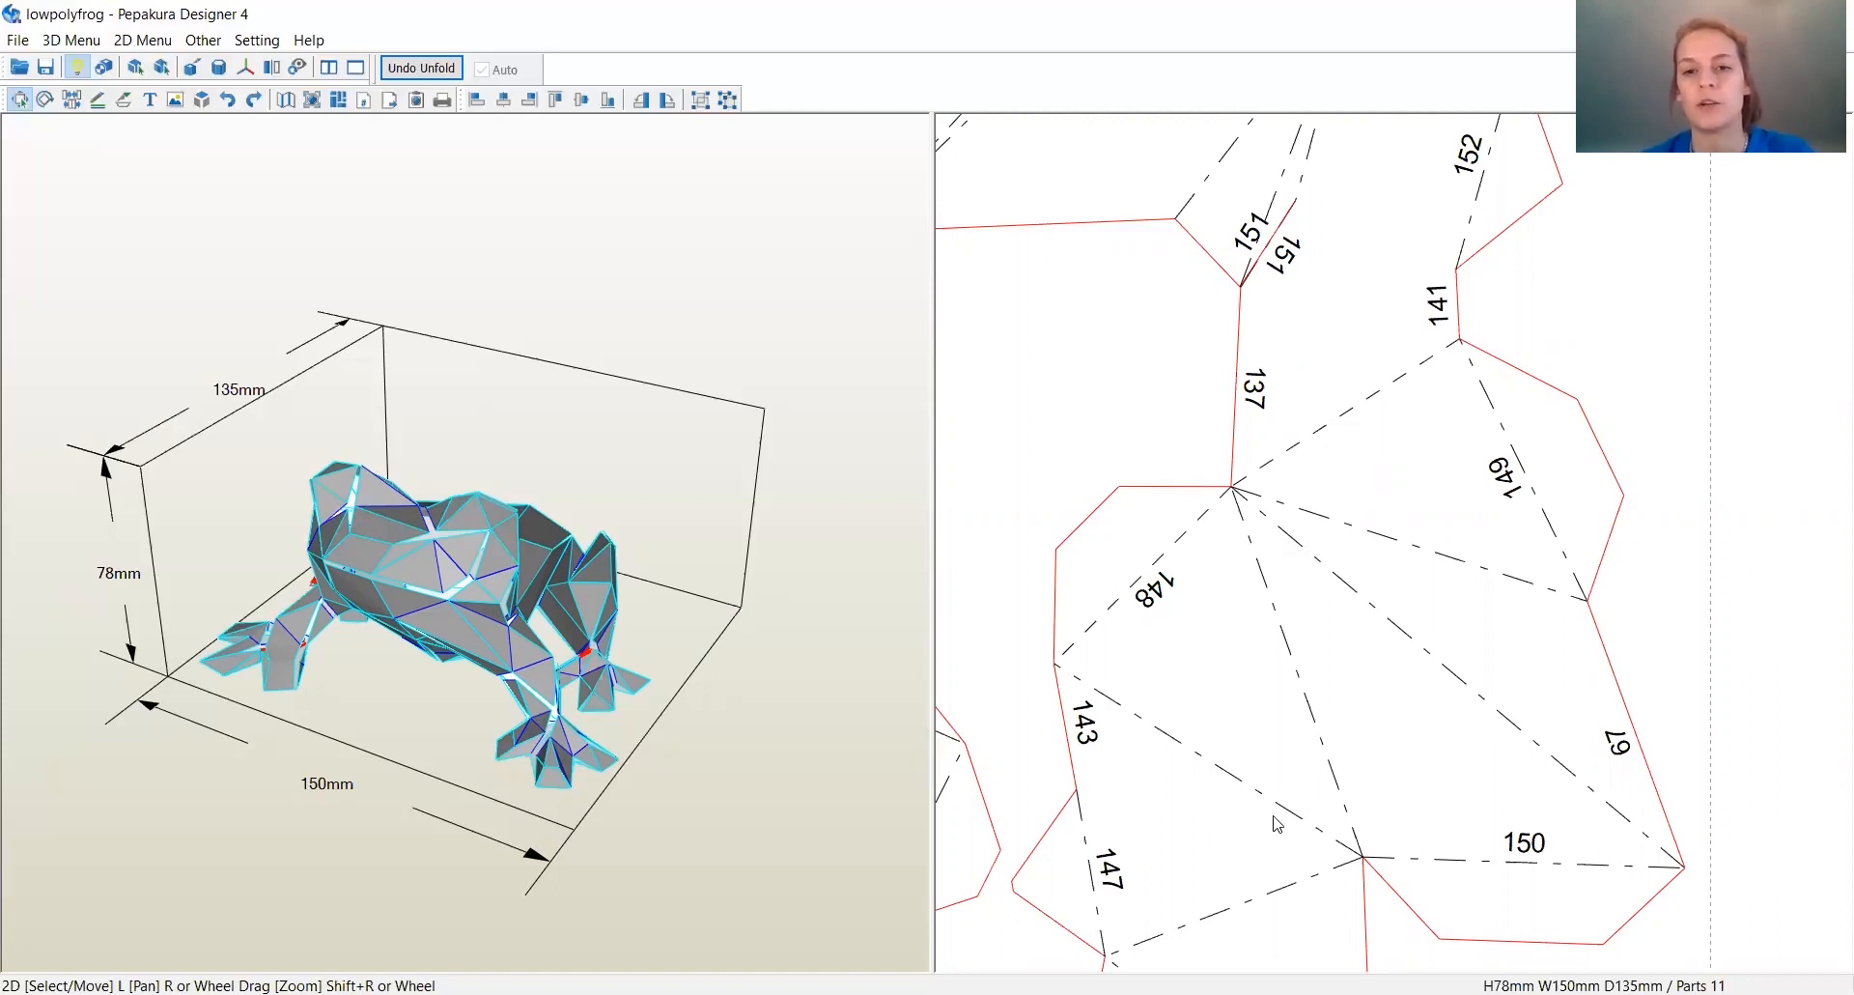
pyautogui.scroll(-2, 1301, 708)
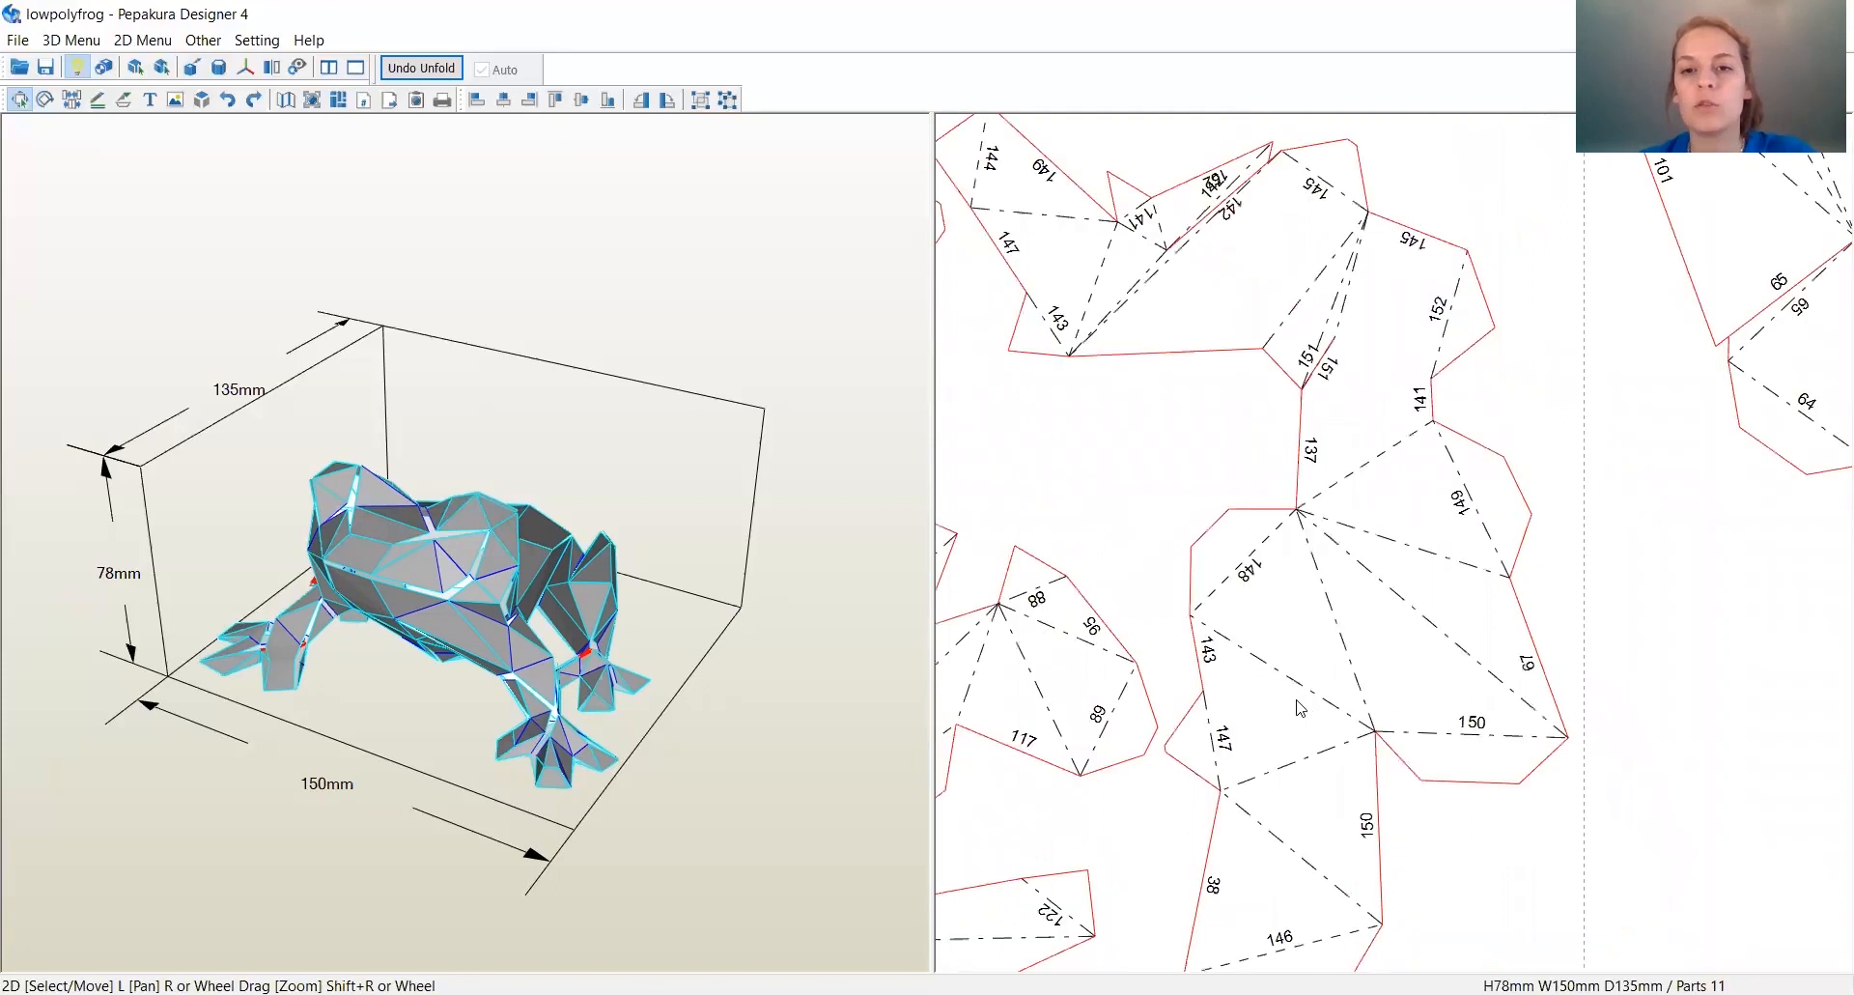
pyautogui.scroll(-2, 1323, 719)
pyautogui.scroll(-4, 1342, 716)
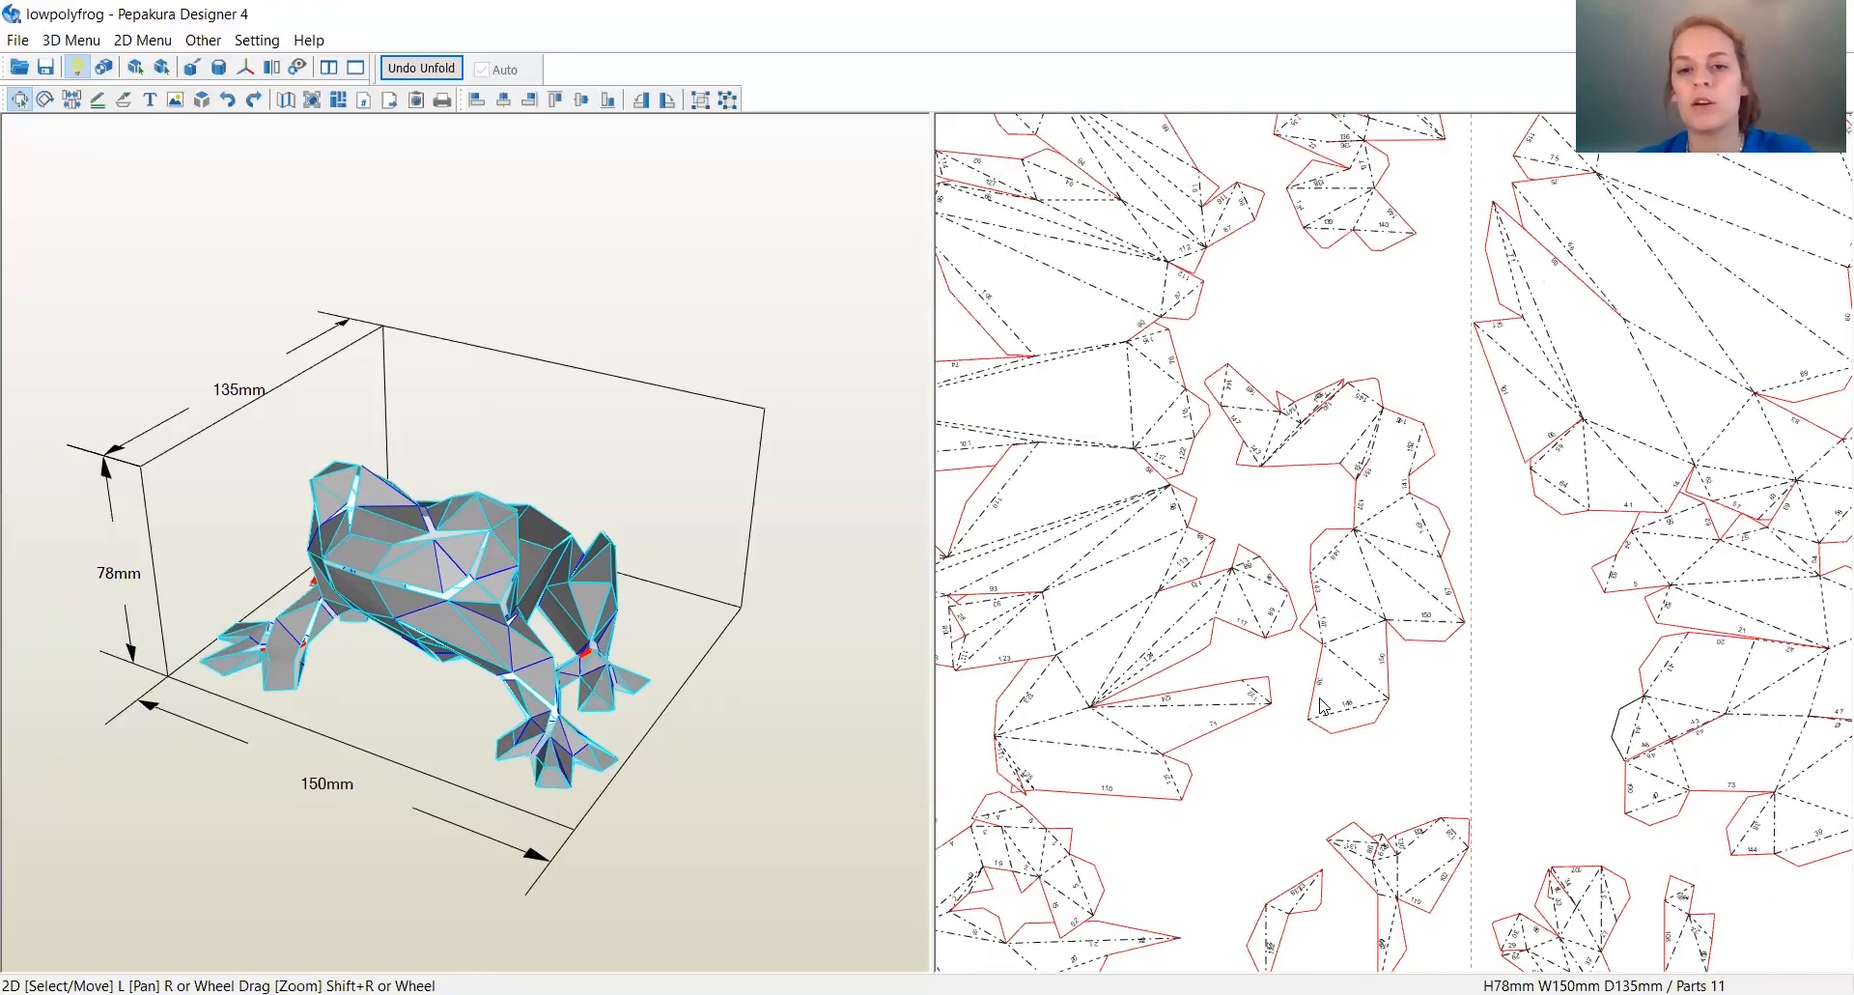
pyautogui.scroll(-2, 1320, 697)
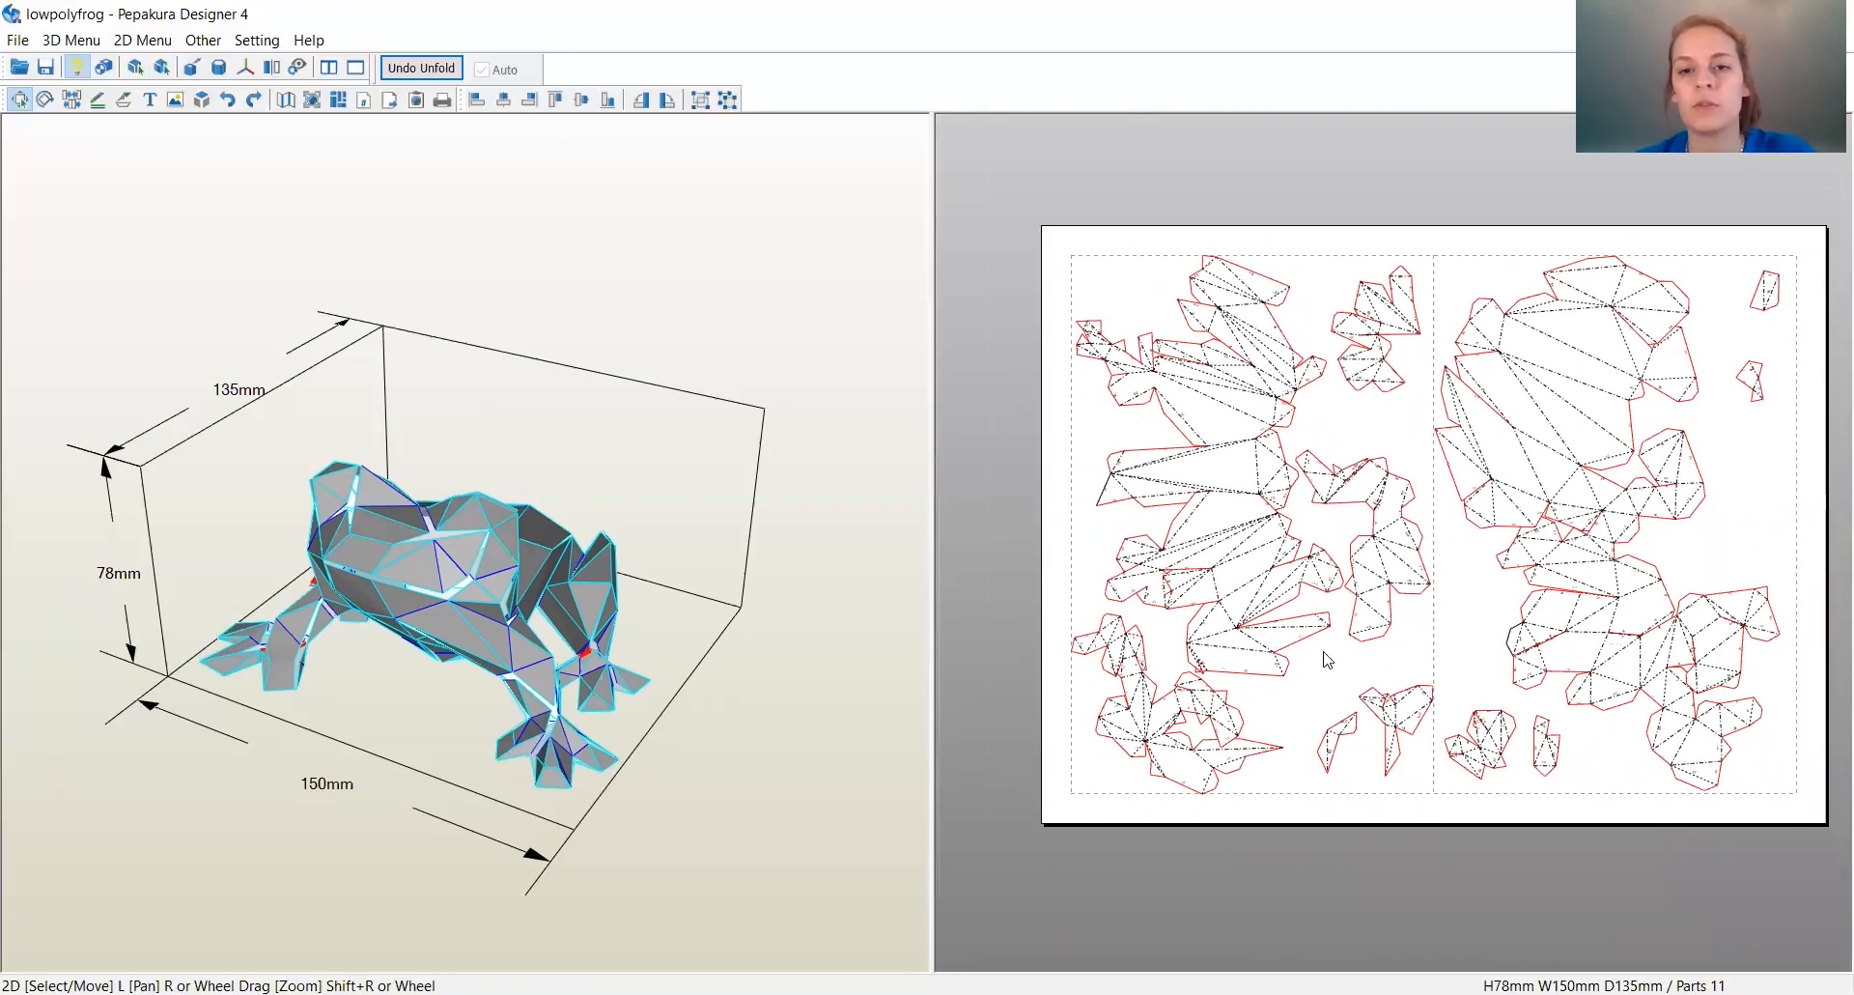
# Recolor only the mountain fold lines of all parts on both pages blue (RGB 0, 128, 255) with the Line Color Tool.
pyautogui.click(98, 101)
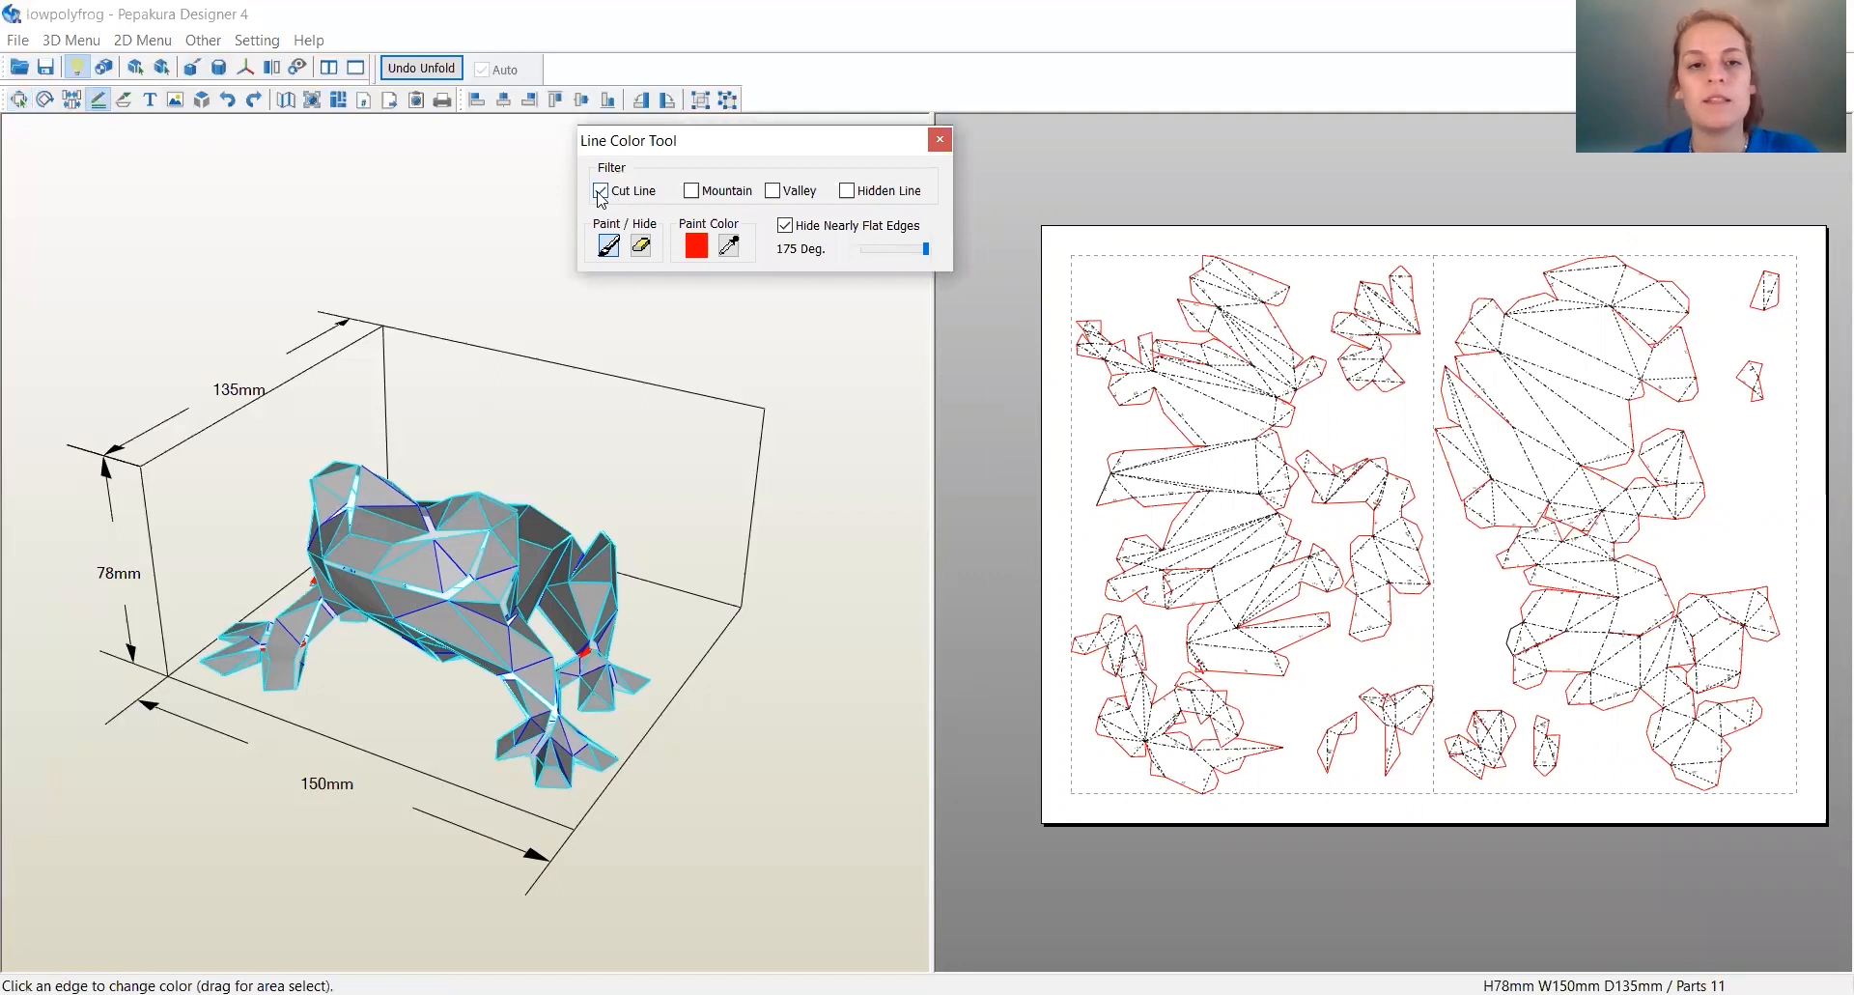
pyautogui.click(691, 191)
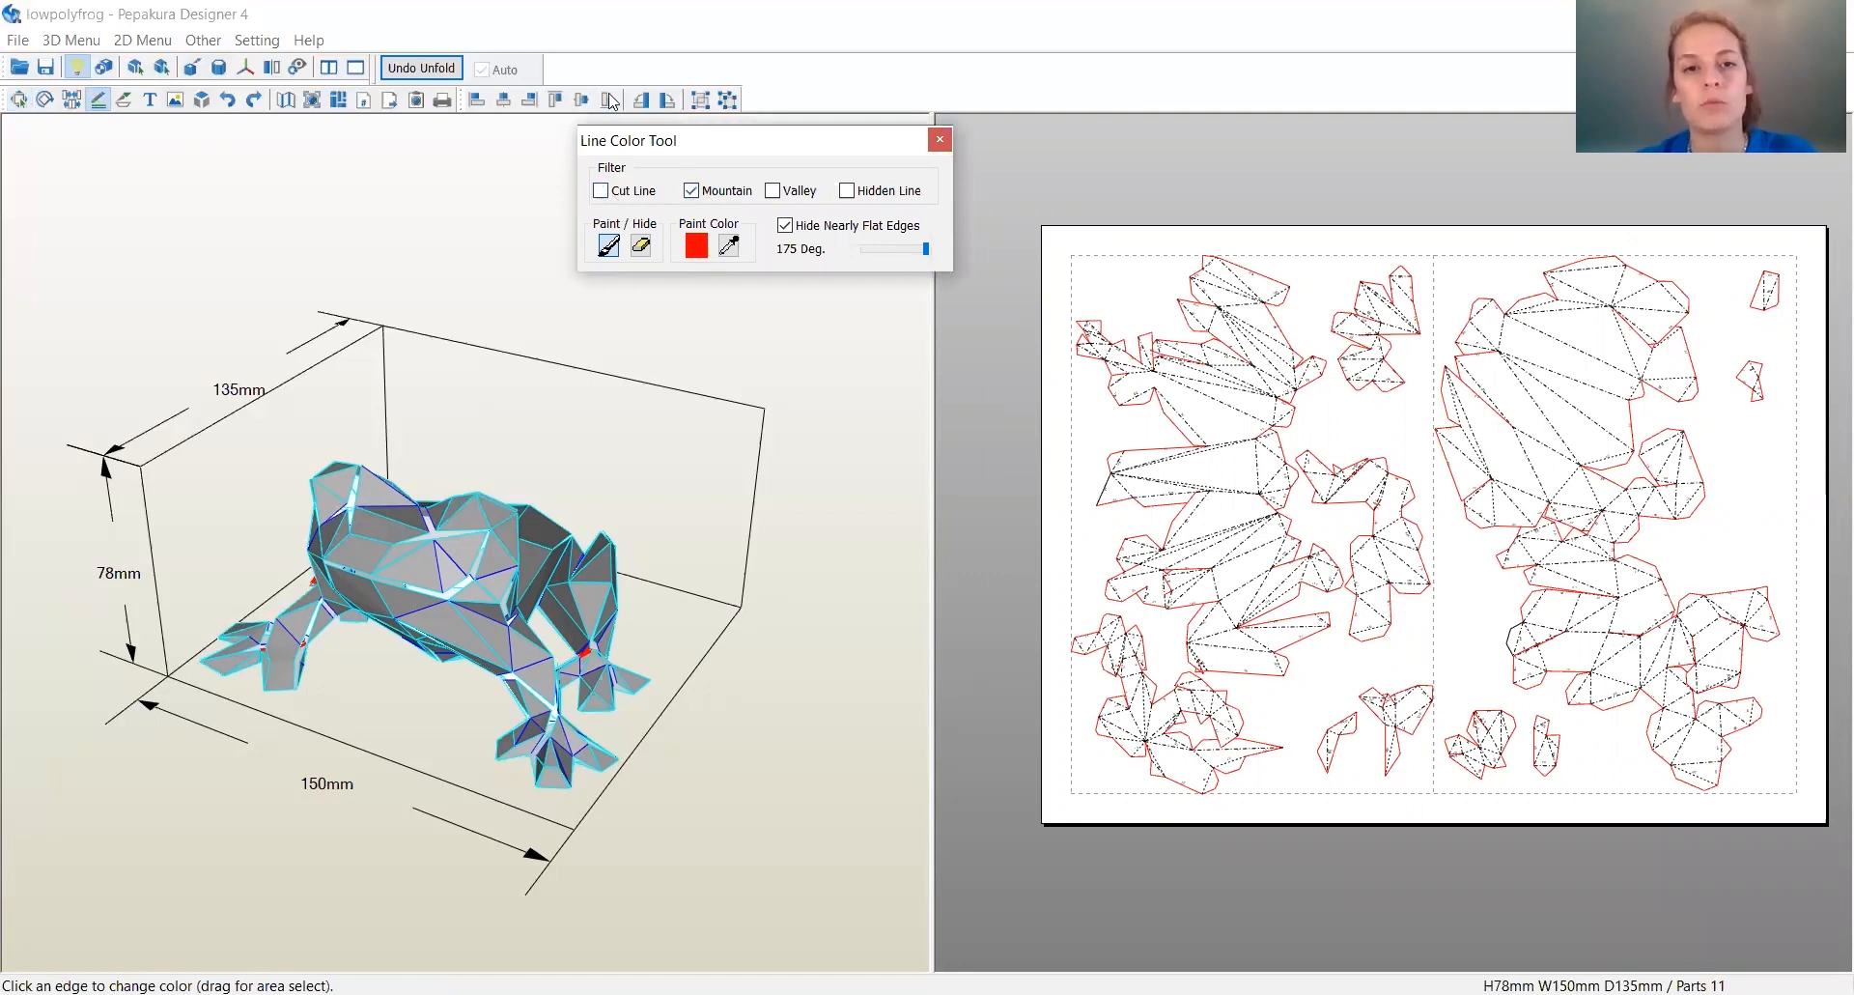
pyautogui.click(696, 247)
pyautogui.click(671, 77)
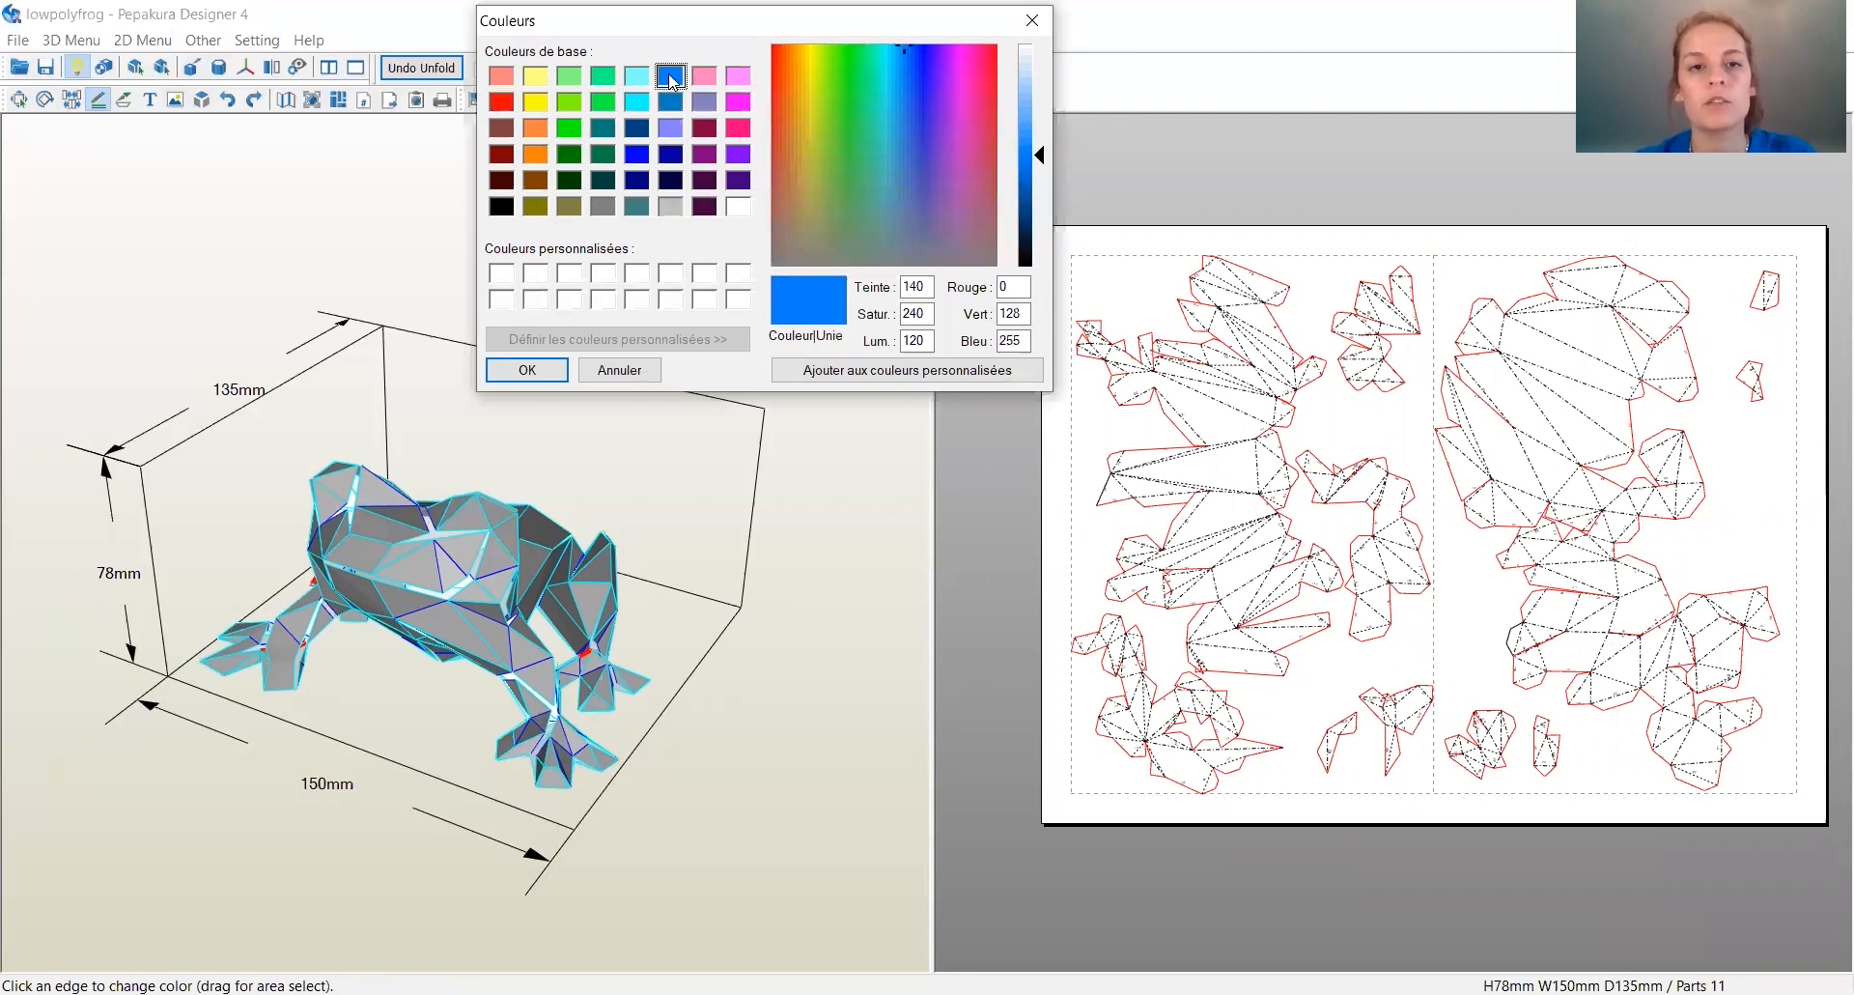
pyautogui.click(527, 370)
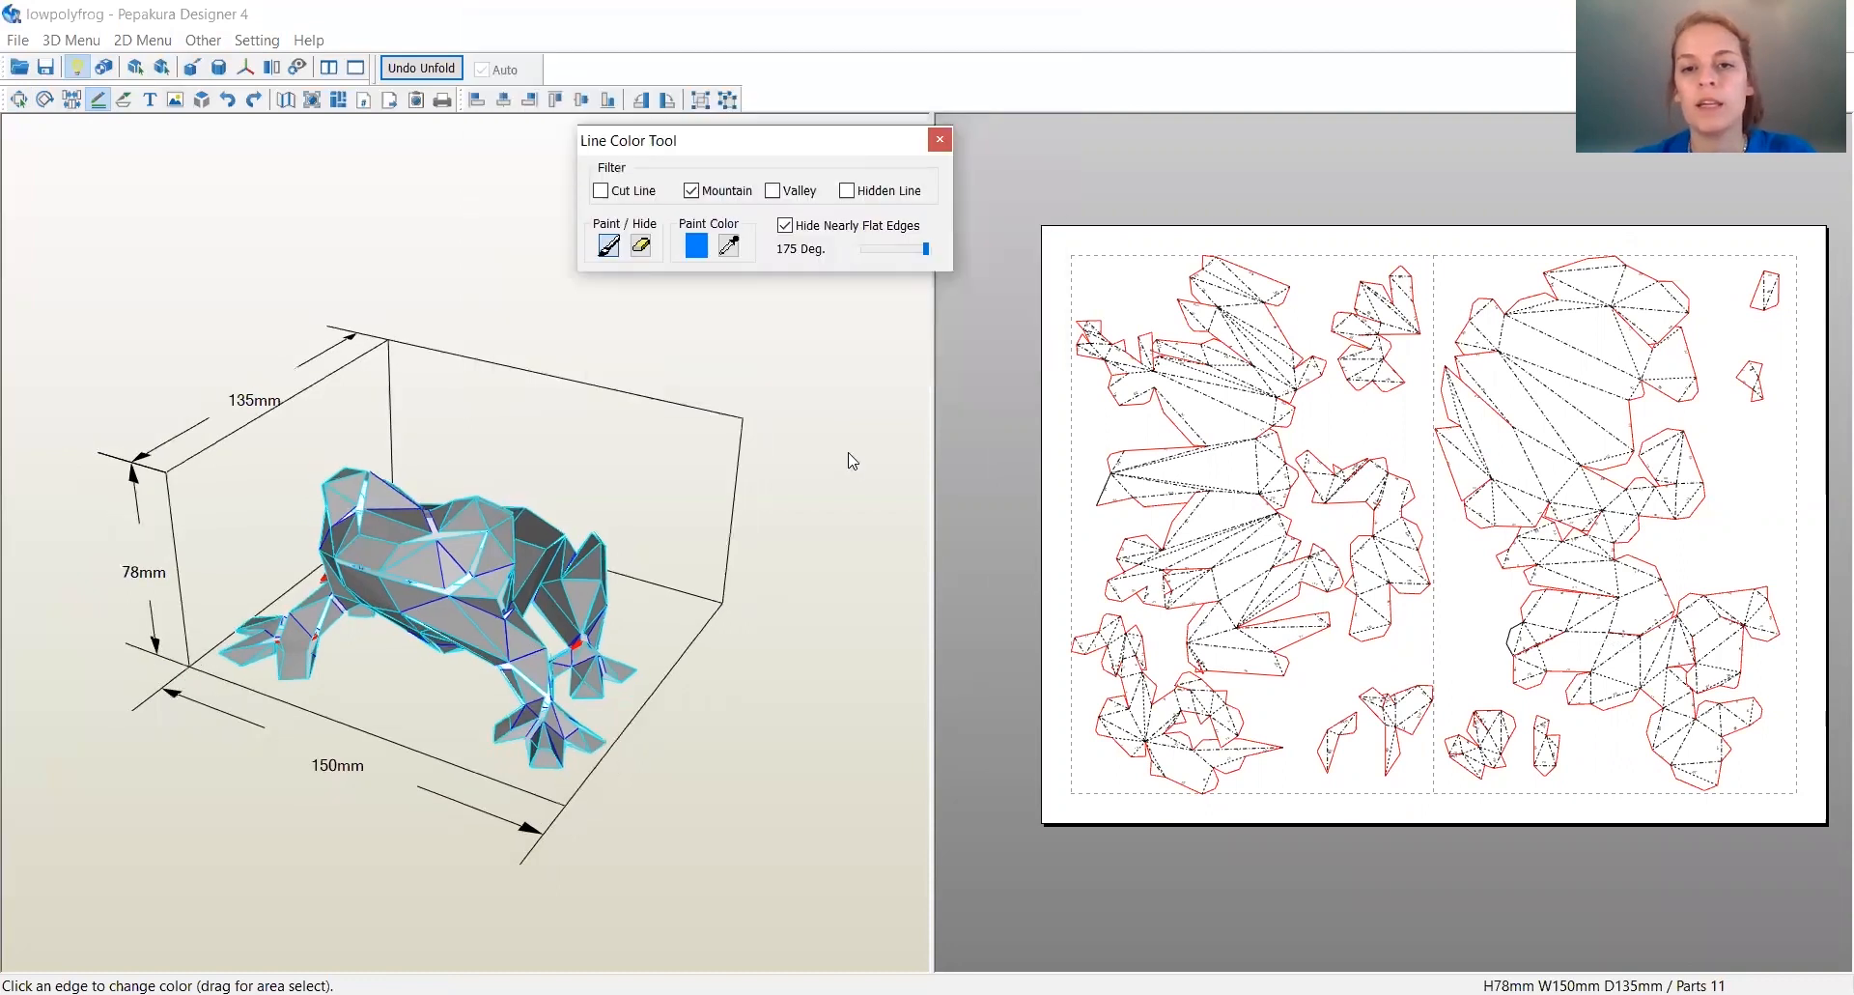
pyautogui.scroll(-3, 1168, 512)
pyautogui.moveTo(1166, 333); pyautogui.dragTo(1707, 746)
pyautogui.scroll(2, 1315, 541)
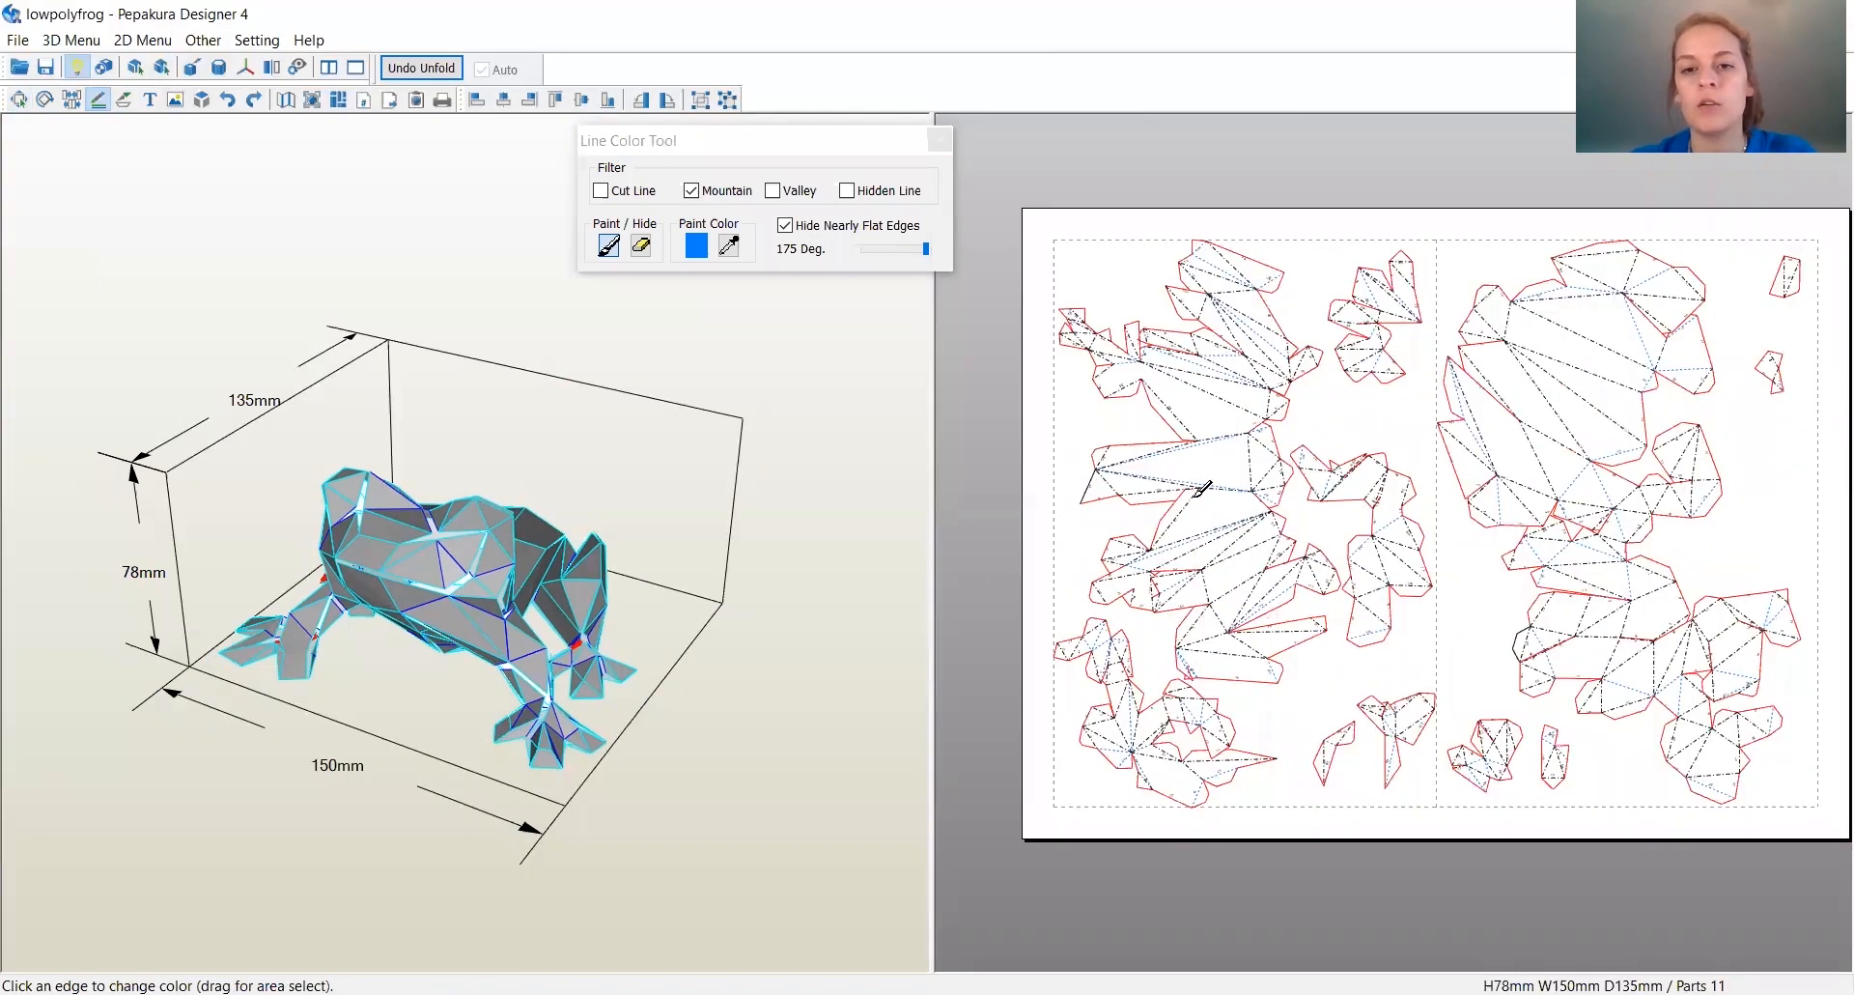
# Recolor only the valley fold lines of all parts on both pages light green (RGB 128, 255, 0), and finish line coloring.
pyautogui.click(772, 192)
pyautogui.click(695, 247)
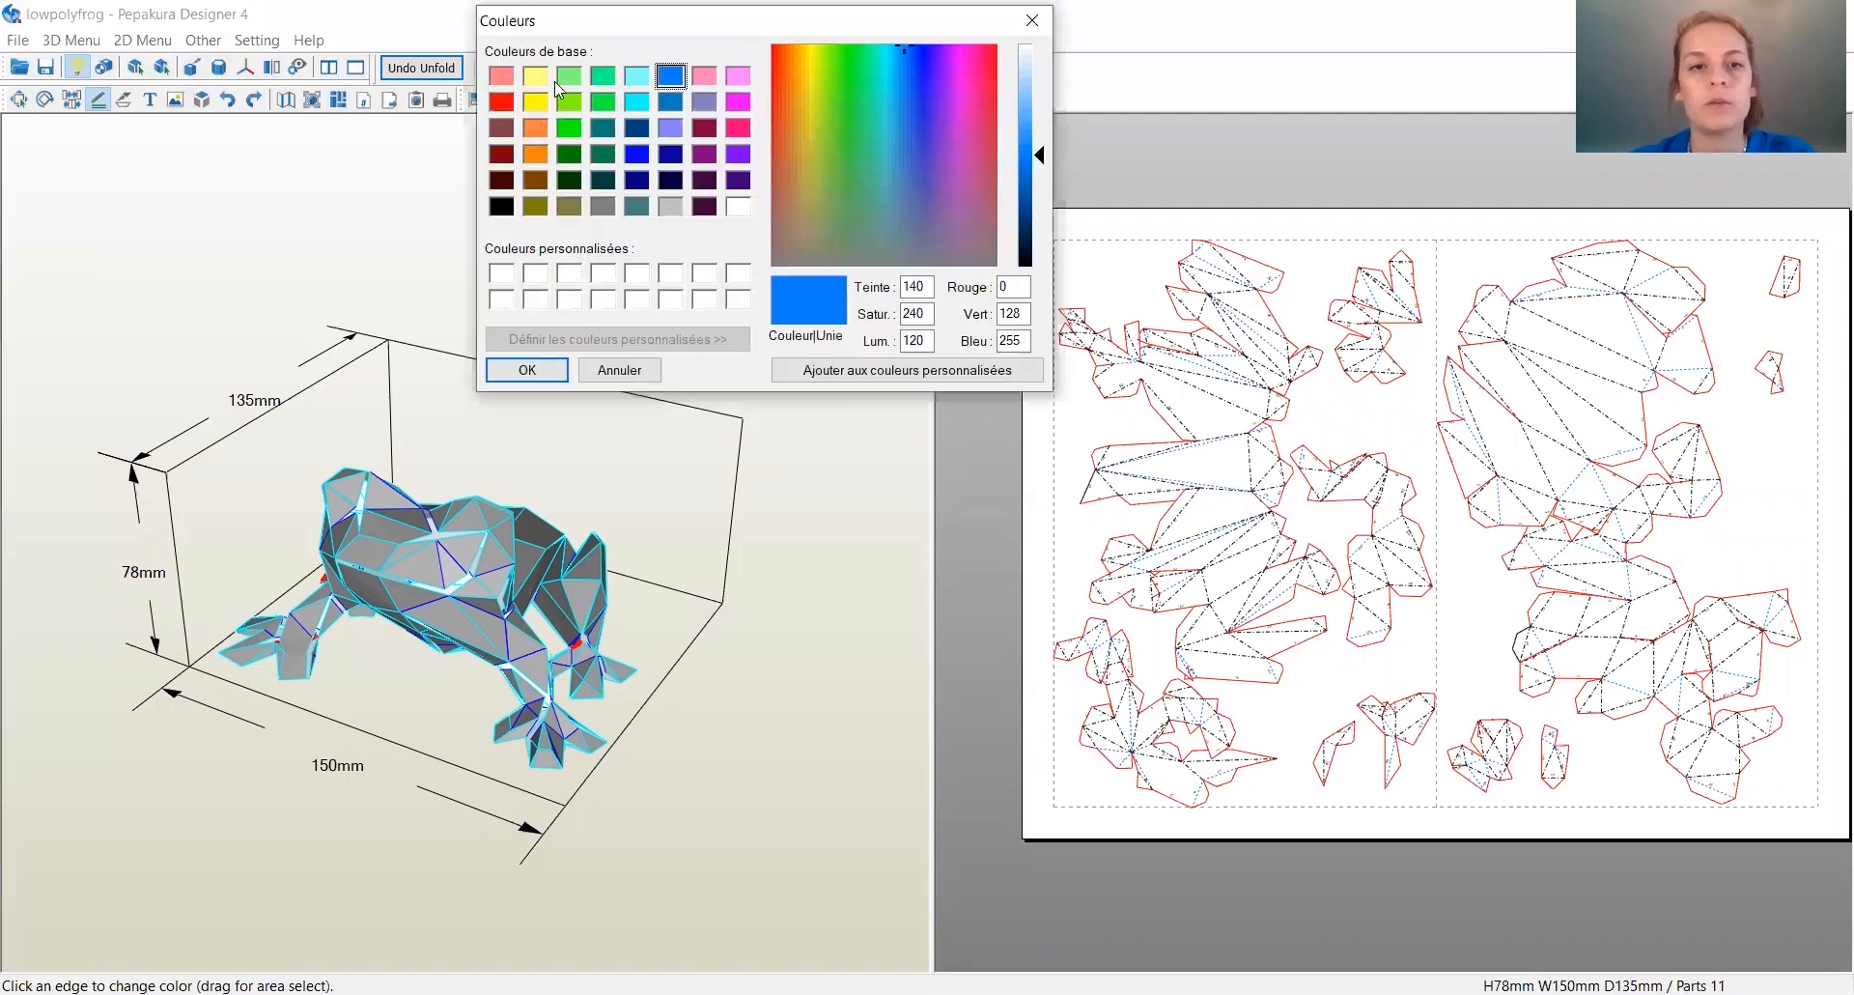
pyautogui.click(568, 101)
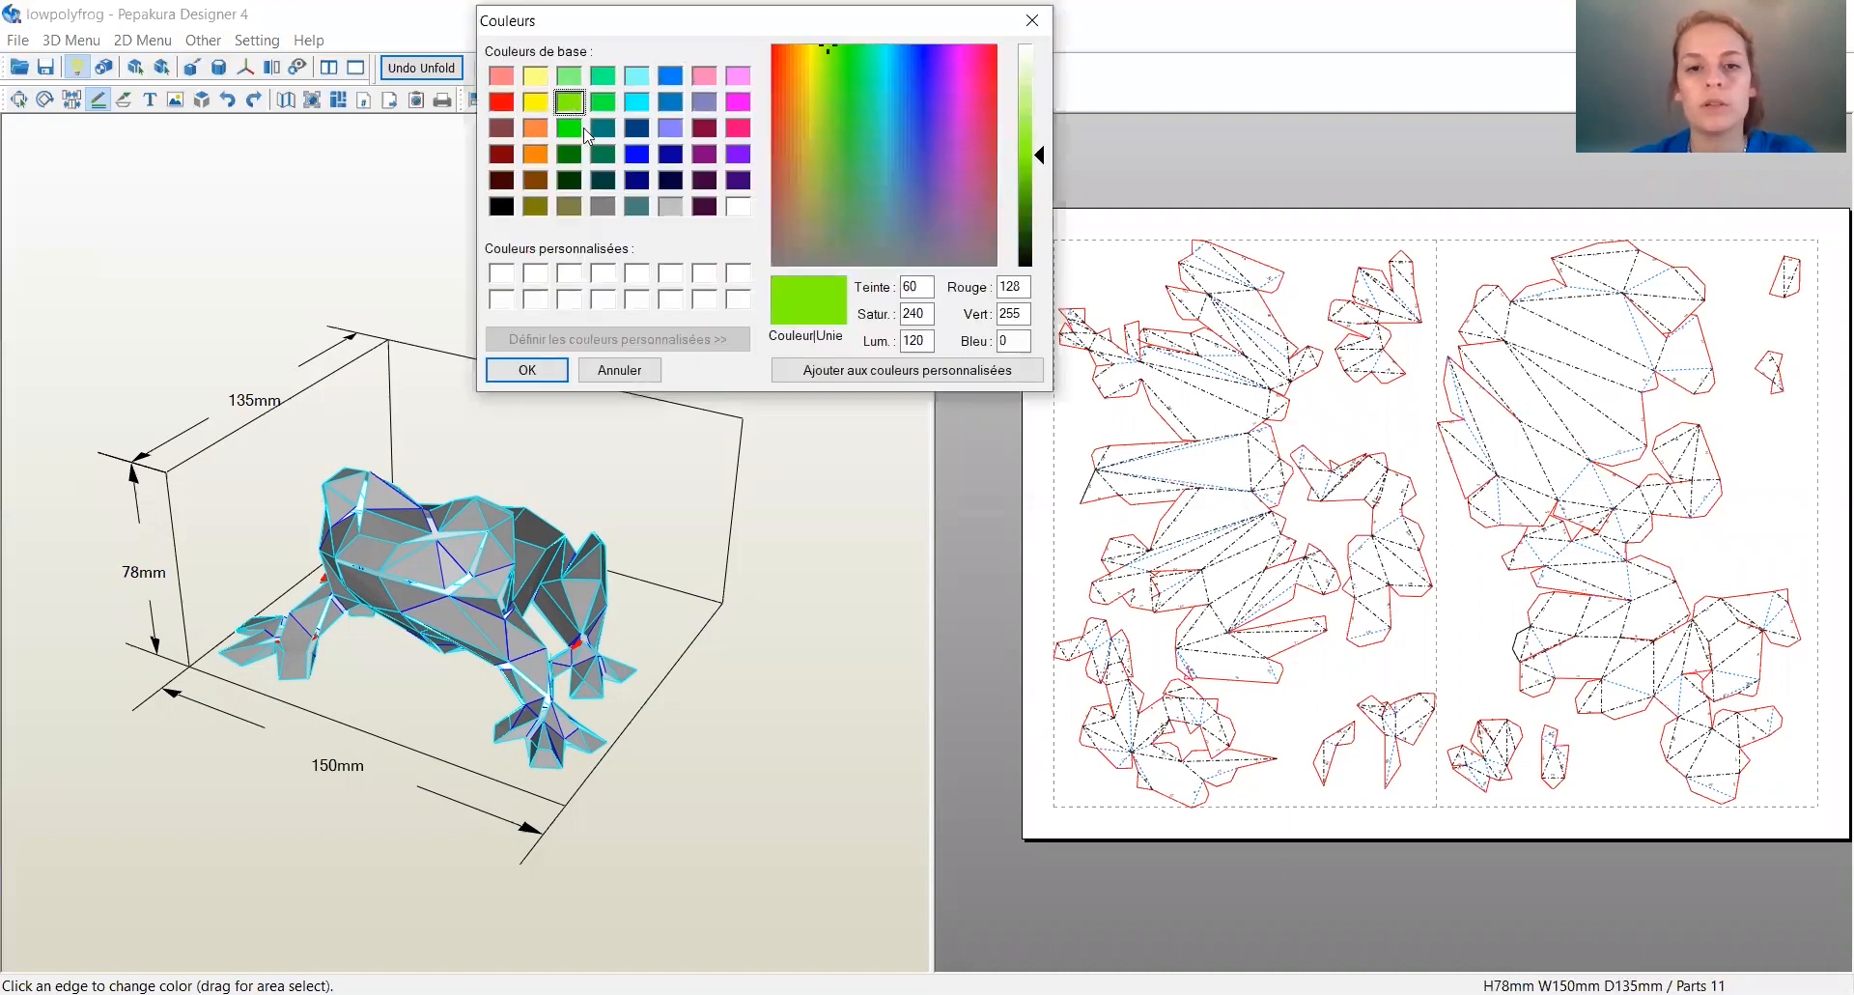
pyautogui.scroll(-3, 1327, 477)
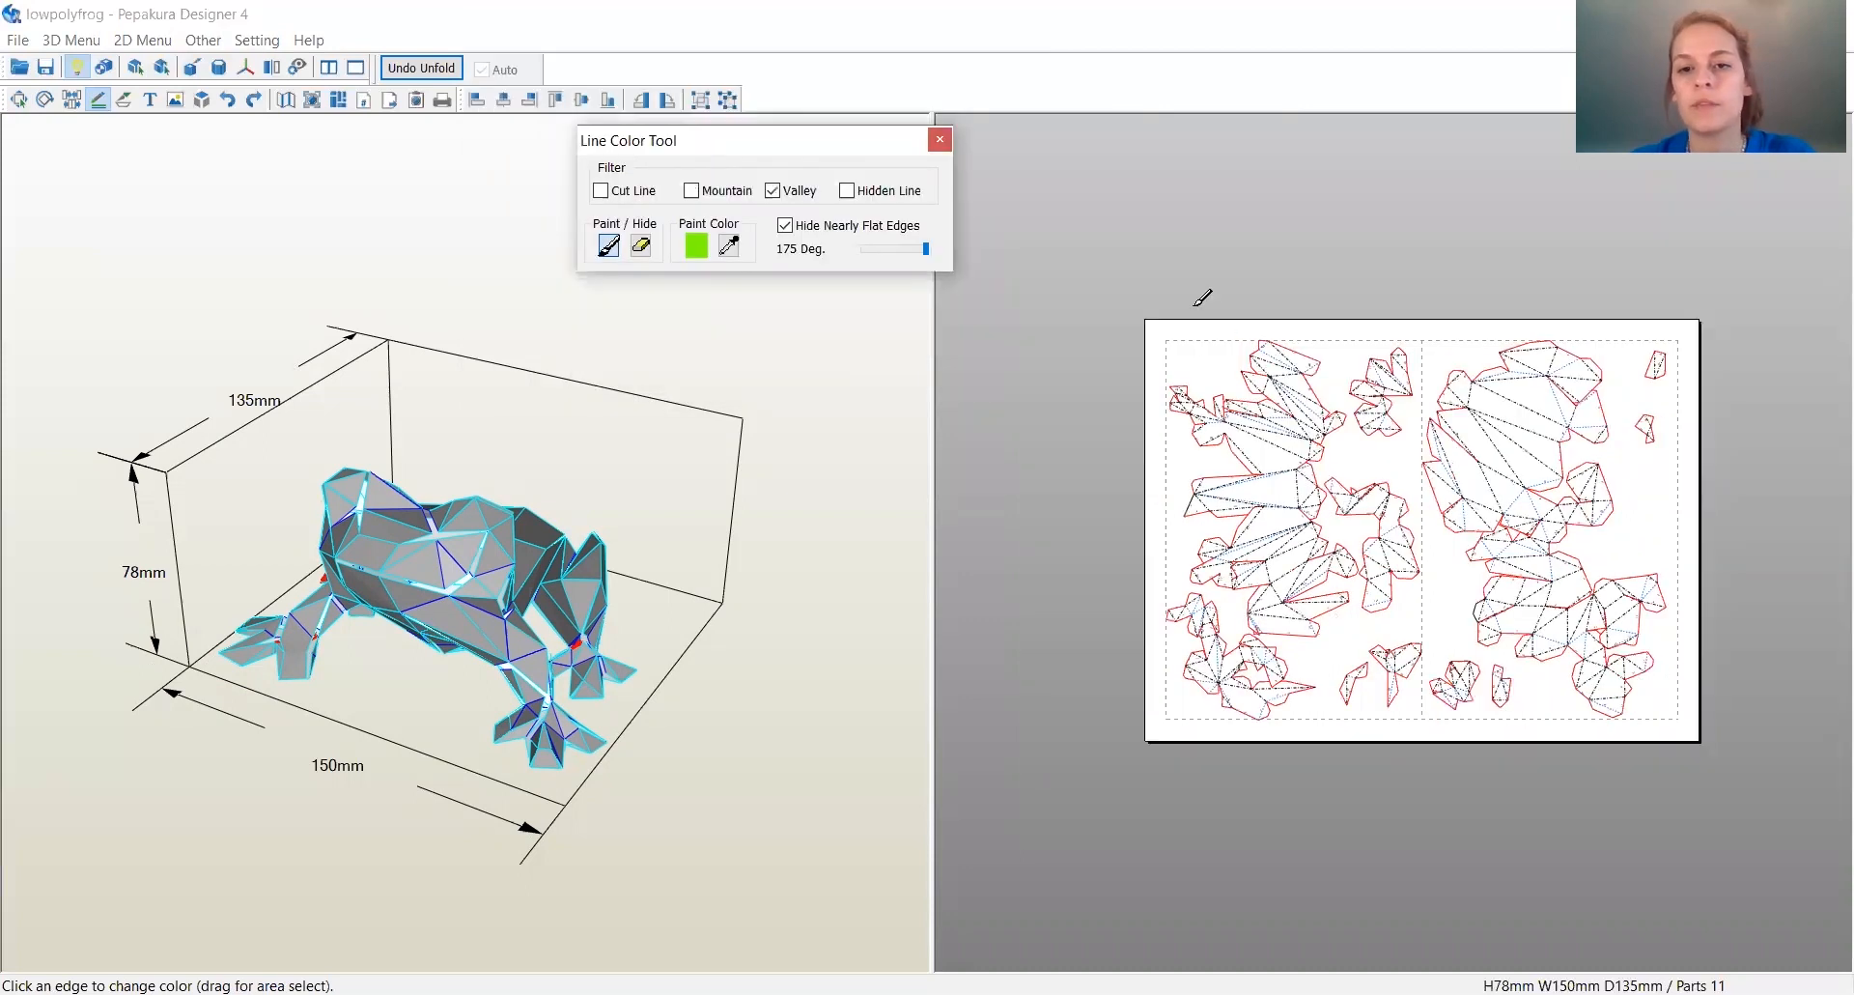
pyautogui.moveTo(1774, 763); pyautogui.dragTo(1141, 302)
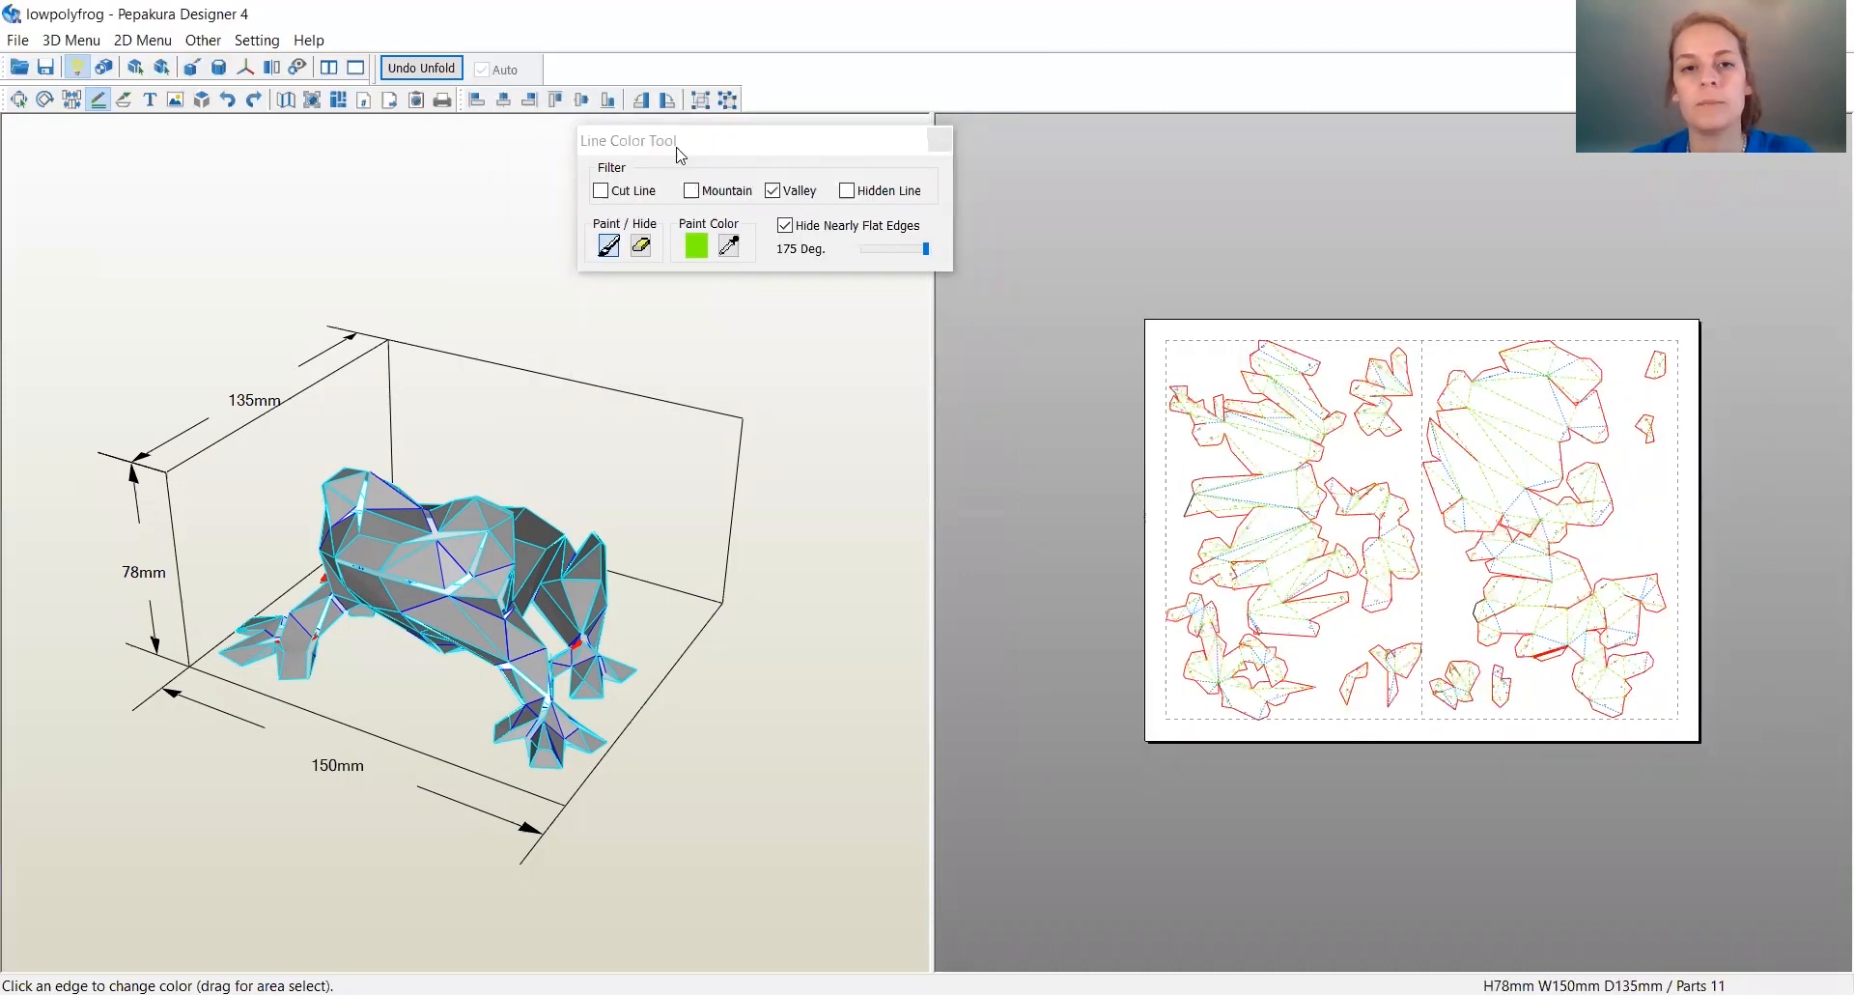
pyautogui.click(939, 140)
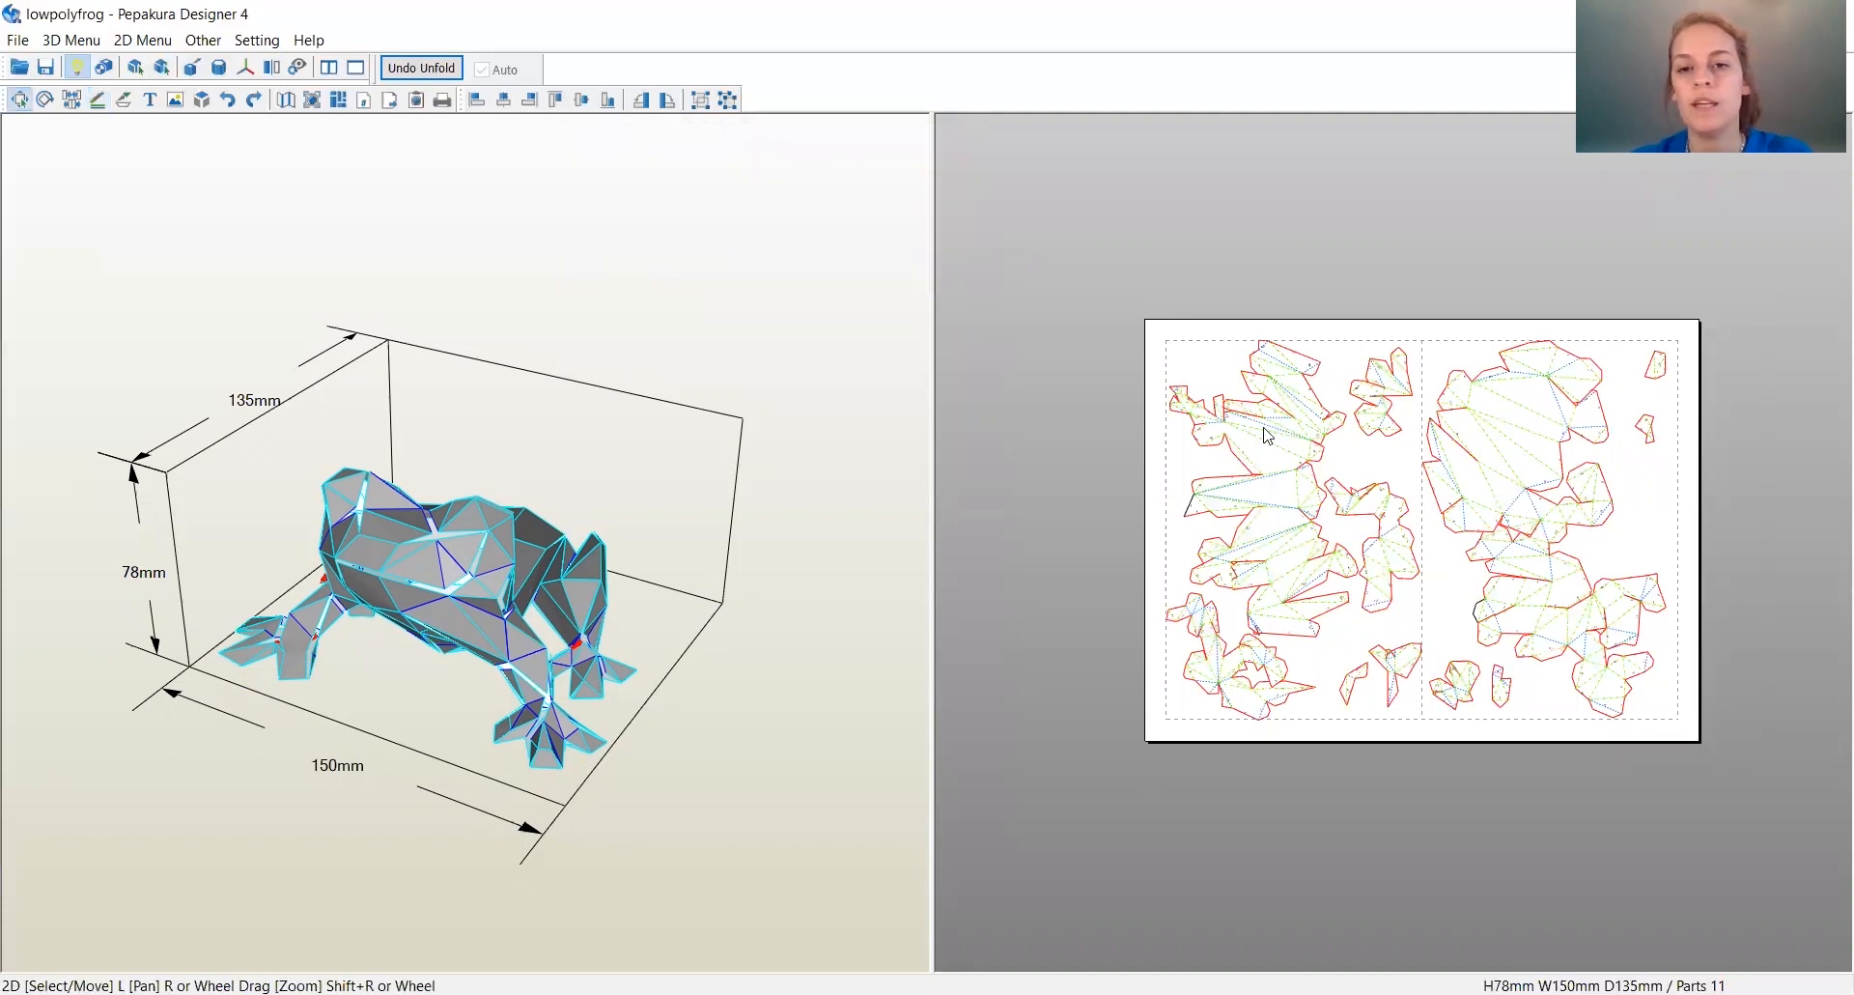
# Examine the blue and green fold lines and red cut lines across the two-page pattern.
pyautogui.scroll(-3, 1271, 435)
pyautogui.scroll(7, 1151, 455)
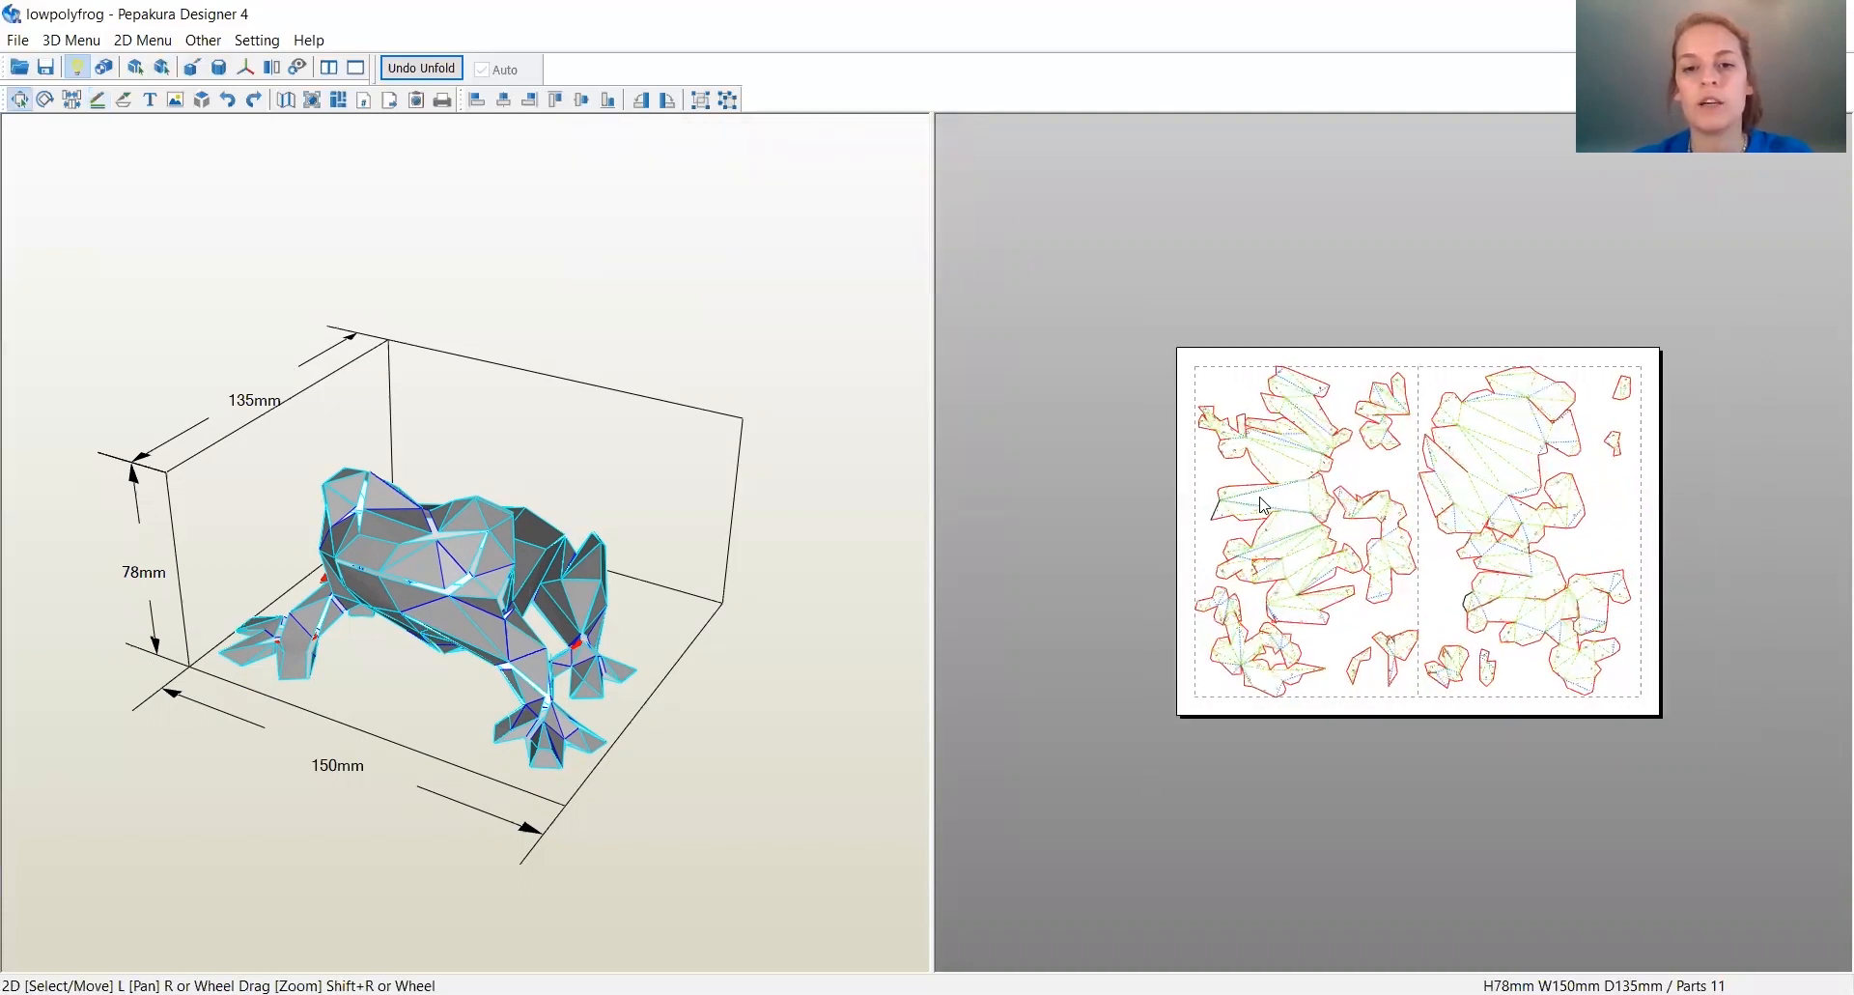
pyautogui.scroll(3, 1149, 448)
pyautogui.moveTo(1132, 410); pyautogui.dragTo(1229, 486, button='middle')
pyautogui.scroll(6, 1229, 488)
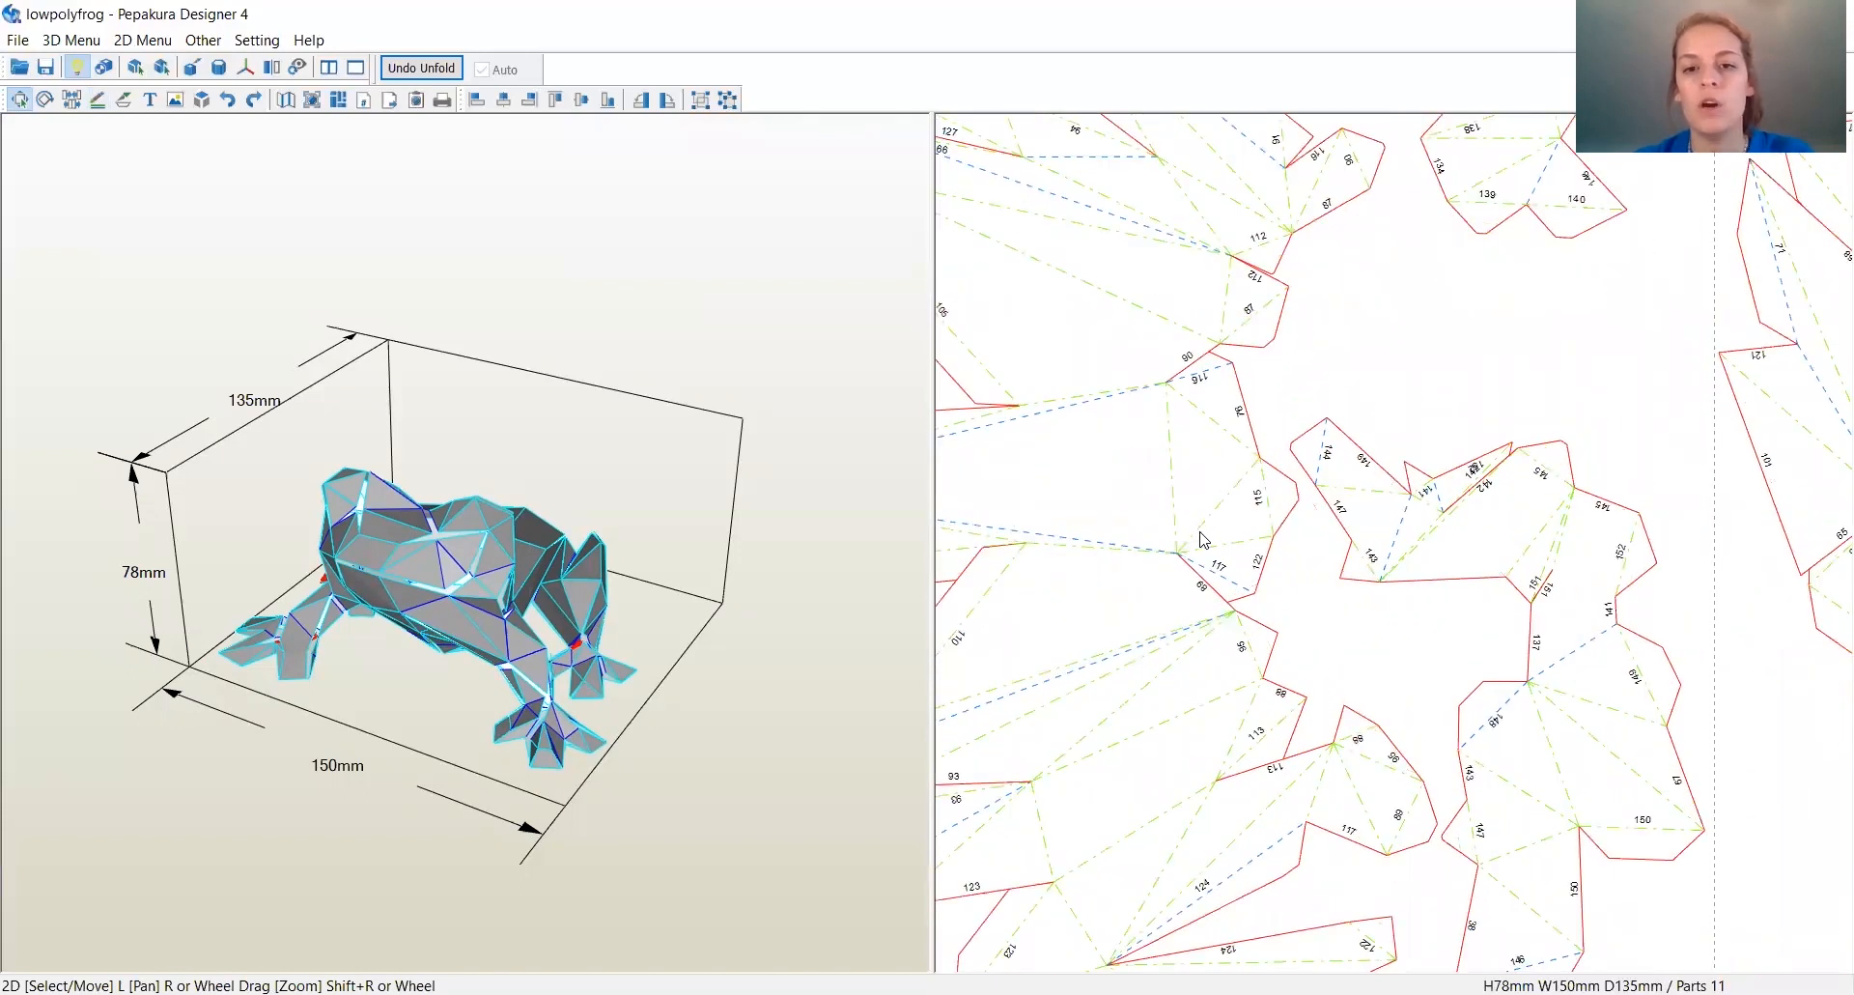
pyautogui.scroll(-1, 1465, 600)
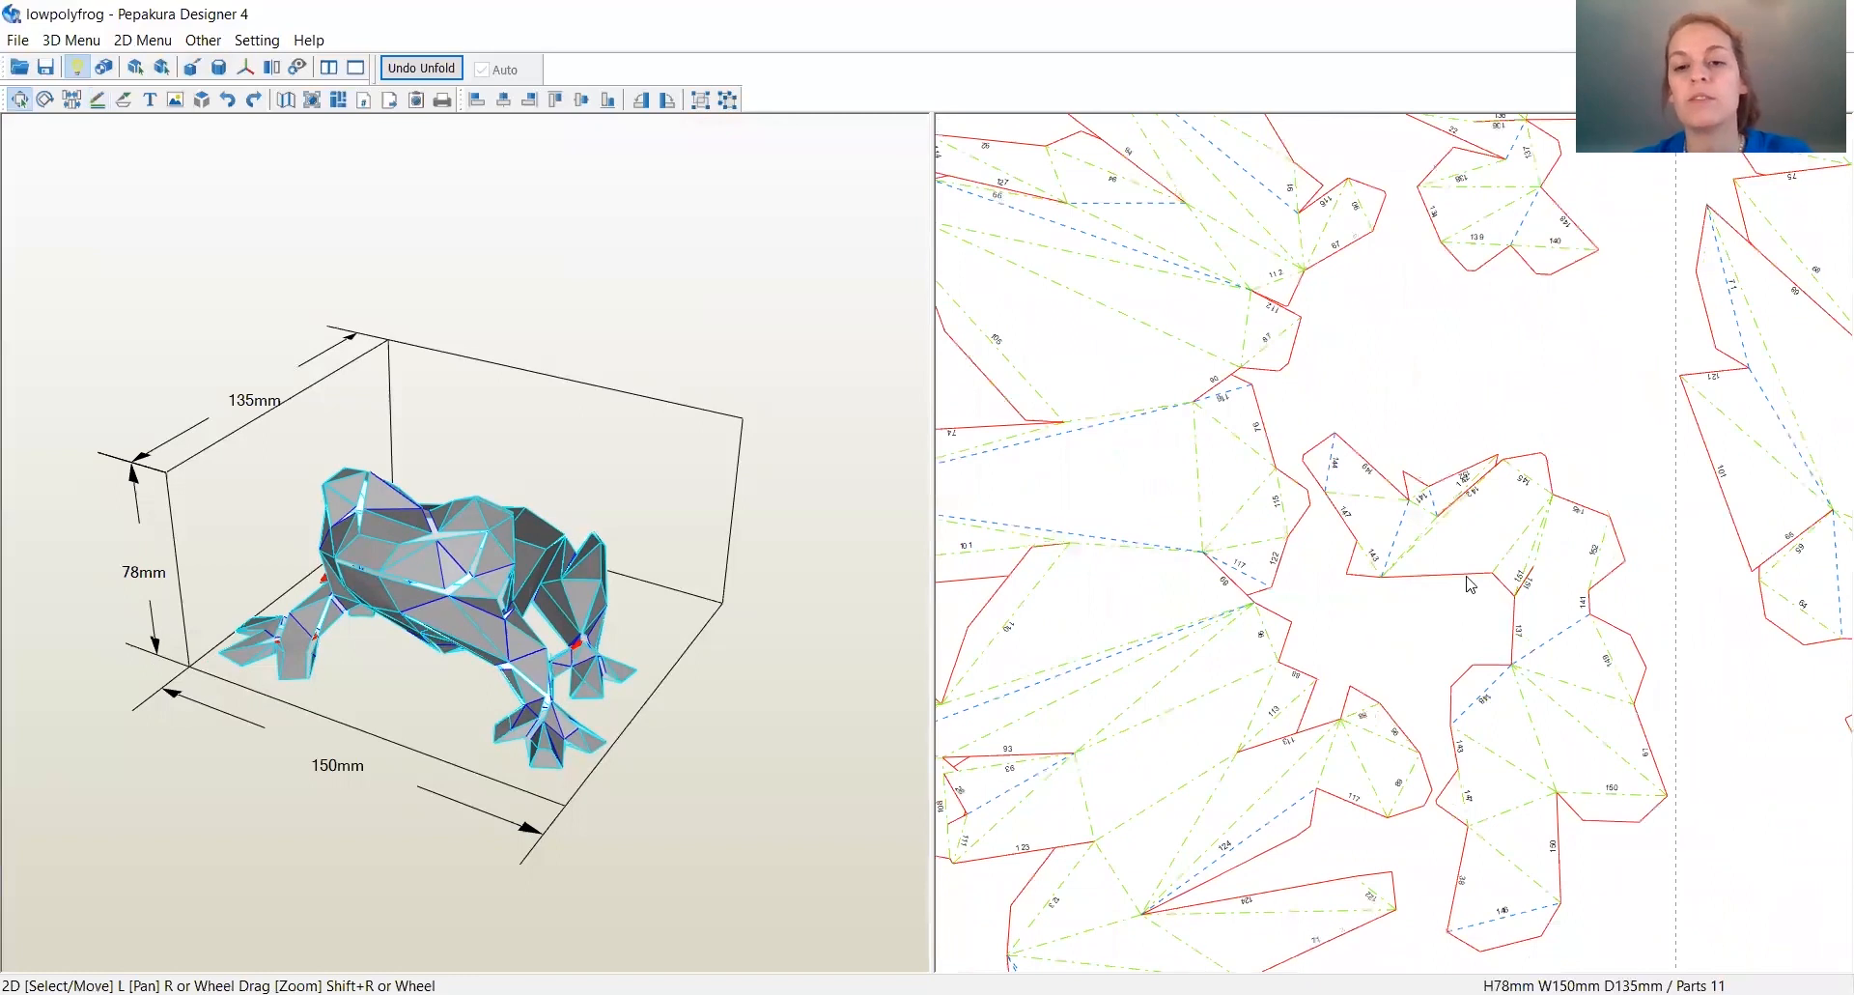
pyautogui.scroll(-1, 1349, 534)
pyautogui.scroll(-3, 1320, 518)
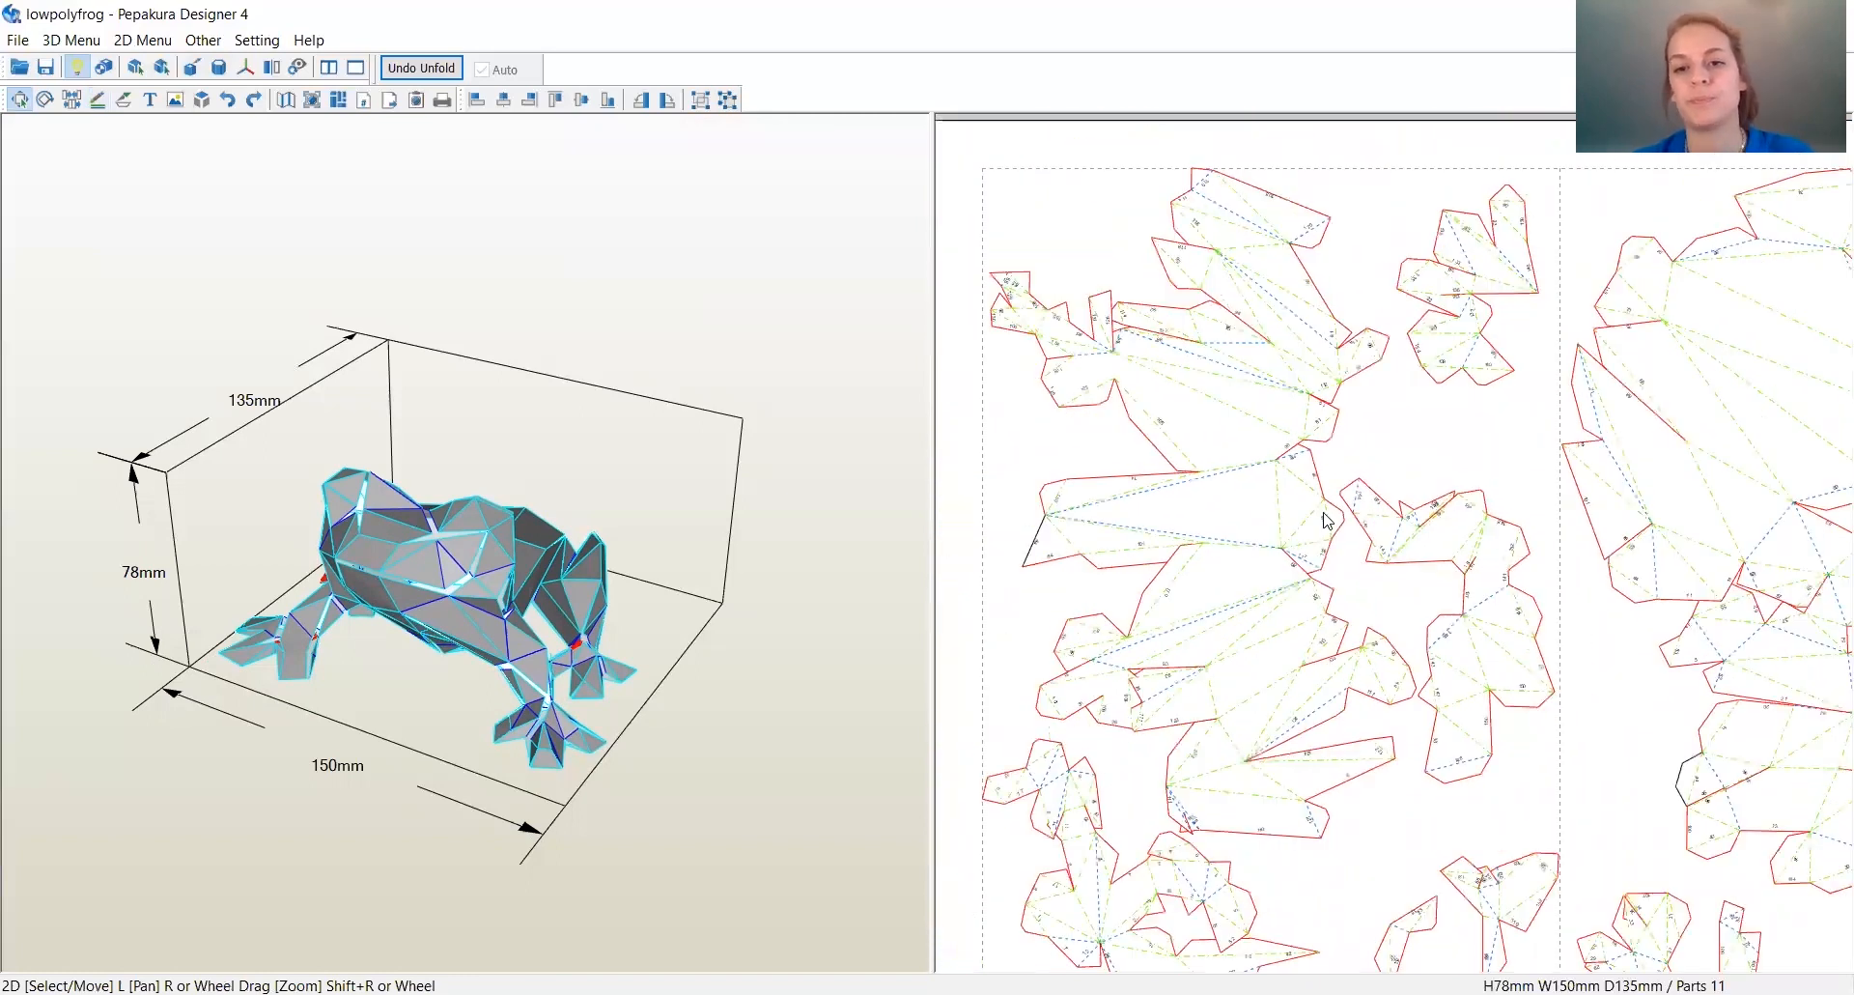
pyautogui.scroll(-2, 1306, 514)
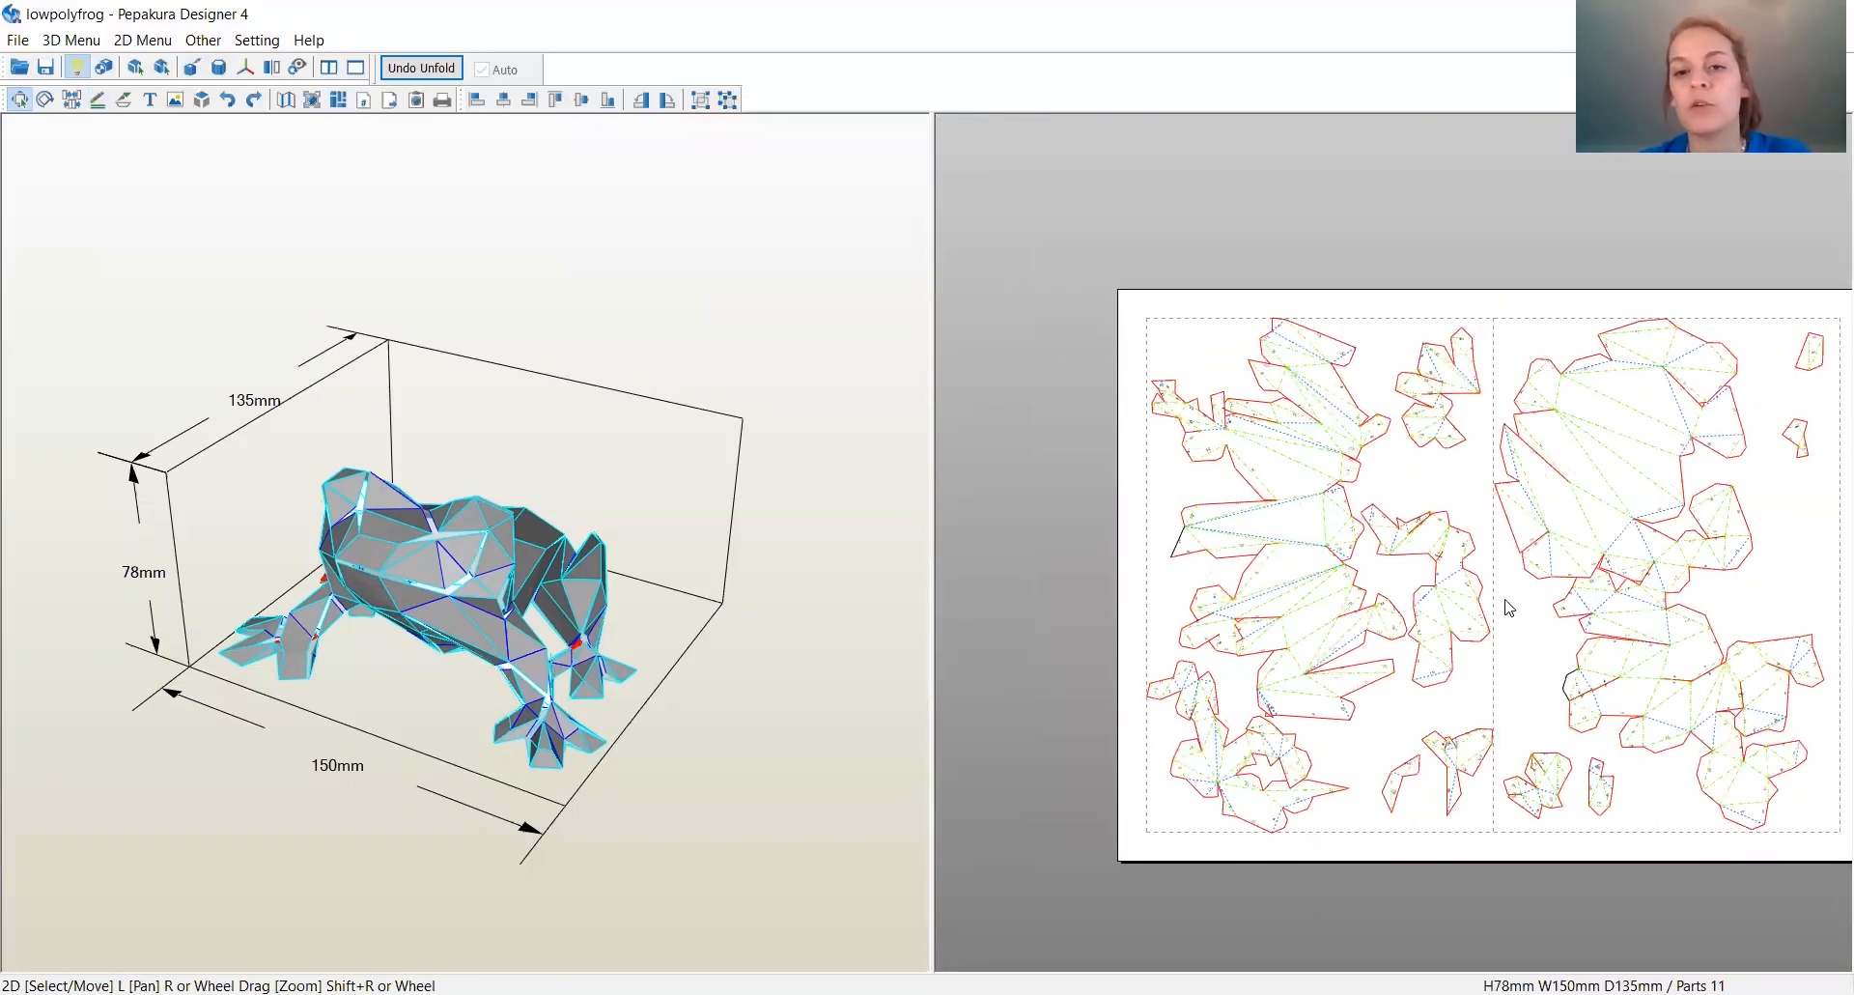
pyautogui.moveTo(1556, 637); pyautogui.dragTo(1484, 595, button='middle')
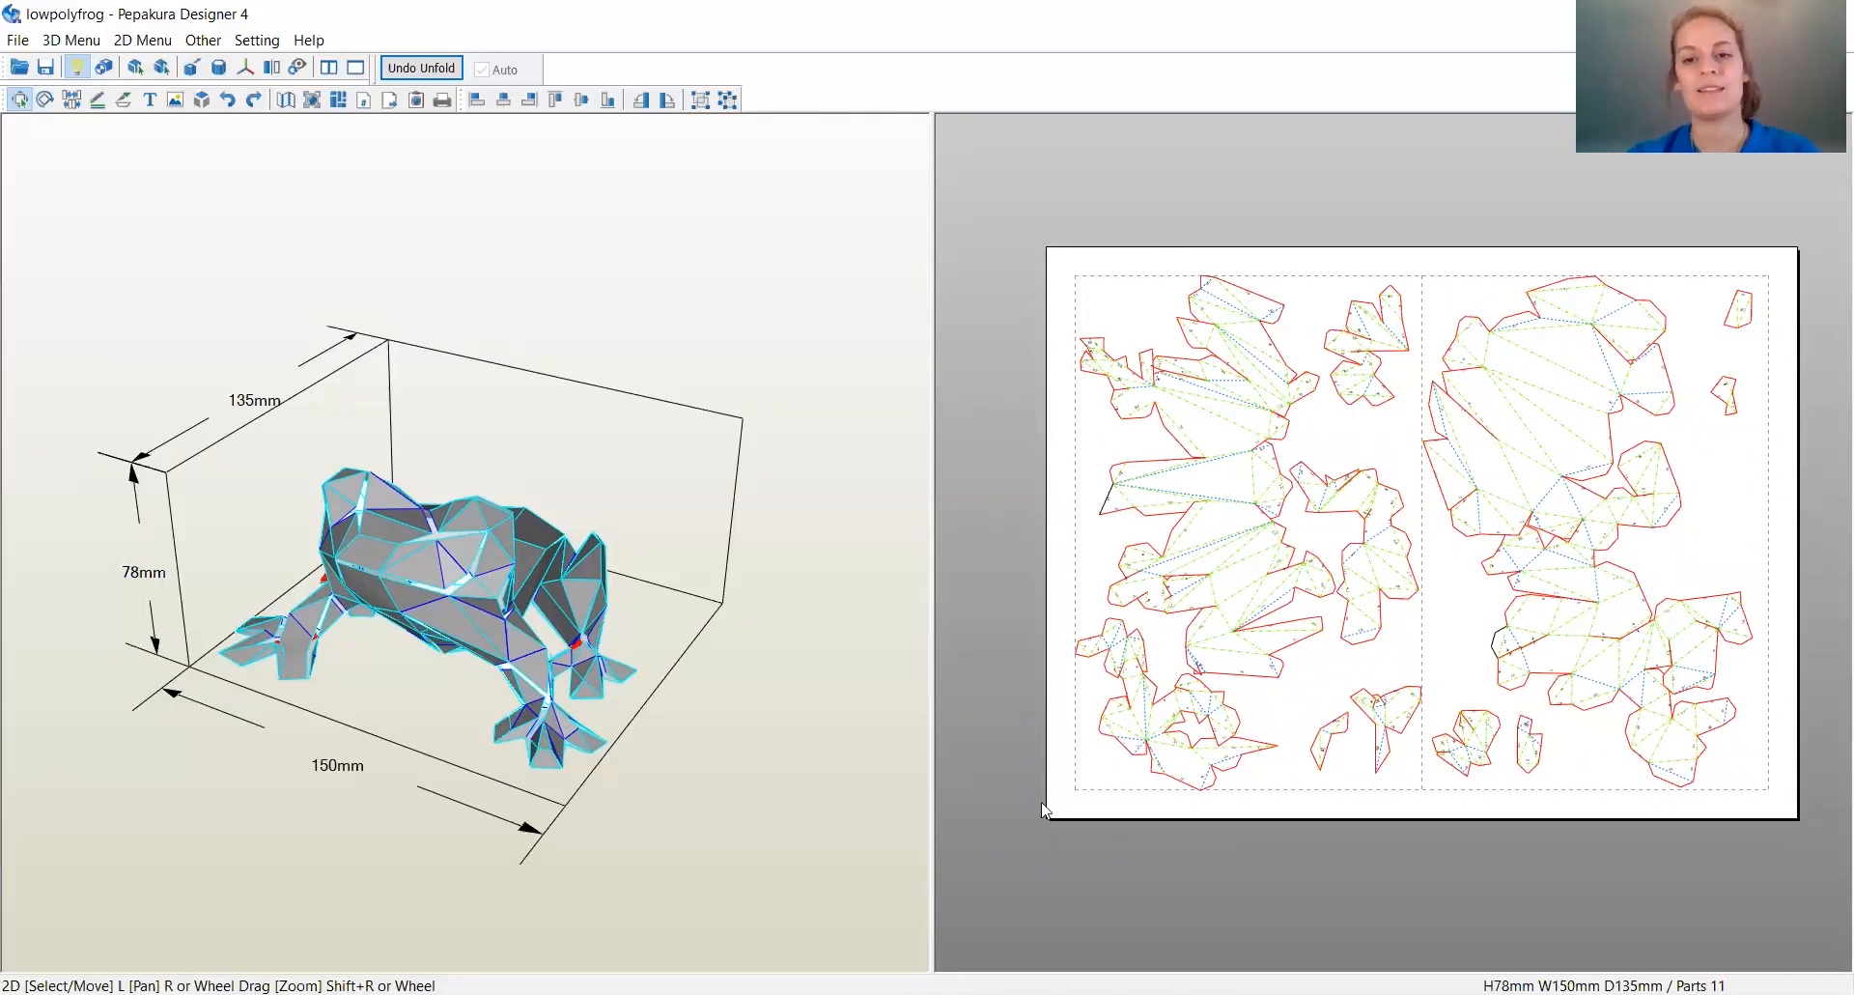
# Export the two-page pattern as a PDF named PRINT in the Low+Poly+Tree+Frog files folder.
pyautogui.click(18, 40)
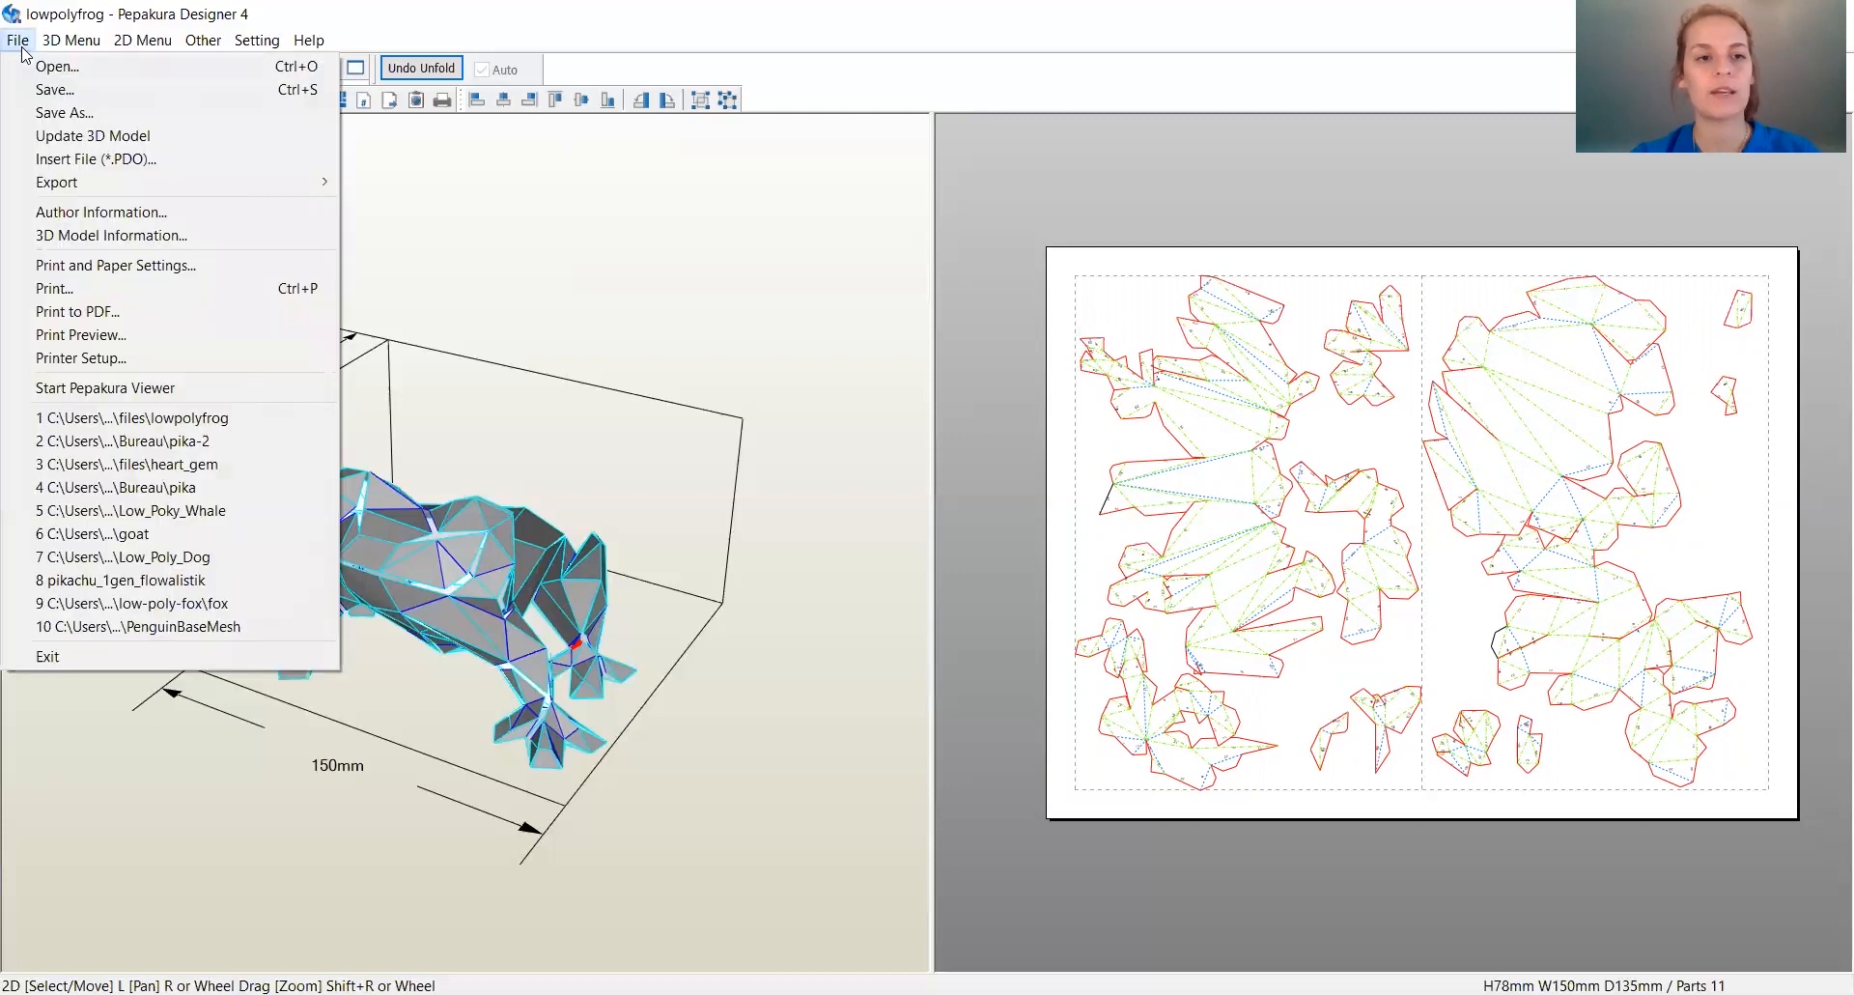
pyautogui.click(109, 310)
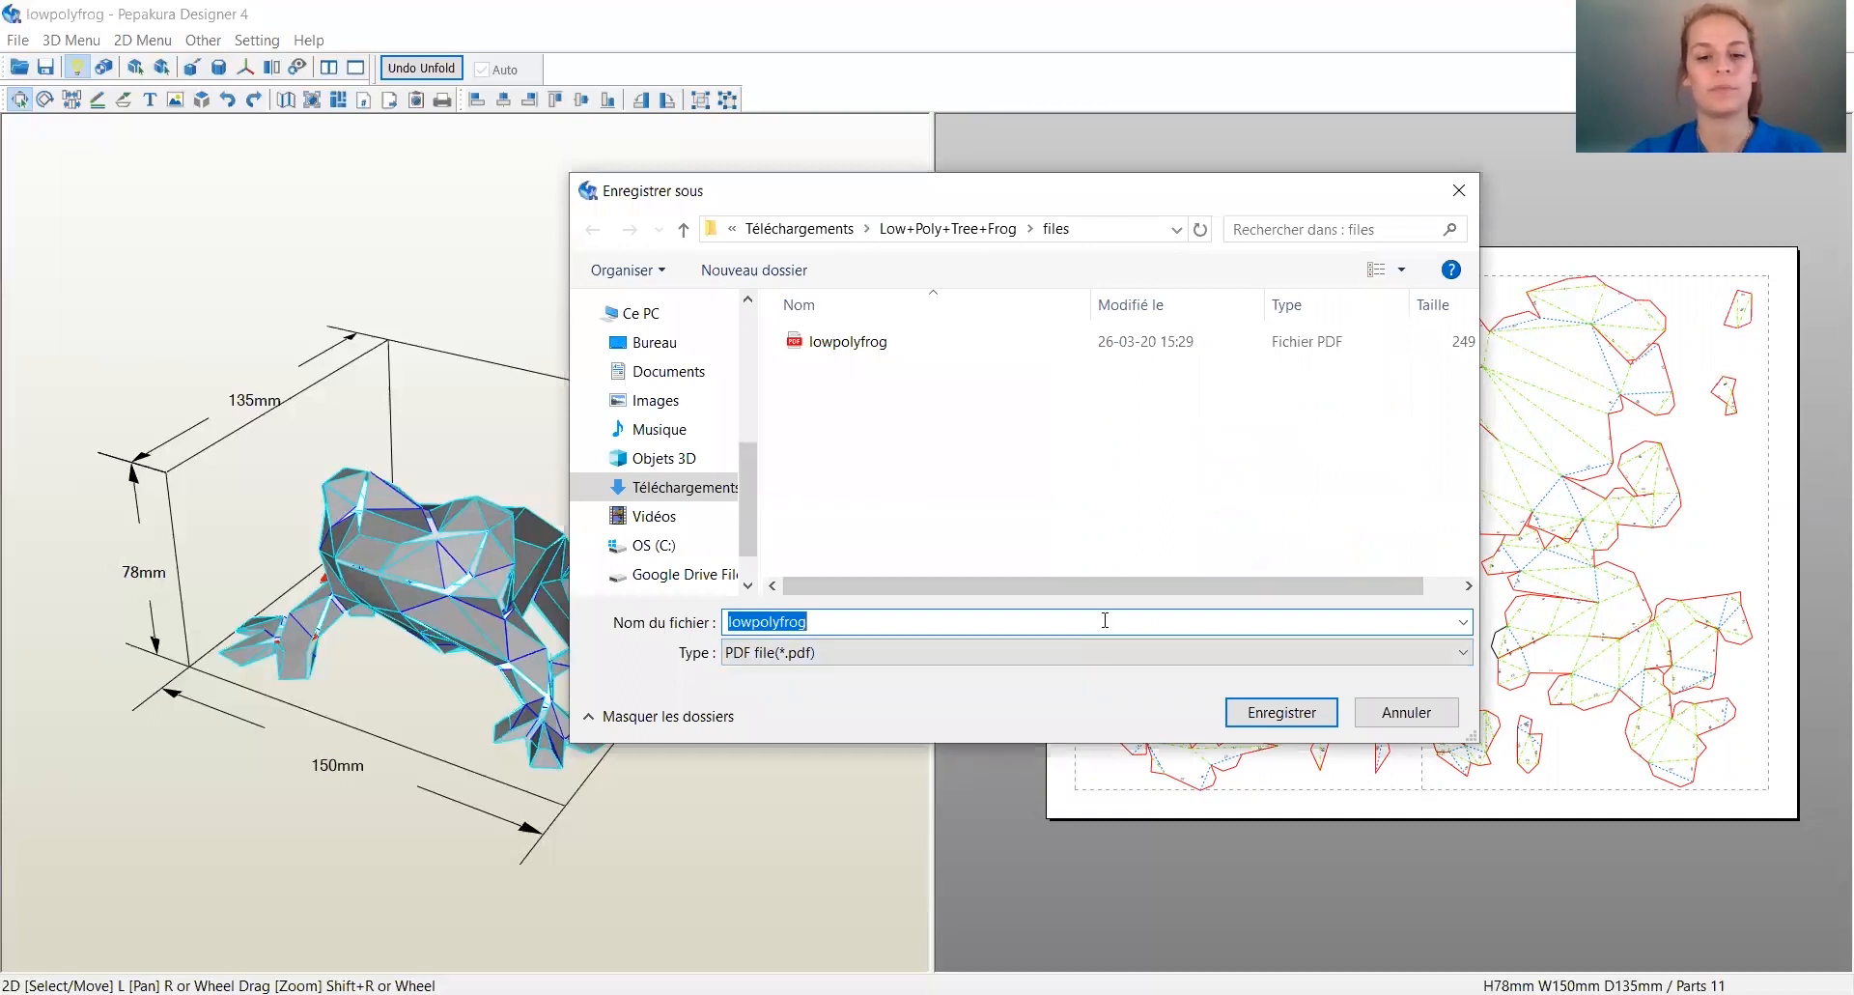
pyautogui.write('PRINT')
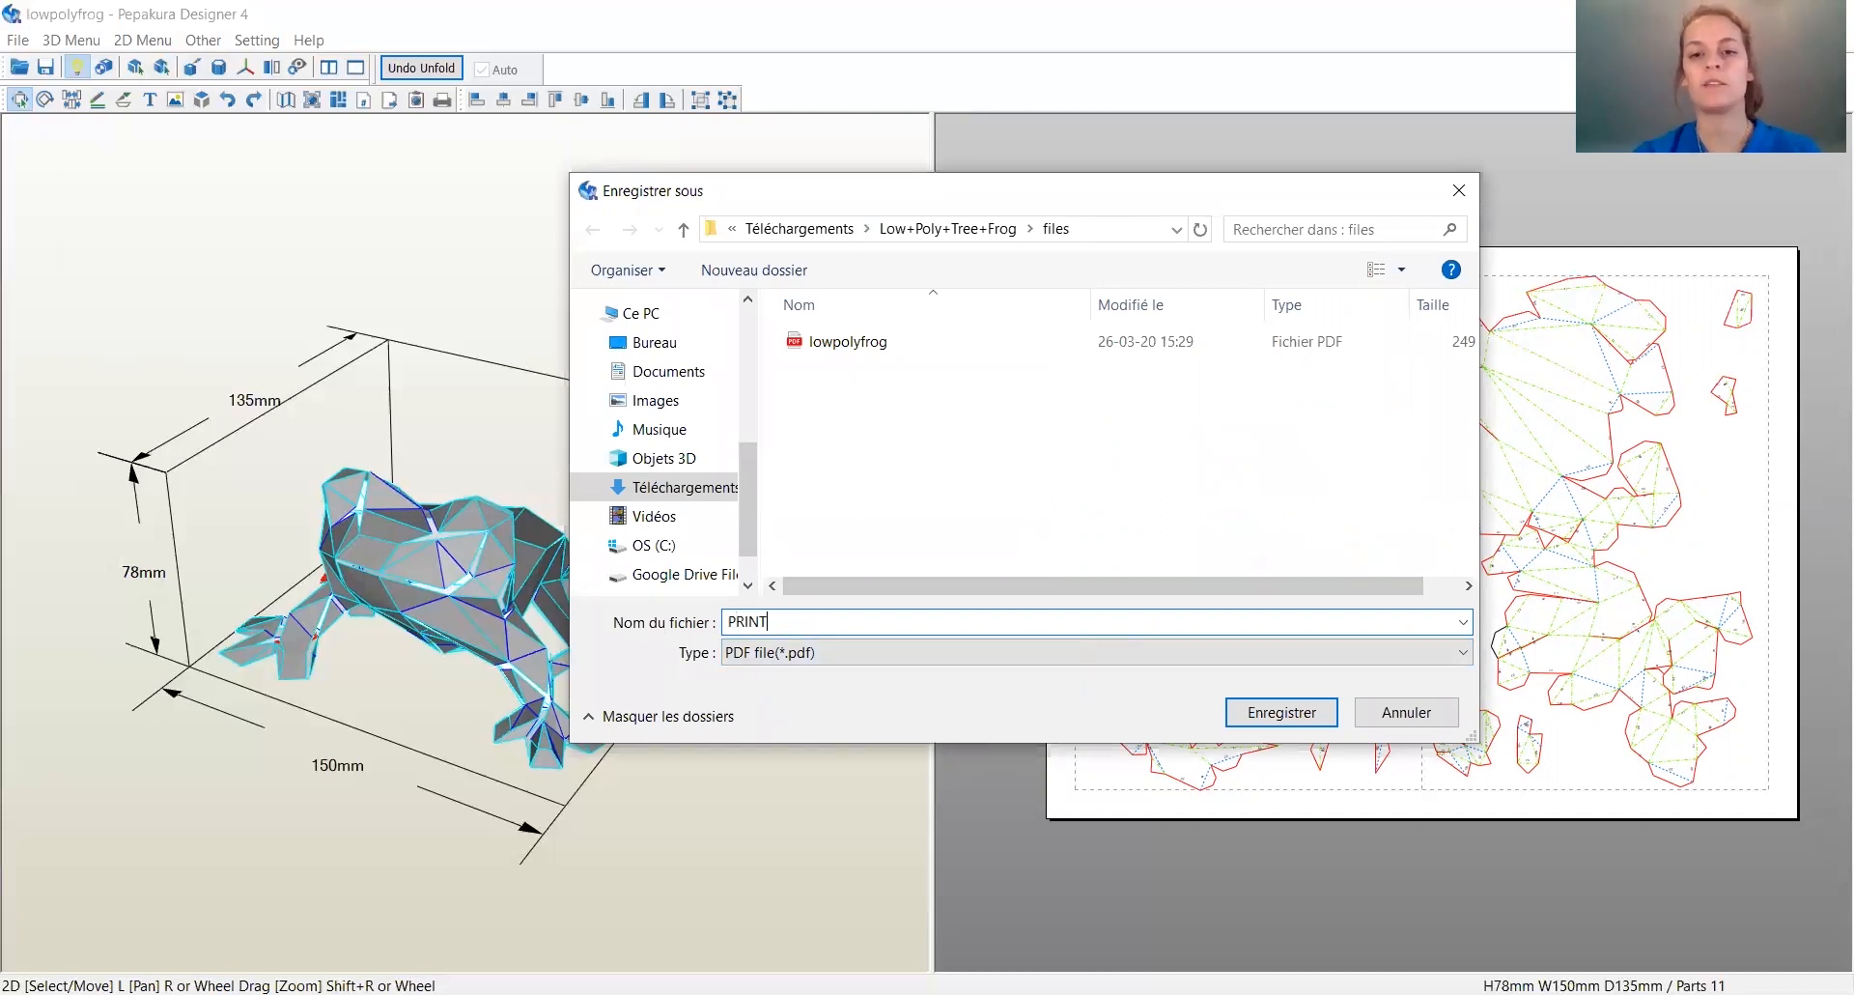
pyautogui.press('Return')
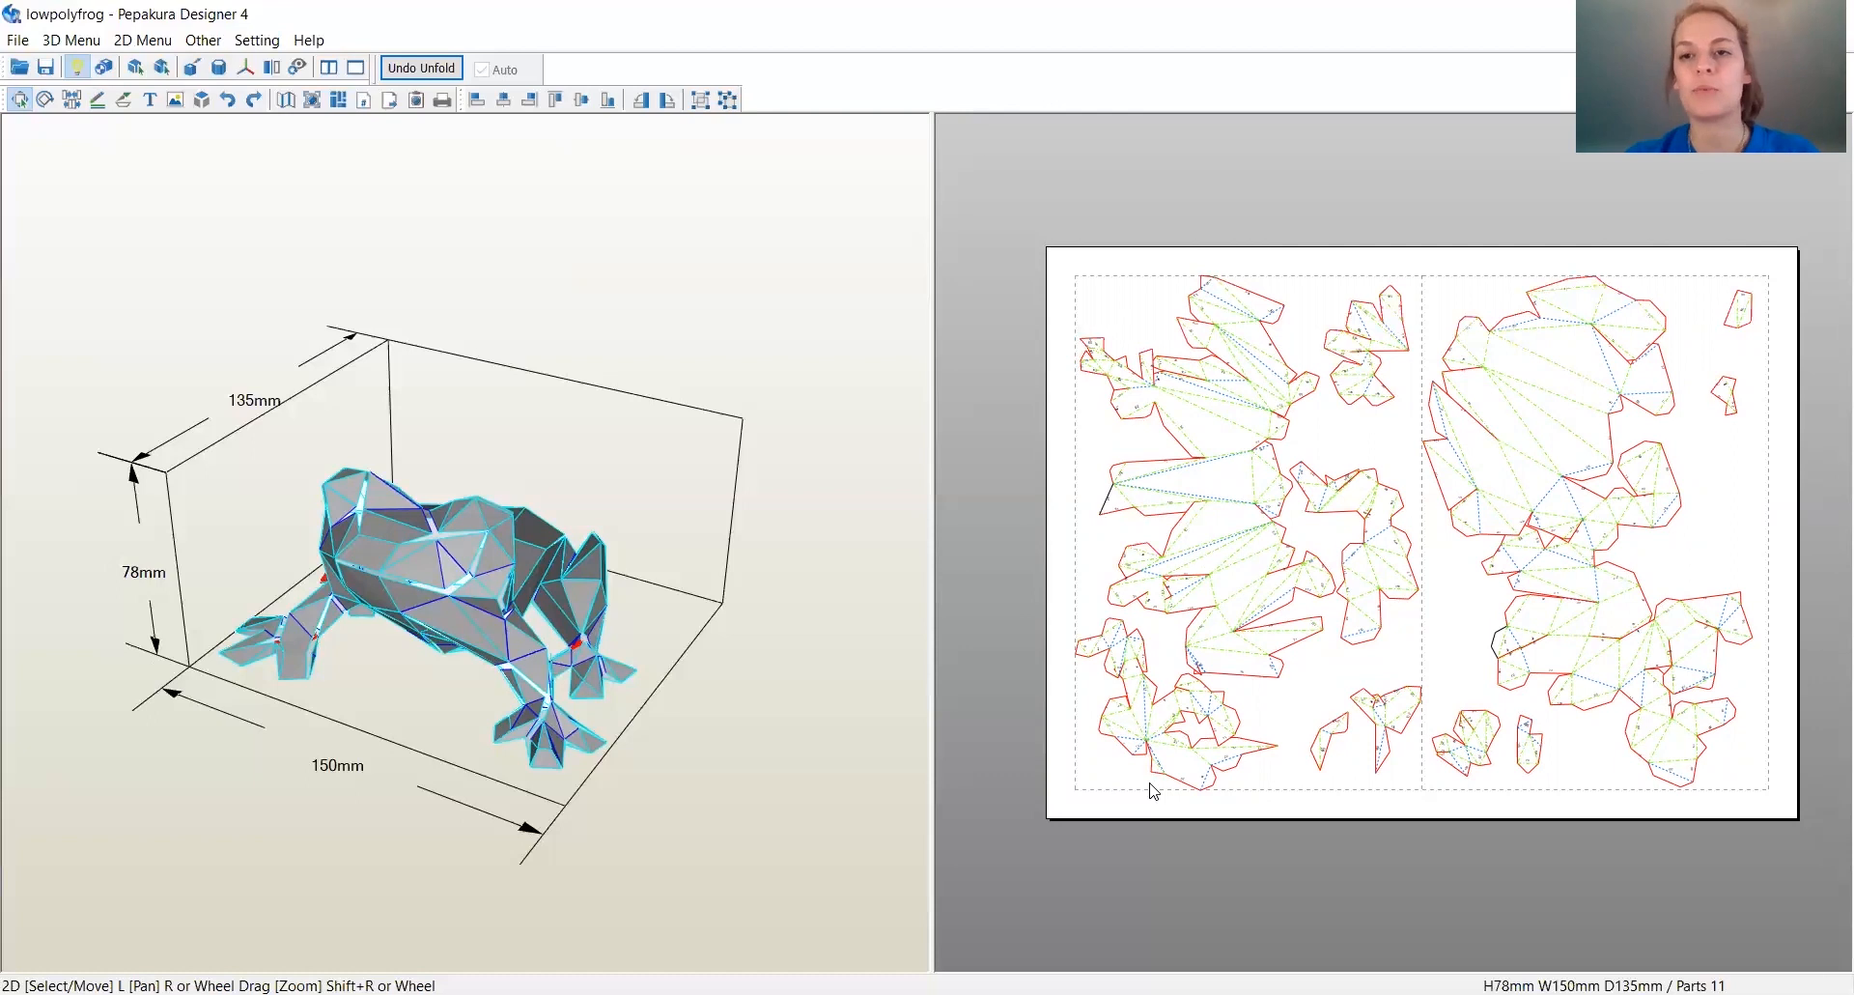